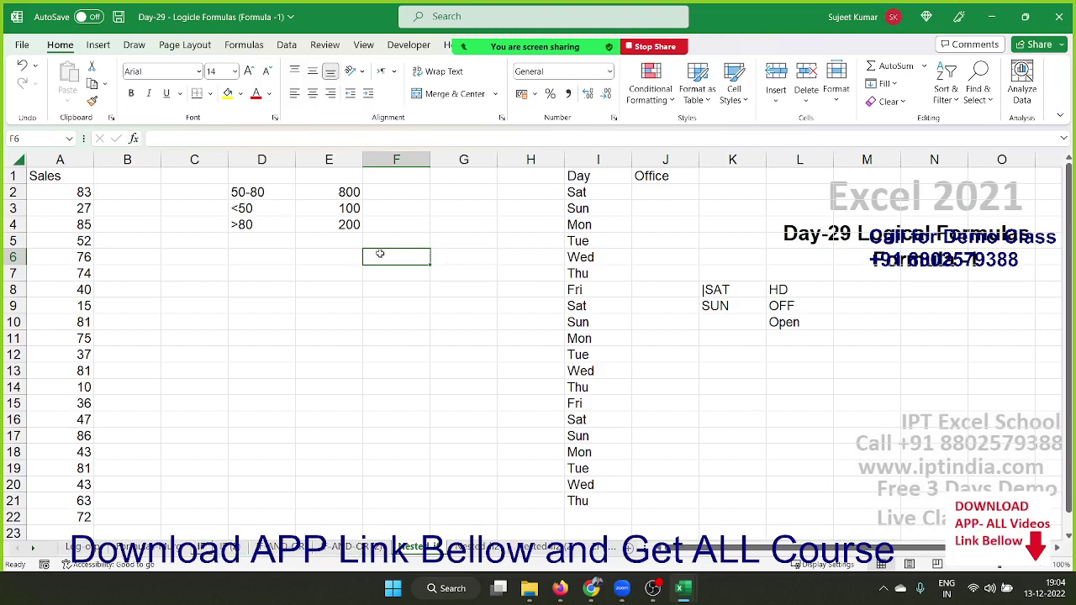
# Review the sales criteria and compare them with the IF AND formula on the IF AND OR sheet.
pyautogui.click(218, 228)
pyautogui.press('Left')
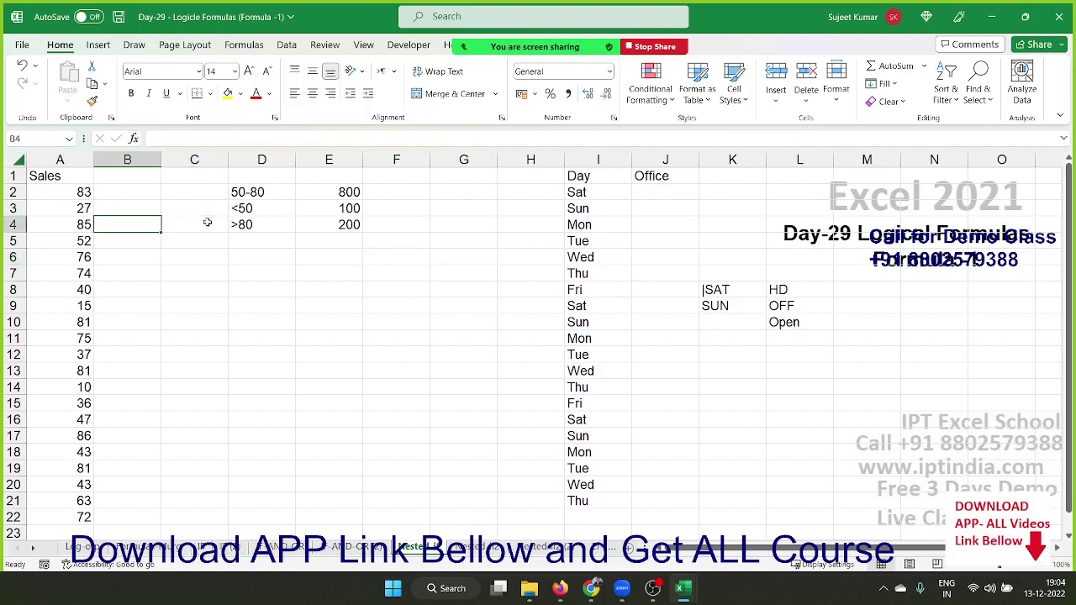
pyautogui.press('Left')
pyautogui.press('Up')
pyautogui.press('Up')
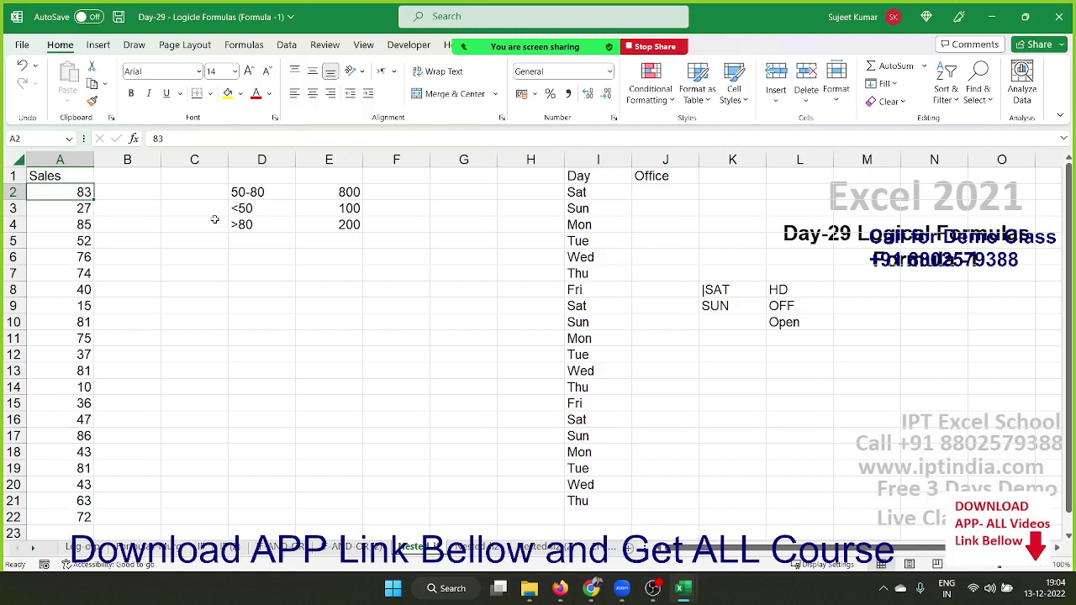
pyautogui.press('Right')
pyautogui.press('Right')
pyautogui.press('Right')
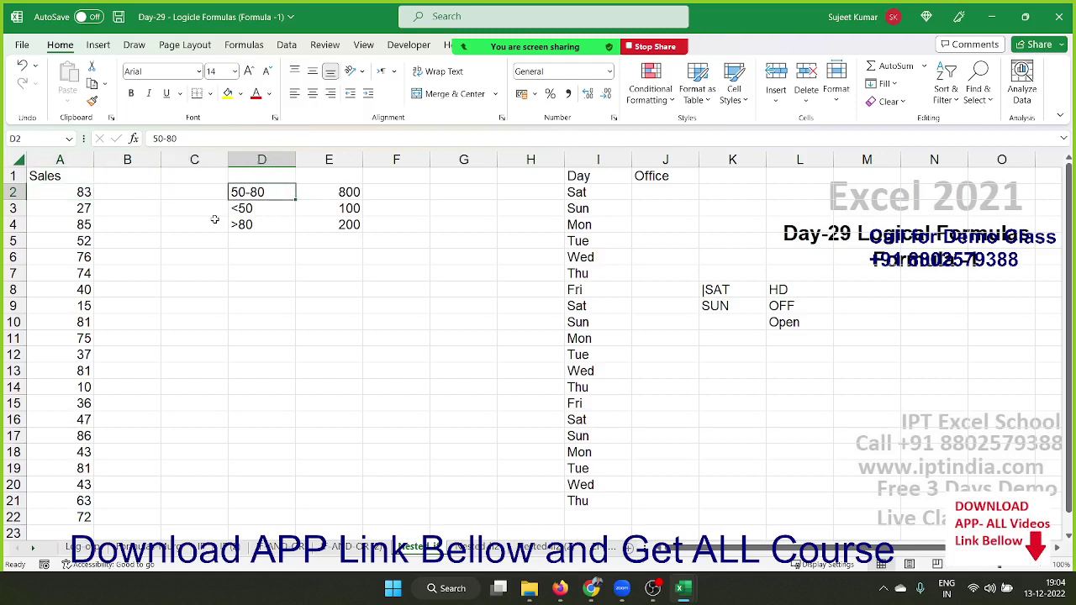
pyautogui.hotkey('shift', 'Right')
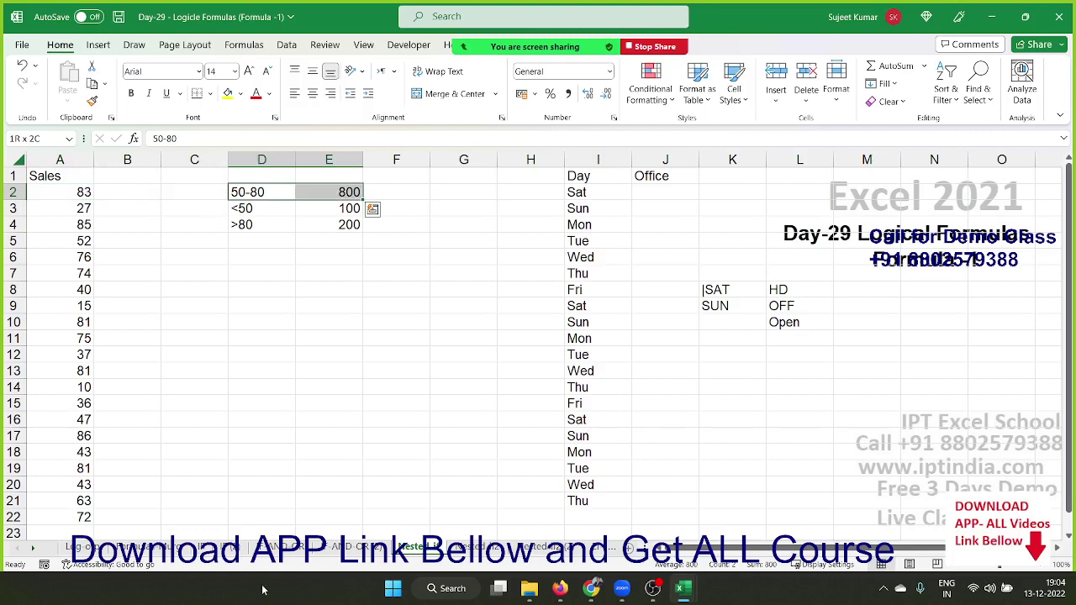
pyautogui.click(281, 547)
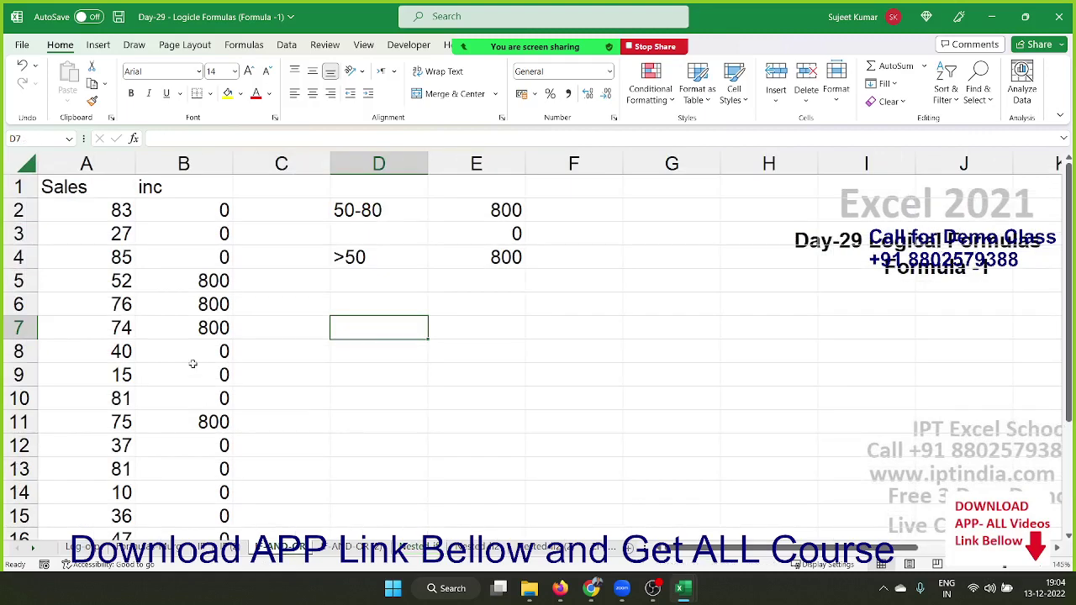
pyautogui.click(186, 217)
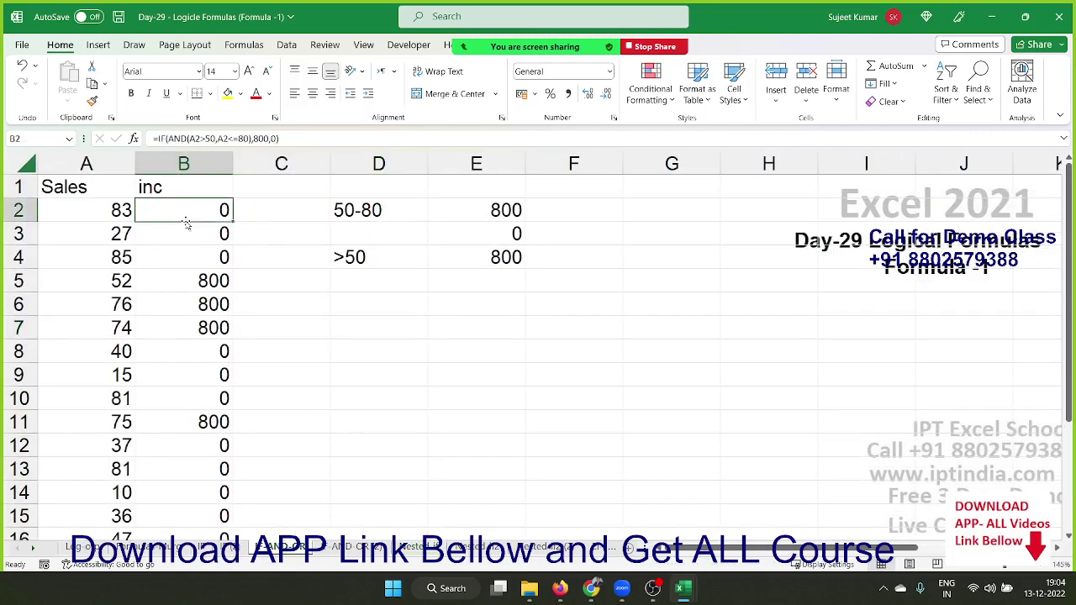
pyautogui.click(393, 205)
pyautogui.click(464, 205)
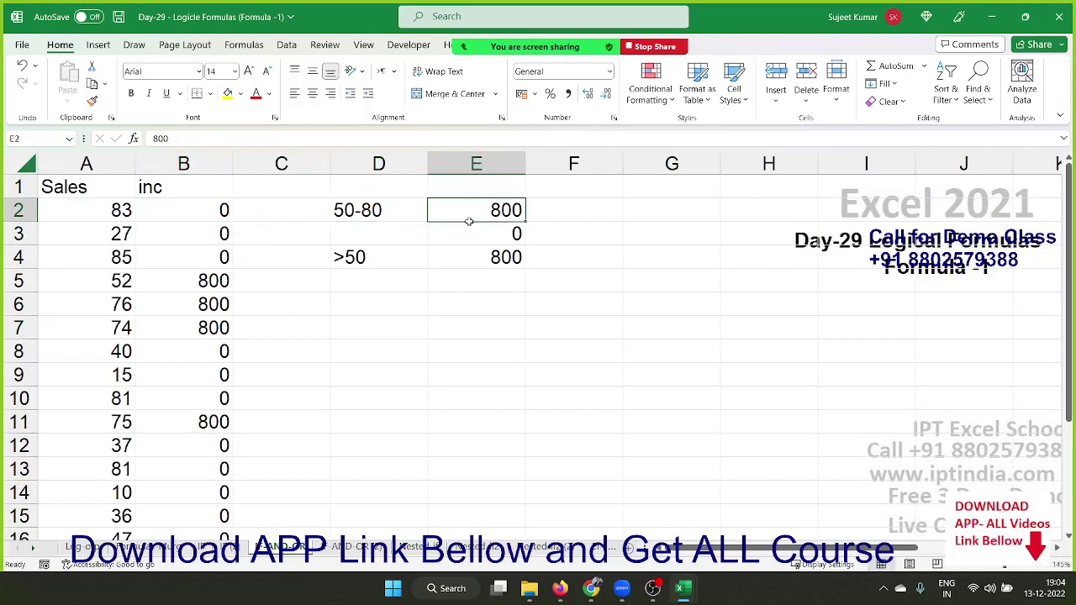
pyautogui.click(414, 547)
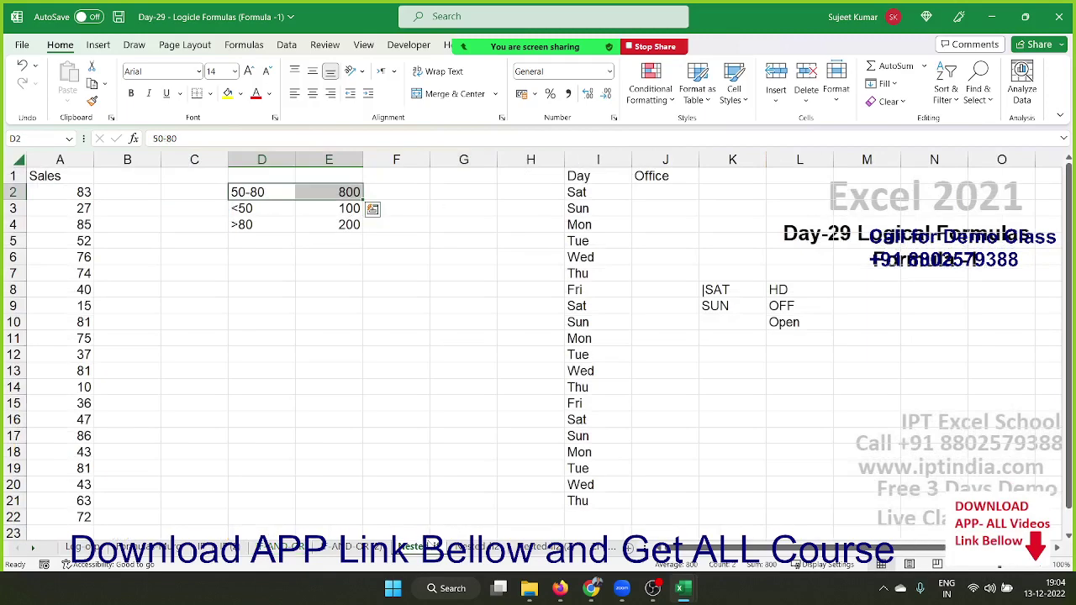
# Check the amounts for each criterion: 800 for 50-80, 100 below 50, 200 above 80.
pyautogui.click(271, 192)
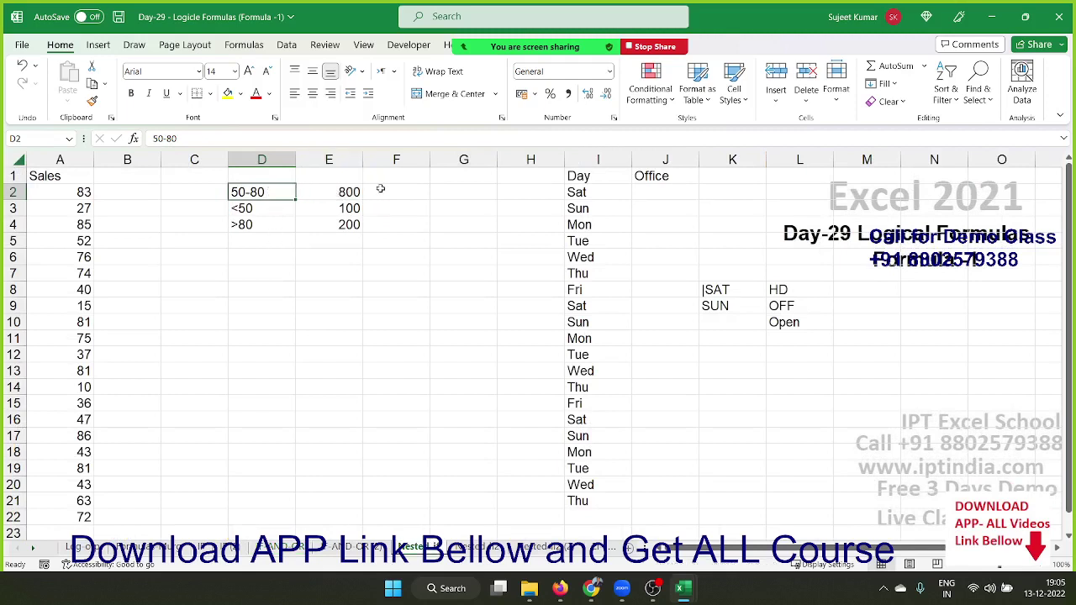
pyautogui.hotkey('shift', 'Right')
pyautogui.hotkey('shift', 'Left')
pyautogui.press('Right')
pyautogui.press('Left')
pyautogui.press('Down')
pyautogui.press('Right')
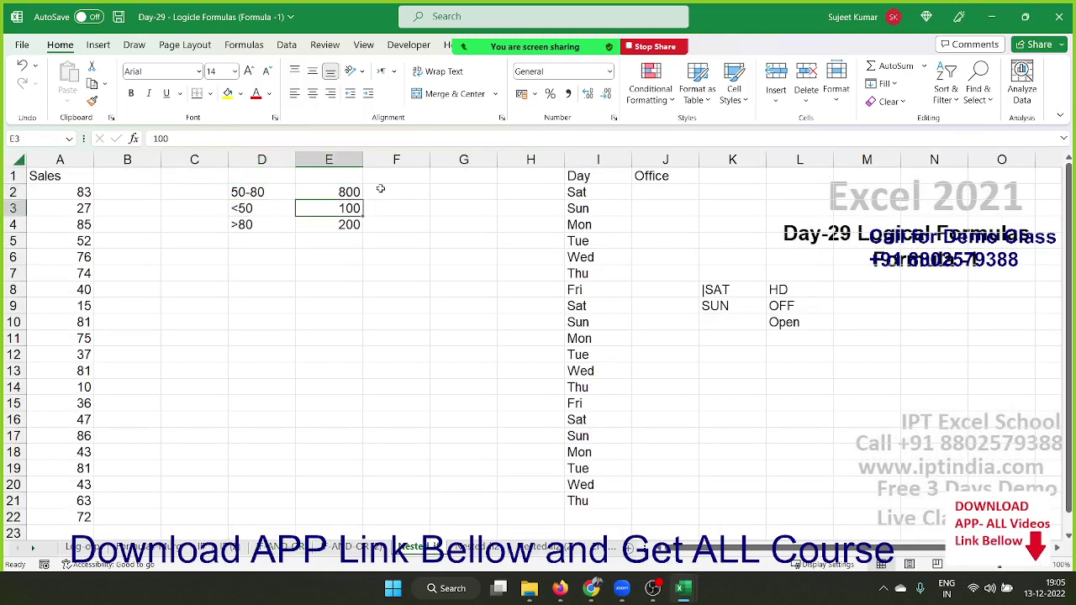
pyautogui.press('Down')
pyautogui.press('Left')
pyautogui.press('Right')
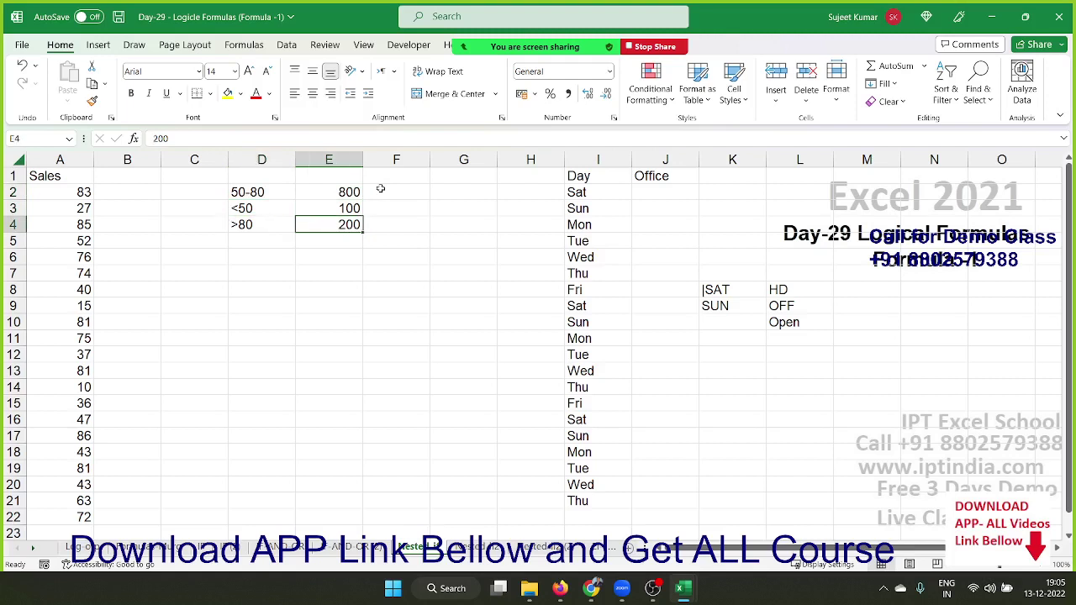
pyautogui.press('Left')
pyautogui.press('Left')
pyautogui.press('Left')
pyautogui.press('Left')
pyautogui.press('Up')
pyautogui.press('Up')
pyautogui.press('Right')
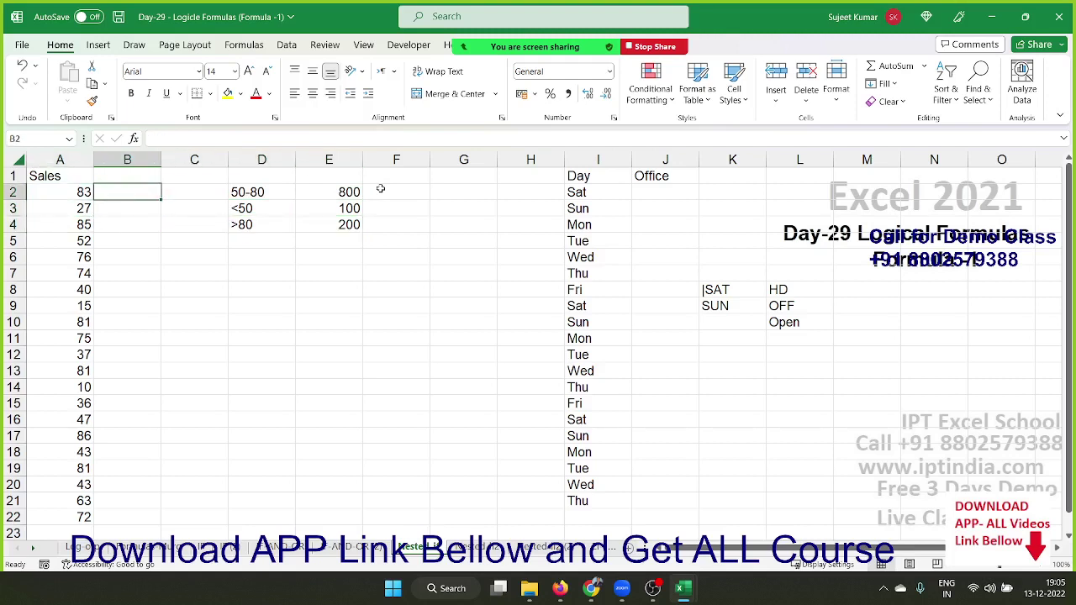
# Type =IF(A2>=50,IF(A2<=80,800,200),100) in B2 and walk through its arguments.
pyautogui.write('=if')
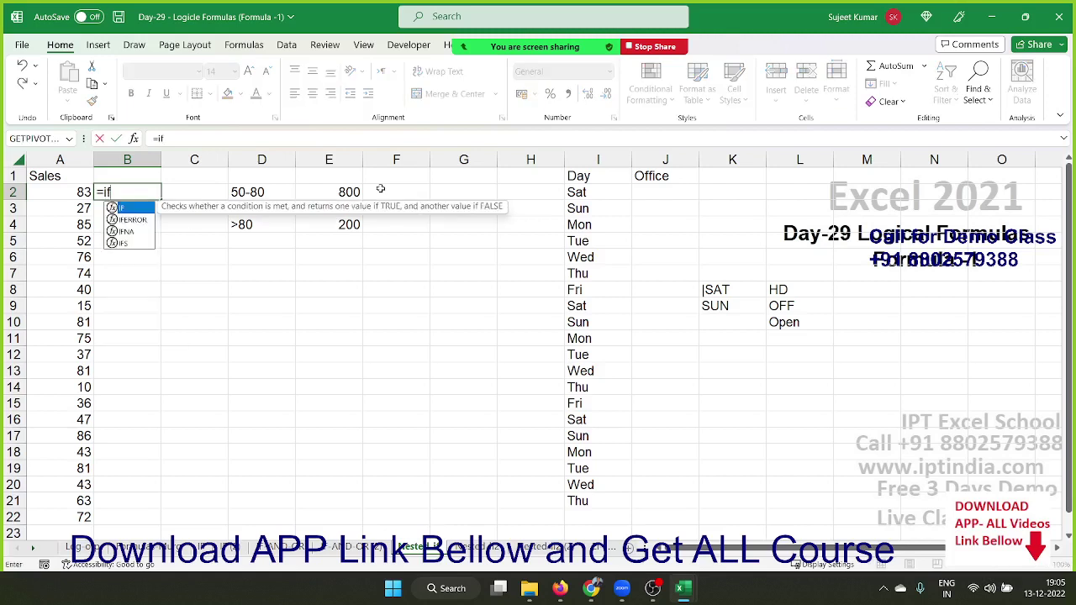
pyautogui.write('(')
pyautogui.press('Left')
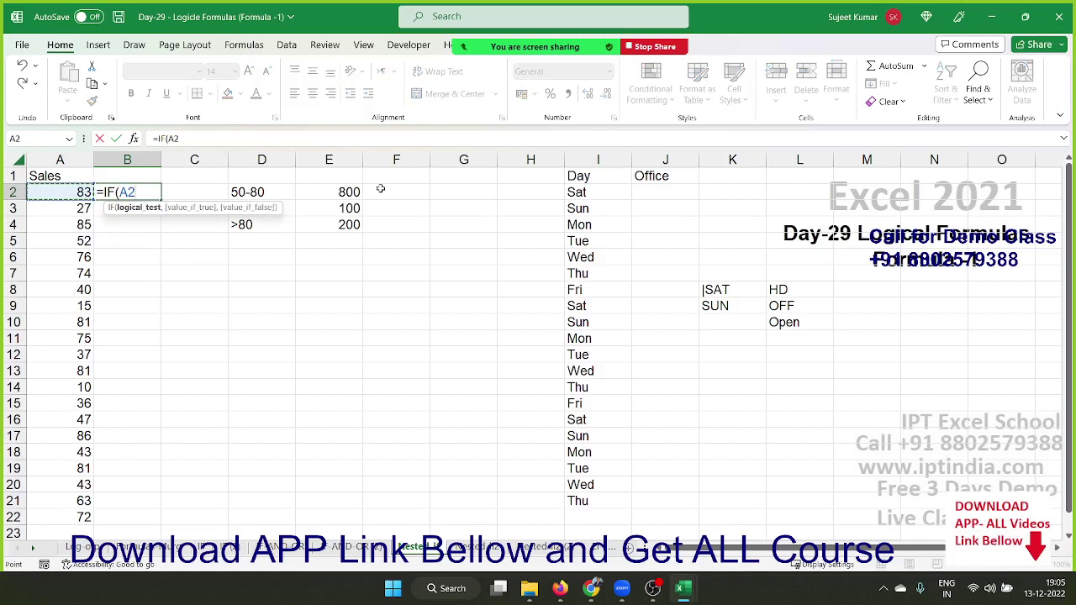
pyautogui.write('>=5')
pyautogui.write('0,IF')
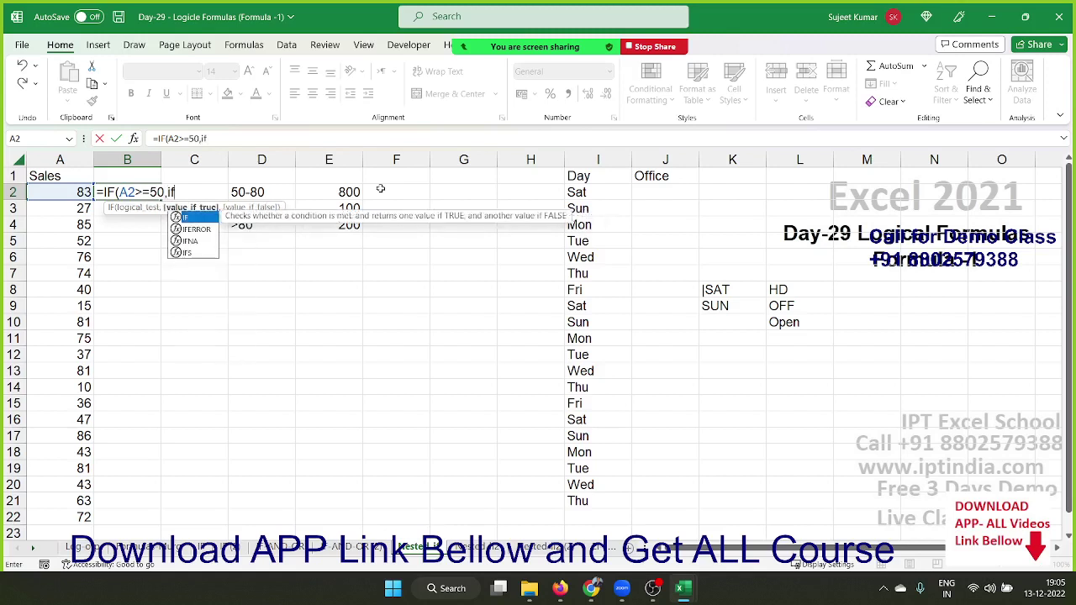
pyautogui.write('(A2<')
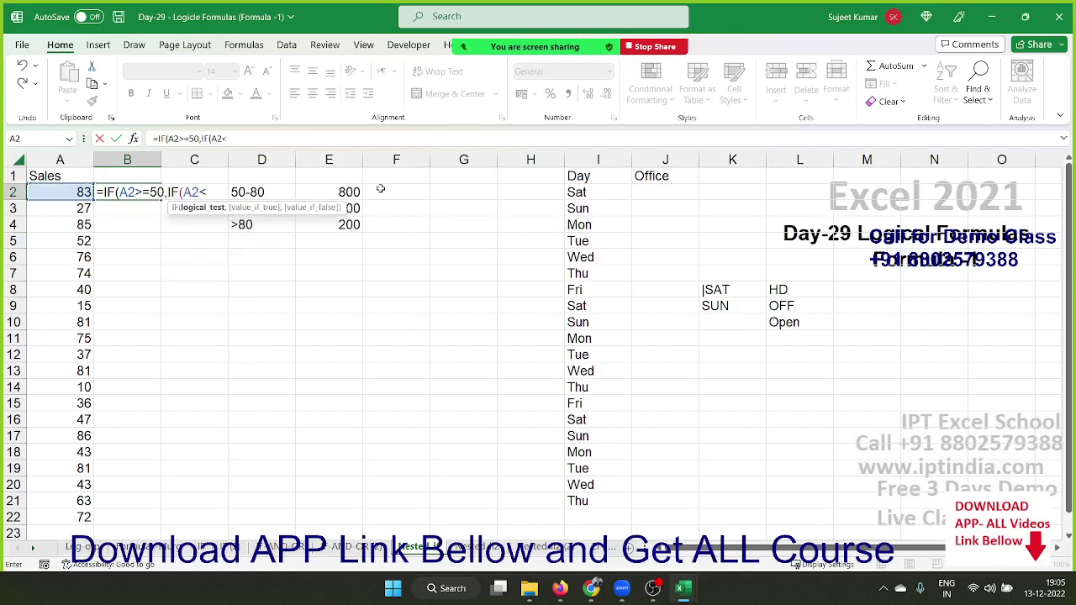
pyautogui.write('=80,')
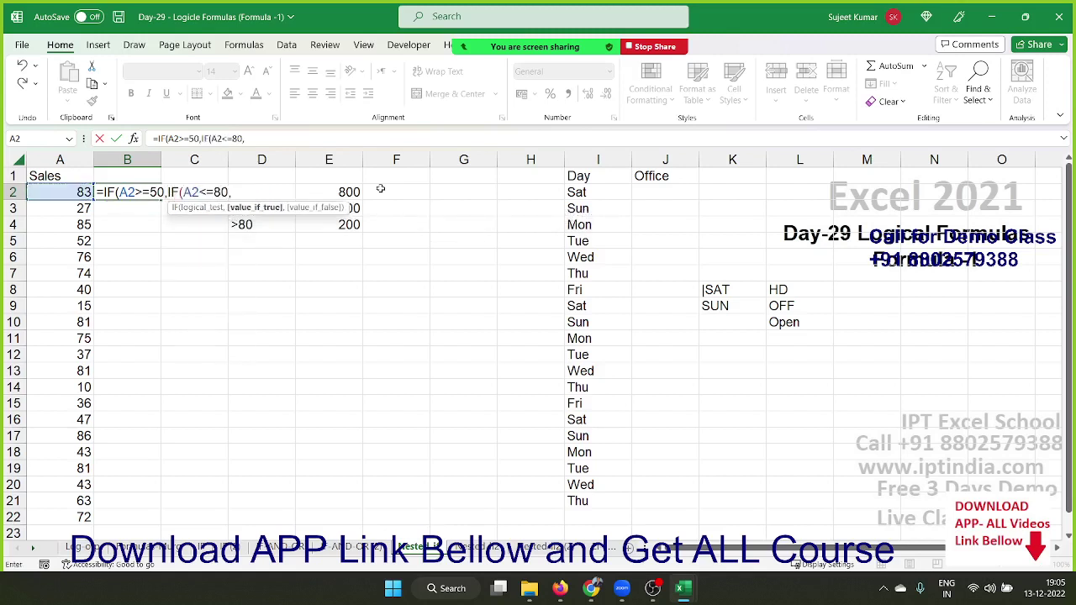
pyautogui.write('8')
pyautogui.write('00,')
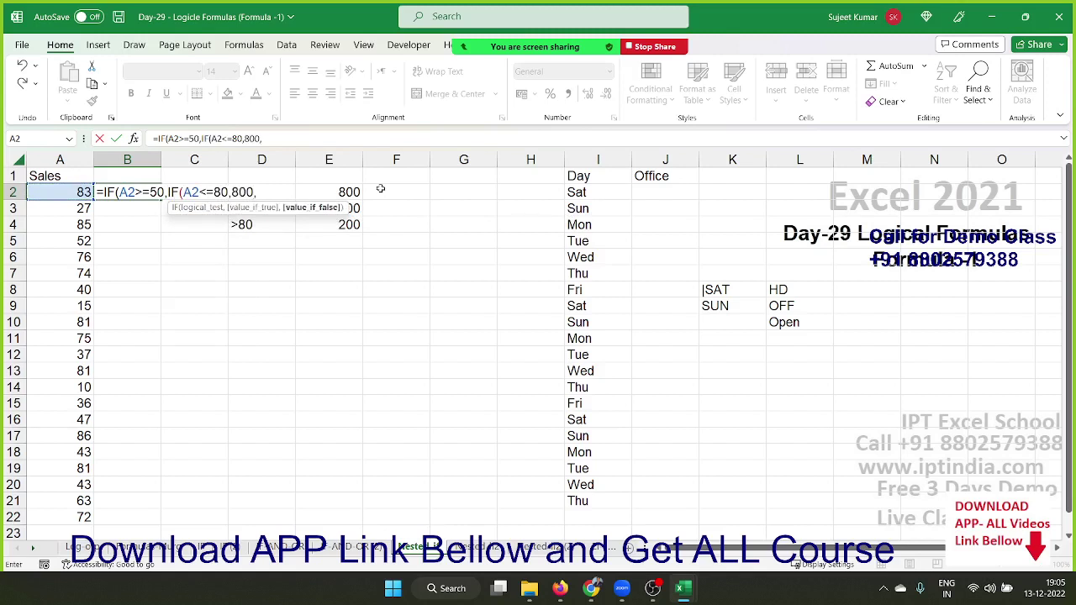
pyautogui.write('200')
pyautogui.write('),100')
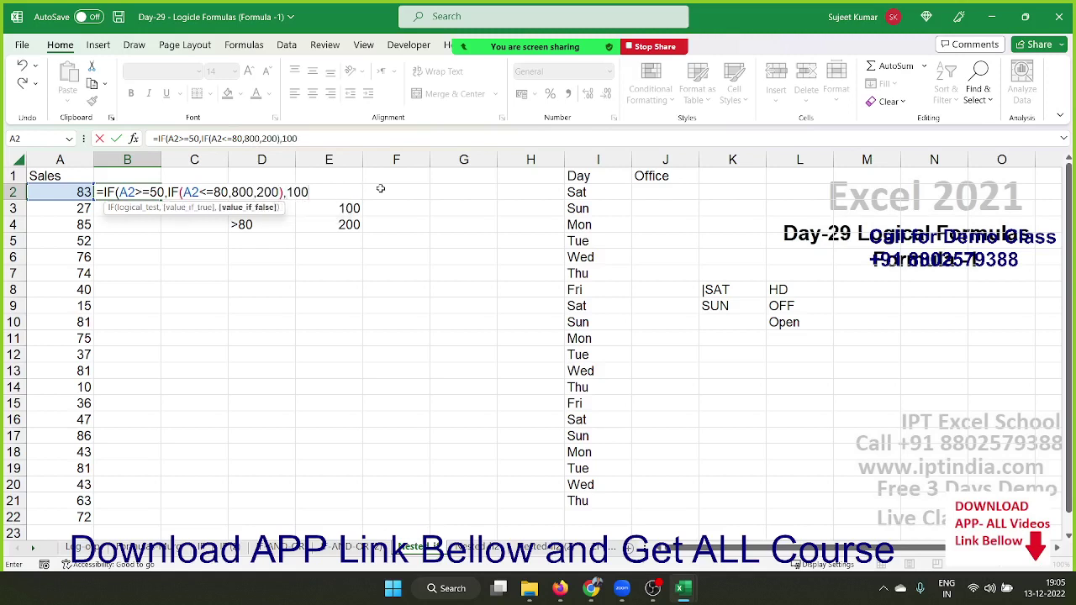
pyautogui.write(')')
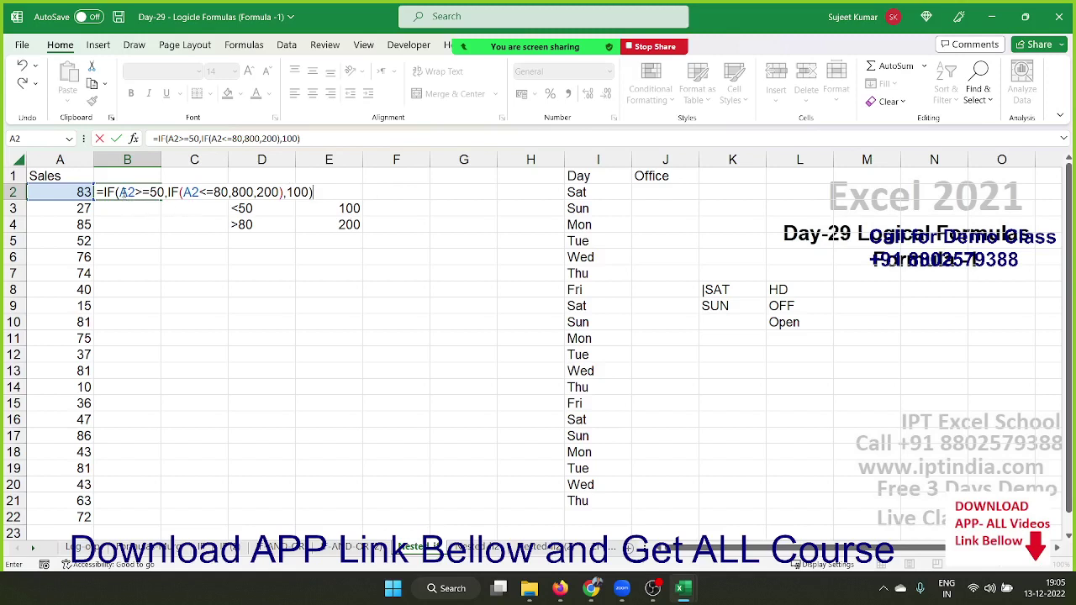
pyautogui.moveTo(120, 192); pyautogui.dragTo(286, 193)
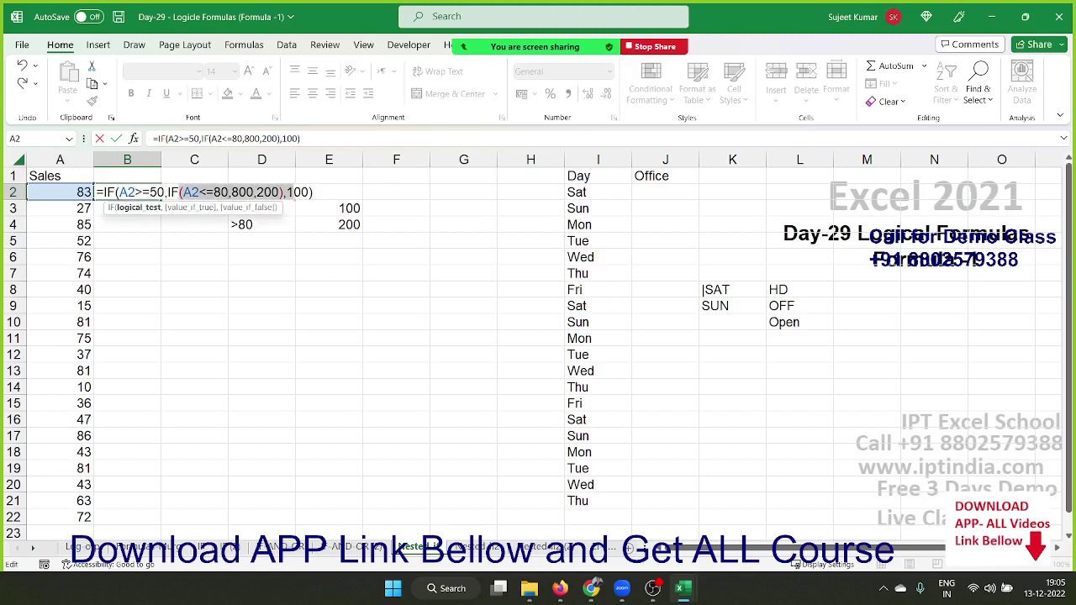
pyautogui.click(300, 193)
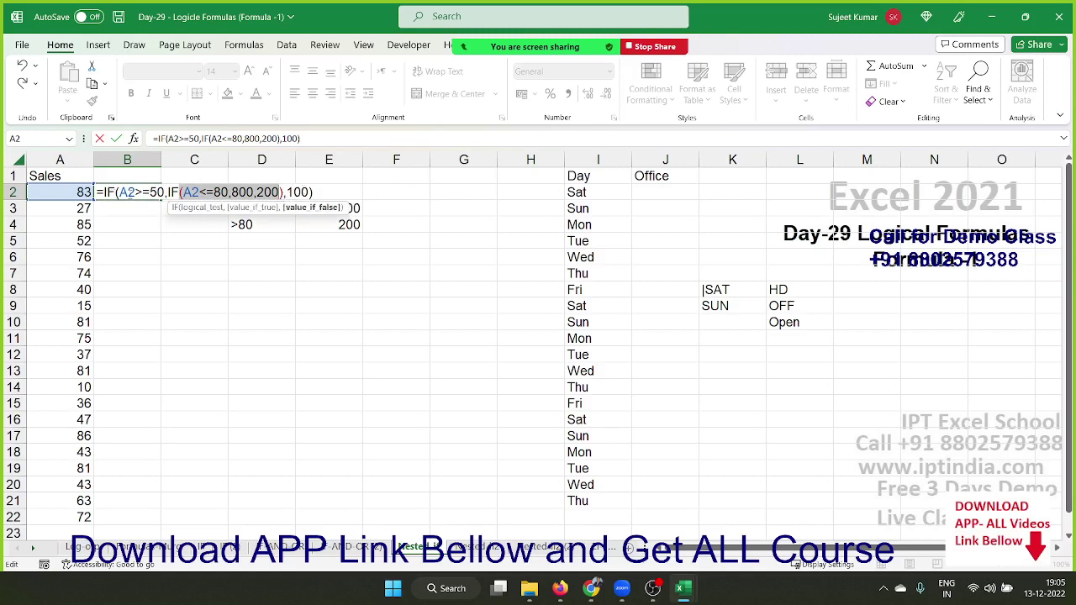
pyautogui.click(127, 192)
pyautogui.click(283, 192)
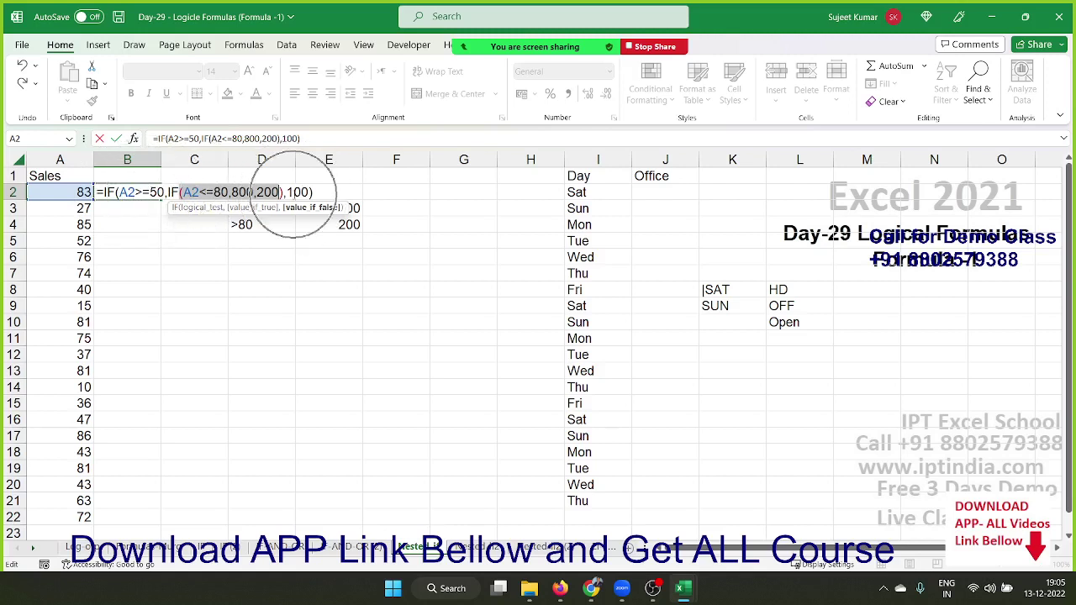
pyautogui.click(198, 188)
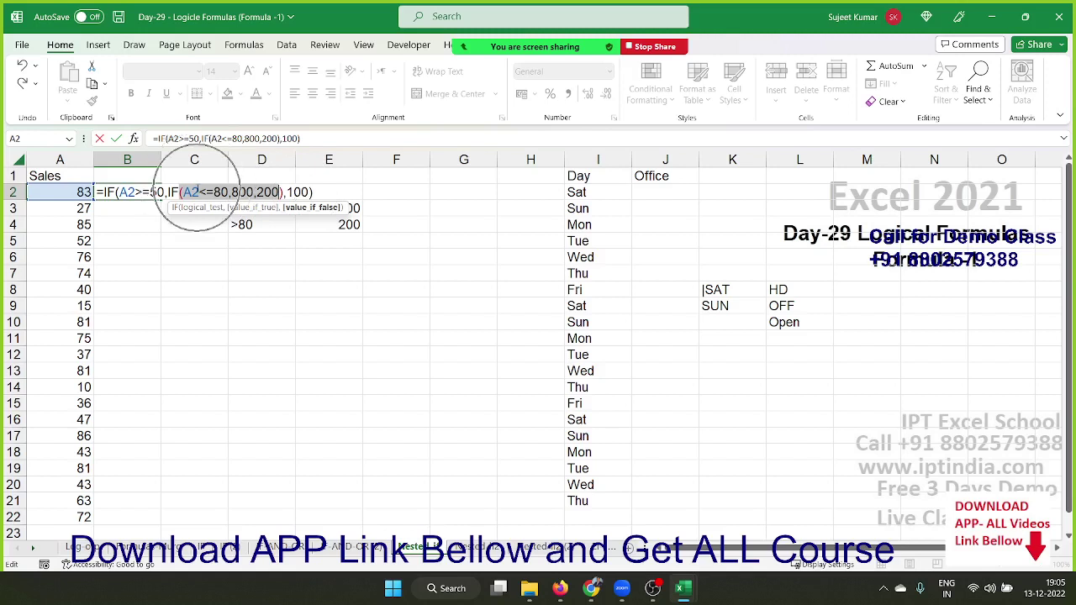
pyautogui.click(237, 194)
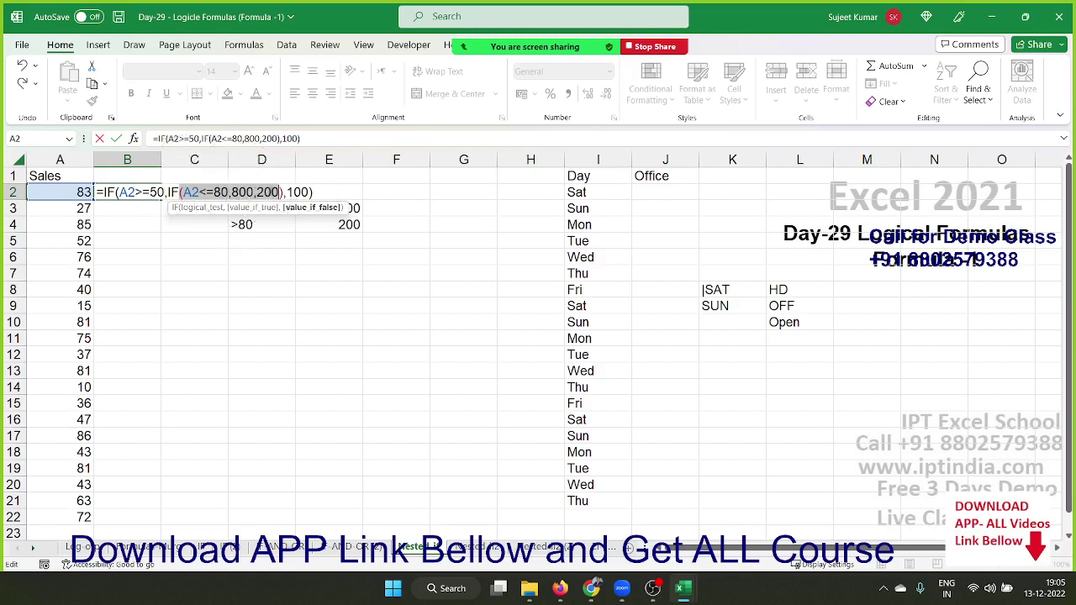
pyautogui.click(294, 192)
# Enter the B2 formula and fill it down to B22.
pyautogui.press('Return')
pyautogui.press('Up')
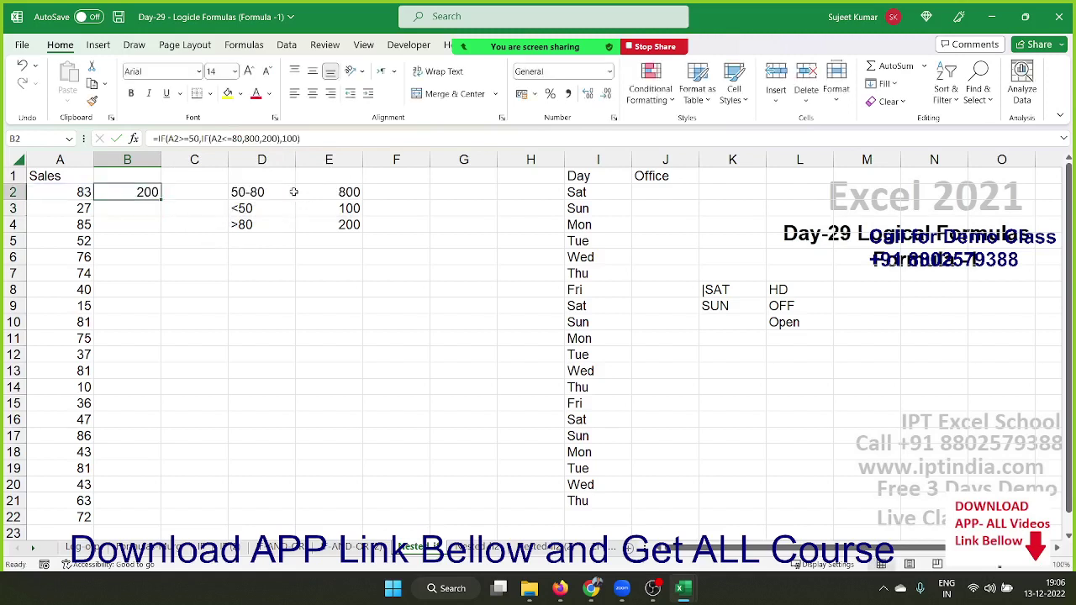
pyautogui.doubleClick(162, 201)
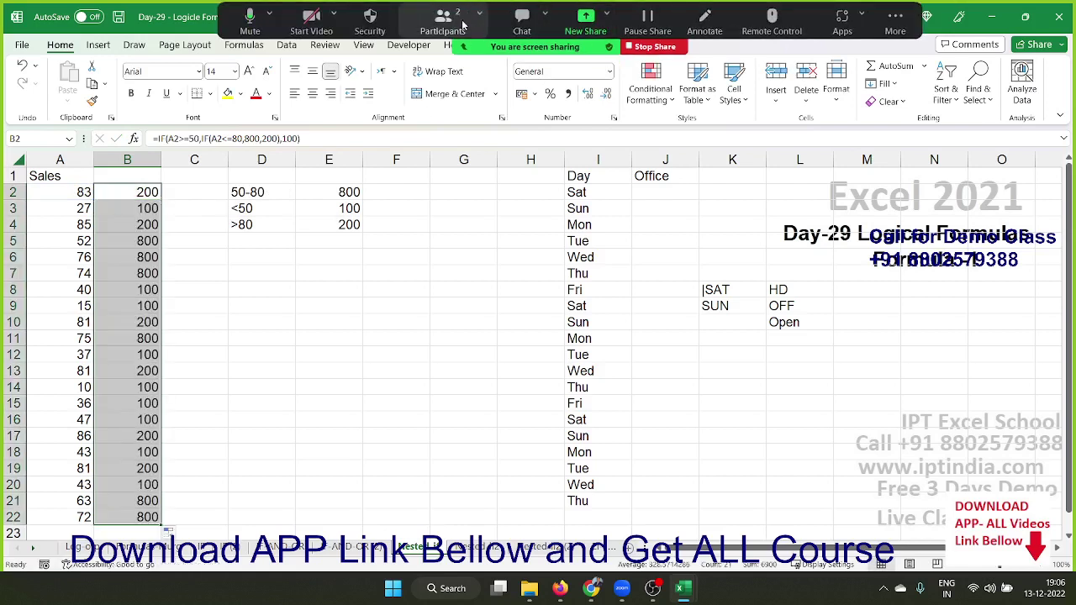
# Enter =IF(I2="Sat","HD",IF(I2="Sun","OFF","open")) in J2 and fill it down to J21.
pyautogui.click(666, 186)
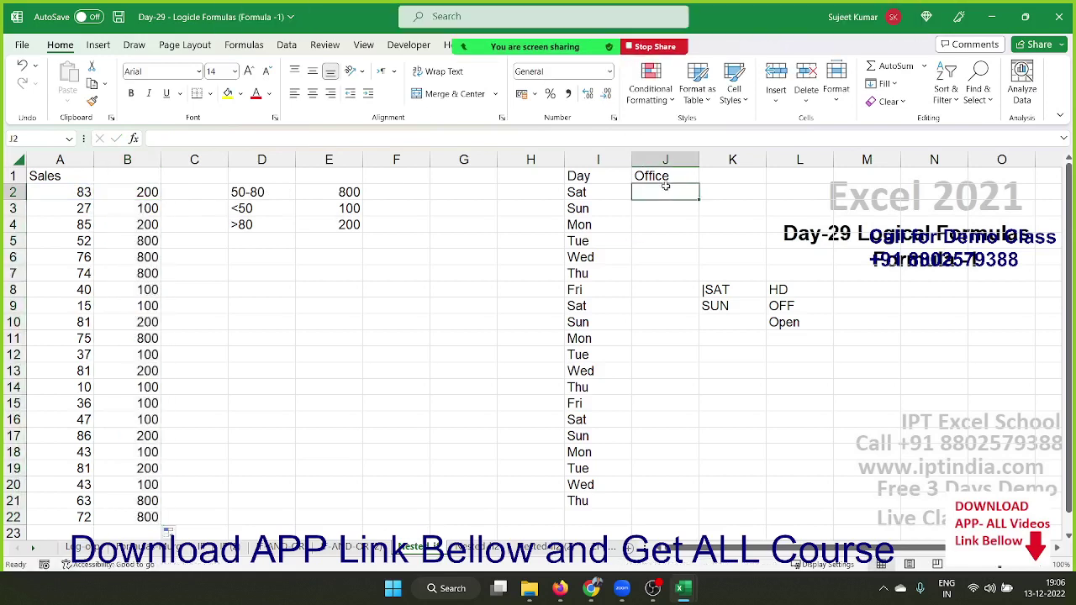
pyautogui.write('=IF(')
pyautogui.press('Left')
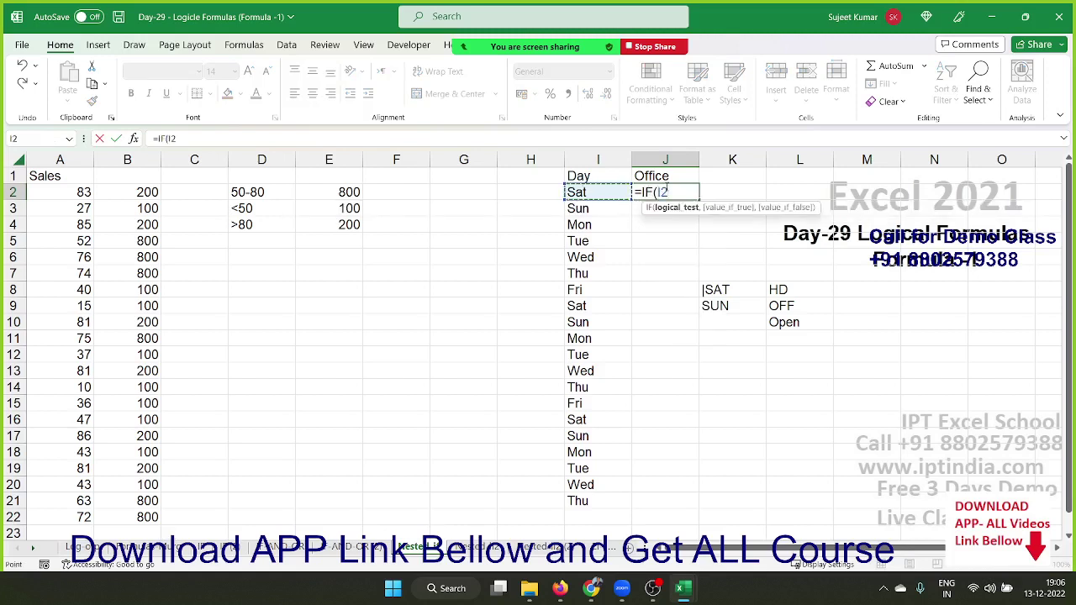
pyautogui.write('="Sat')
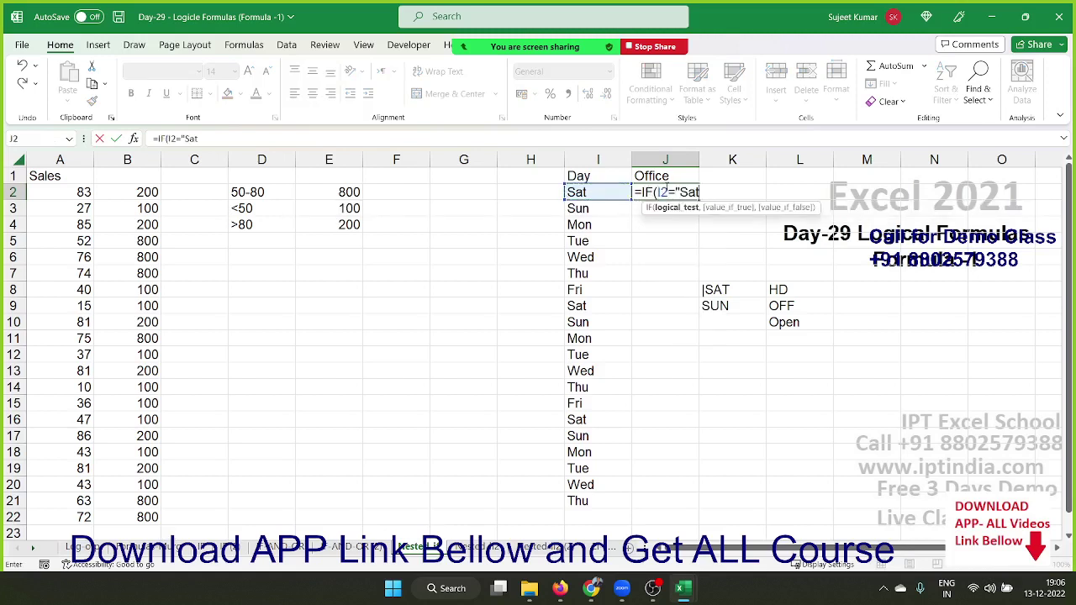
pyautogui.write('","')
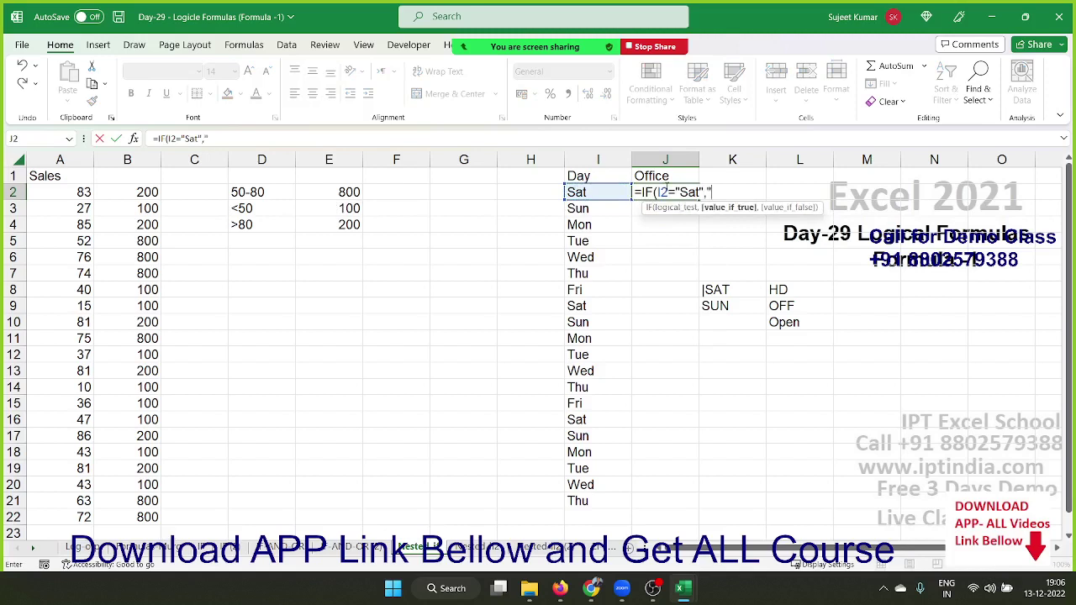
pyautogui.write('HD"')
pyautogui.write(',IF(I2')
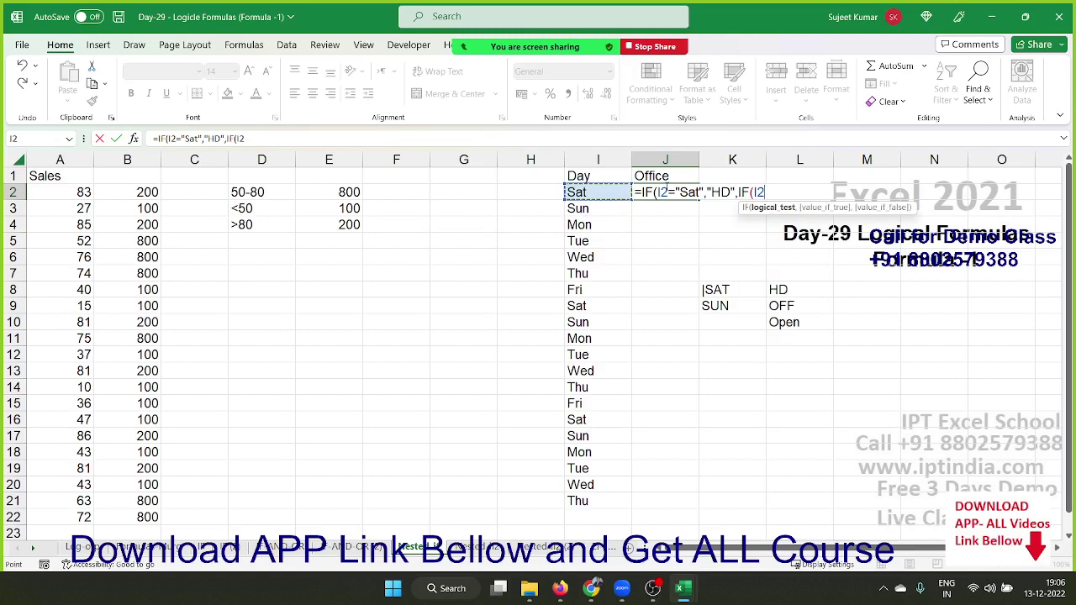
pyautogui.write('="')
pyautogui.write('Sun"')
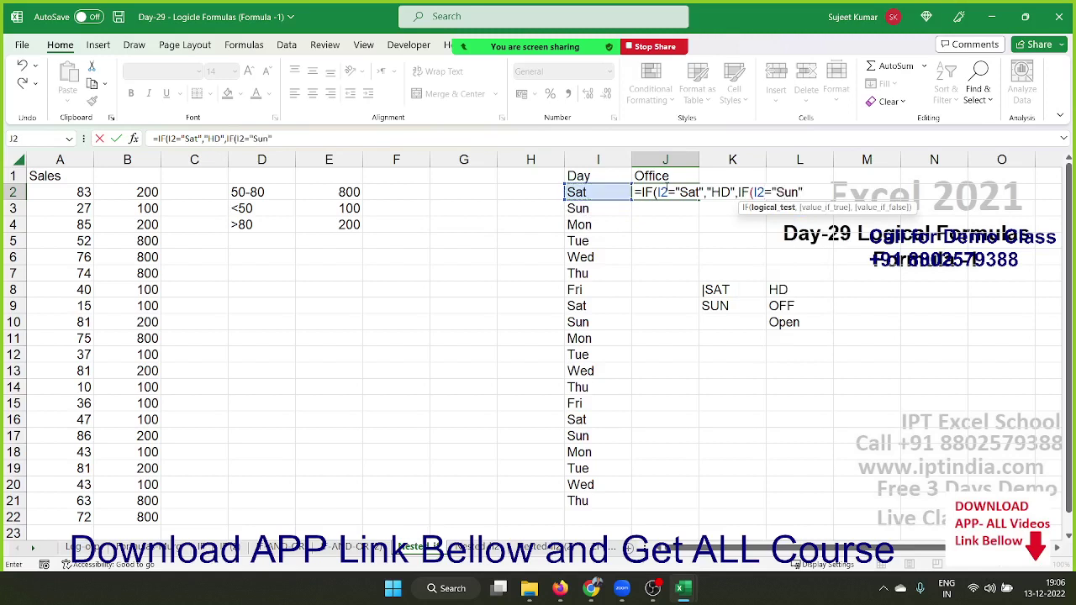
pyautogui.write(',"')
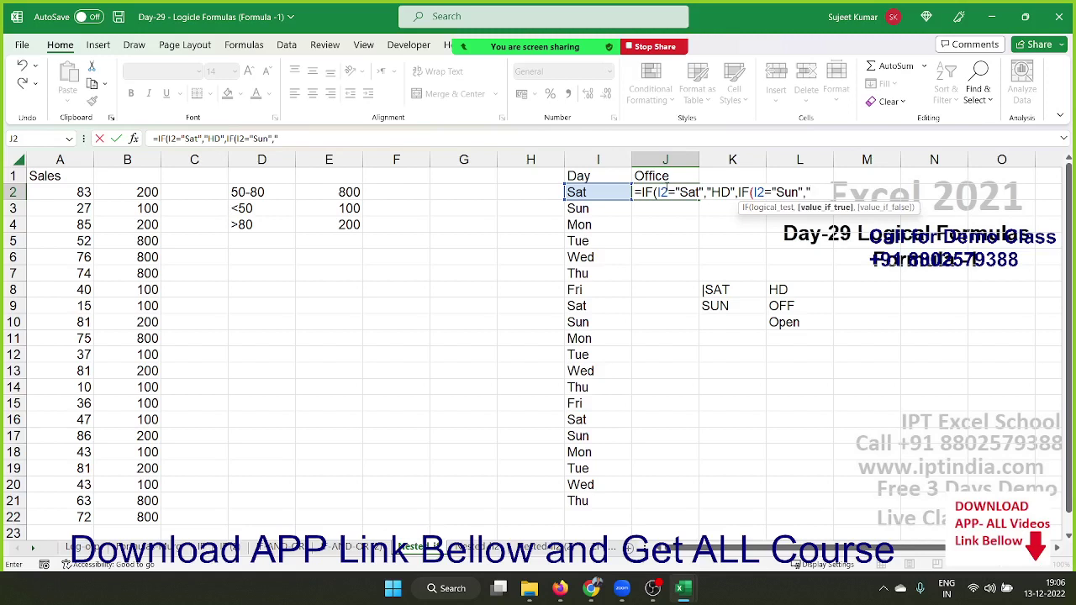
pyautogui.write('OFF"')
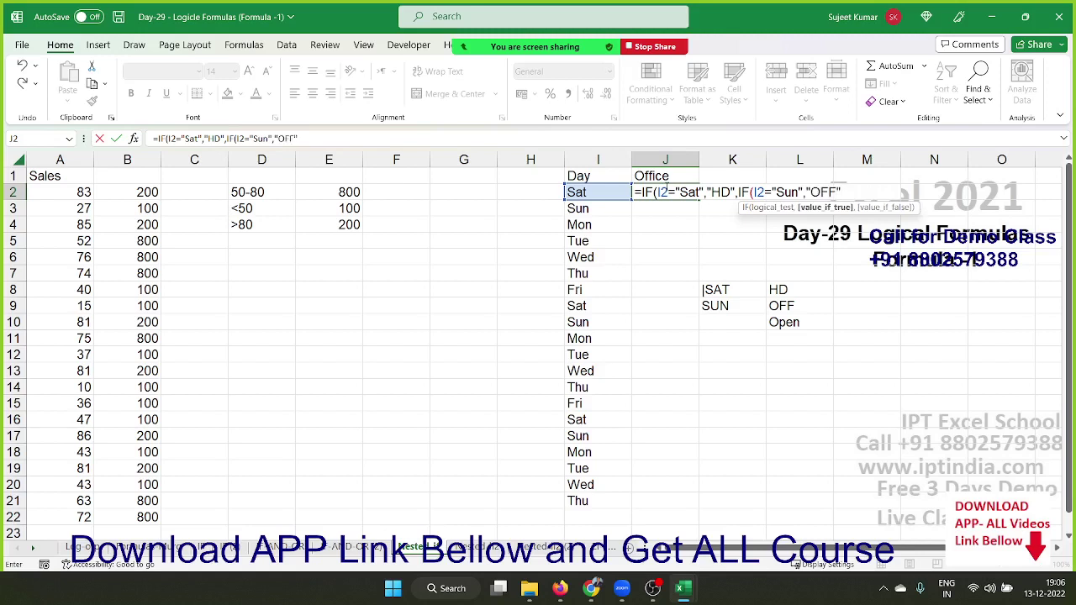
pyautogui.write(',"opem')
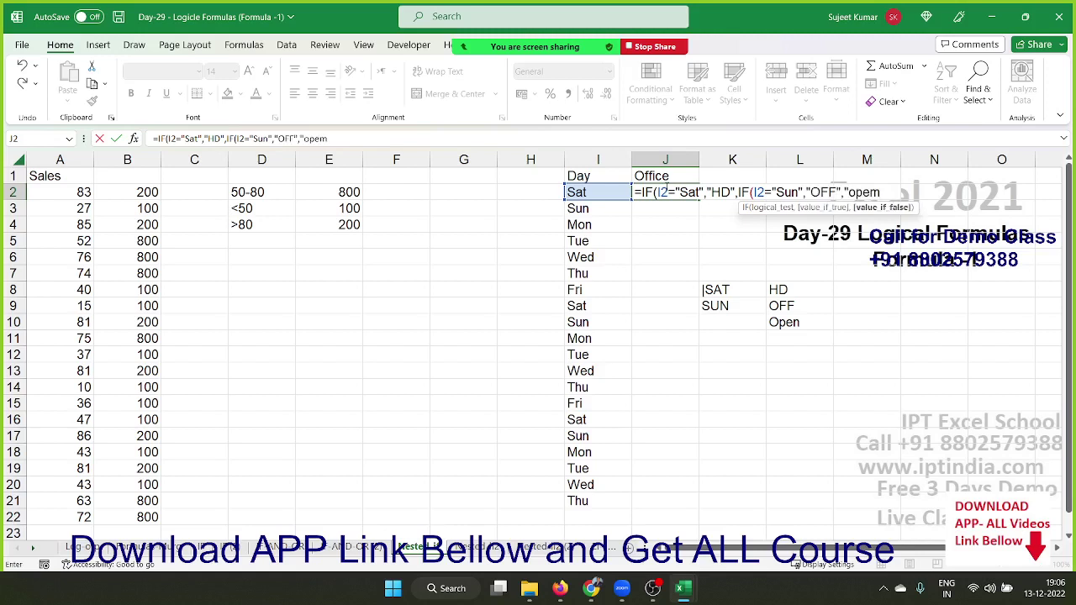
pyautogui.press('BackSpace')
pyautogui.write('n")')
pyautogui.press('Return')
pyautogui.press('Return')
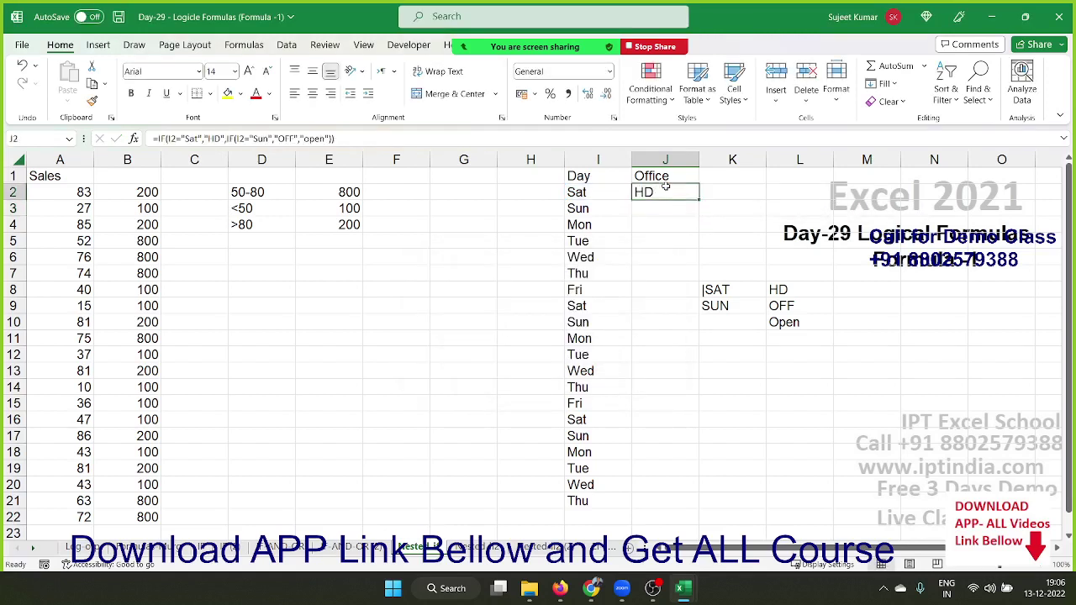
pyautogui.doubleClick(700, 200)
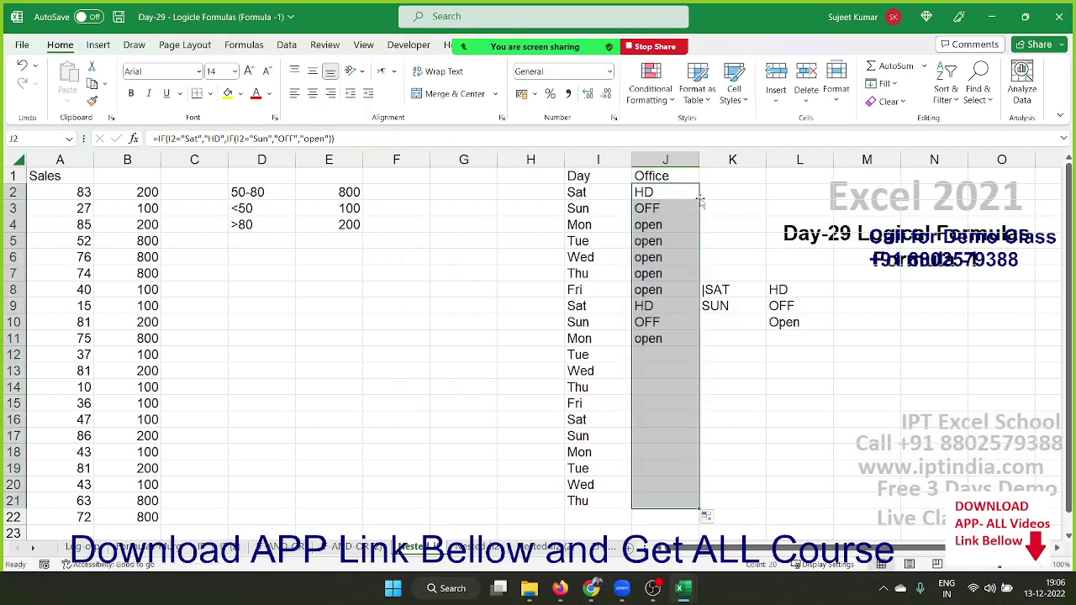
# Review the nested IF incentive formula in B2 without changing it.
pyautogui.doubleClick(152, 193)
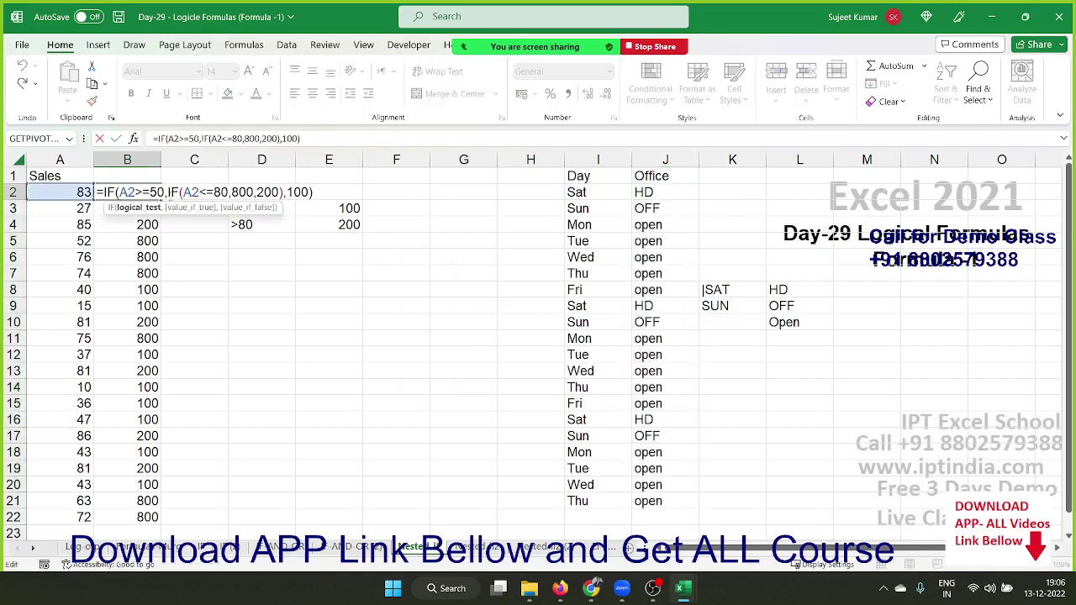
pyautogui.click(183, 192)
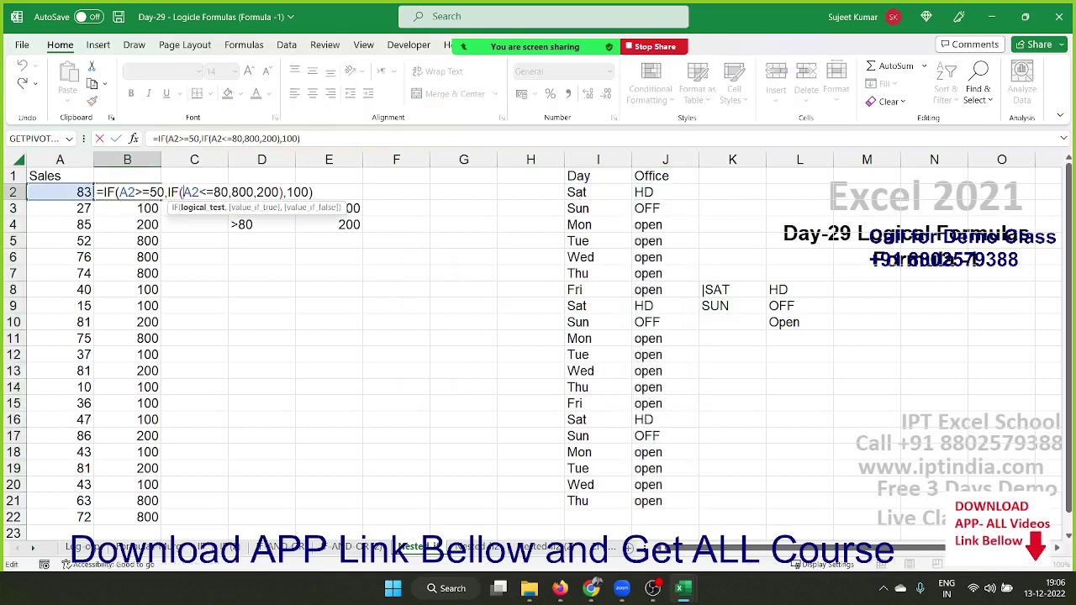
pyautogui.press('Return')
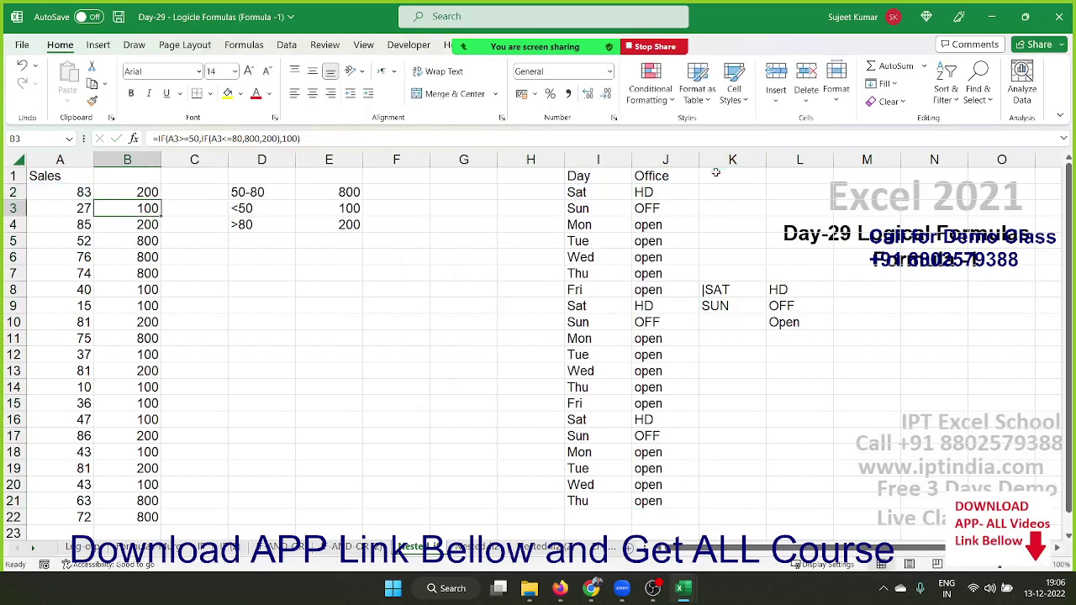
# Review the Sat and Sun conditions in J2's formula, then go to the student marks sheet.
pyautogui.doubleClick(674, 192)
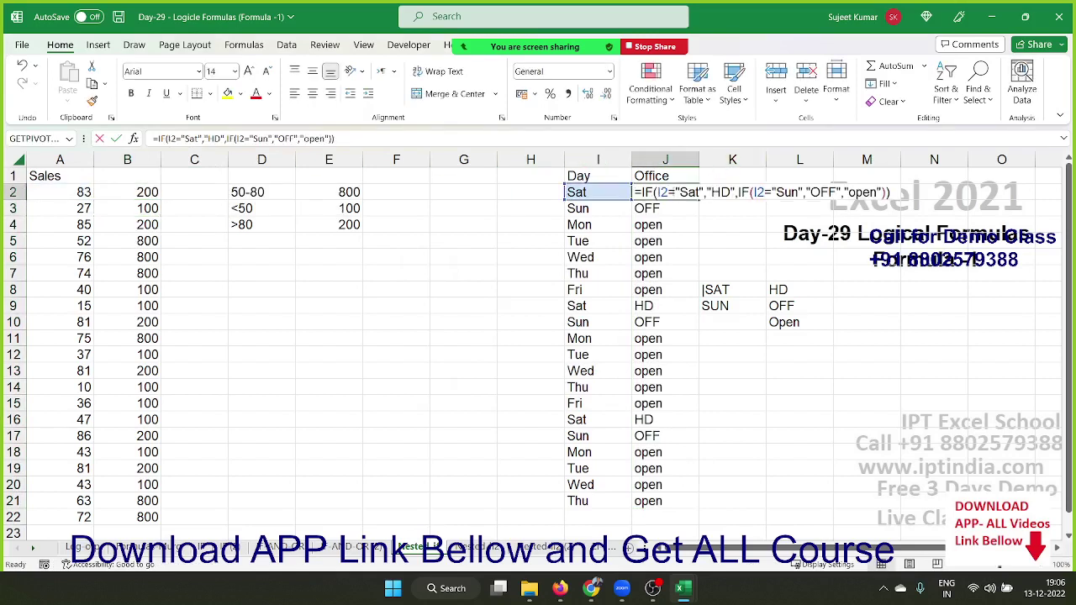
pyautogui.doubleClick(677, 191)
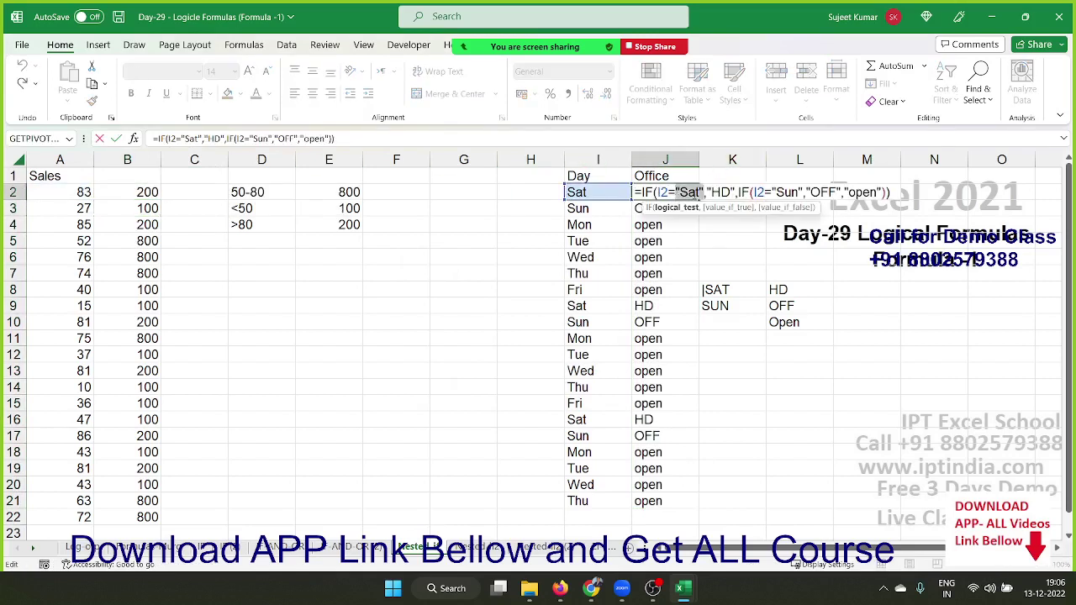
pyautogui.doubleClick(745, 193)
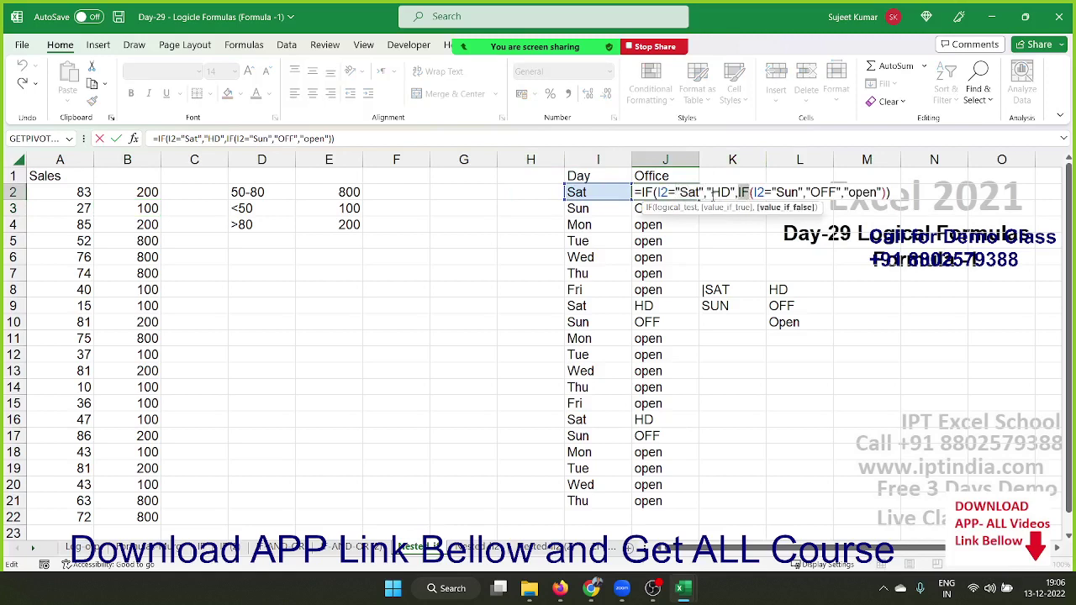
pyautogui.doubleClick(683, 193)
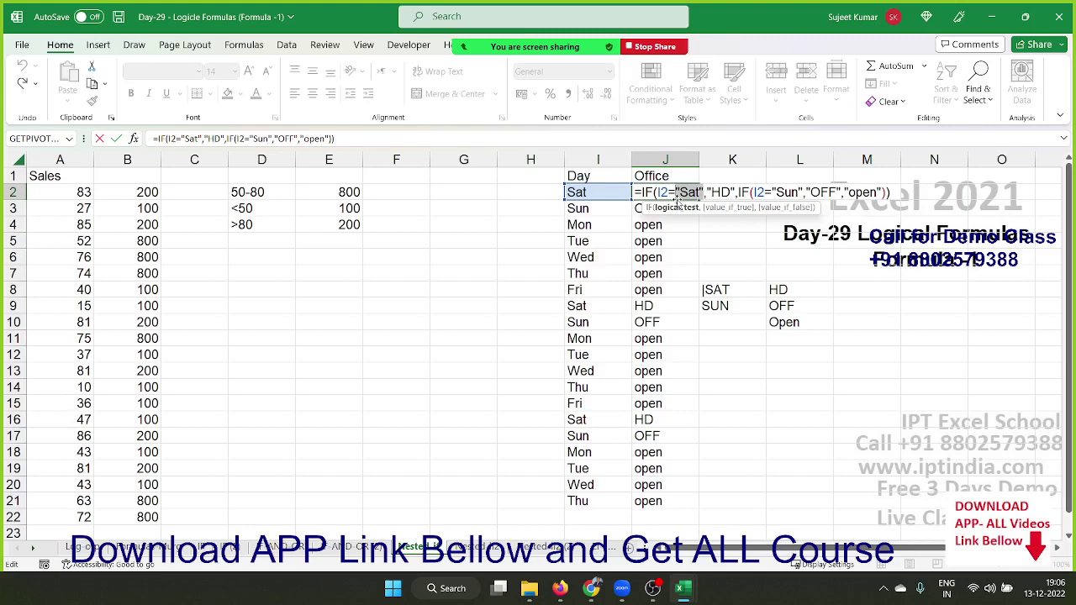
pyautogui.press('Escape')
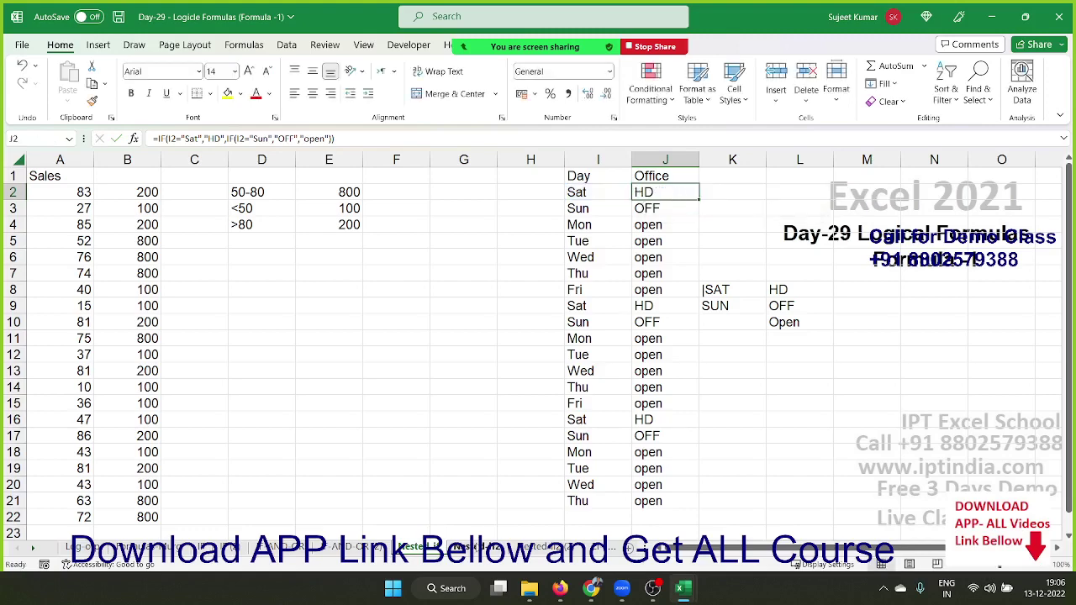
pyautogui.click(464, 547)
# Delete the Result formulas in F2:F14, then return to cell F2.
pyautogui.hotkey('ctrl', 'shift', 'Down')
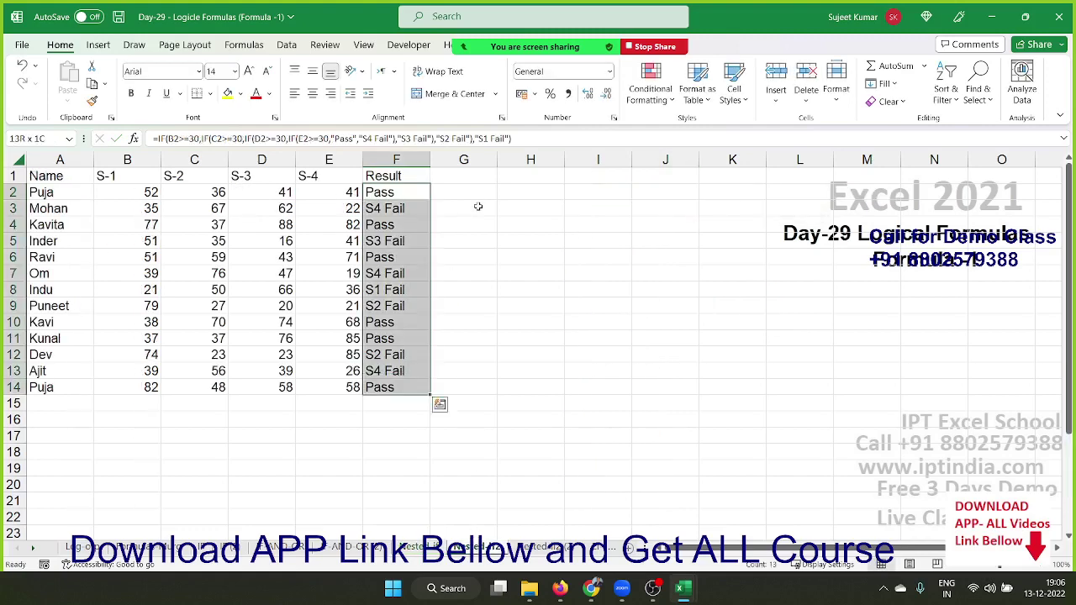
pyautogui.press('Delete')
pyautogui.press('Left')
pyautogui.press('Left')
pyautogui.press('Left')
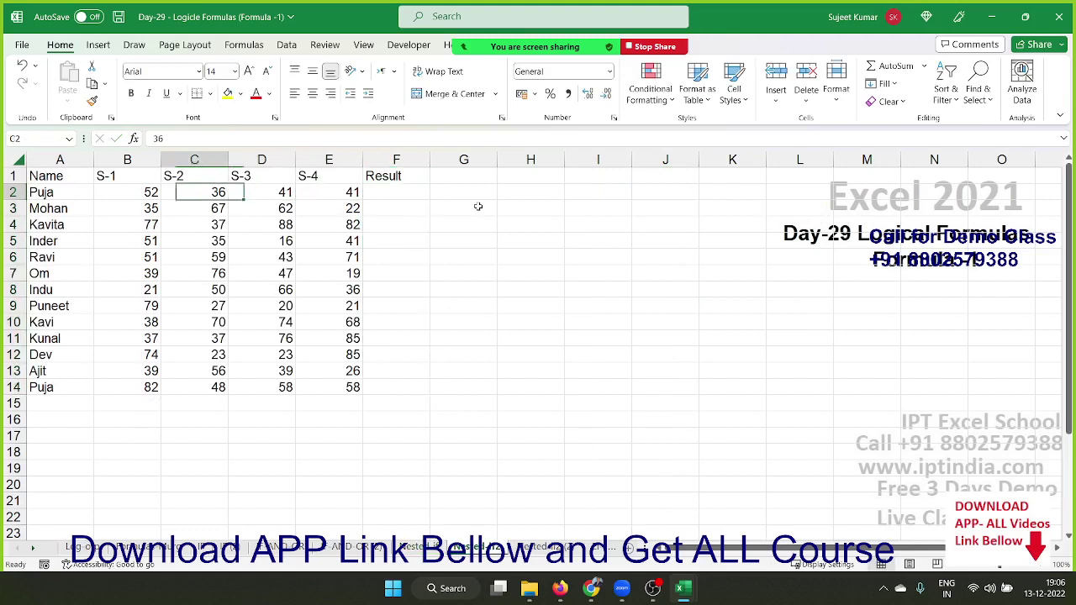
pyautogui.press('Left')
pyautogui.hotkey('shift', 'Right')
pyautogui.hotkey('shift', 'Right')
pyautogui.hotkey('shift', 'Right')
pyautogui.hotkey('shift', 'Right')
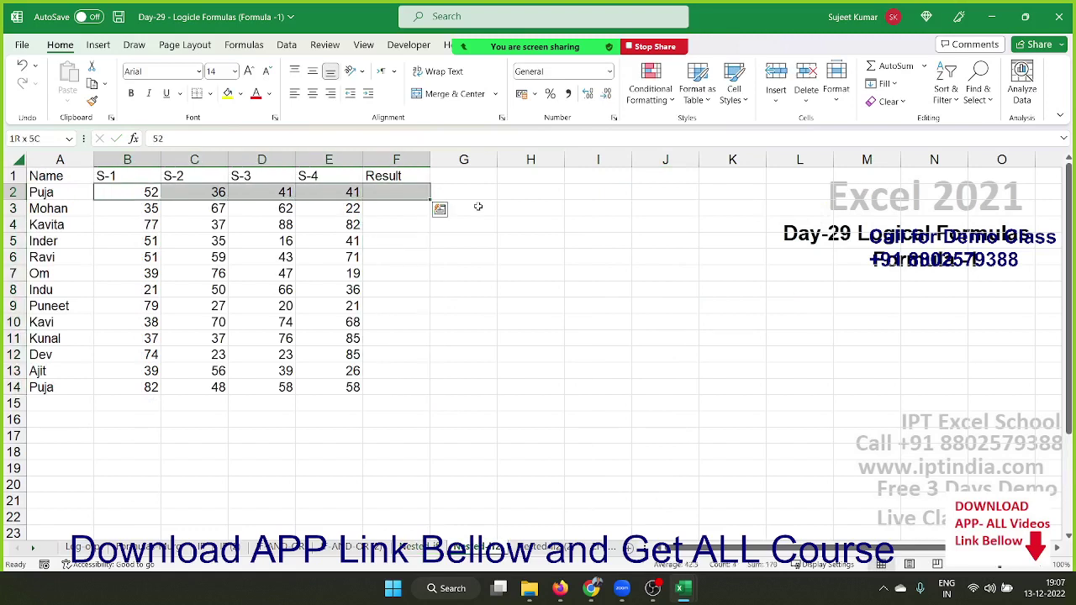
pyautogui.hotkey('shift', 'Left')
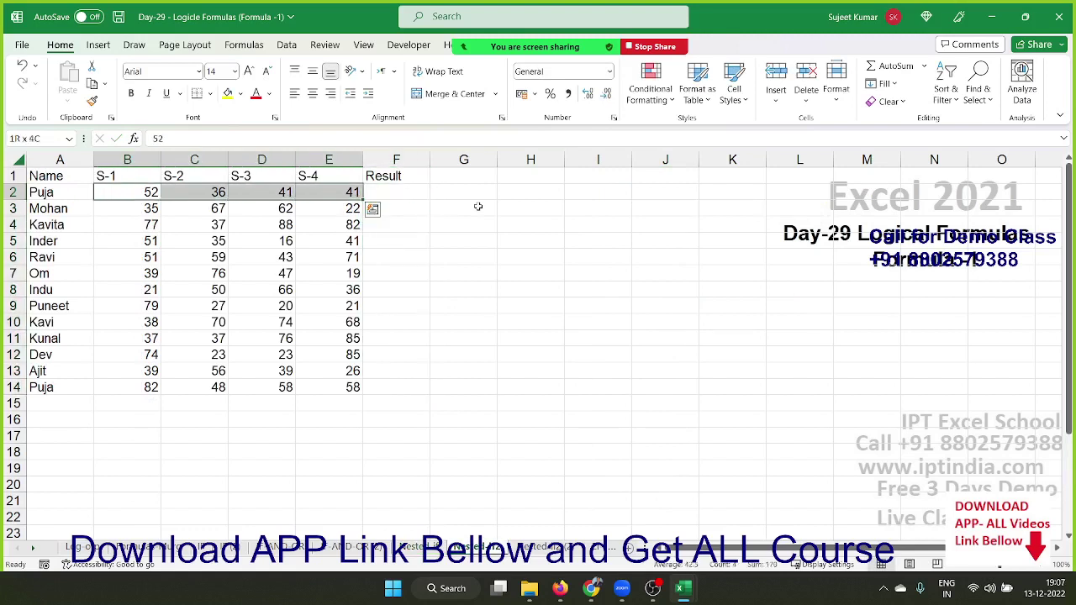
pyautogui.press('Right')
pyautogui.press('Right')
pyautogui.press('Right')
pyautogui.press('Right')
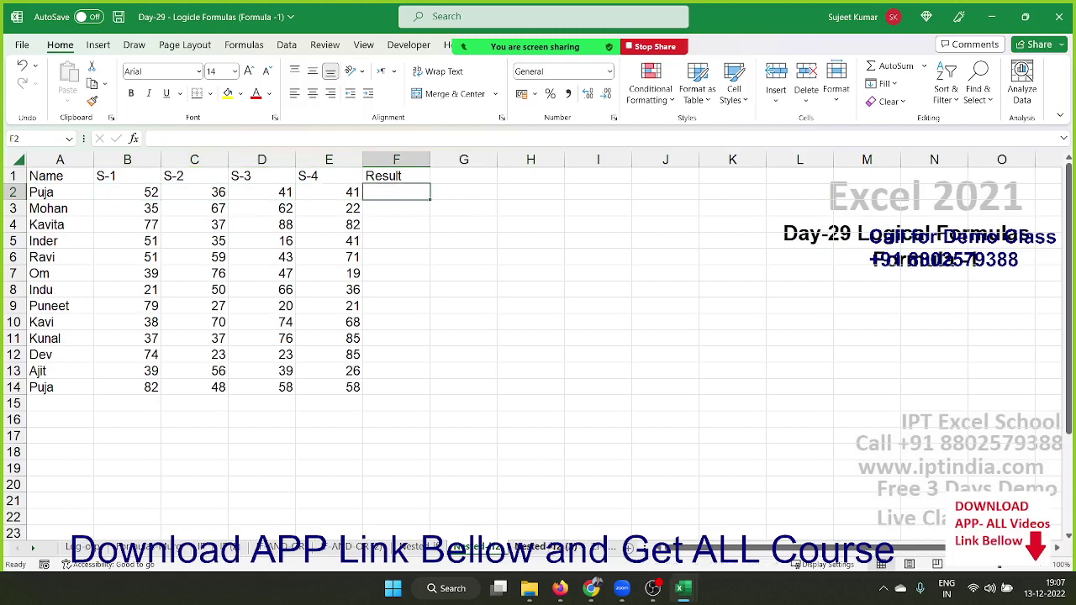
pyautogui.click(418, 547)
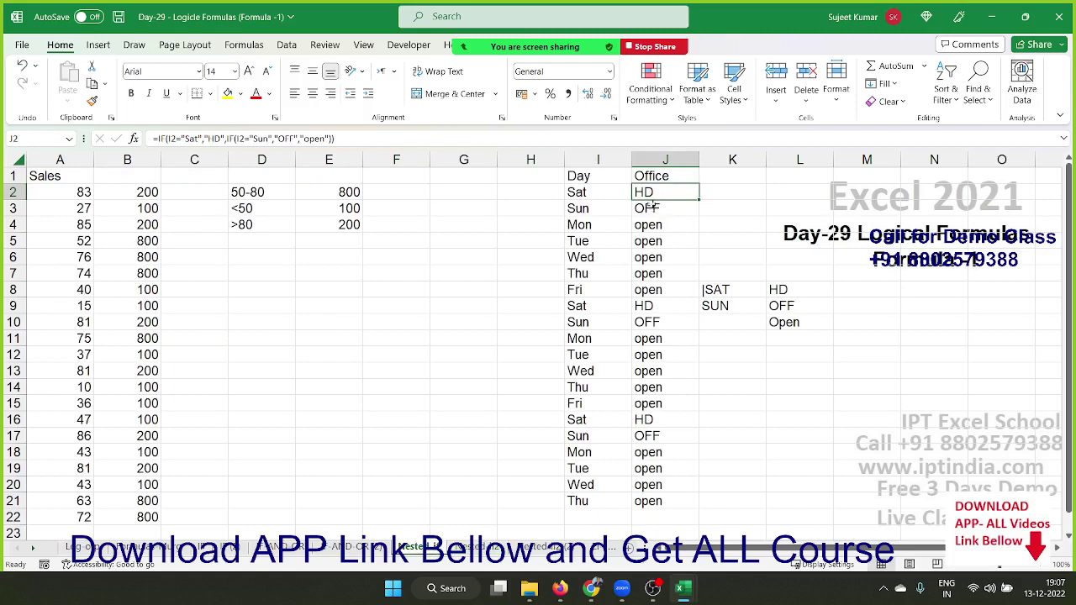
pyautogui.doubleClick(150, 193)
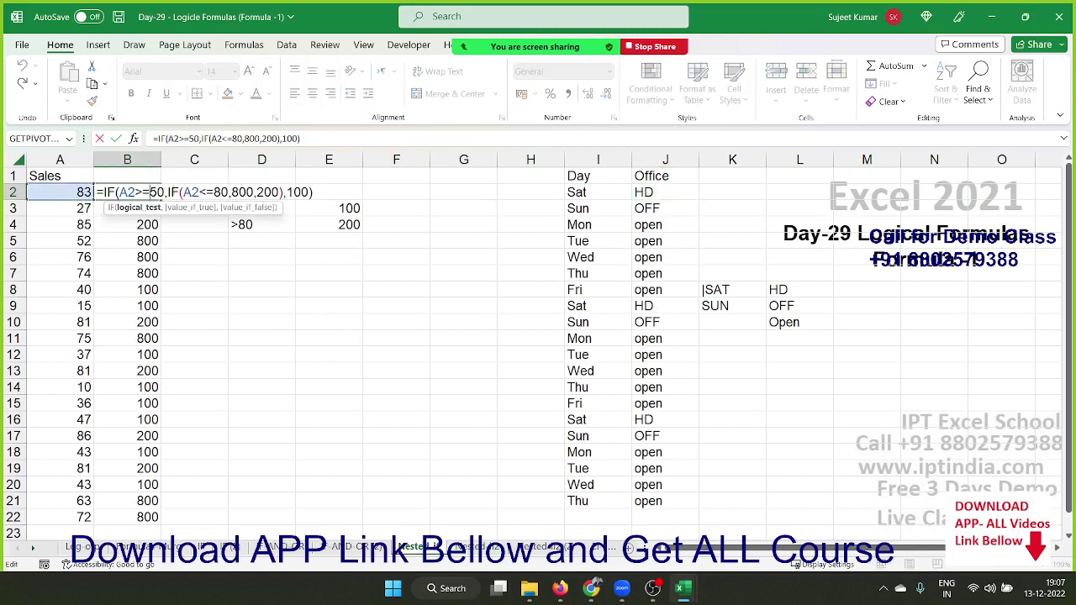
pyautogui.click(182, 192)
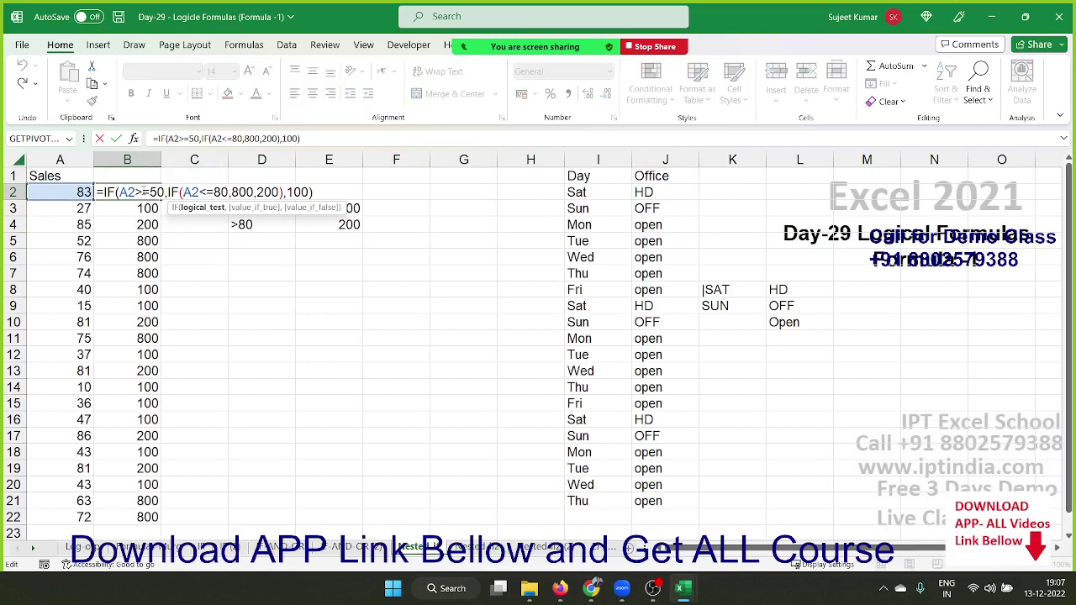
pyautogui.click(145, 193)
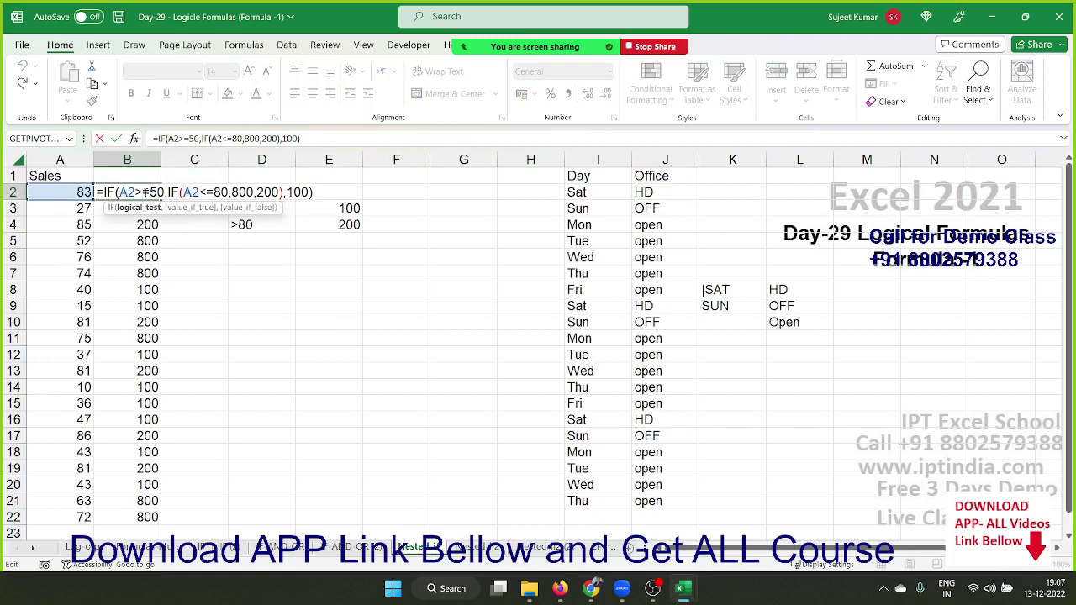
pyautogui.press('Return')
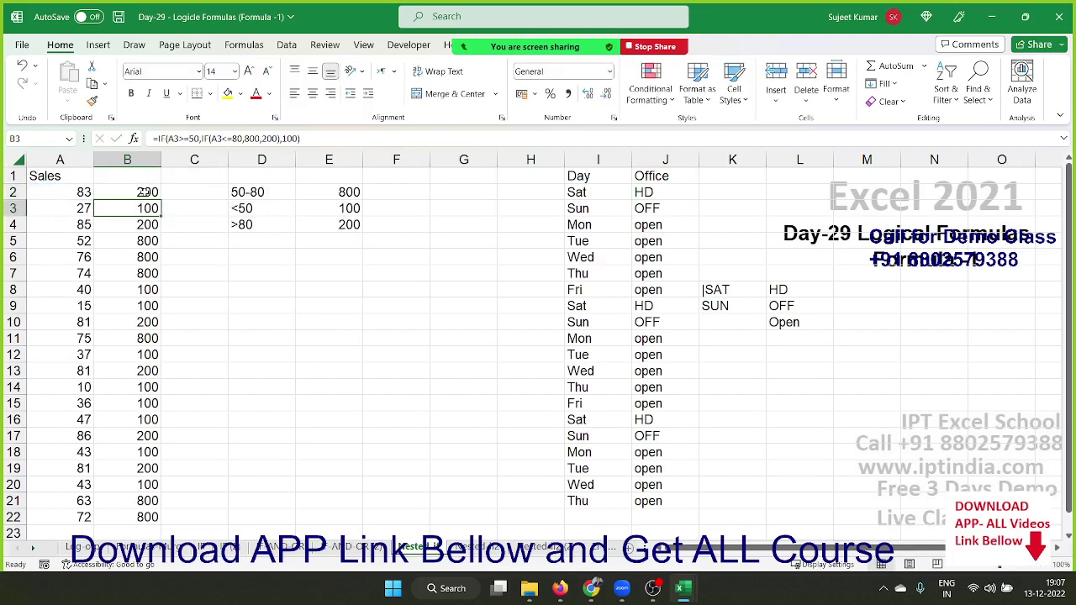
pyautogui.doubleClick(644, 192)
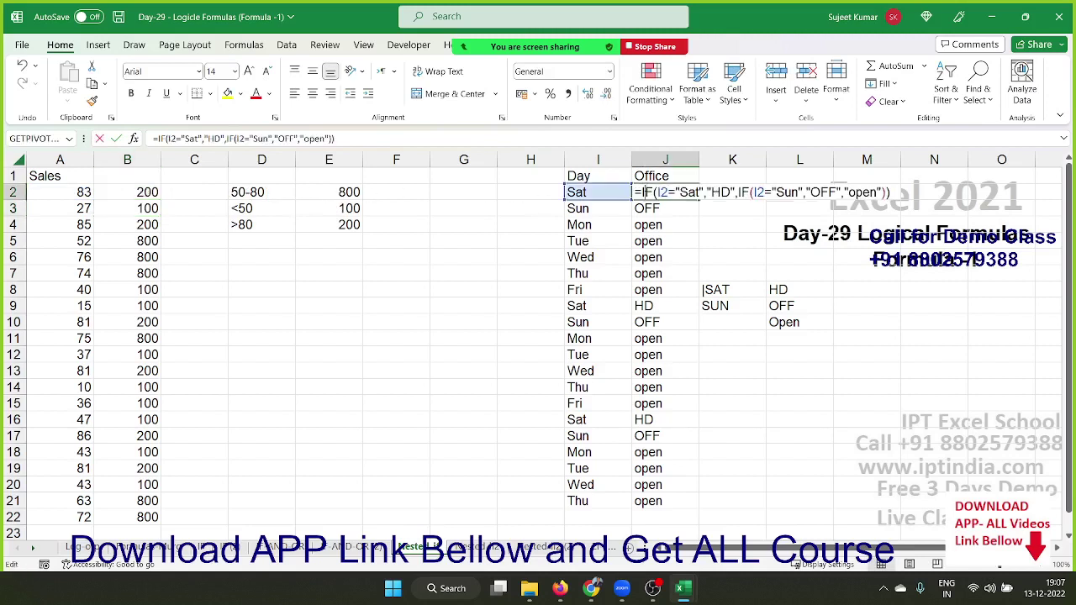
pyautogui.doubleClick(788, 193)
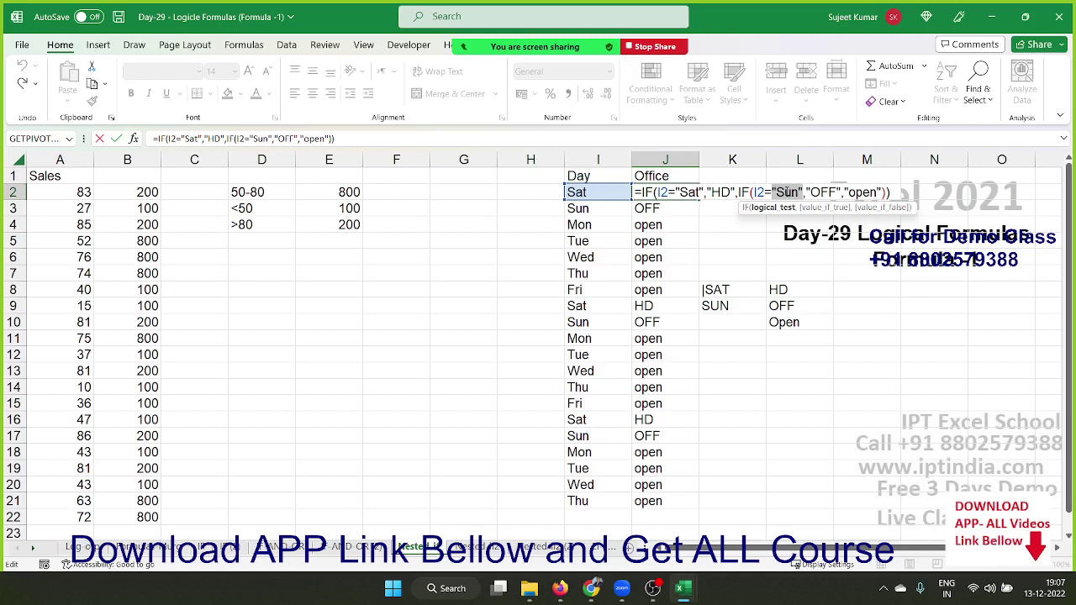
pyautogui.press('Return')
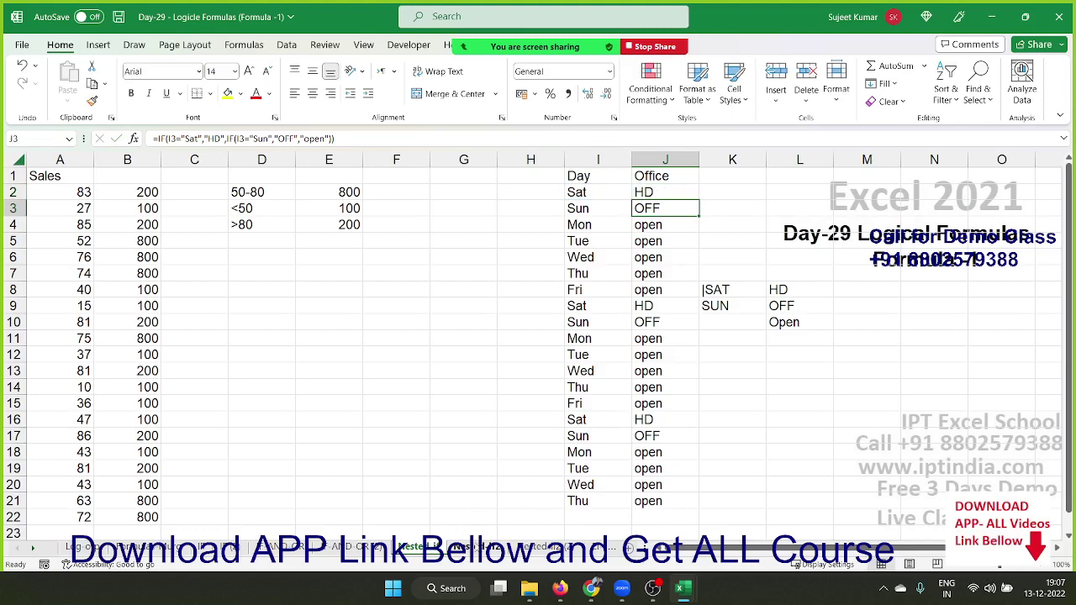
pyautogui.click(486, 547)
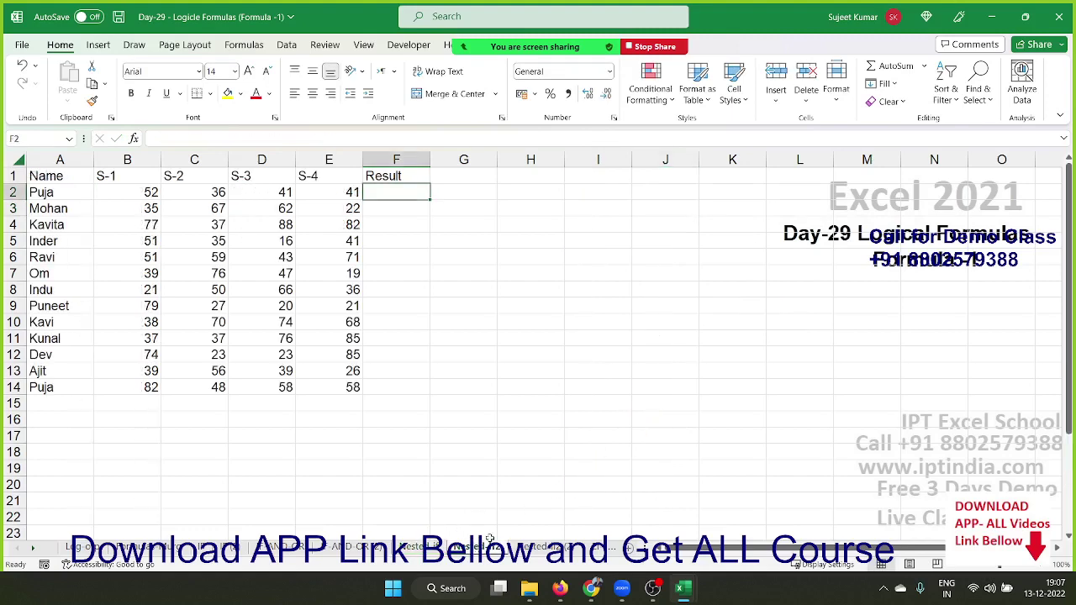
# In F2, type =IF(B2>=30,IF(C2>=30, after removing an early "Pass" argument.
pyautogui.press('Left')
pyautogui.press('Left')
pyautogui.press('Left')
pyautogui.press('Left')
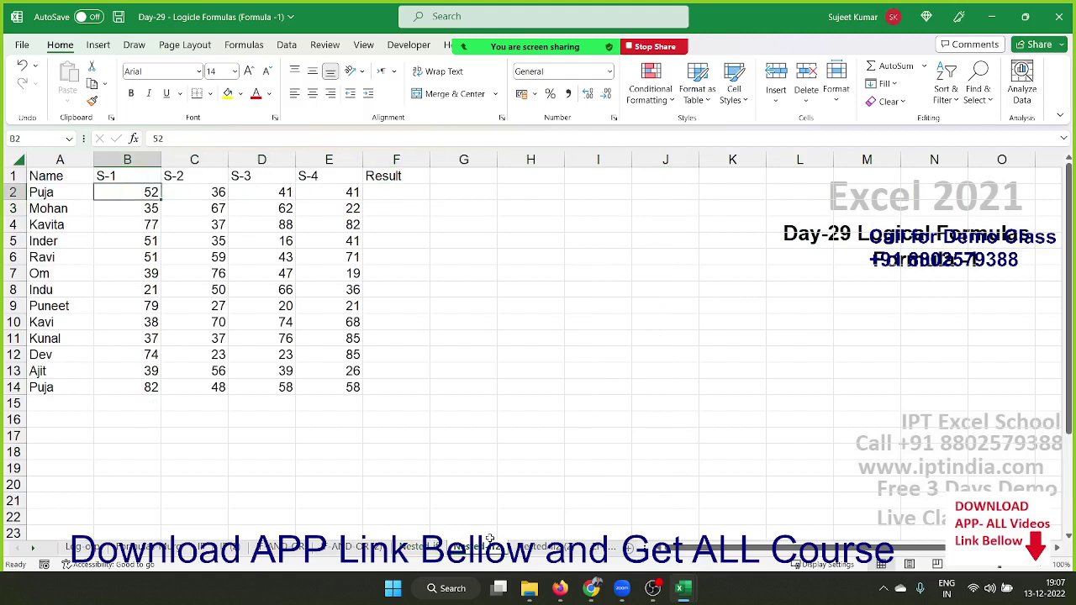
pyautogui.hotkey('shift', 'Right')
pyautogui.hotkey('shift', 'Right')
pyautogui.hotkey('shift', 'Right')
pyautogui.press('Right')
pyautogui.press('Right')
pyautogui.press('Right')
pyautogui.press('Right')
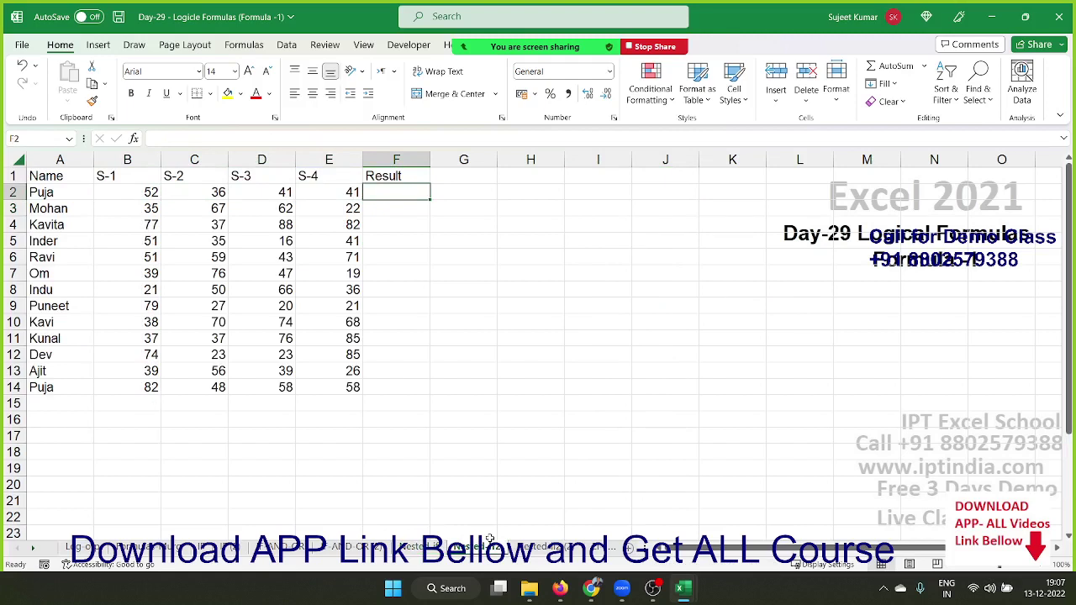
pyautogui.write('=if')
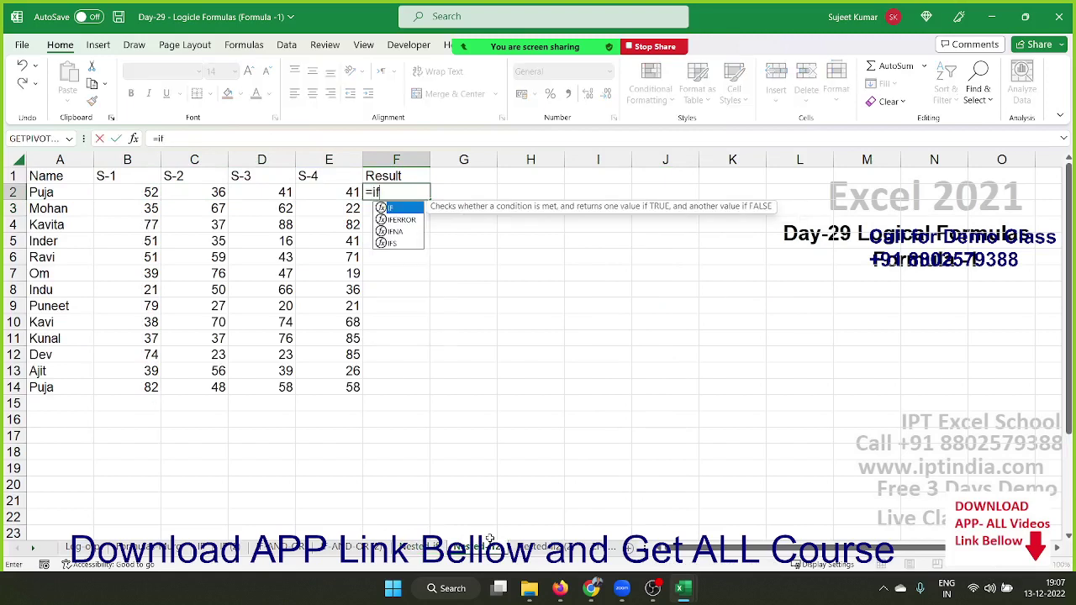
pyautogui.write('(')
pyautogui.press('Left')
pyautogui.press('Left')
pyautogui.press('Left')
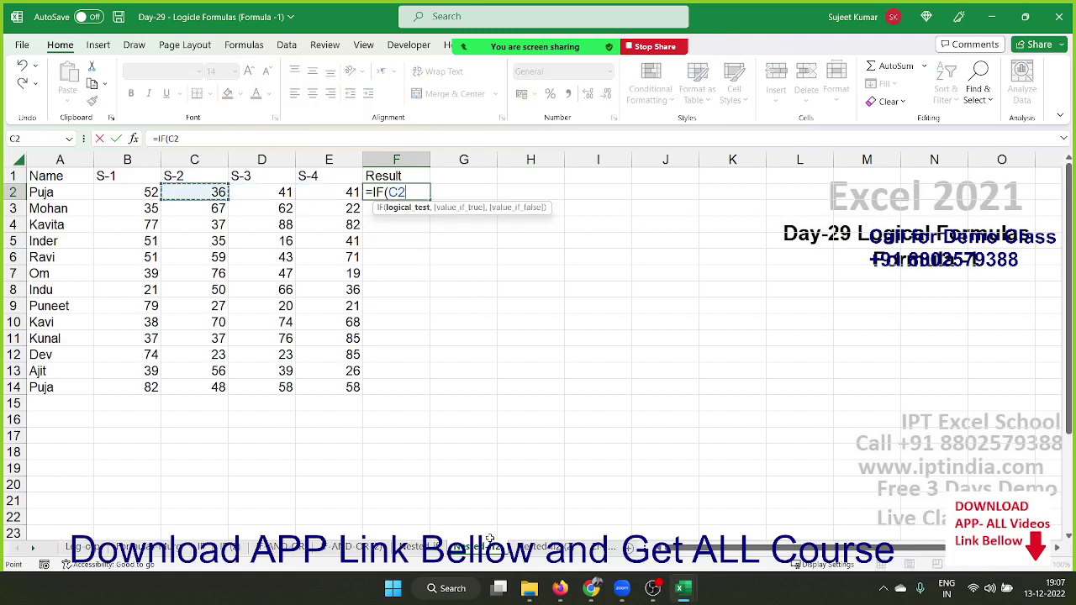
pyautogui.press('Left')
pyautogui.write('>=')
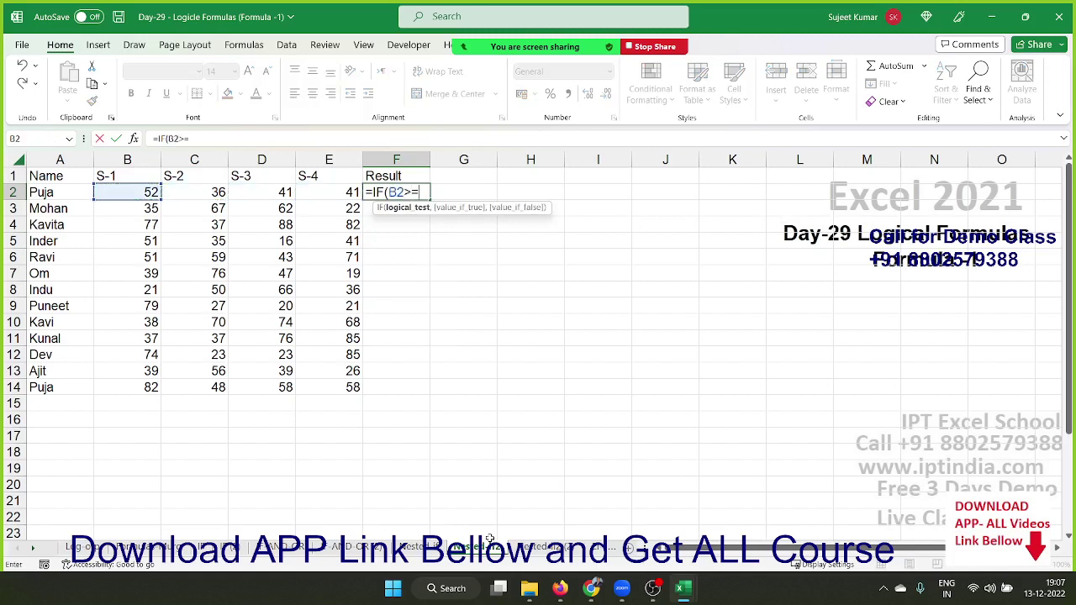
pyautogui.write('30,')
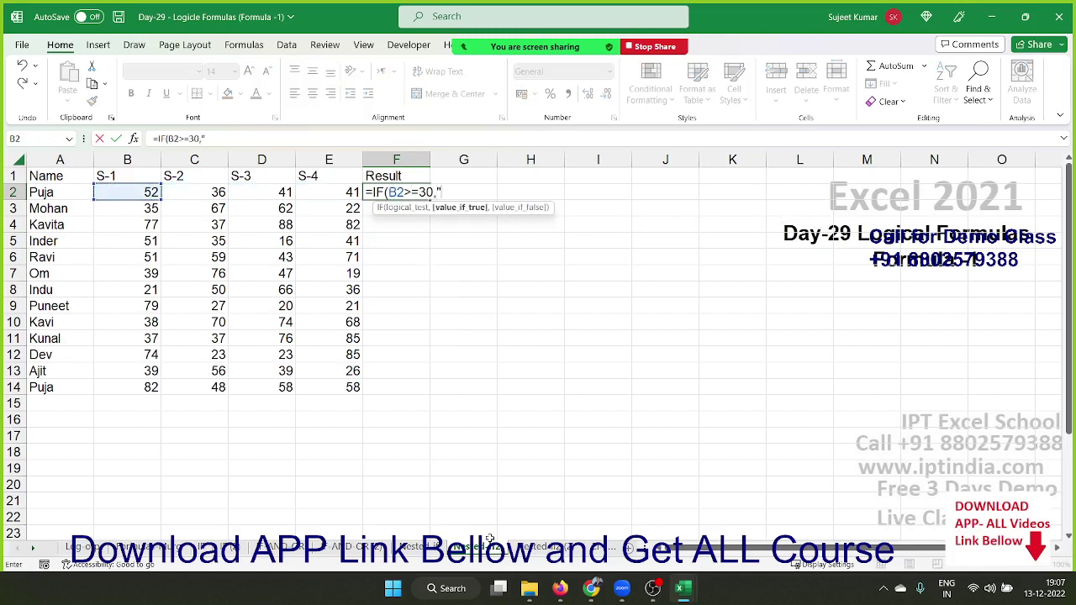
pyautogui.write('Pass"')
pyautogui.write(',IF(')
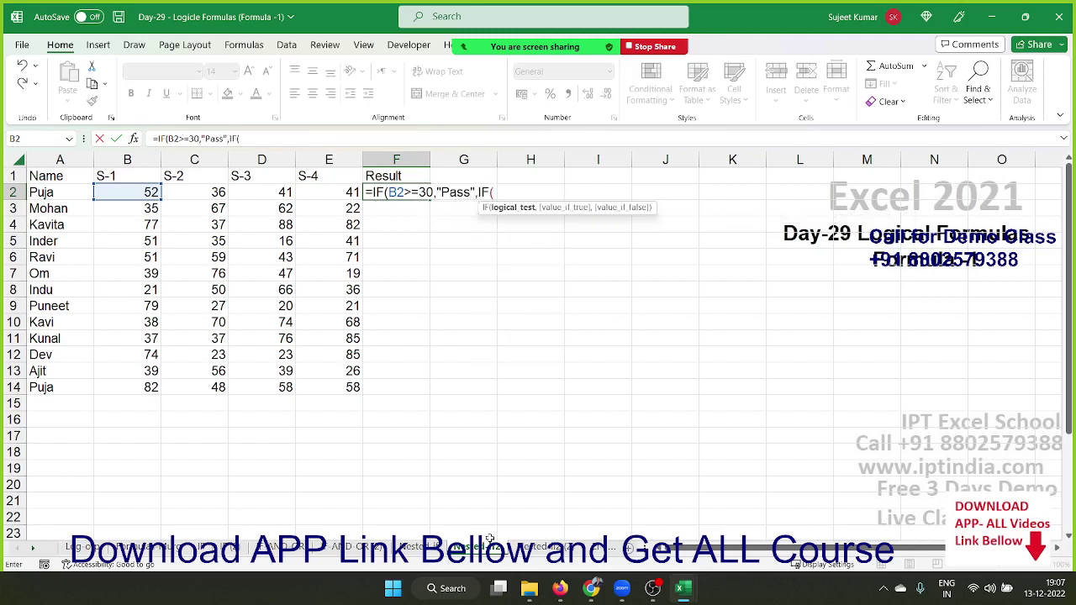
pyautogui.write('C2')
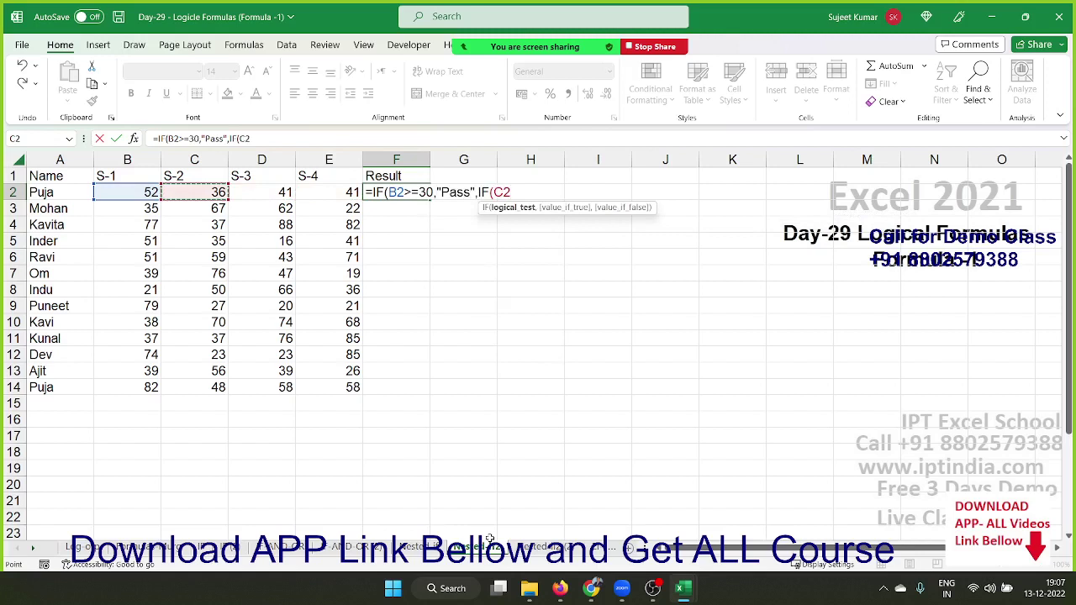
pyautogui.press('BackSpace')
pyautogui.press('BackSpace')
pyautogui.press('BackSpace')
pyautogui.press('BackSpace')
pyautogui.press('BackSpace')
pyautogui.press('BackSpace')
pyautogui.press('BackSpace')
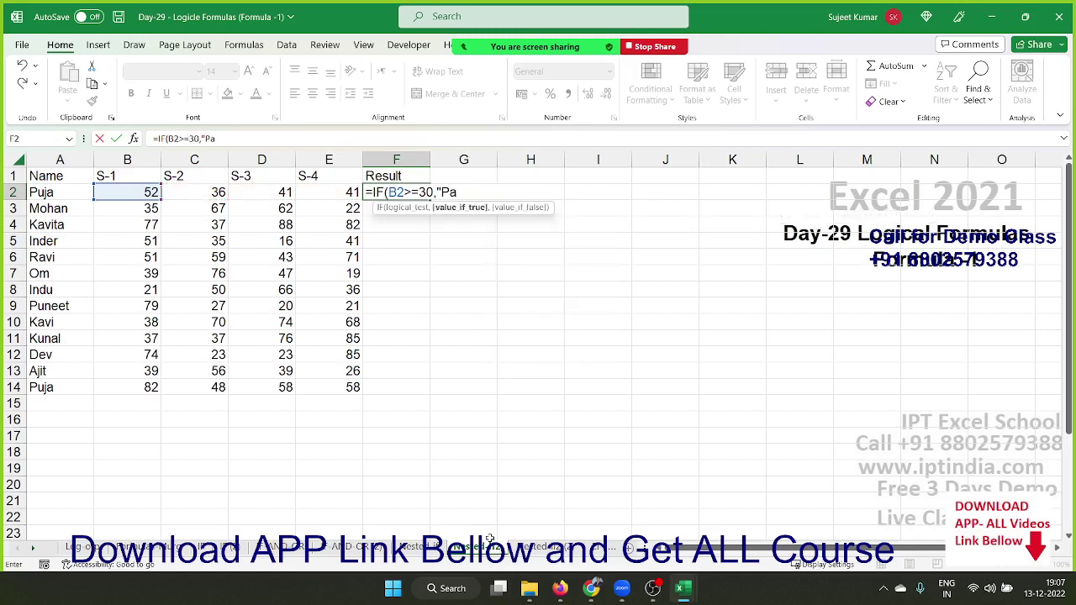
pyautogui.press('BackSpace')
pyautogui.press('BackSpace')
pyautogui.press('BackSpace')
pyautogui.write('IF(D2')
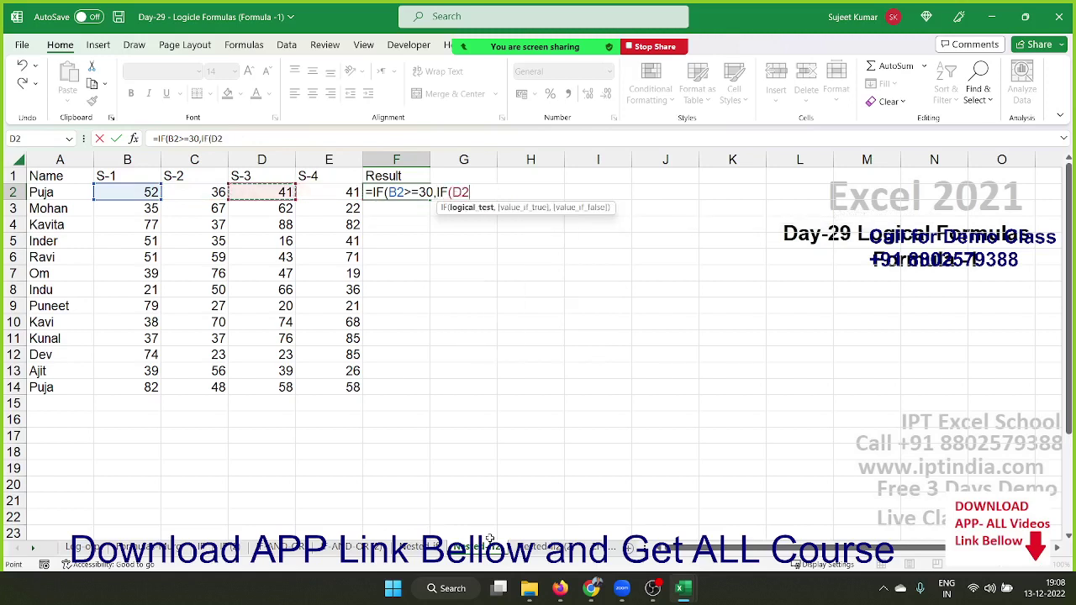
pyautogui.press('Left')
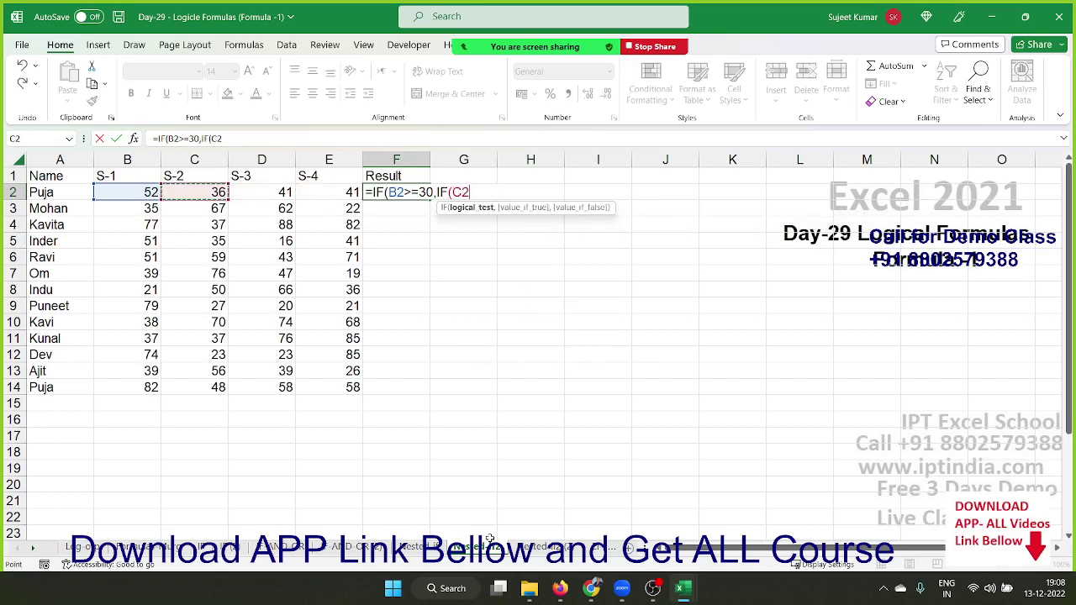
pyautogui.write('>')
pyautogui.write('=30,i')
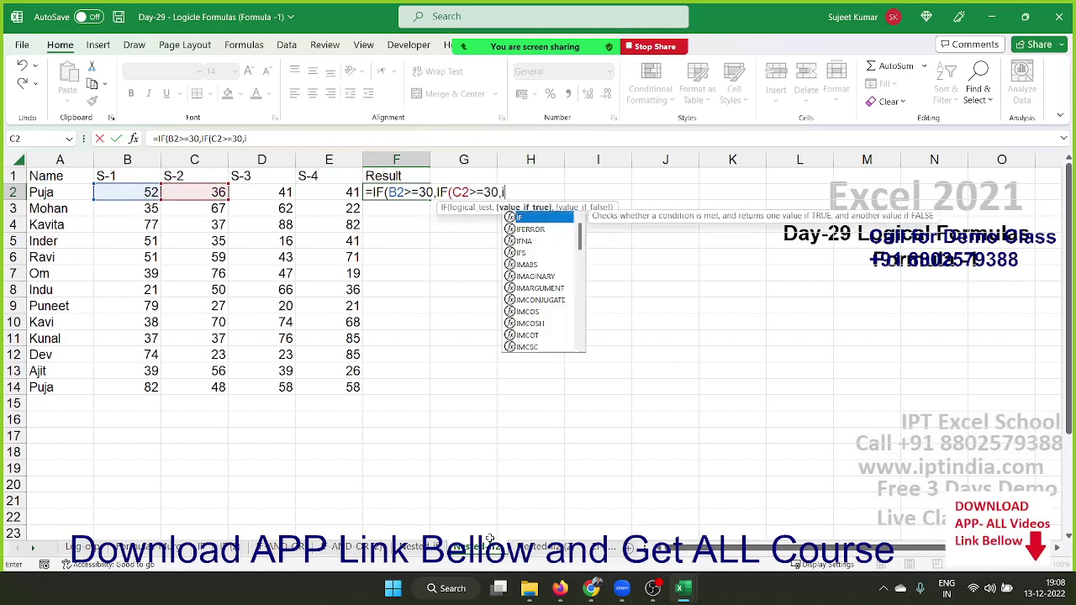
# Add the S-3 test IF(D2>=30, and start the next IF, fixing typing errors.
pyautogui.press('Tab')
pyautogui.press('Left')
pyautogui.press('Left')
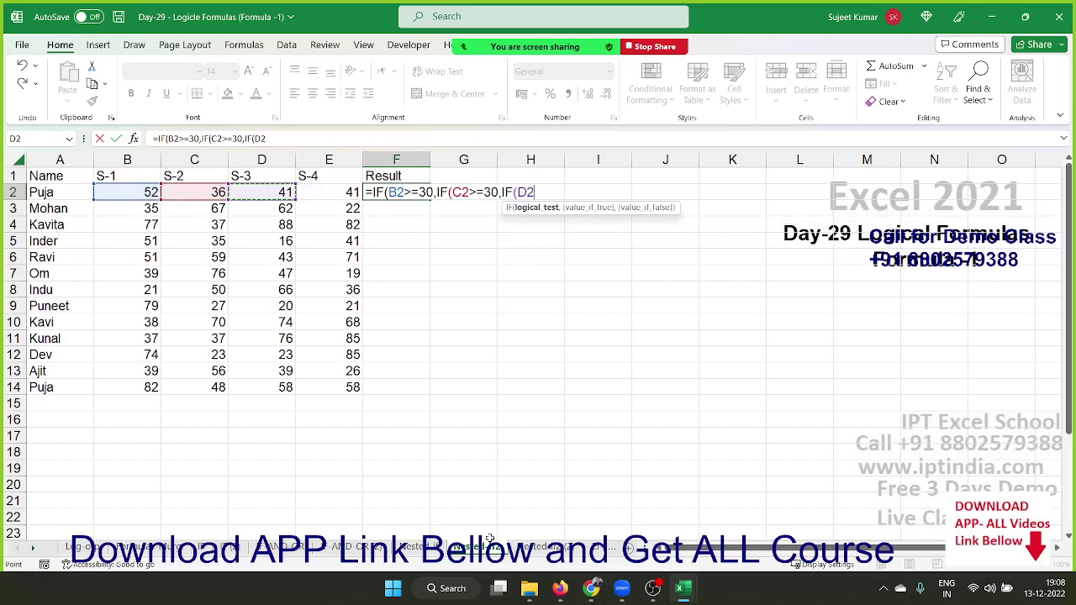
pyautogui.write('>=30')
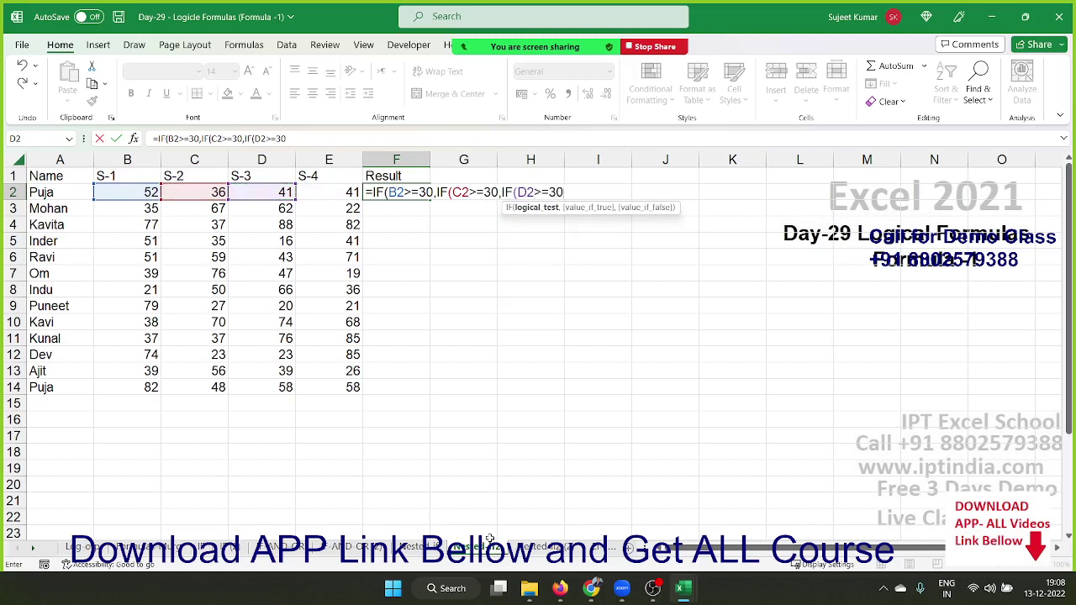
pyautogui.write('IF(')
pyautogui.press('Left')
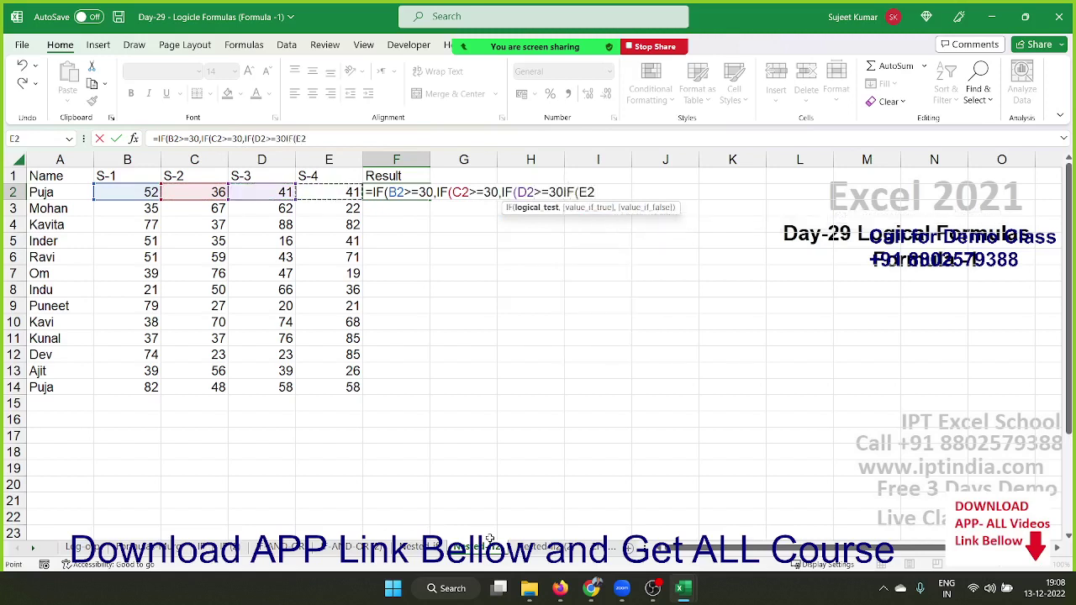
pyautogui.write('="')
pyautogui.press('BackSpace')
pyautogui.press('BackSpace')
pyautogui.write('>')
pyautogui.press('BackSpace')
pyautogui.press('BackSpace')
pyautogui.press('BackSpace')
pyautogui.press('BackSpace')
pyautogui.press('BackSpace')
pyautogui.press('BackSpace')
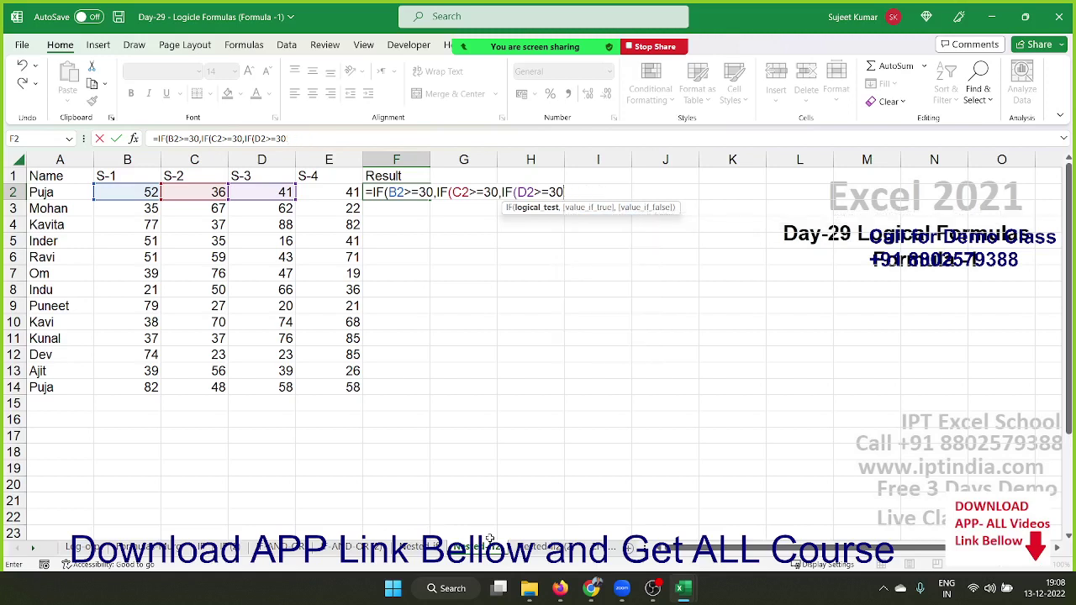
pyautogui.write(',IF(')
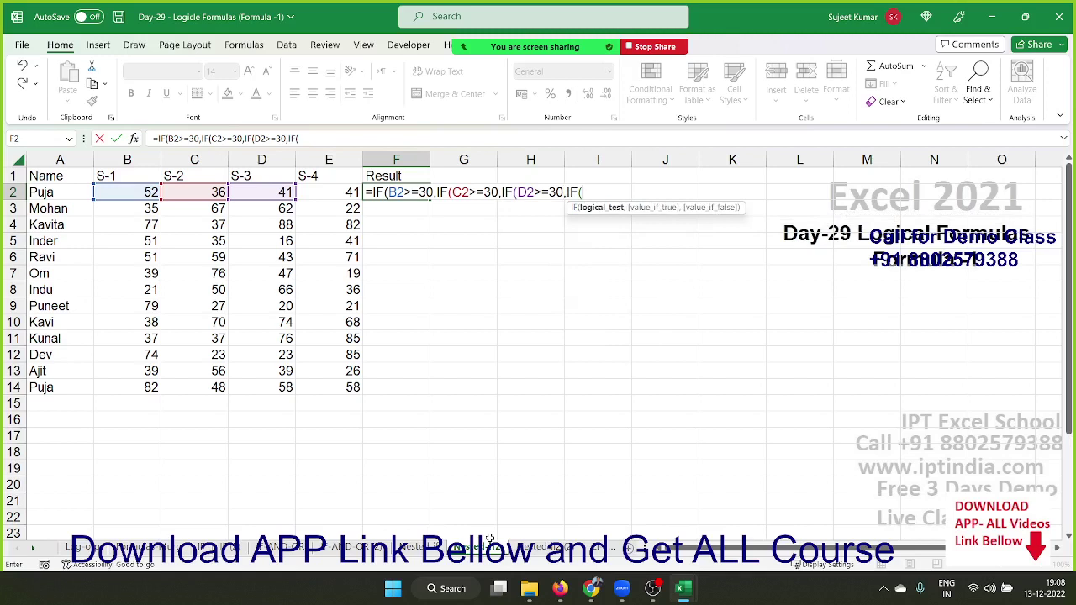
# Complete the innermost IF(E2>=30,"Pass","S4 Fail") and review its three arguments.
pyautogui.click(342, 195)
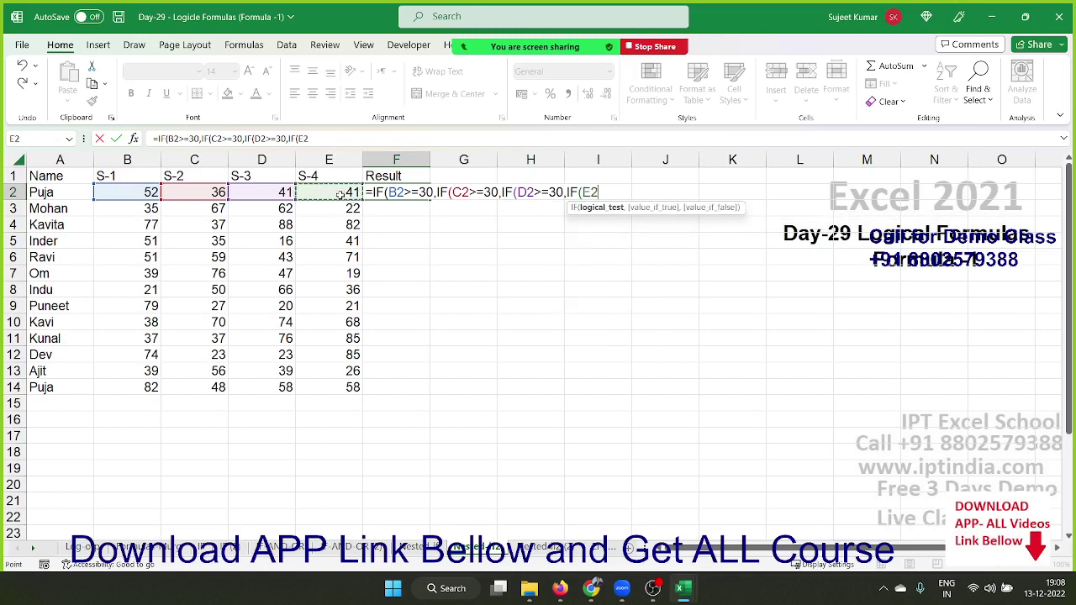
pyautogui.write('>=30')
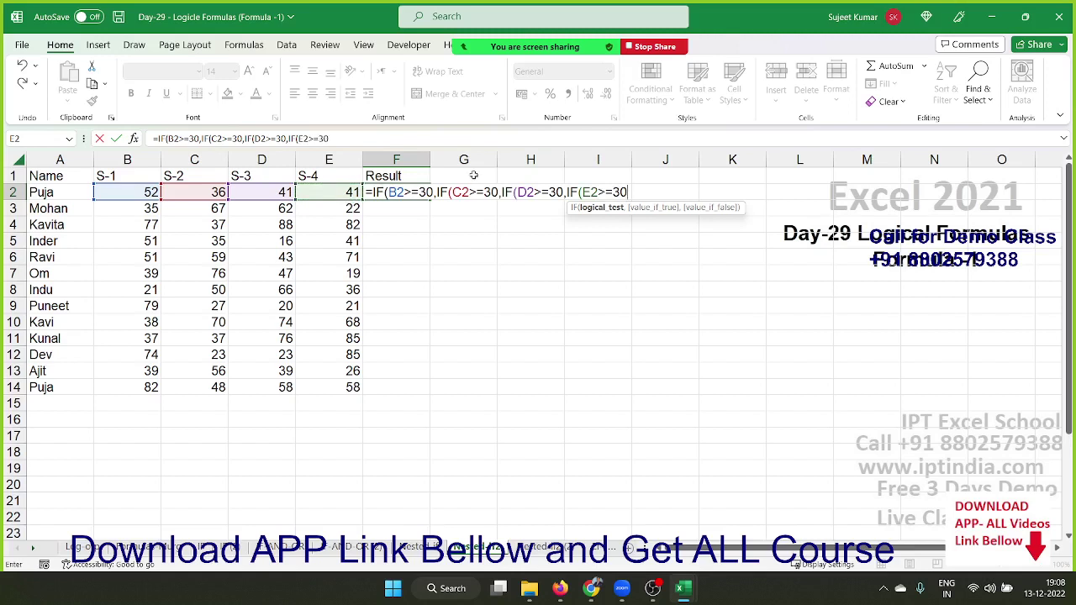
pyautogui.write(',')
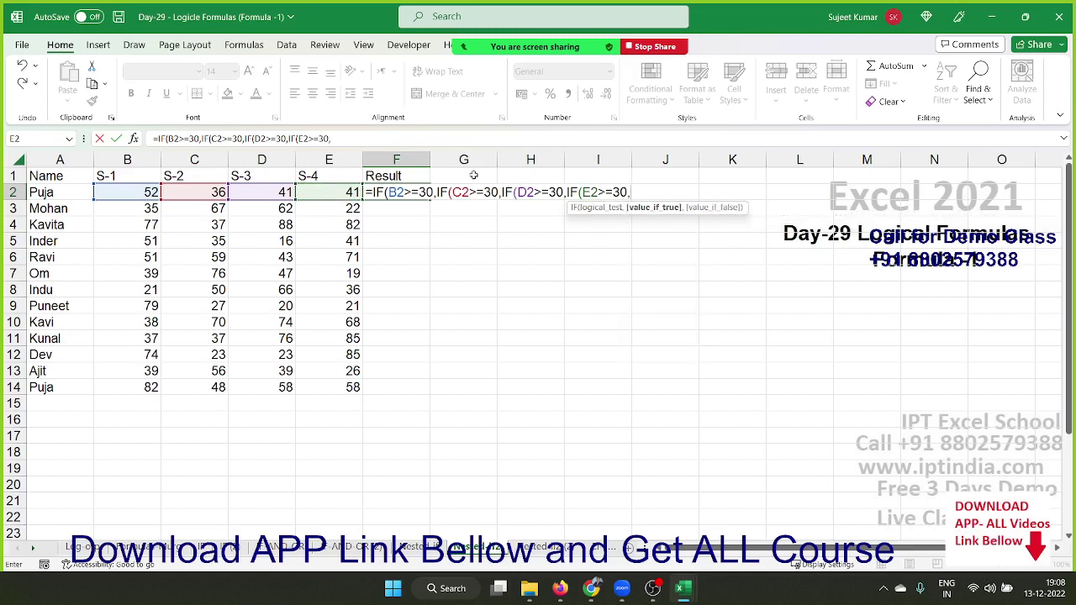
pyautogui.write('"Pass')
pyautogui.write(',"Fa')
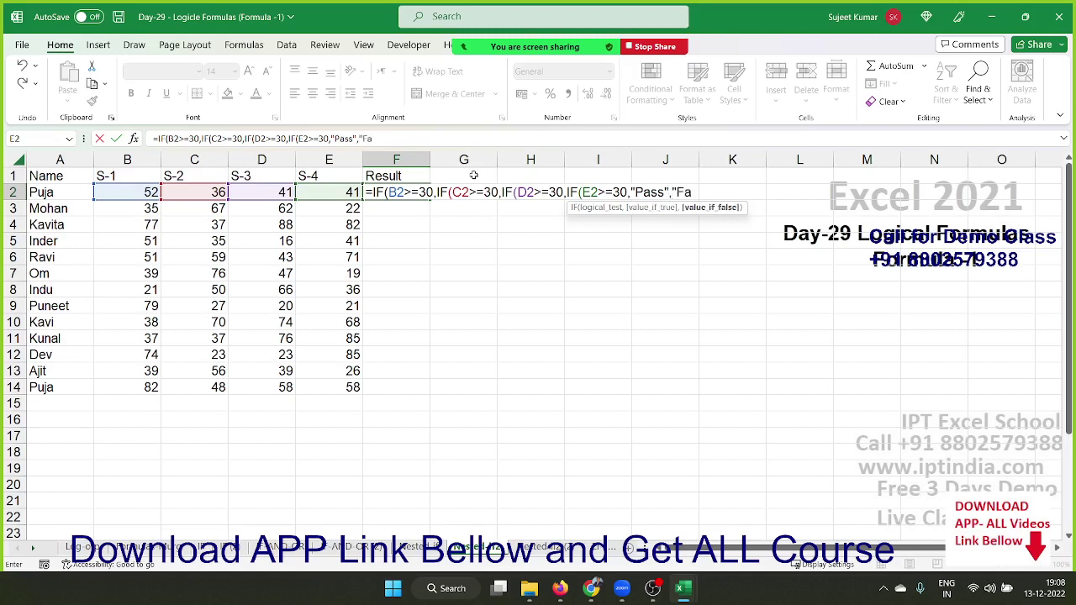
pyautogui.write('il"')
pyautogui.press('BackSpace')
pyautogui.press('BackSpace')
pyautogui.press('BackSpace')
pyautogui.press('BackSpace')
pyautogui.press('BackSpace')
pyautogui.write('s')
pyautogui.press('BackSpace')
pyautogui.write('S4 ')
pyautogui.write('Fai')
pyautogui.write('l")')
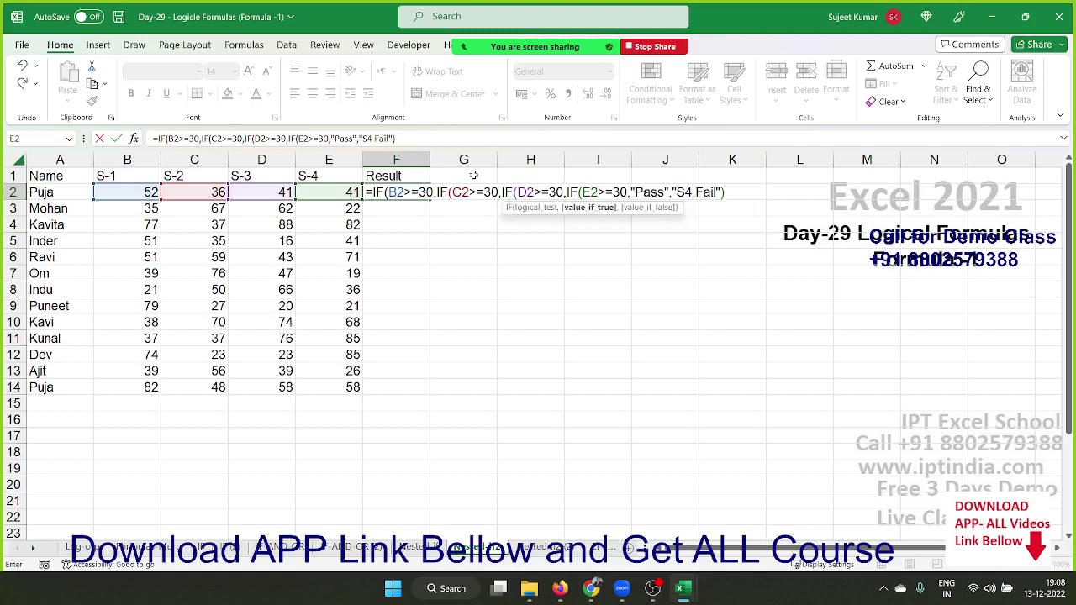
pyautogui.click(593, 192)
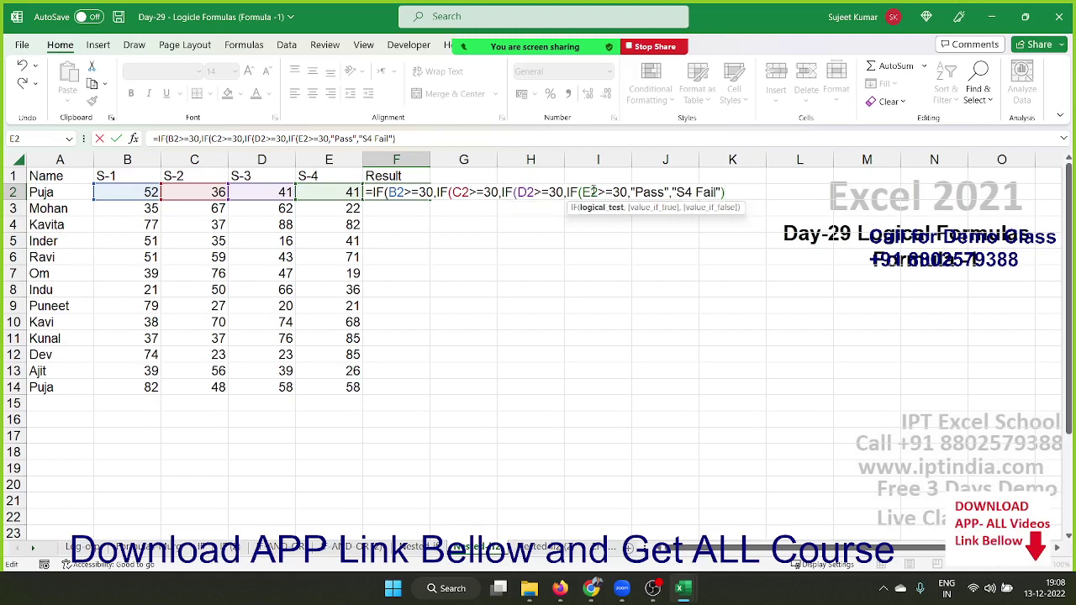
pyautogui.click(634, 192)
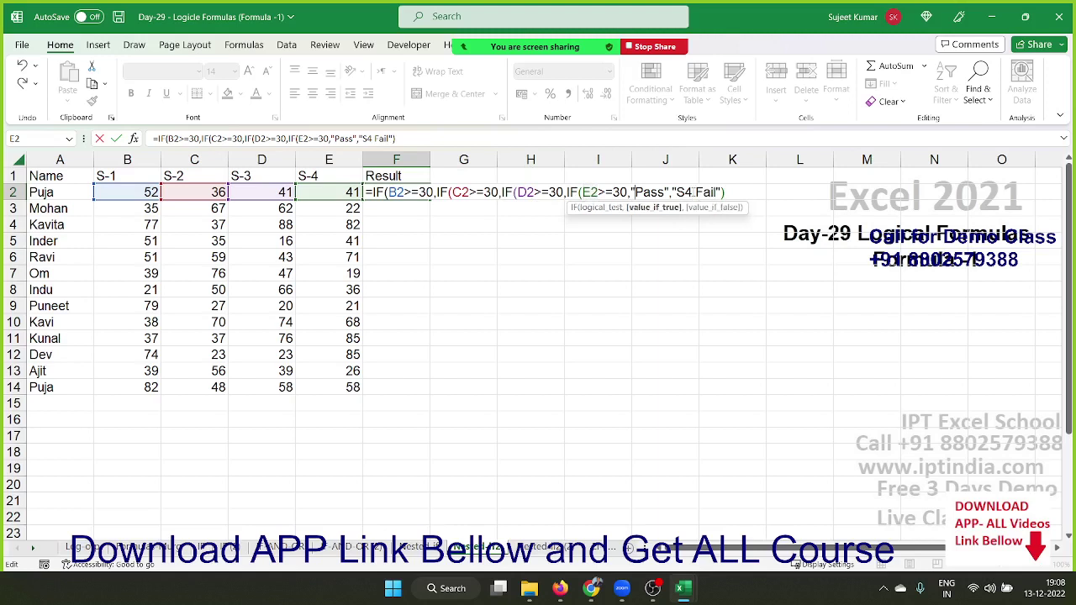
pyautogui.click(695, 192)
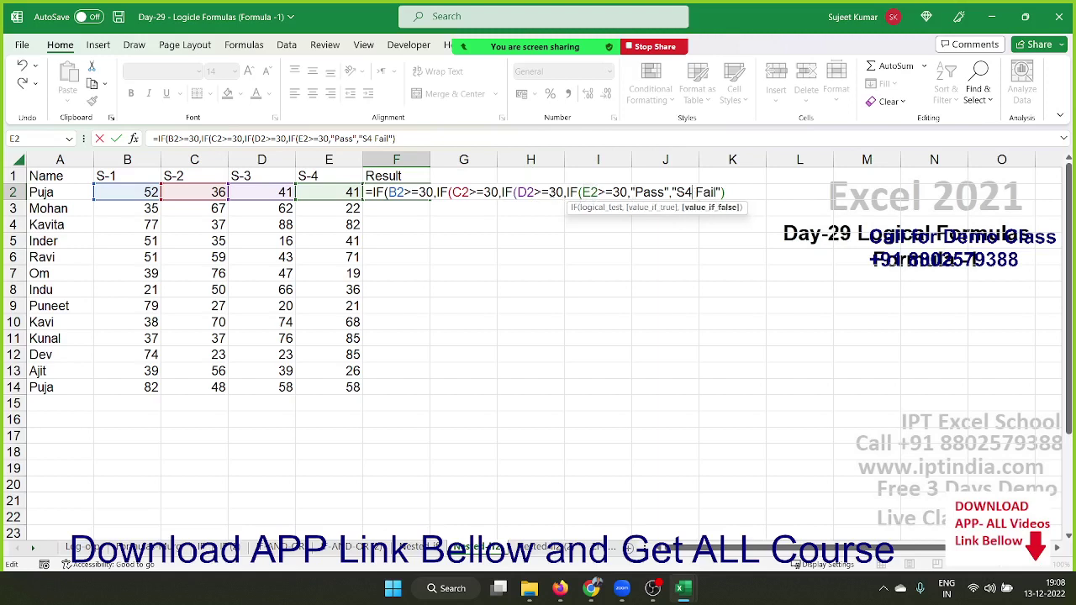
pyautogui.click(567, 193)
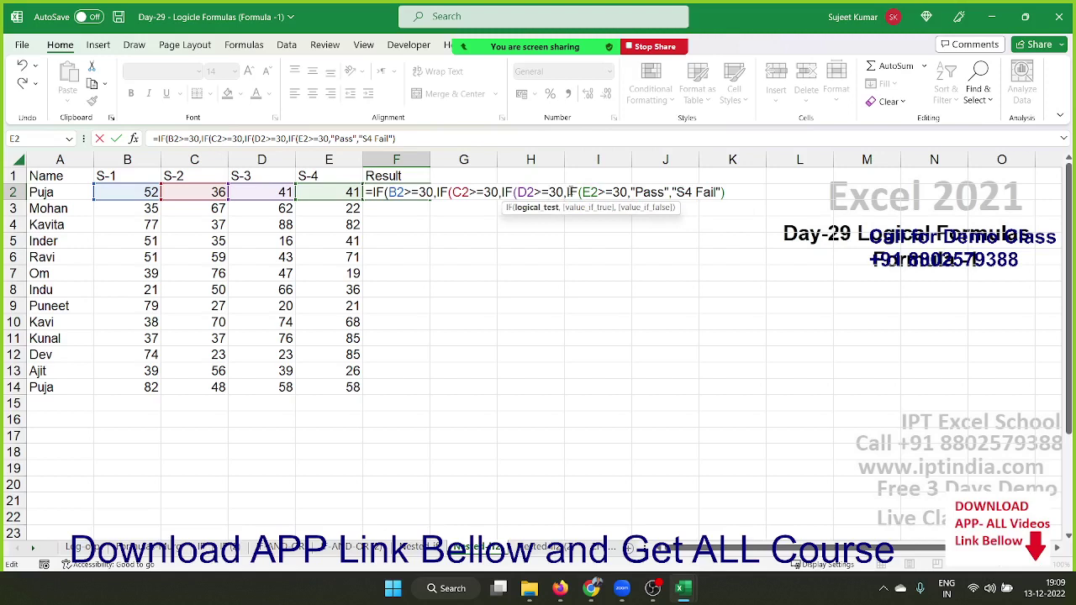
# Add "S3 Fail" as the false result after the innermost IF.
pyautogui.moveTo(568, 192); pyautogui.dragTo(726, 193)
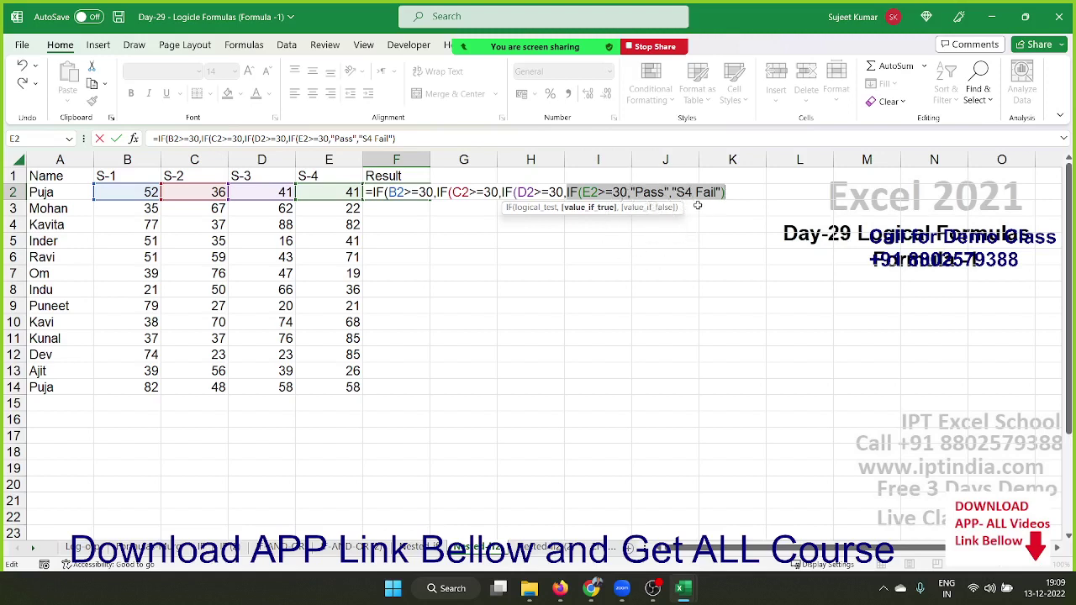
pyautogui.click(730, 192)
pyautogui.write(',"')
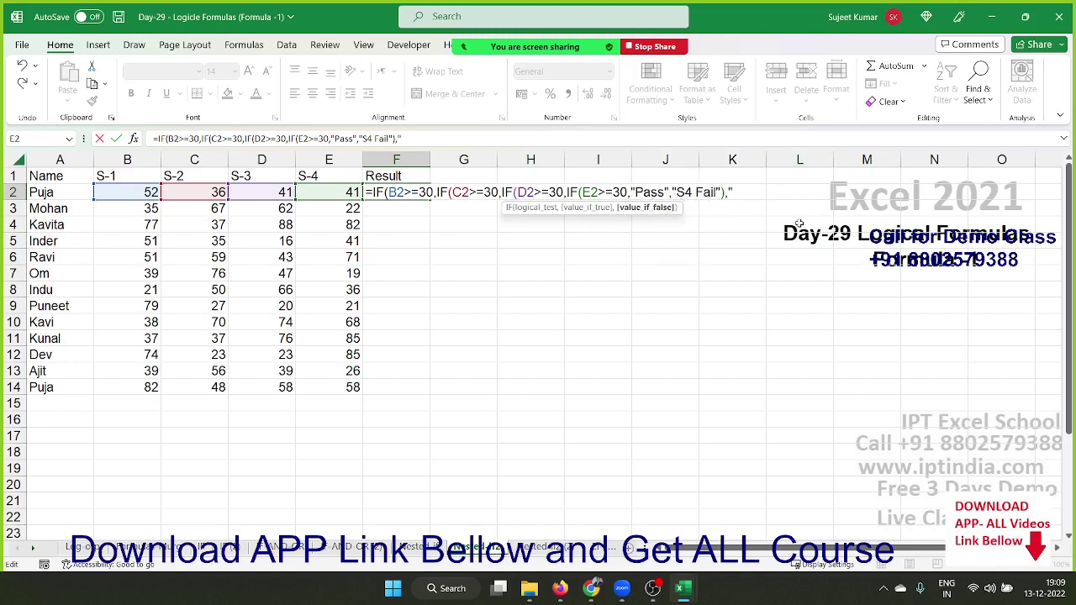
pyautogui.write('S3 ')
pyautogui.write('Fail"')
pyautogui.write(')')
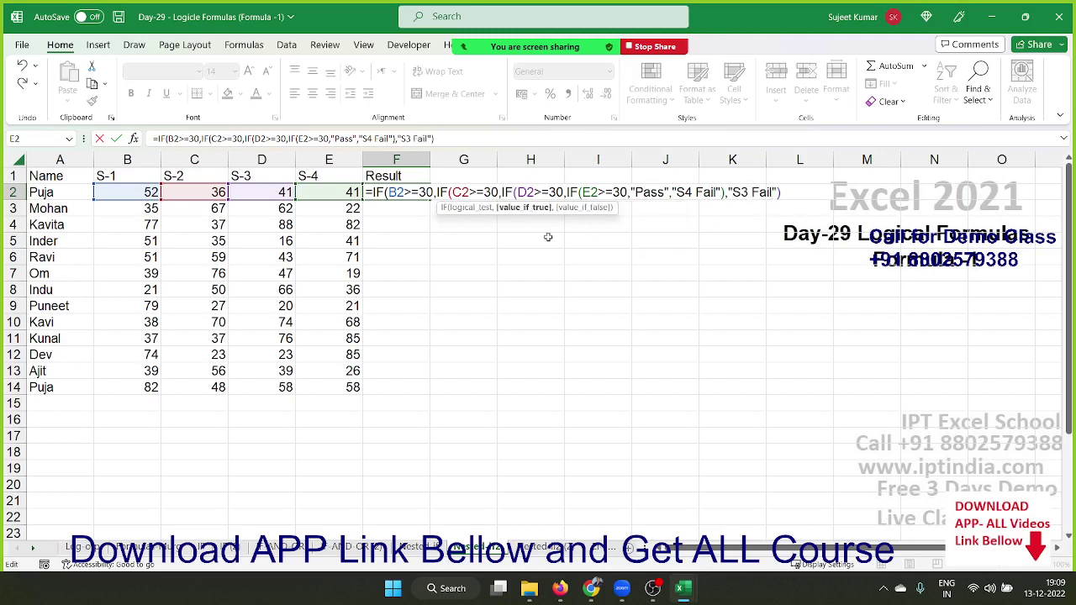
# Add "S2 Fail" and "S1 Fail" false results and enter the completed F2 formula.
pyautogui.doubleClick(460, 192)
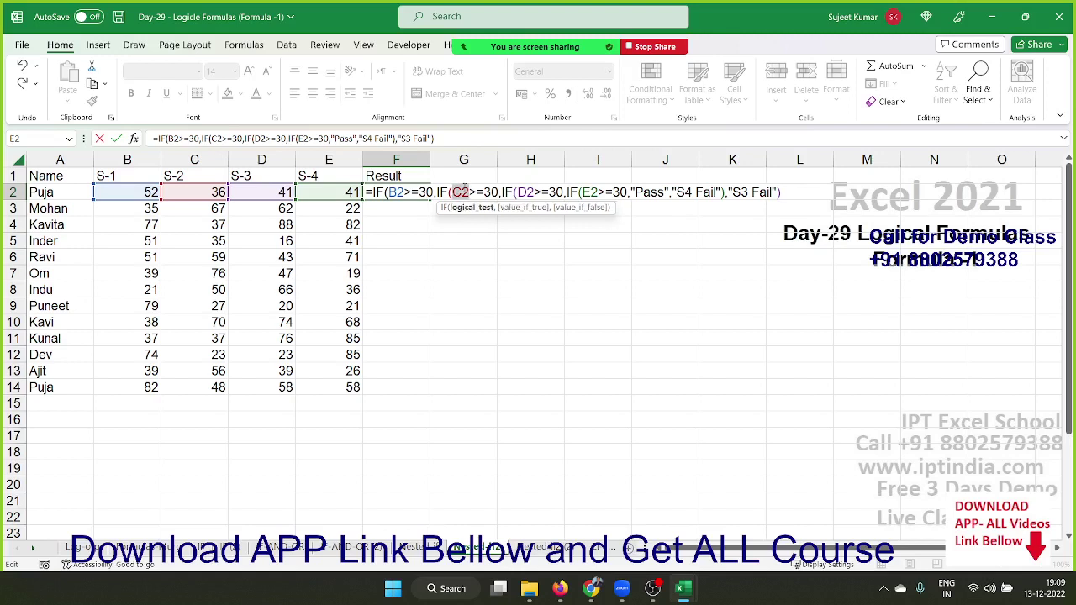
pyautogui.moveTo(501, 192); pyautogui.dragTo(783, 192)
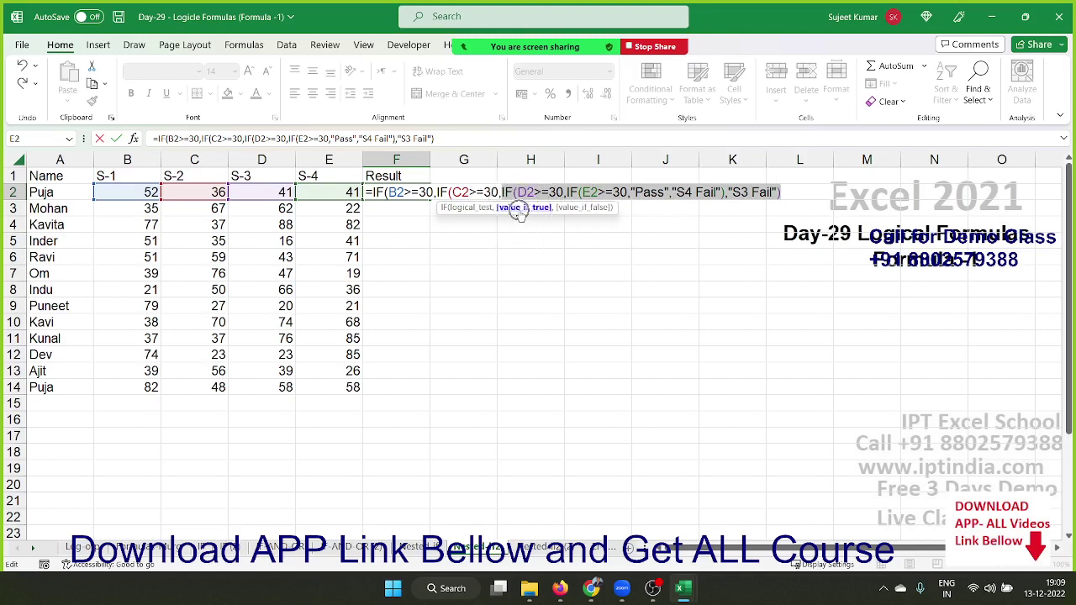
pyautogui.click(808, 190)
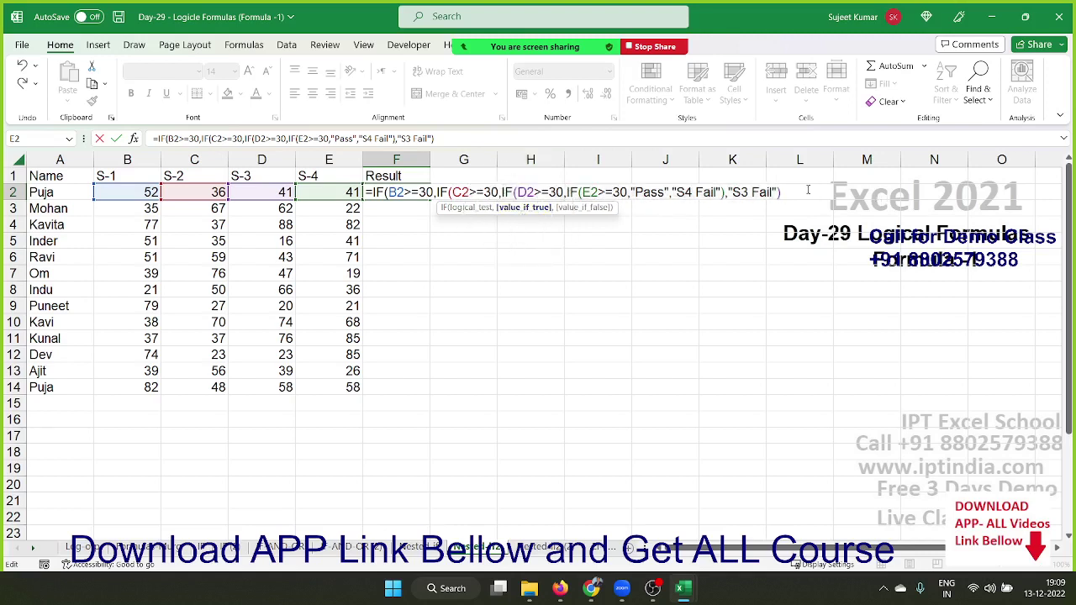
pyautogui.write(',')
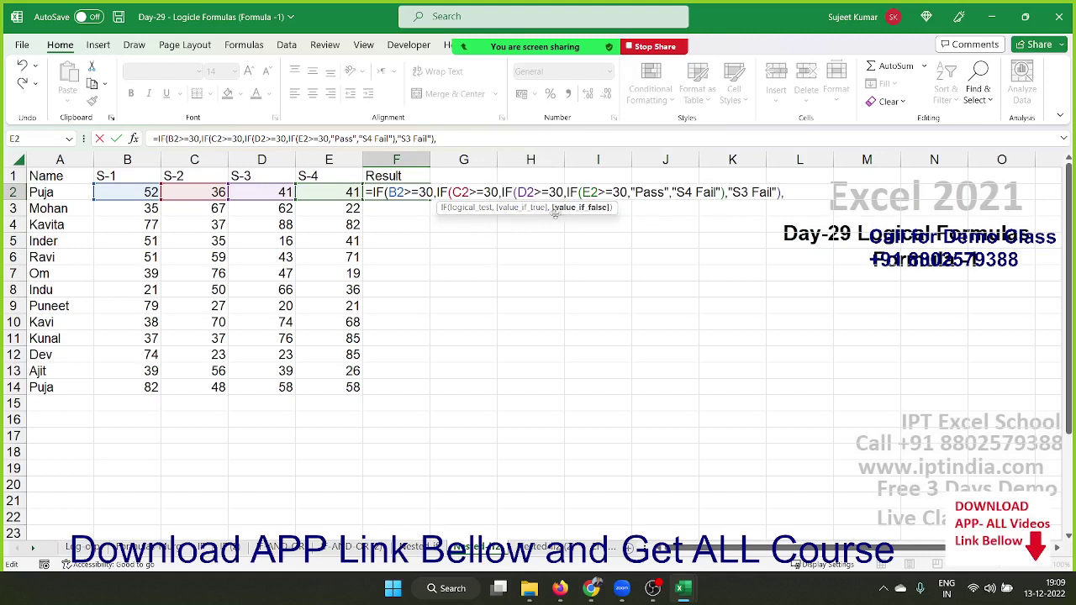
pyautogui.write('"')
pyautogui.write('S')
pyautogui.write('2 Fail')
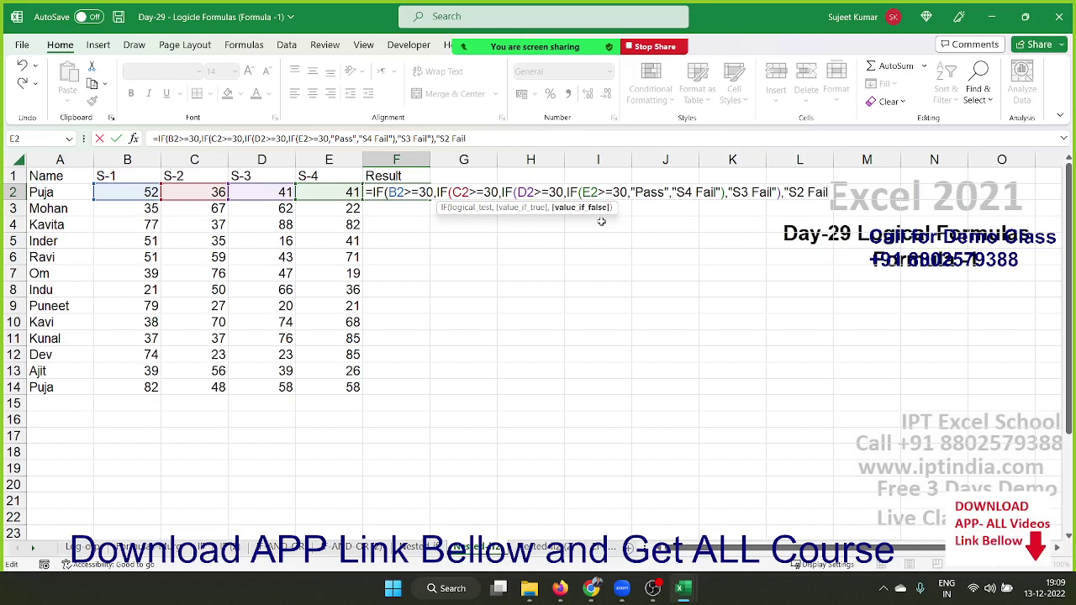
pyautogui.write('")')
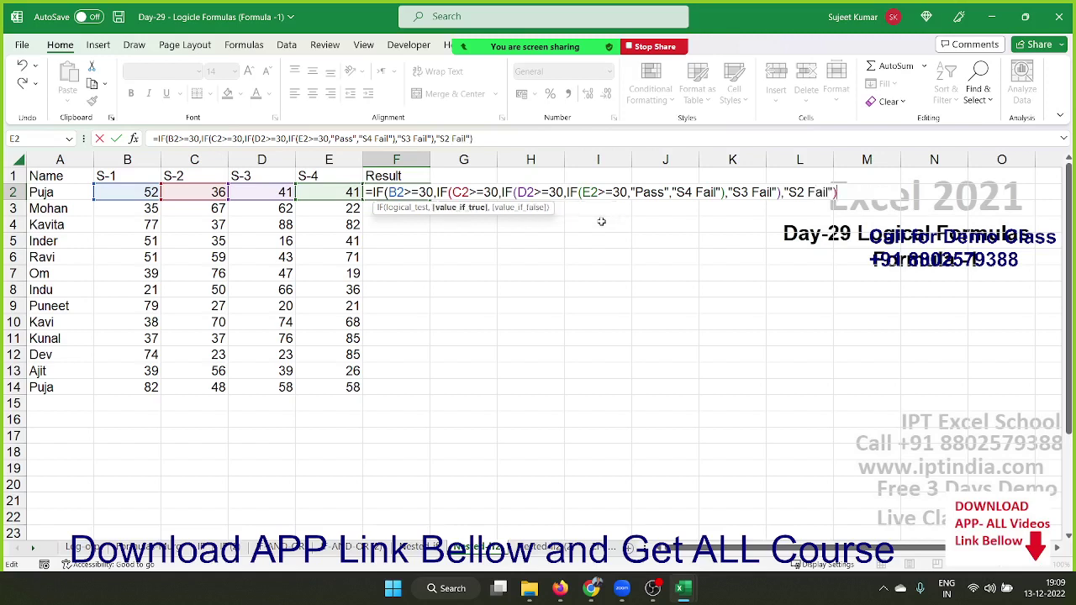
pyautogui.press('BackSpace')
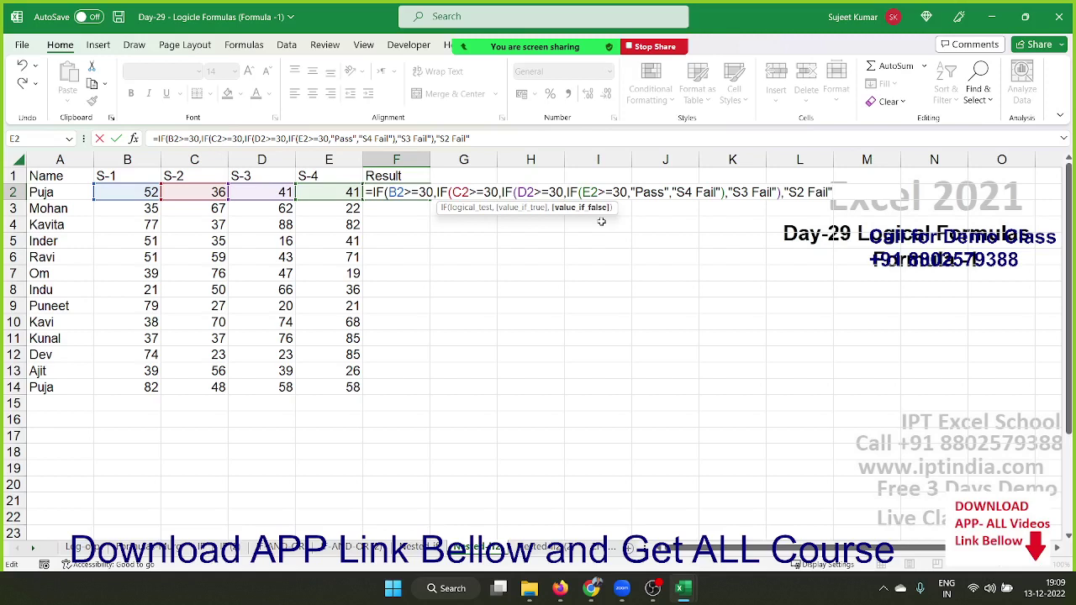
pyautogui.write(')')
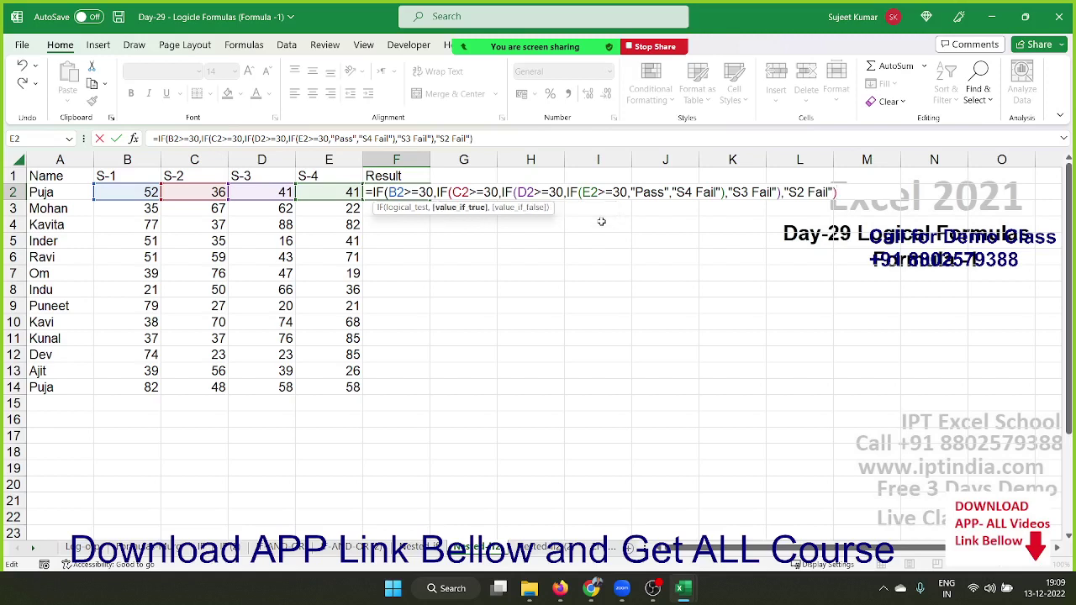
pyautogui.write(',"S1')
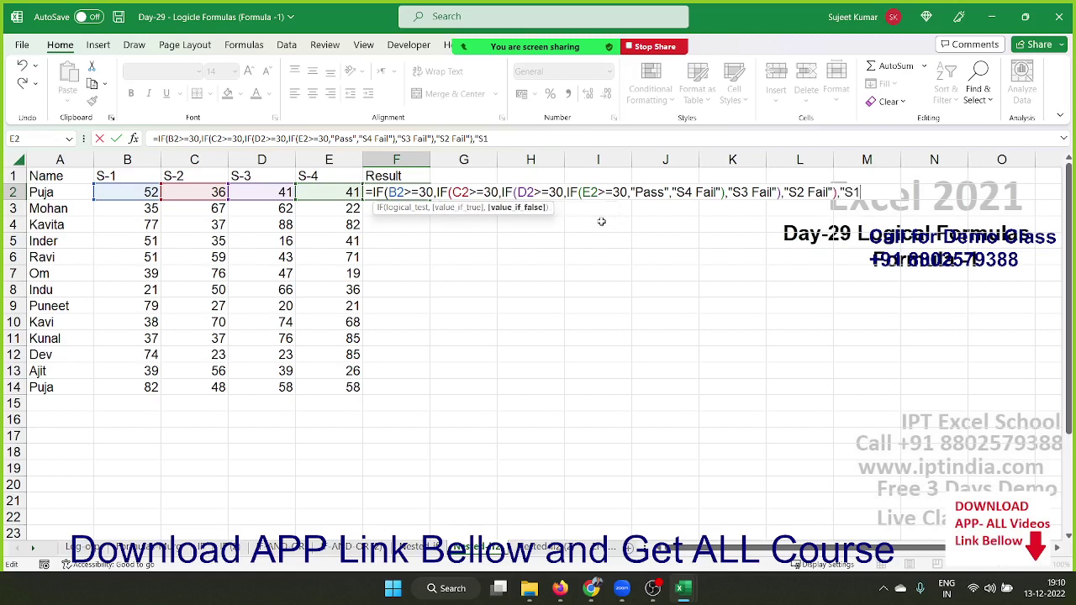
pyautogui.write(' Fai')
pyautogui.write('l")')
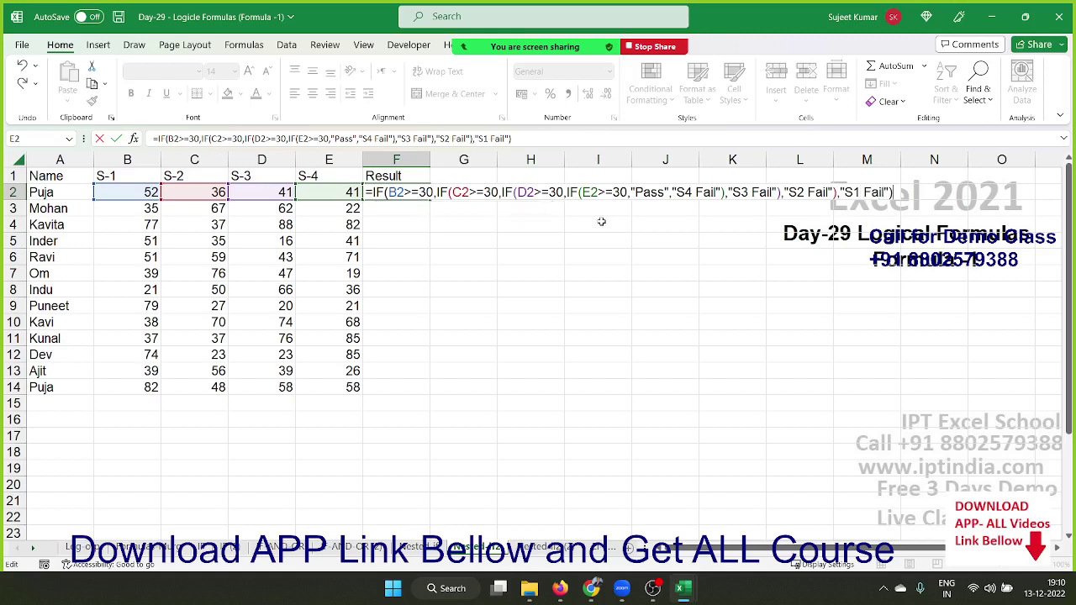
pyautogui.press('Return')
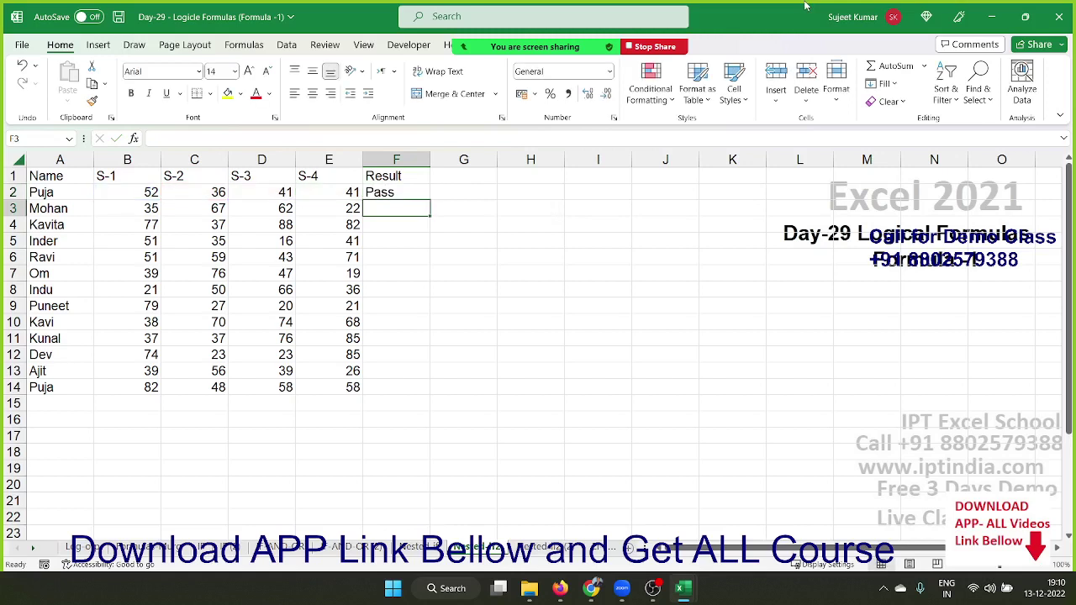
pyautogui.press('Up')
pyautogui.doubleClick(387, 193)
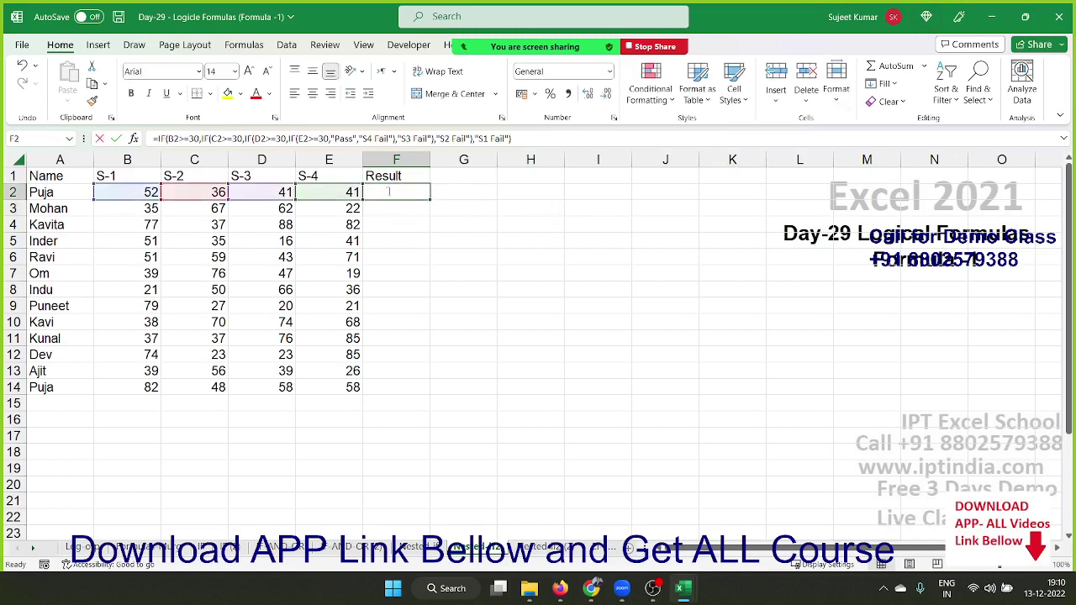
pyautogui.moveTo(805, 6)
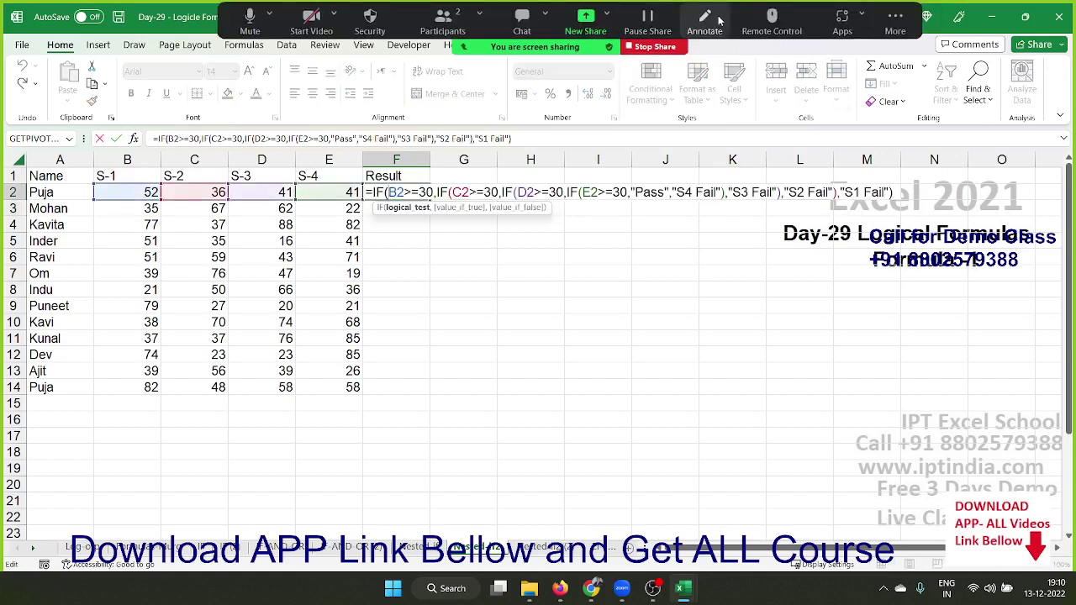
pyautogui.click(705, 23)
pyautogui.moveTo(395, 199); pyautogui.dragTo(431, 196)
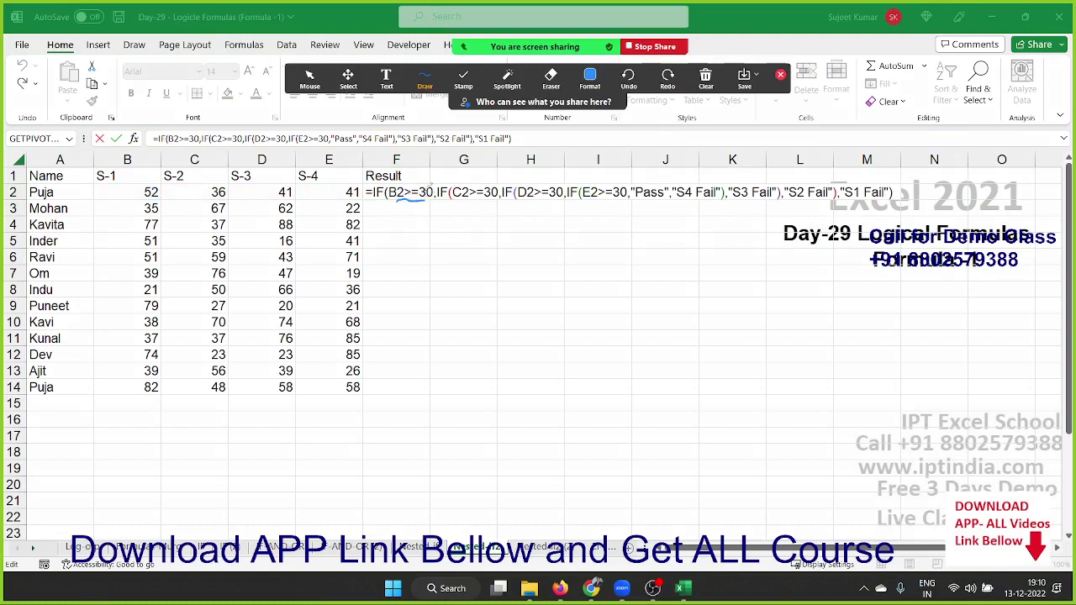
pyautogui.moveTo(424, 185)
pyautogui.mouseDown()
pyautogui.moveTo(446, 160)
pyautogui.moveTo(467, 173)
pyautogui.mouseUp()
pyautogui.moveTo(407, 202)
pyautogui.mouseDown()
pyautogui.moveTo(798, 333)
pyautogui.moveTo(888, 278)
pyautogui.moveTo(878, 195)
pyautogui.moveTo(898, 209)
pyautogui.mouseUp()
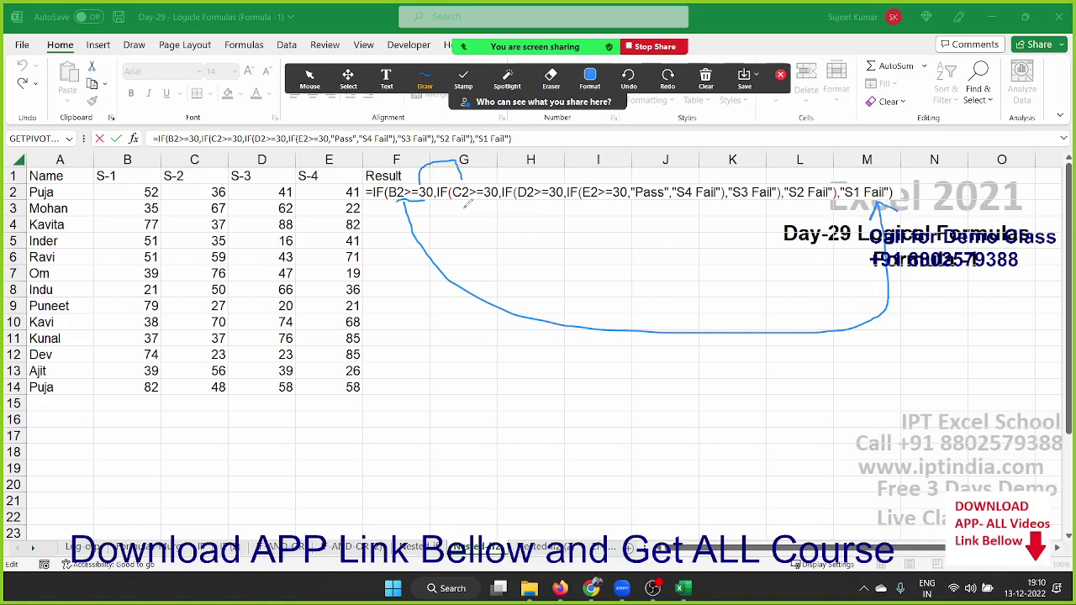
pyautogui.moveTo(462, 208); pyautogui.dragTo(503, 207)
pyautogui.moveTo(484, 190); pyautogui.dragTo(536, 177)
pyautogui.moveTo(488, 208)
pyautogui.mouseDown()
pyautogui.moveTo(732, 281)
pyautogui.moveTo(813, 224)
pyautogui.moveTo(816, 199)
pyautogui.mouseUp()
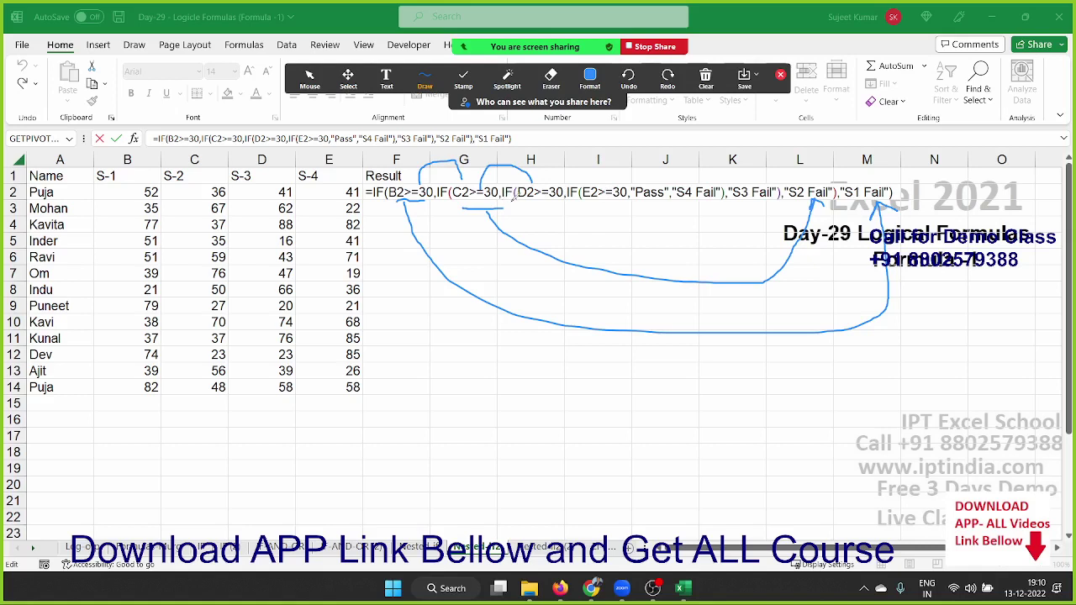
pyautogui.moveTo(515, 195)
pyautogui.mouseDown()
pyautogui.moveTo(565, 202)
pyautogui.moveTo(562, 168)
pyautogui.moveTo(588, 171)
pyautogui.moveTo(587, 240)
pyautogui.moveTo(738, 238)
pyautogui.moveTo(754, 202)
pyautogui.mouseUp()
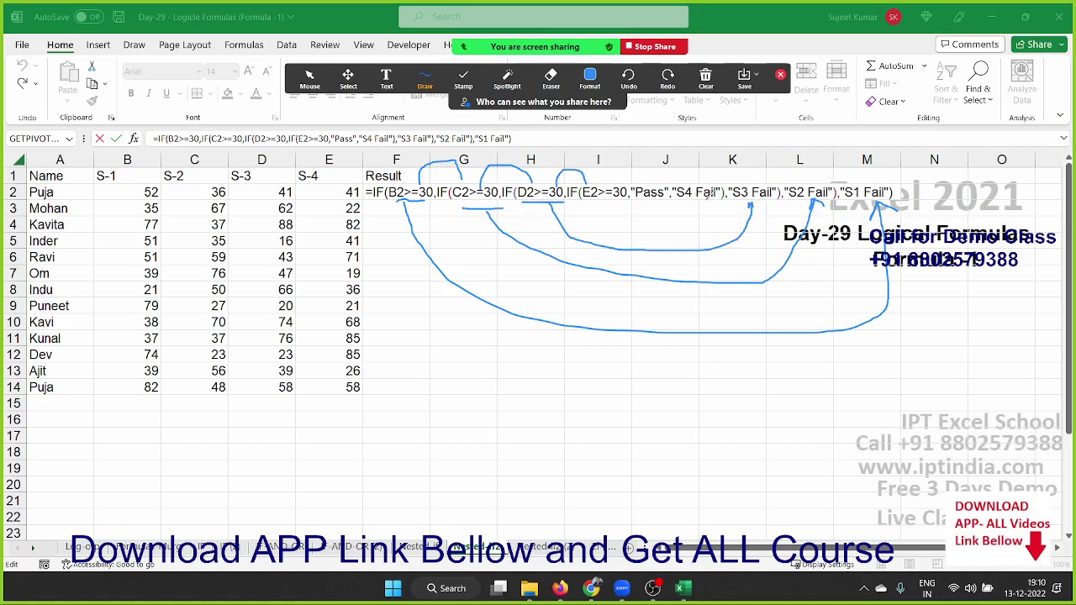
pyautogui.moveTo(593, 206)
pyautogui.mouseDown()
pyautogui.moveTo(618, 205)
pyautogui.moveTo(654, 176)
pyautogui.moveTo(698, 193)
pyautogui.mouseUp()
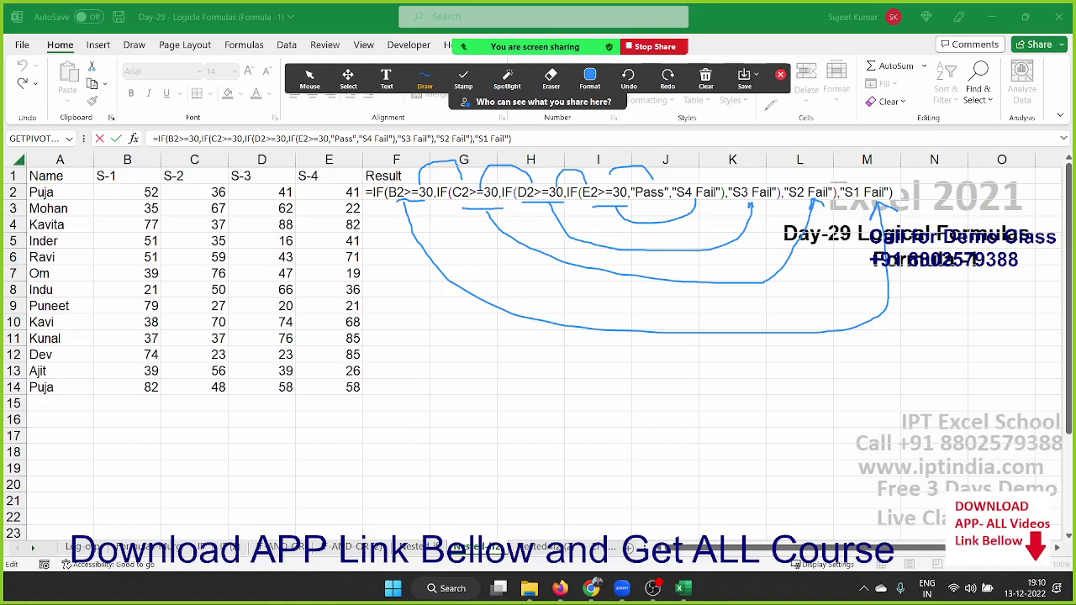
pyautogui.click(779, 75)
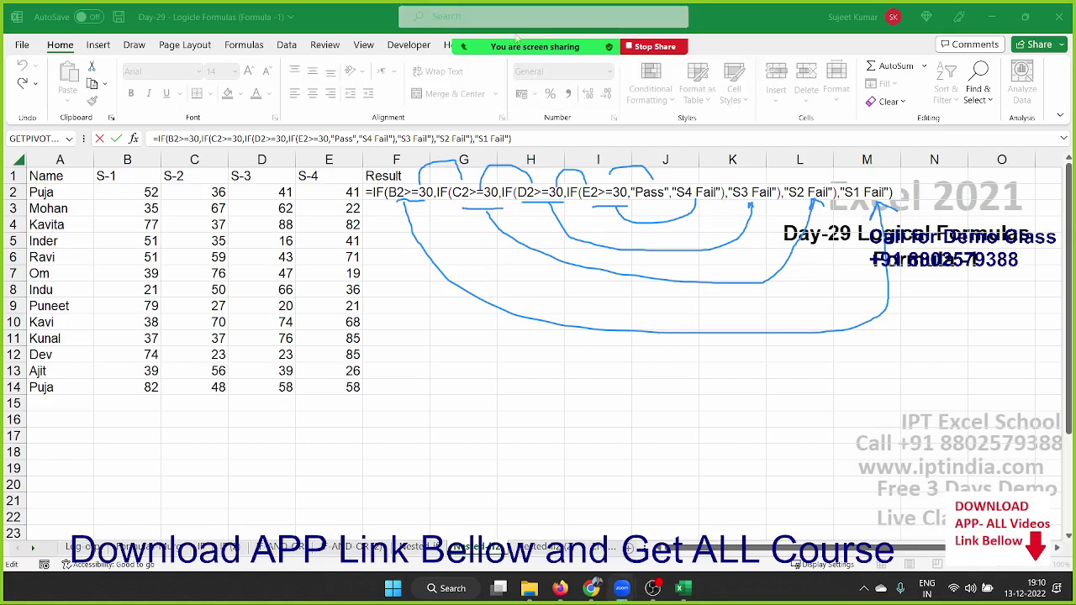
pyautogui.click(719, 31)
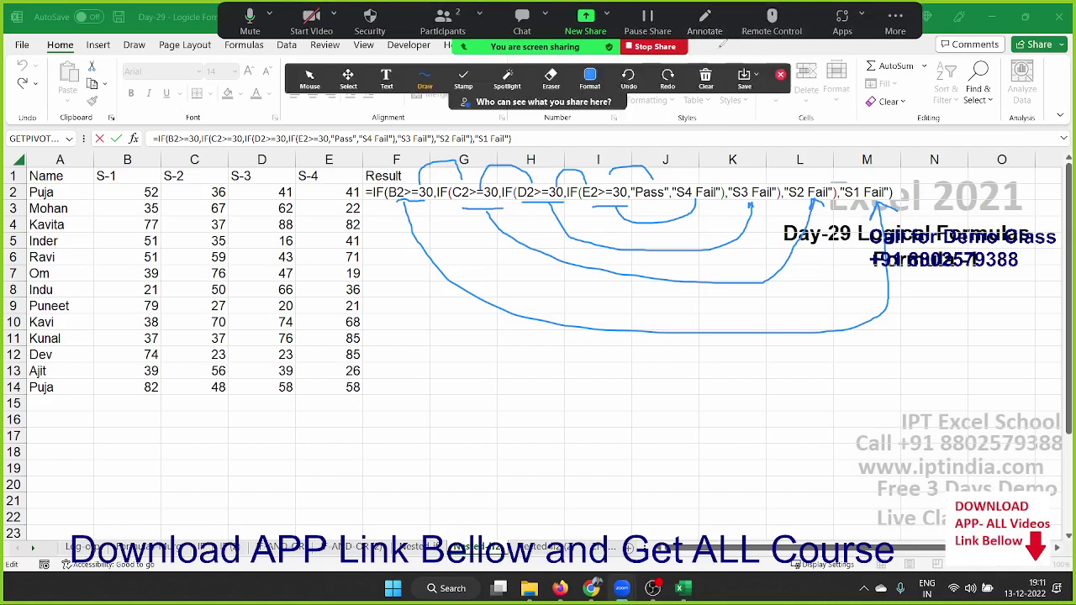
pyautogui.click(706, 77)
pyautogui.click(719, 125)
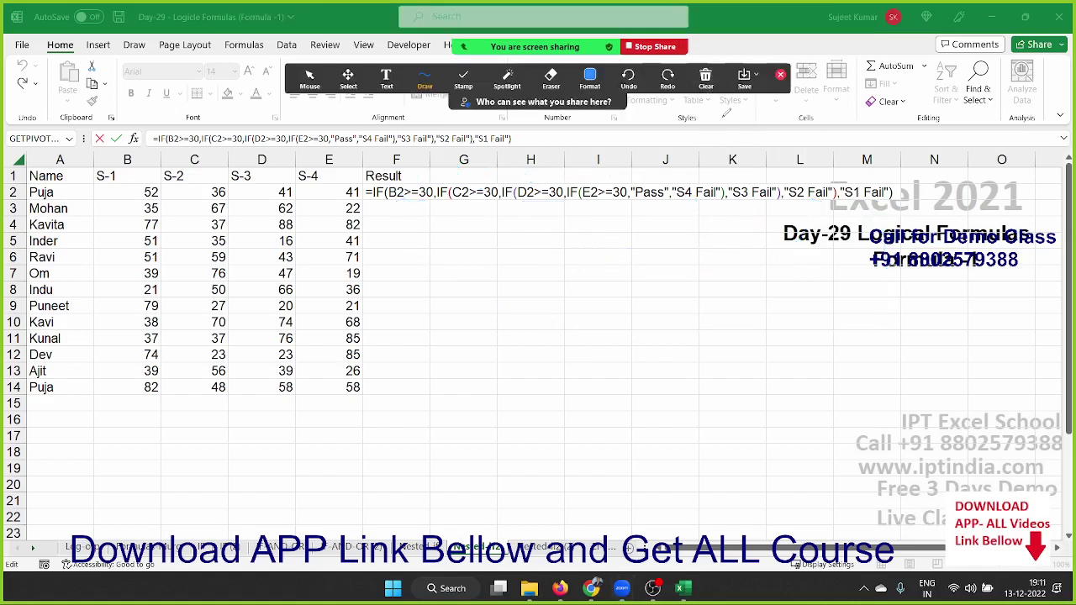
pyautogui.click(780, 75)
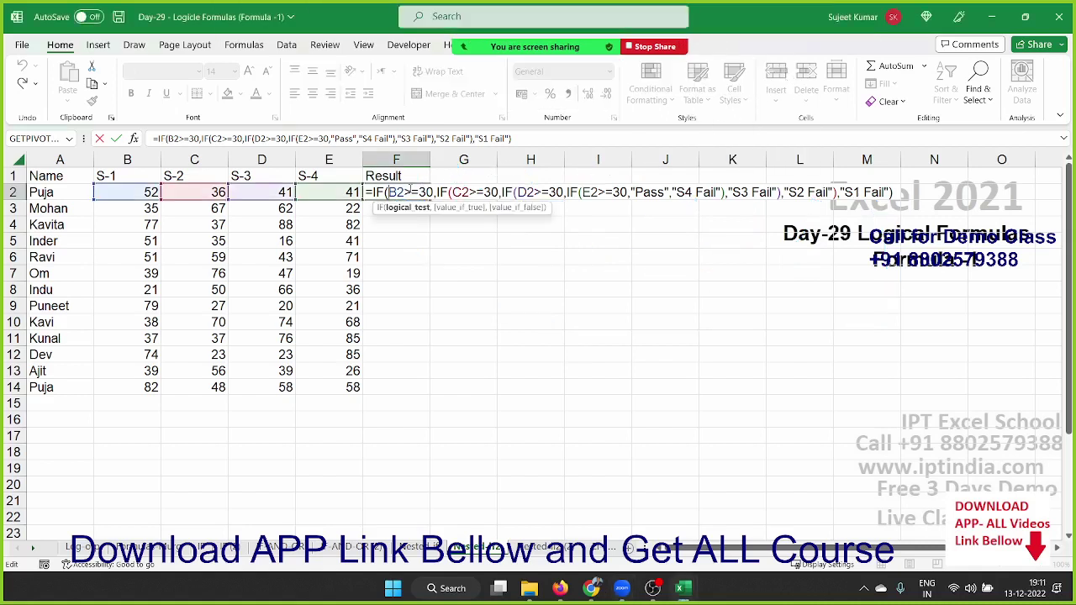
# Enter =IF(B3>=30,"Pass","S1 Fail") in F3.
pyautogui.press('Return')
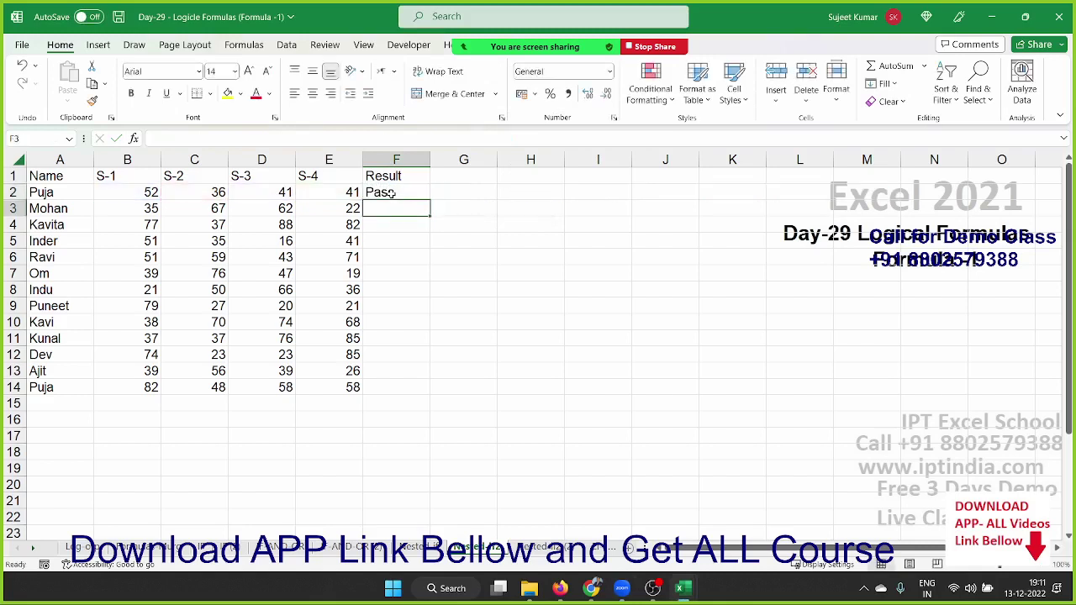
pyautogui.write('=if(')
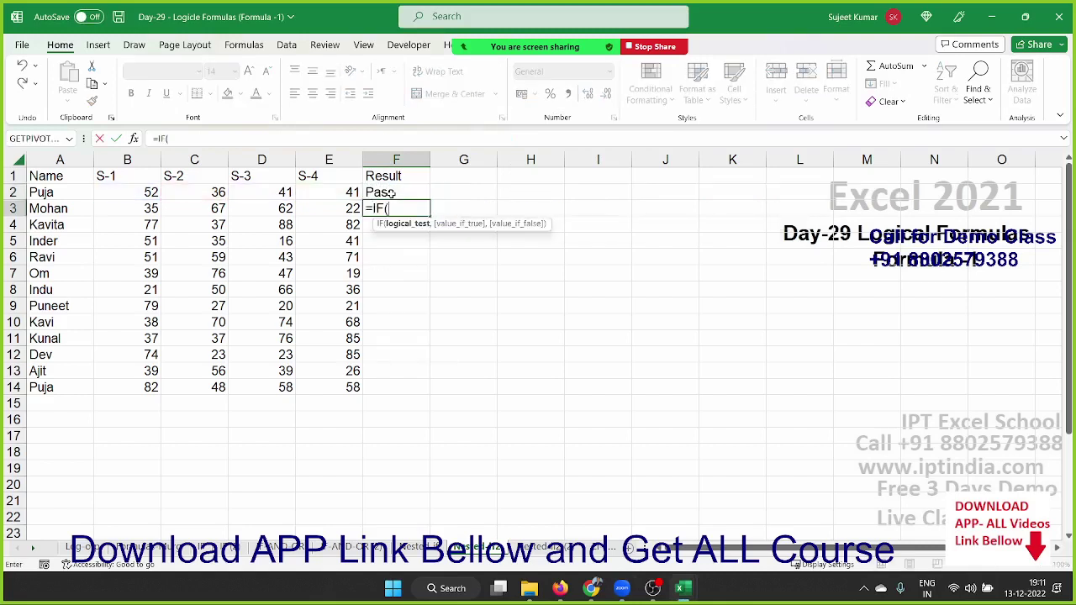
pyautogui.press('Left')
pyautogui.press('Left')
pyautogui.press('Left')
pyautogui.write('>')
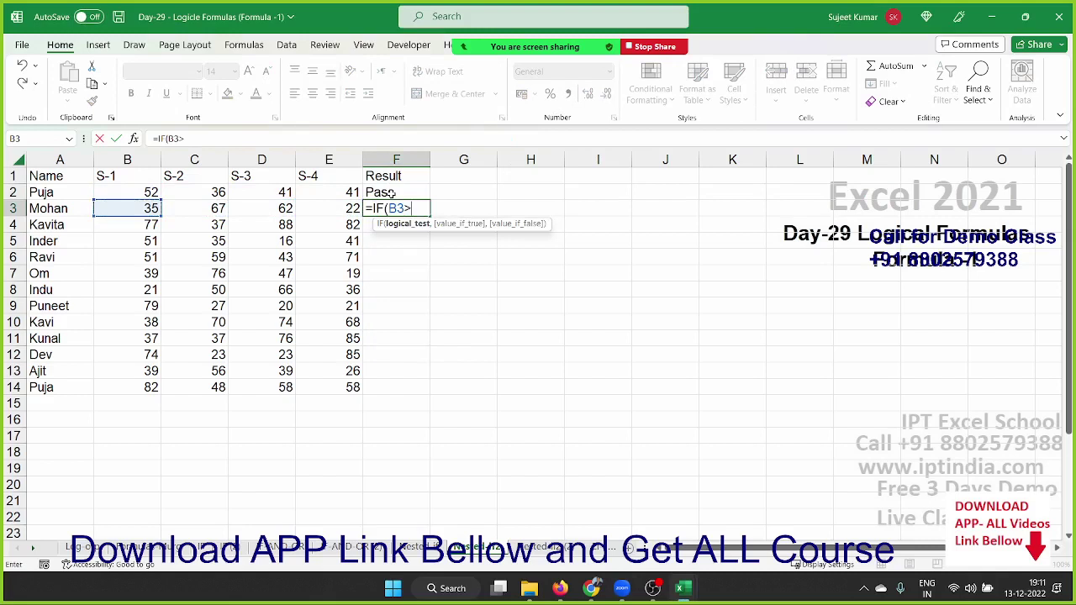
pyautogui.write('=30')
pyautogui.write(',"Pass"')
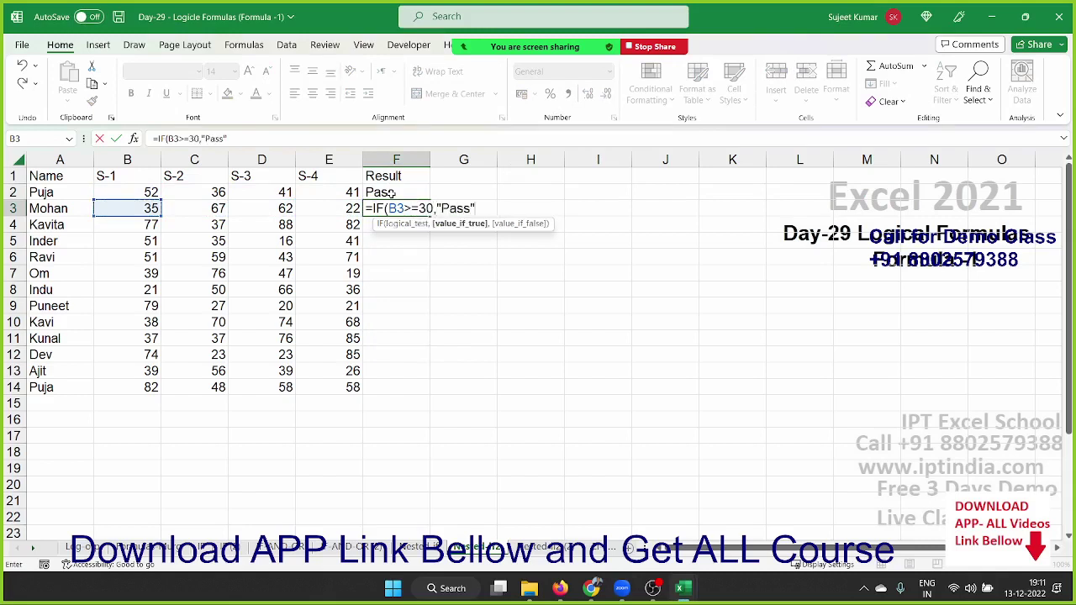
pyautogui.write(',"S')
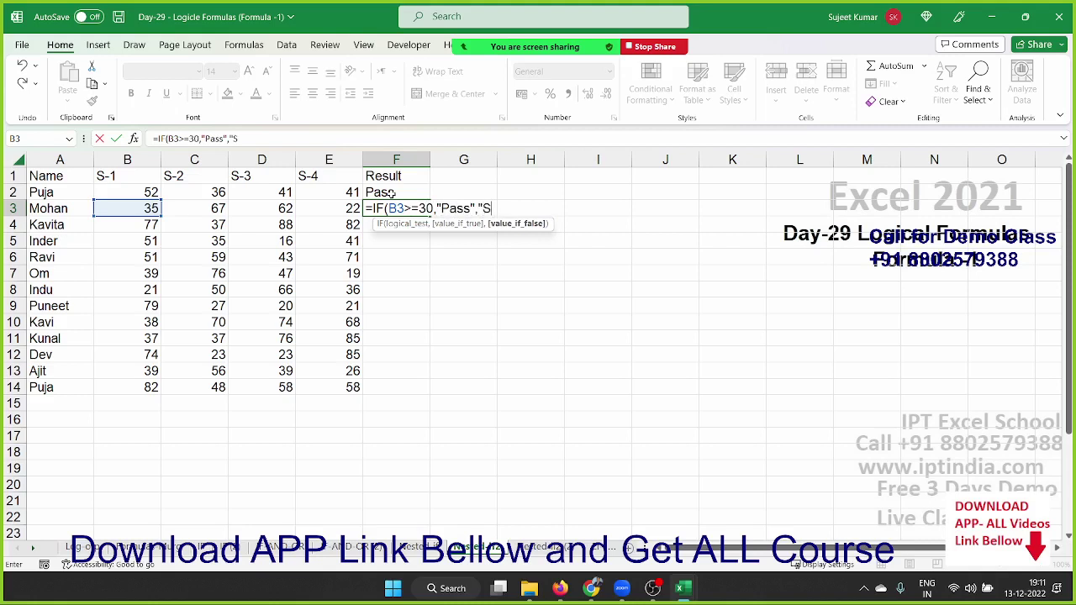
pyautogui.write('1 Fa')
pyautogui.write('il")')
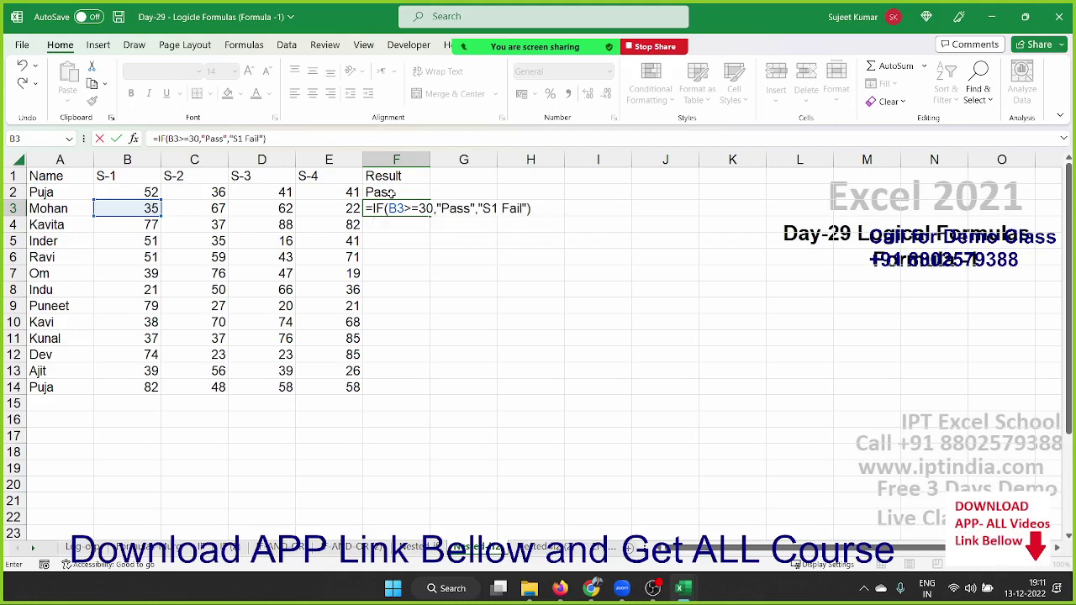
pyautogui.press('Return')
# Type =IF(C3>=30,"Pass","S2 Fail") into G3.
pyautogui.press('Up')
pyautogui.press('Right')
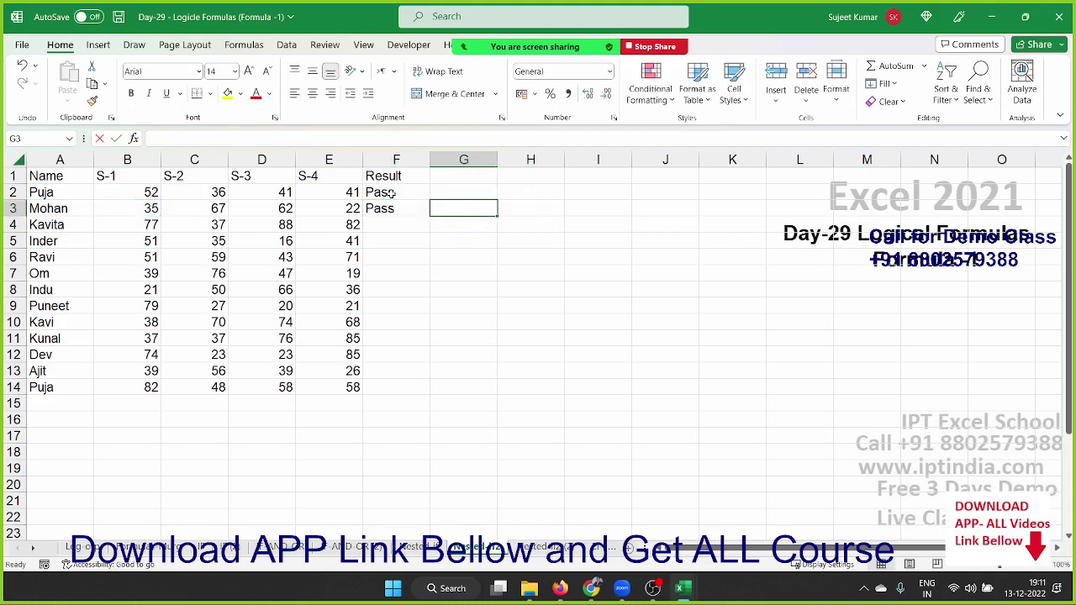
pyautogui.write('=IF(')
pyautogui.press('Left')
pyautogui.press('Left')
pyautogui.press('Left')
pyautogui.press('Left')
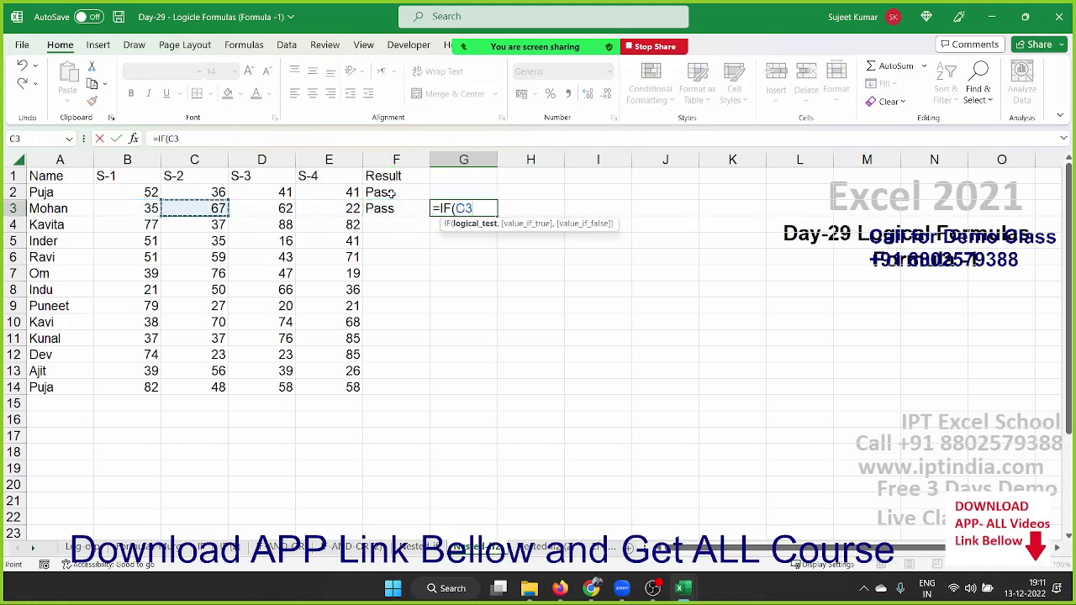
pyautogui.write('>=')
pyautogui.write('30,"P')
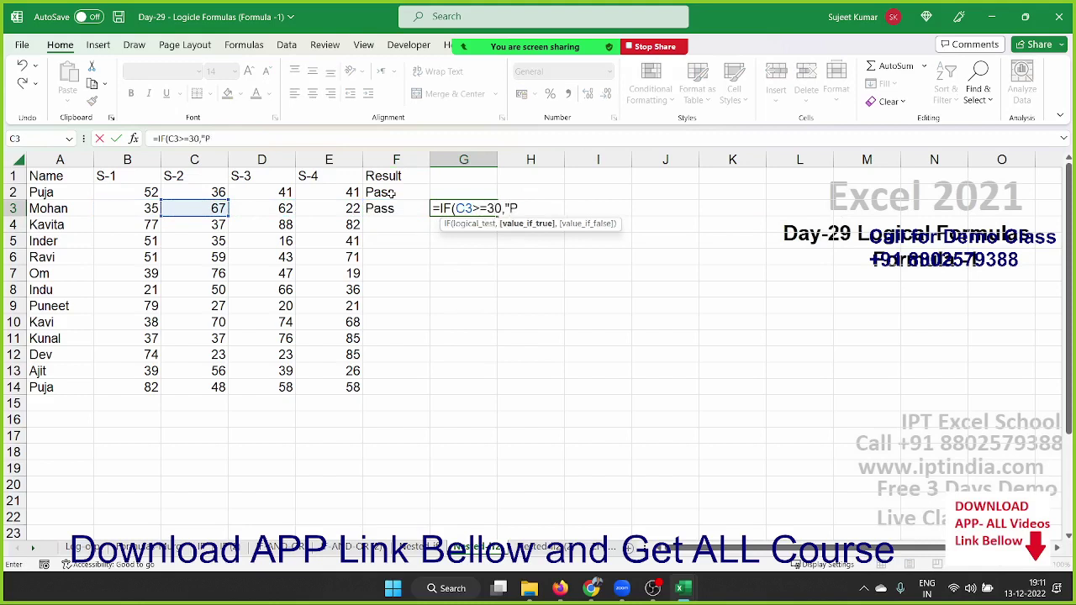
pyautogui.write('ass","')
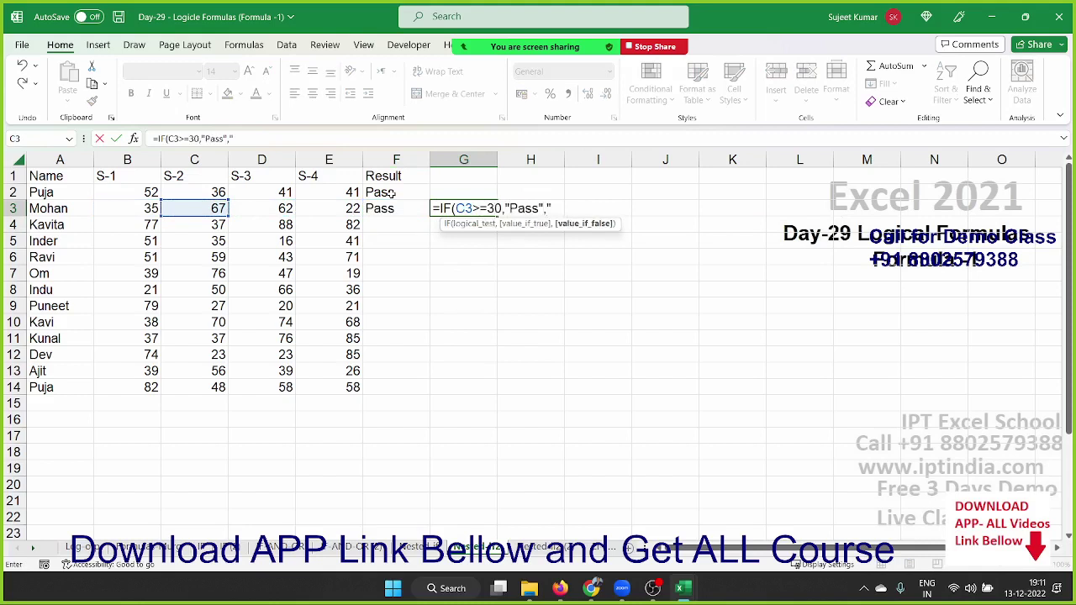
pyautogui.write('S')
pyautogui.write('2 Fail')
pyautogui.write('")')
# Commit G3's formula and enter =IF(D3>=30,"Pass","S3 Fail") in H3.
pyautogui.press('Return')
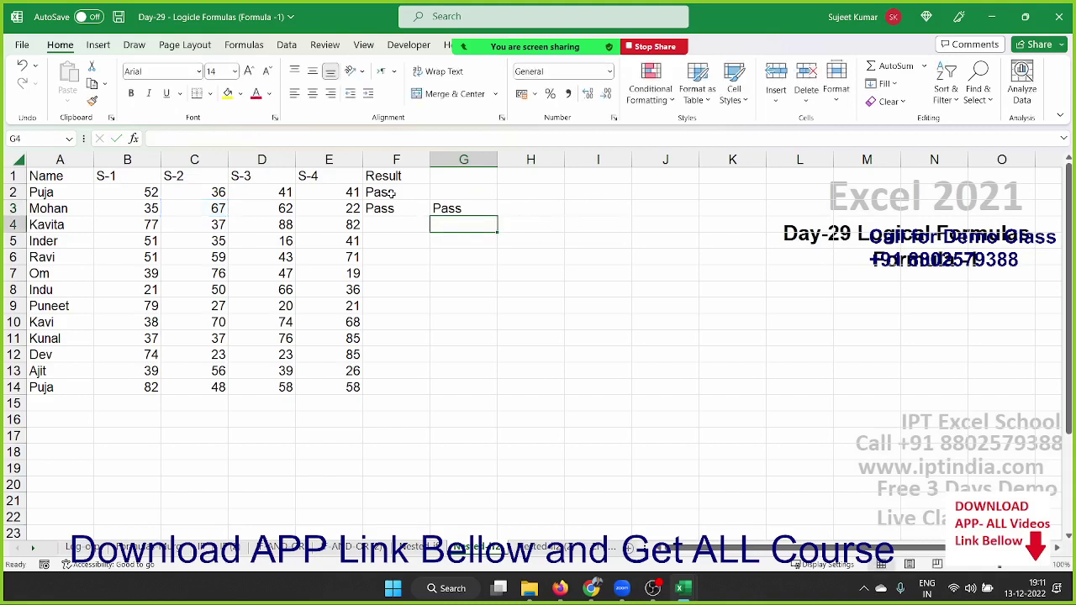
pyautogui.press('Up')
pyautogui.press('Right')
pyautogui.write('=')
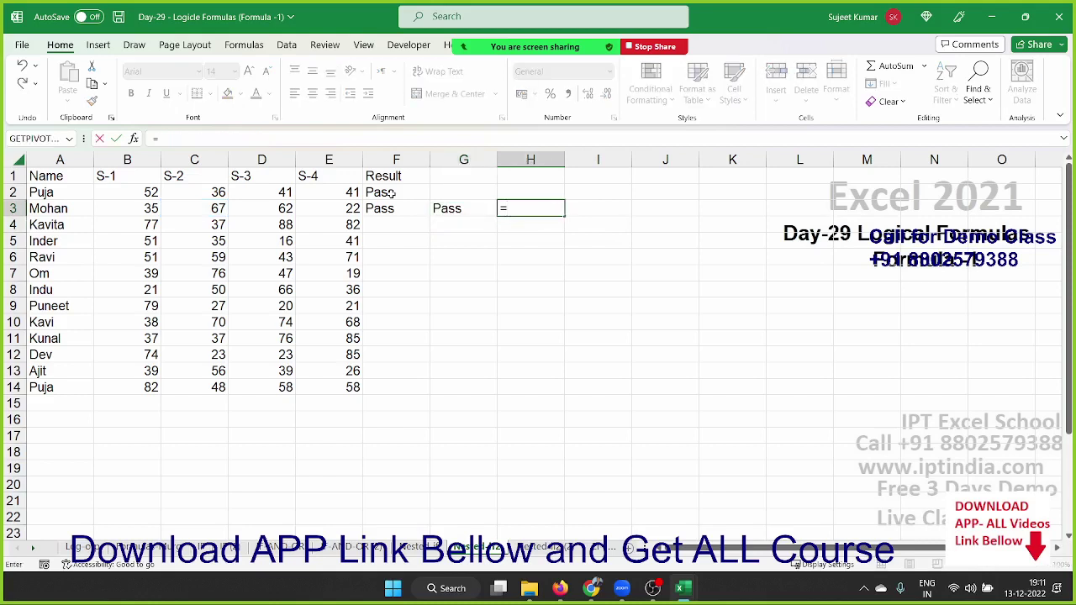
pyautogui.write('if')
pyautogui.press('Tab')
pyautogui.press('Left')
pyautogui.press('Left')
pyautogui.press('Left')
pyautogui.press('Left')
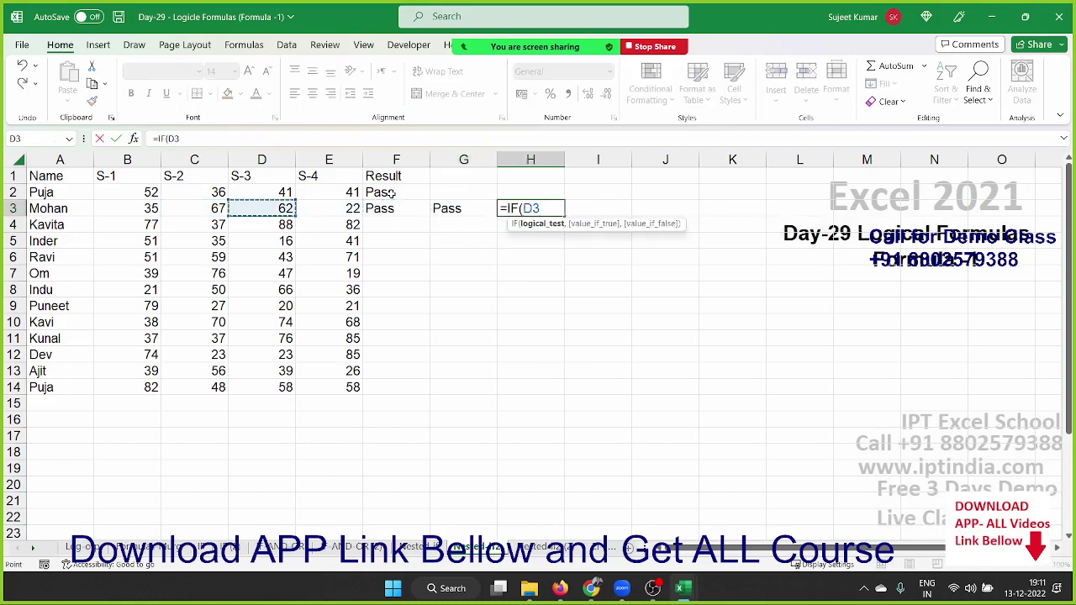
pyautogui.press('F2')
pyautogui.write('>=30')
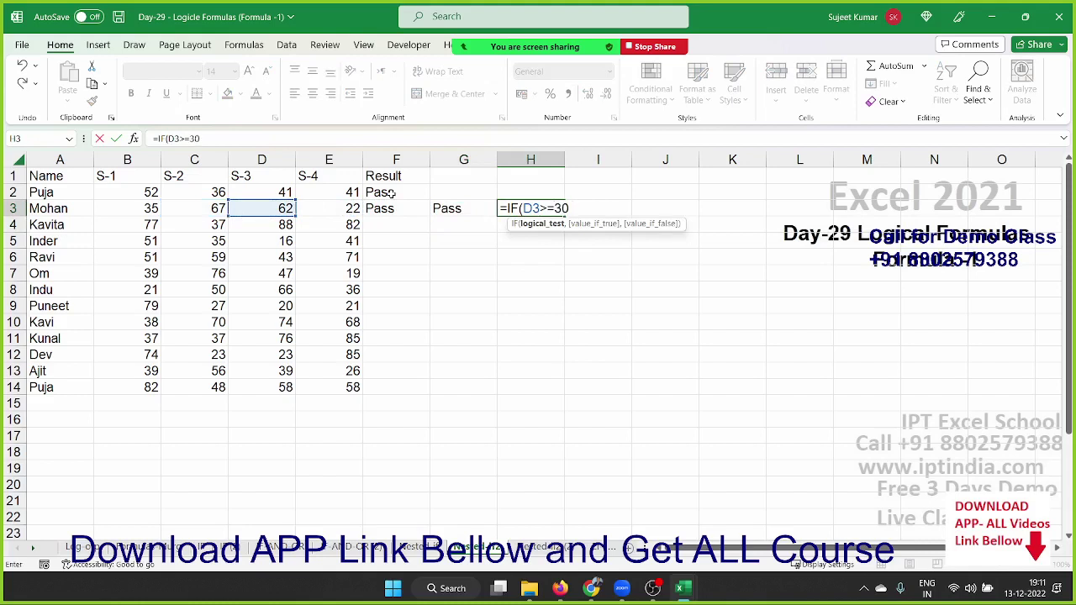
pyautogui.write(',"Pass')
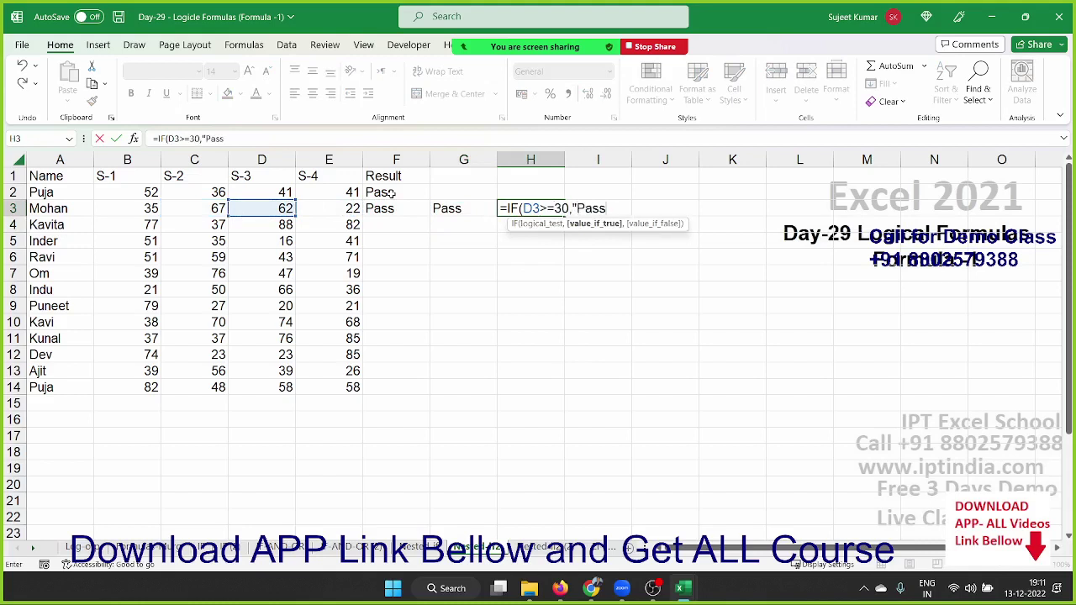
pyautogui.write('",')
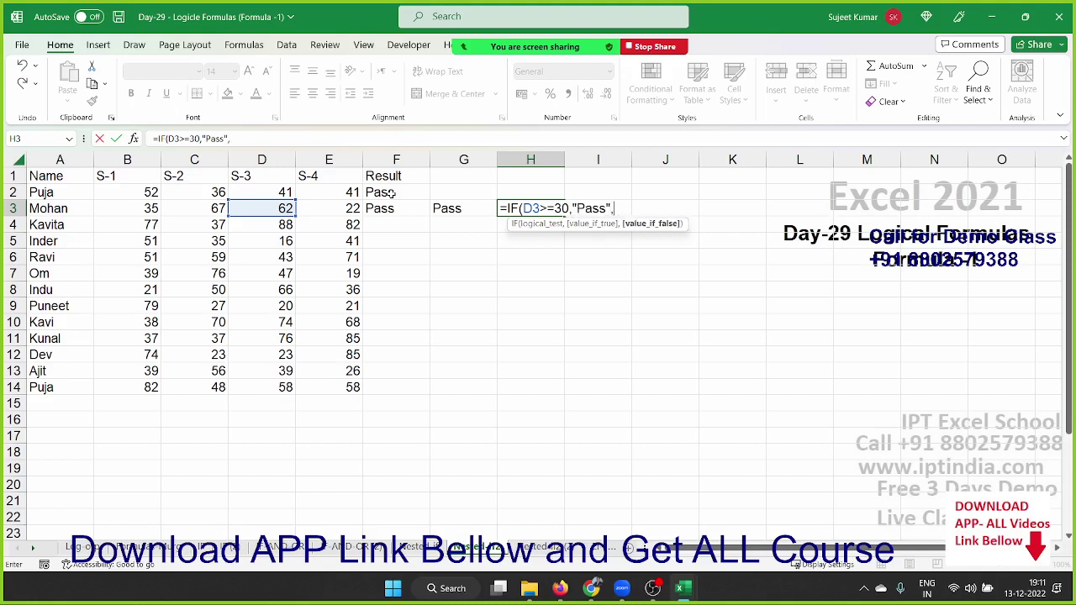
pyautogui.write('"S')
pyautogui.write('3Fail')
pyautogui.write('"')
pyautogui.press('Return')
# Enter =IF(E3>=30,"Pass","S4 Fal") in I3.
pyautogui.press('Up')
pyautogui.press('Right')
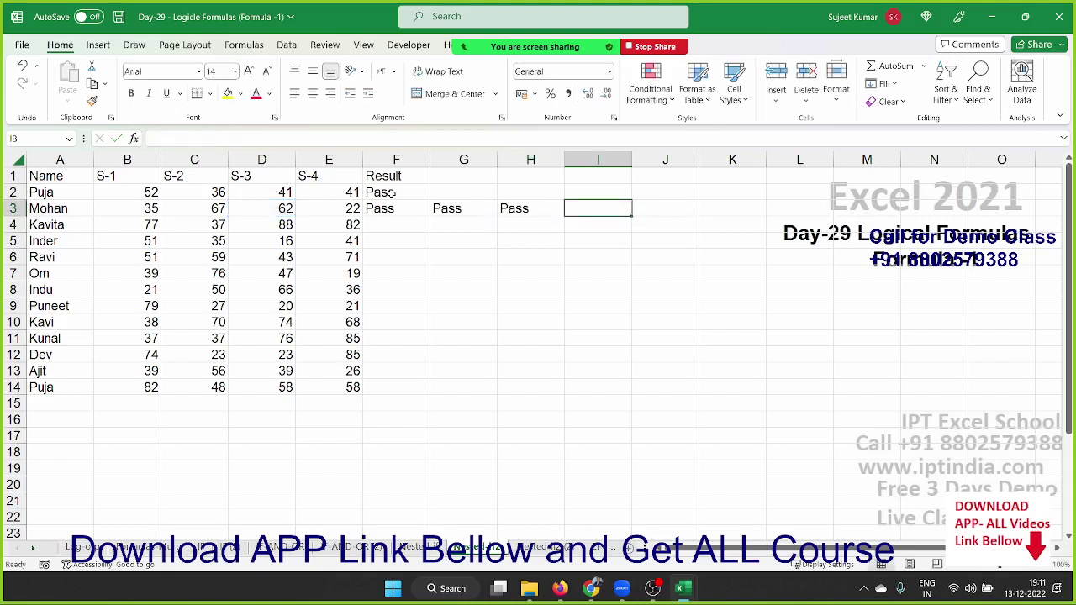
pyautogui.write('=')
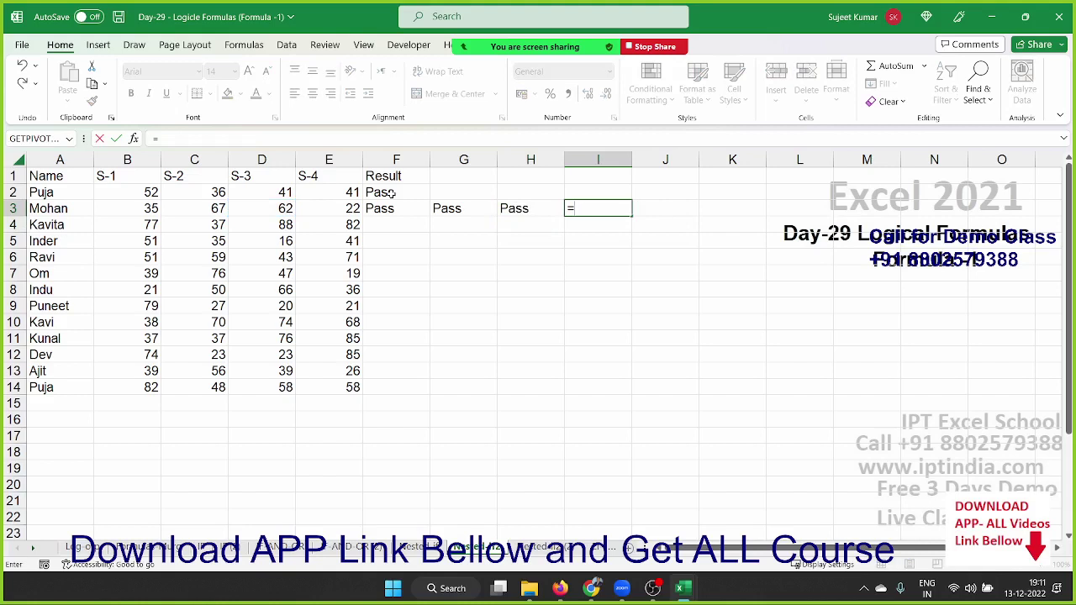
pyautogui.write('if(')
pyautogui.press('Left')
pyautogui.press('Left')
pyautogui.press('Left')
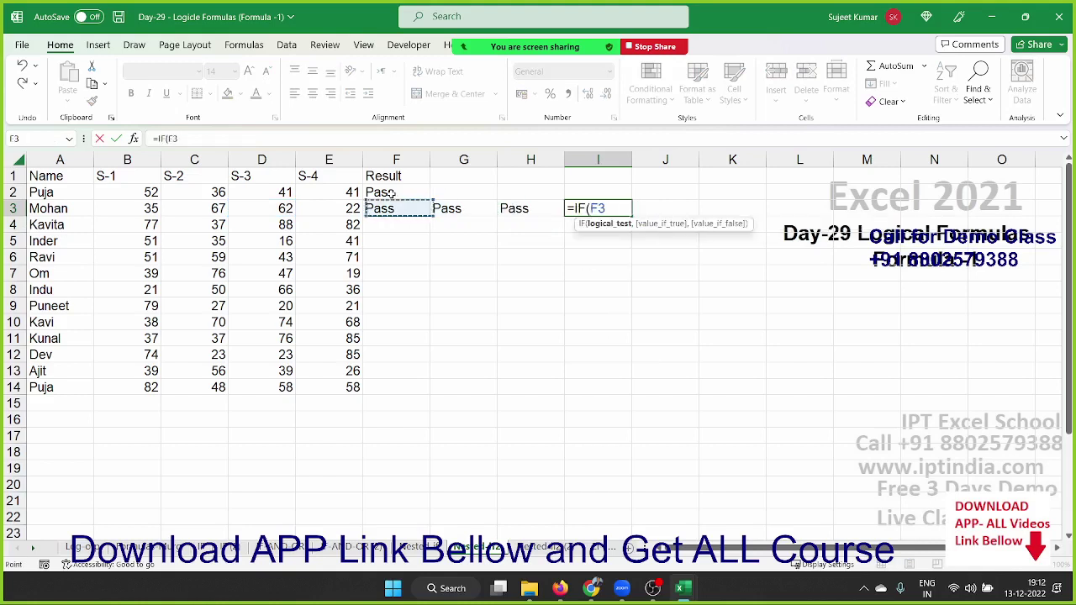
pyautogui.press('Left')
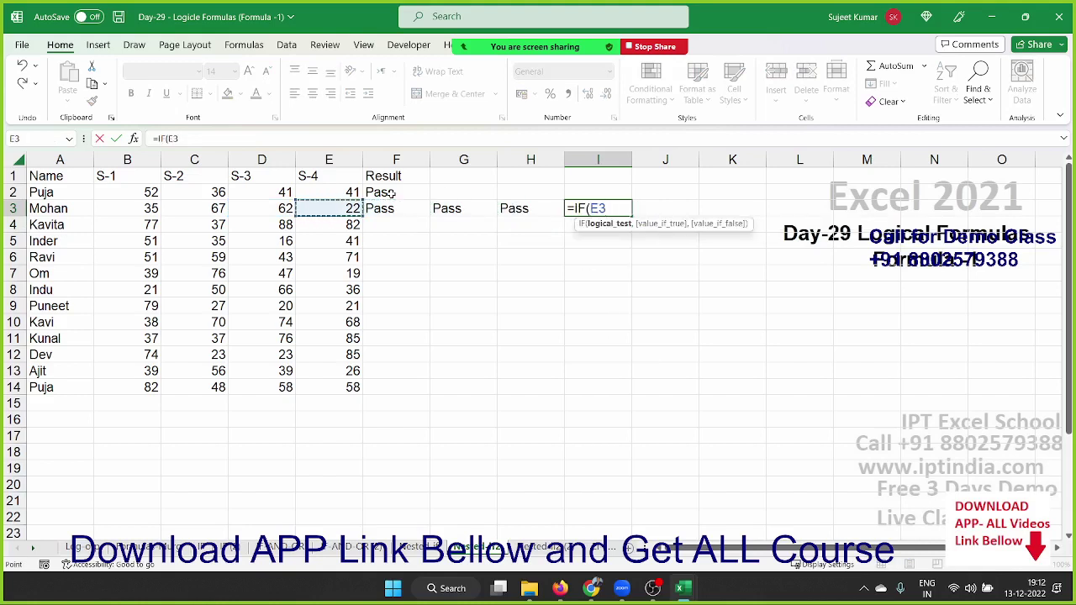
pyautogui.write('>=')
pyautogui.write('30,"')
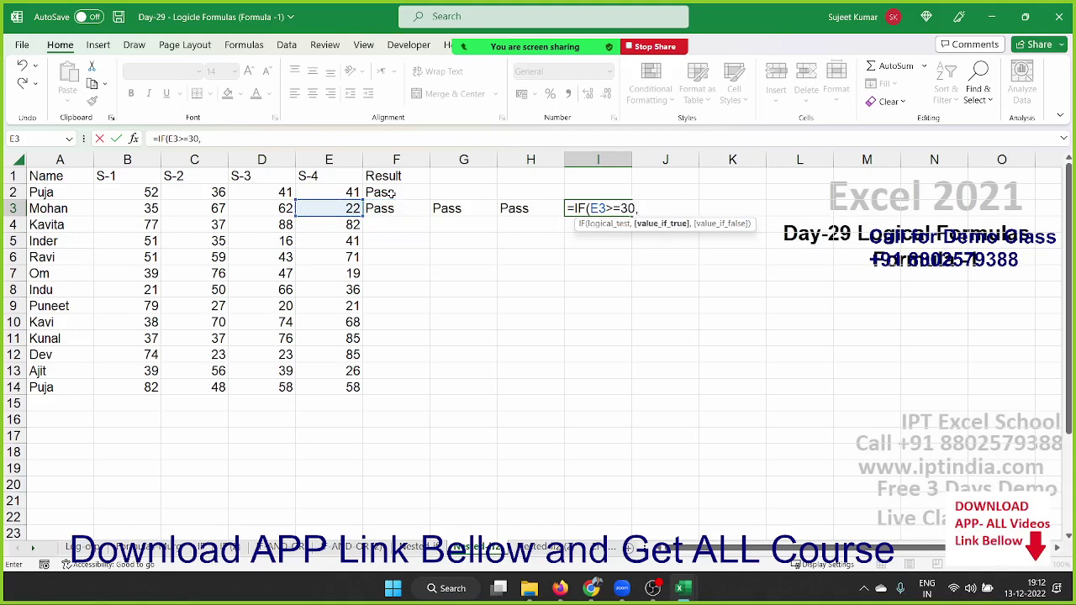
pyautogui.write('Pass"')
pyautogui.write(',"Fail')
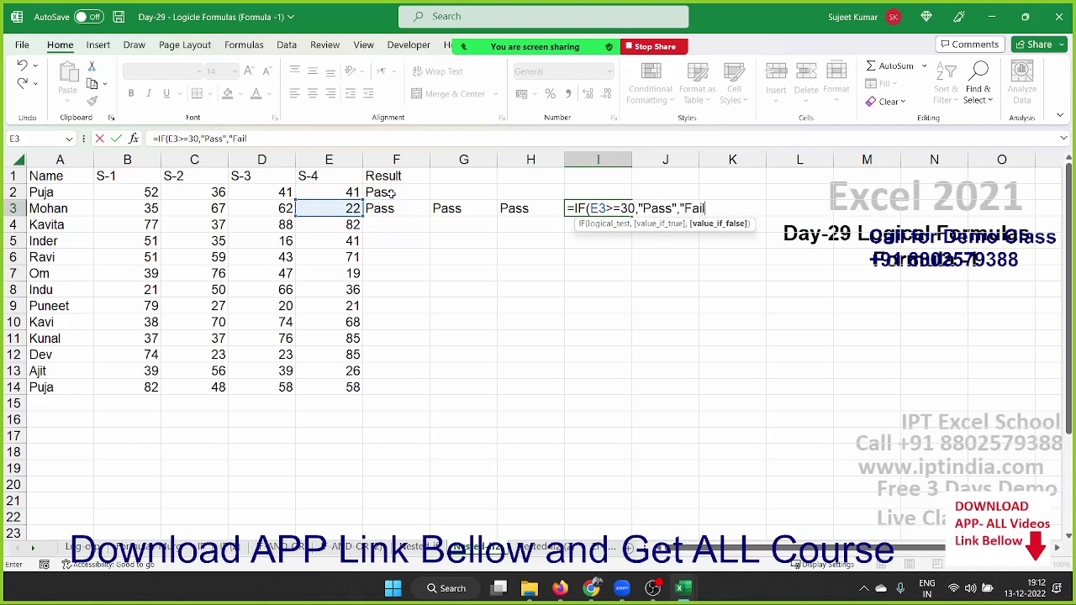
pyautogui.press('BackSpace')
pyautogui.press('BackSpace')
pyautogui.press('BackSpace')
pyautogui.press('BackSpace')
pyautogui.write('S4 Fa')
pyautogui.write('l"')
pyautogui.write(')')
pyautogui.press('Return')
# Compare the row 3 results and select I3's formula text for retyping.
pyautogui.press('Up')
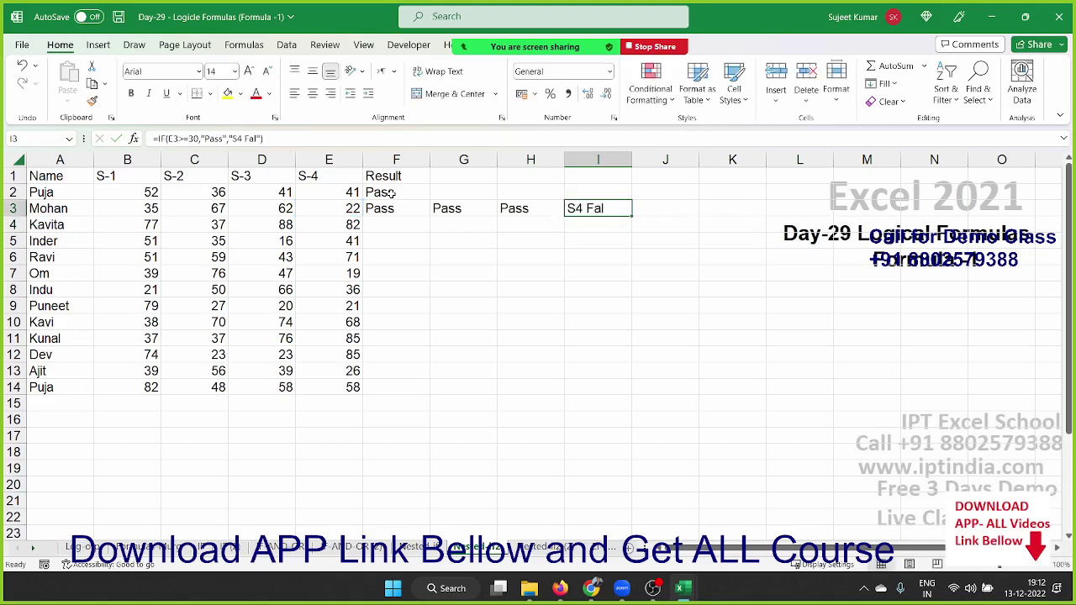
pyautogui.press('Left')
pyautogui.press('Left')
pyautogui.press('Left')
pyautogui.press('Right')
pyautogui.press('Right')
pyautogui.press('Right')
pyautogui.doubleClick(587, 208)
pyautogui.moveTo(575, 209); pyautogui.dragTo(762, 213)
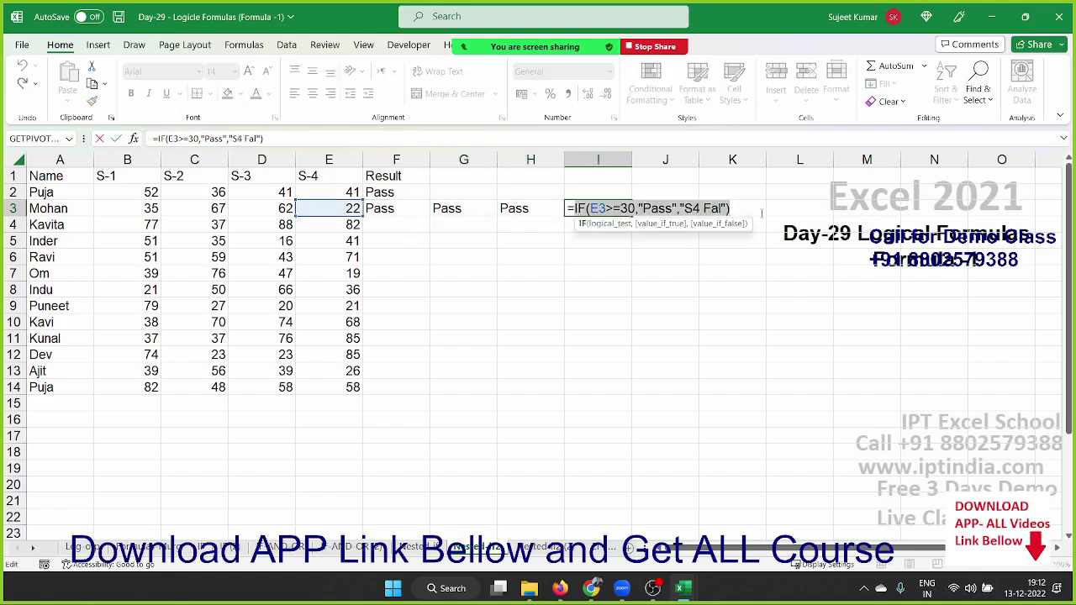
# Select the S-4 IF check inside I3's formula, leaving I3 unchanged.
pyautogui.write("'")
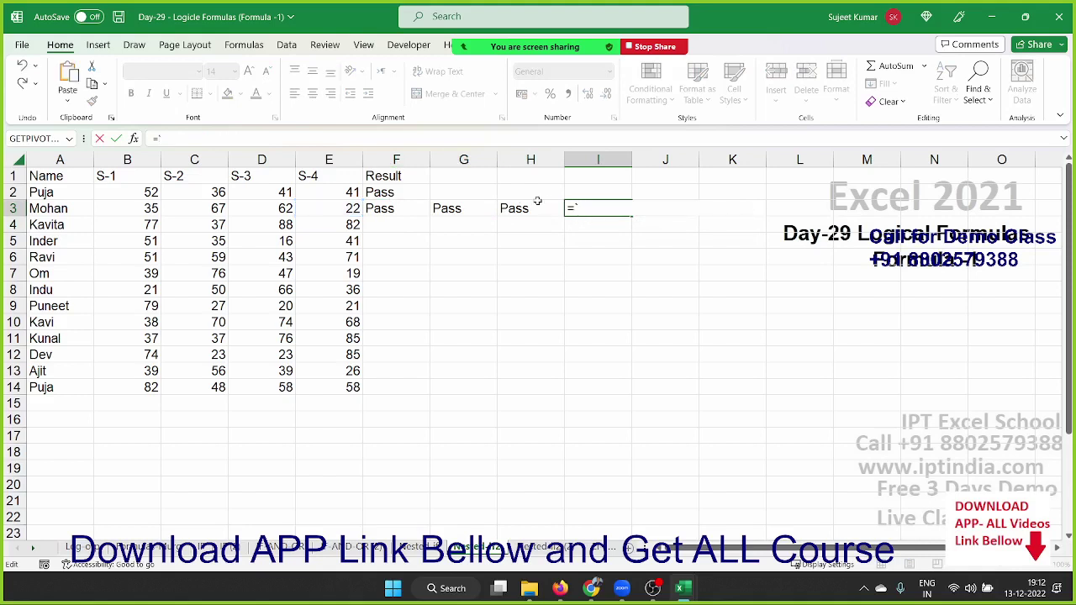
pyautogui.press('Escape')
pyautogui.moveTo(586, 210); pyautogui.dragTo(402, 223)
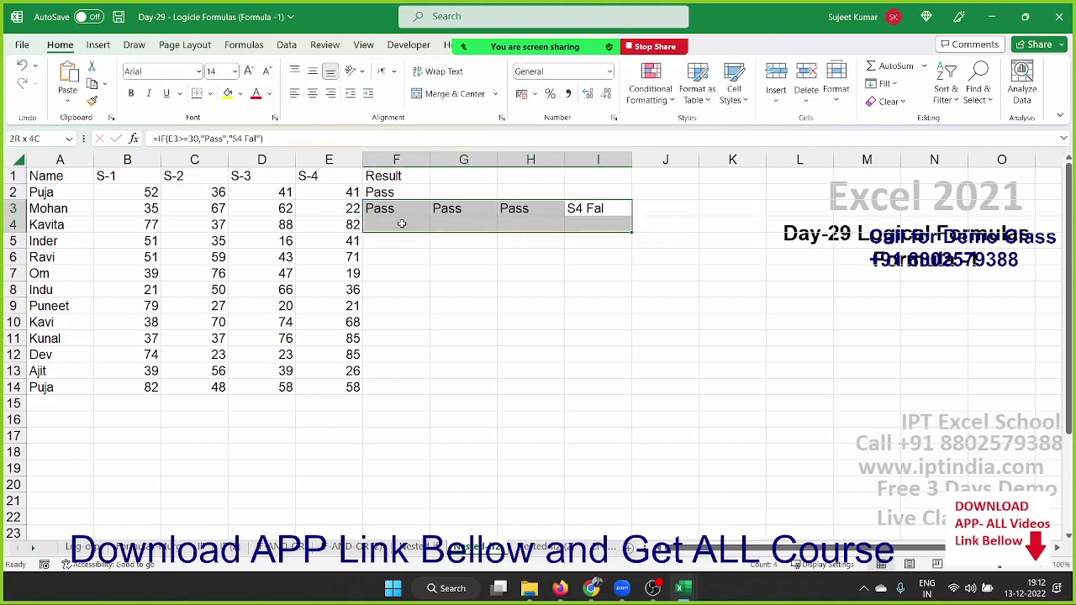
pyautogui.click(530, 289)
pyautogui.click(599, 194)
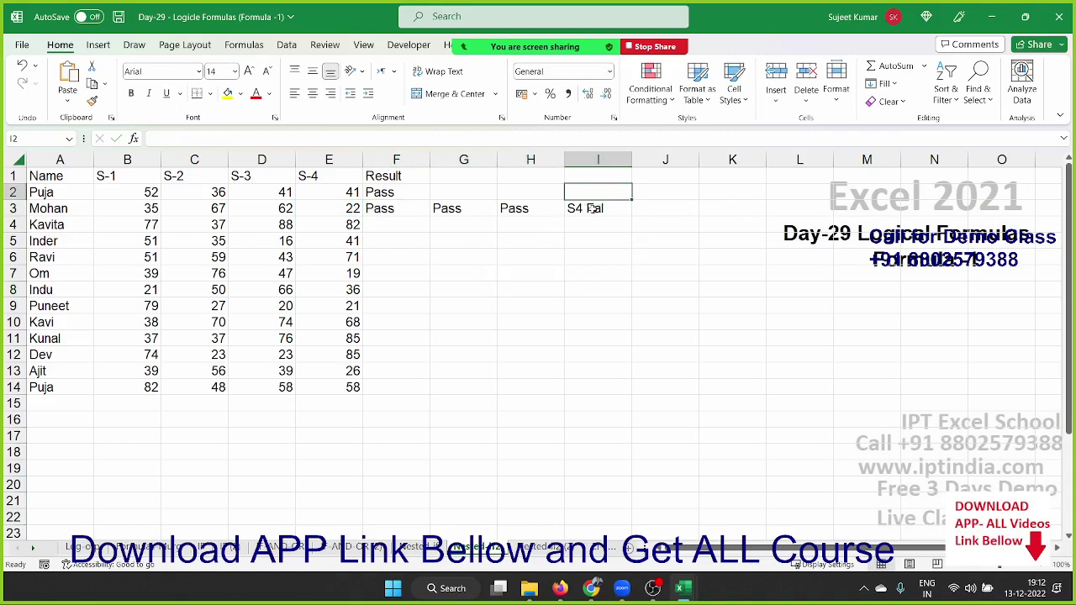
pyautogui.doubleClick(586, 210)
pyautogui.moveTo(575, 209); pyautogui.dragTo(791, 210)
pyautogui.hotkey('ctrl', 'c')
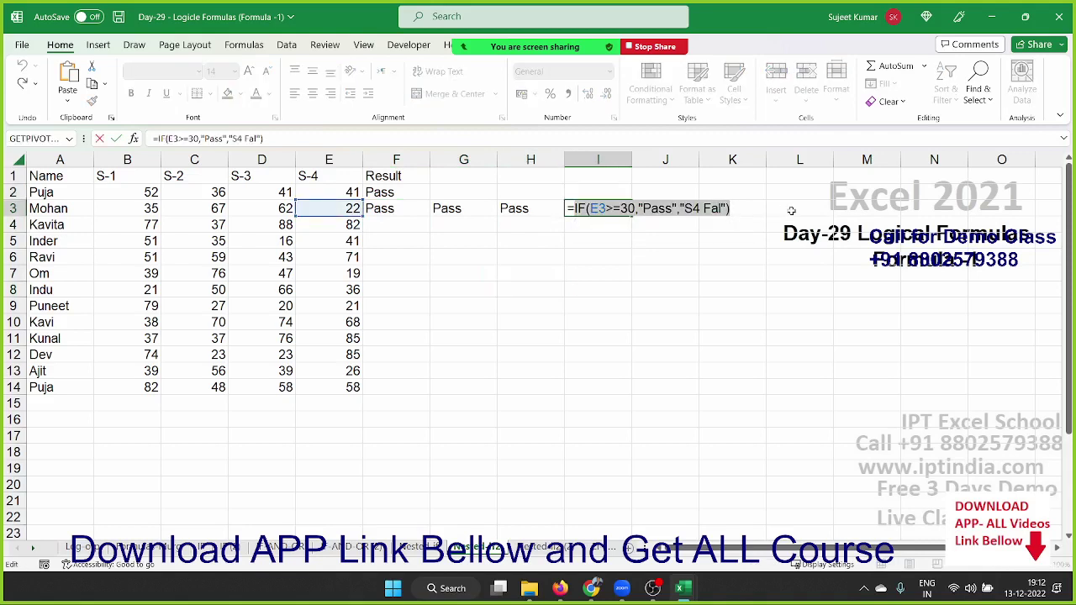
pyautogui.press('Escape')
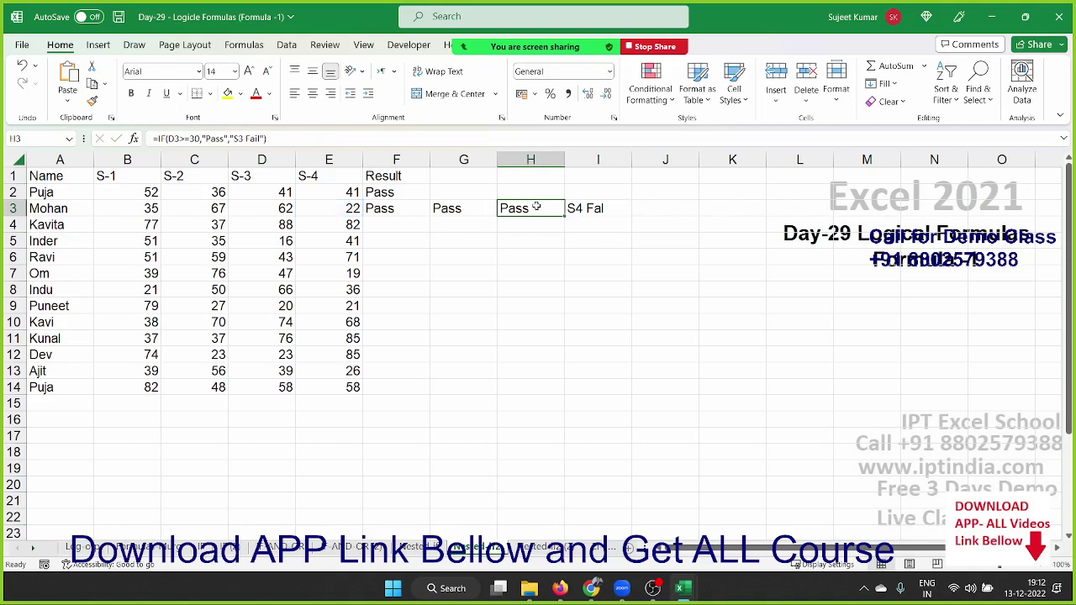
# Try pasting the S-4 check over H3's Pass result, then undo it.
pyautogui.doubleClick(542, 208)
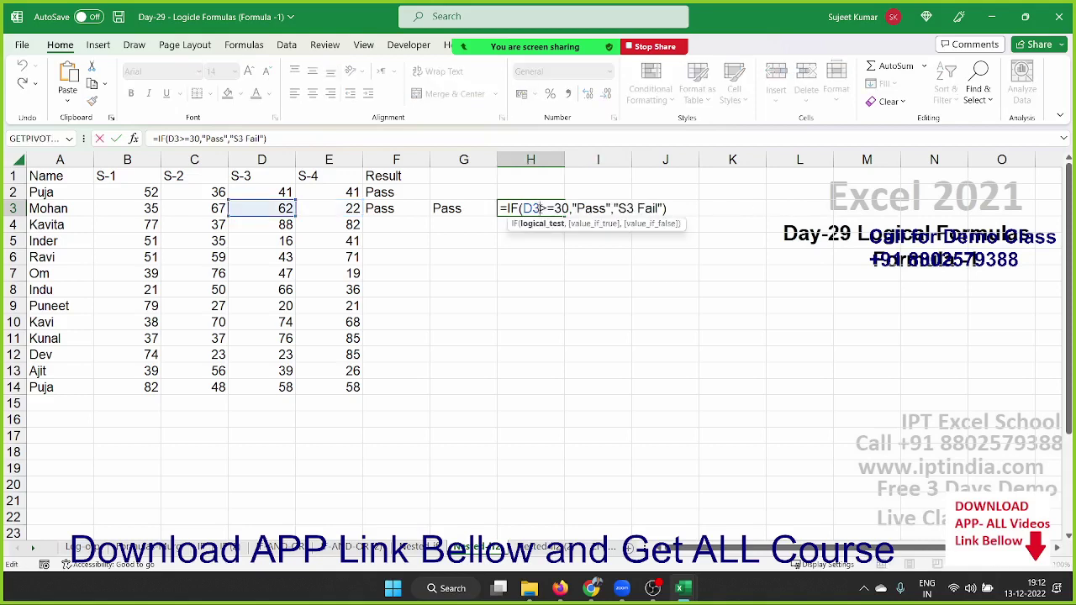
pyautogui.doubleClick(594, 208)
pyautogui.press('BackSpace')
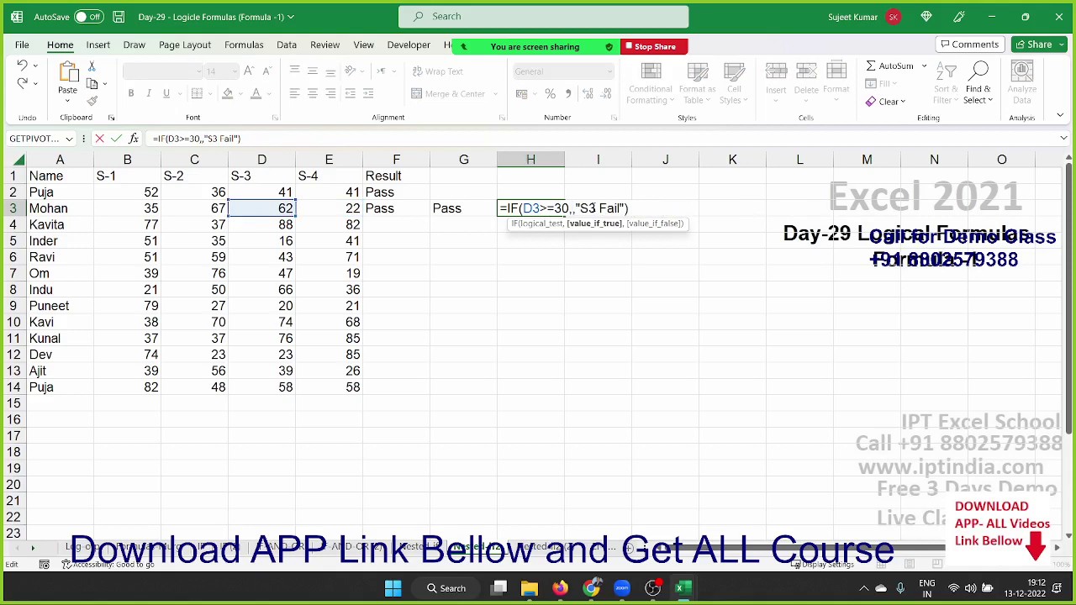
pyautogui.hotkey('ctrl', 'v')
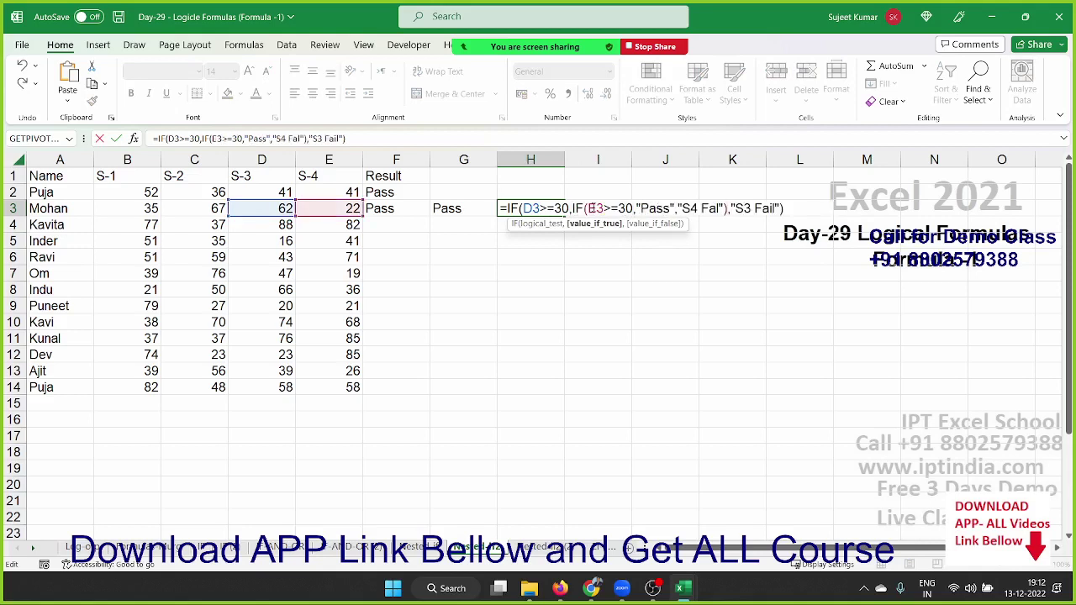
pyautogui.press('Return')
pyautogui.press('Up')
pyautogui.press('Right')
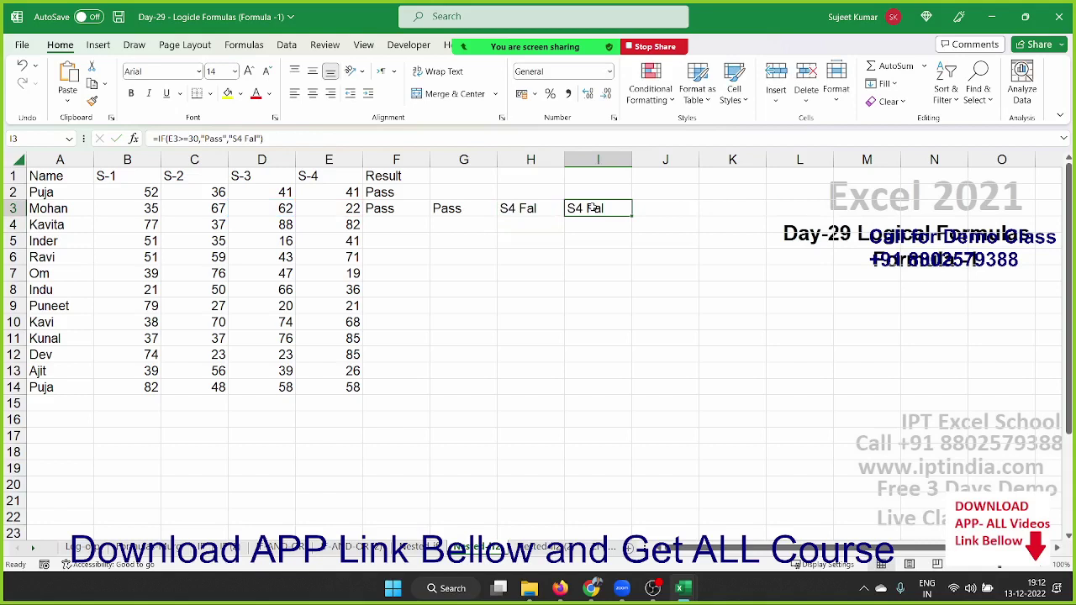
pyautogui.hotkey('ctrl', 'z')
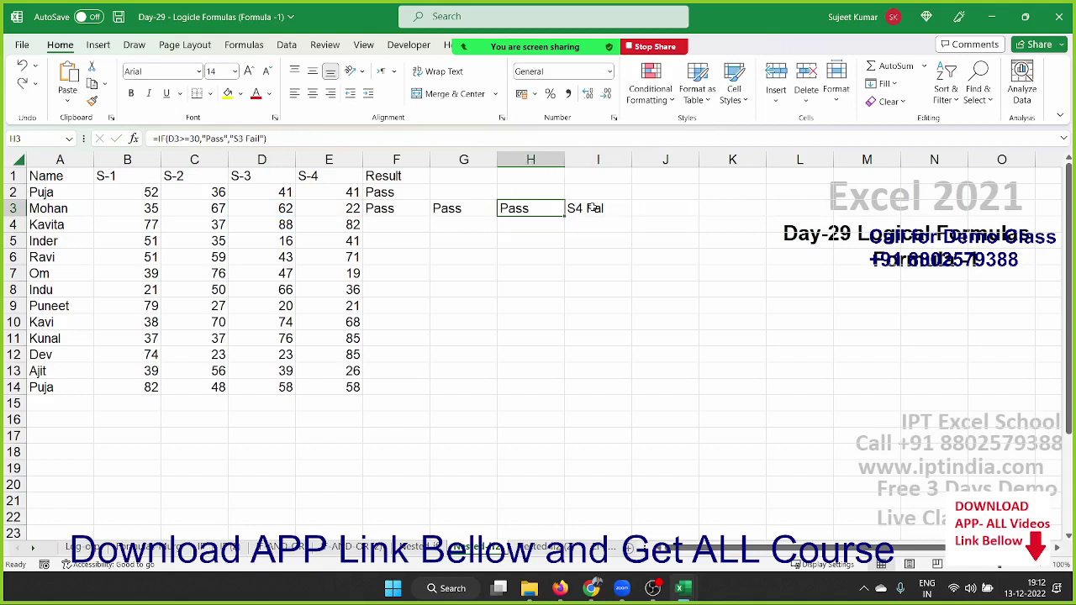
# Replace H3's "Pass" result with the S-4 IF check, making a two-level nested IF.
pyautogui.click(592, 208)
pyautogui.doubleClick(593, 208)
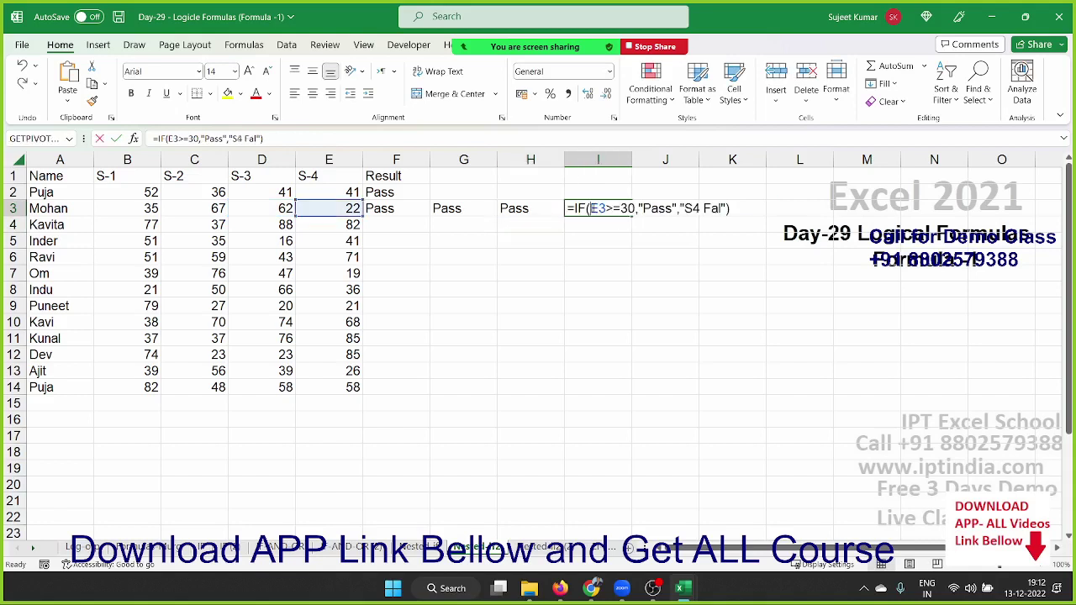
pyautogui.click(576, 208)
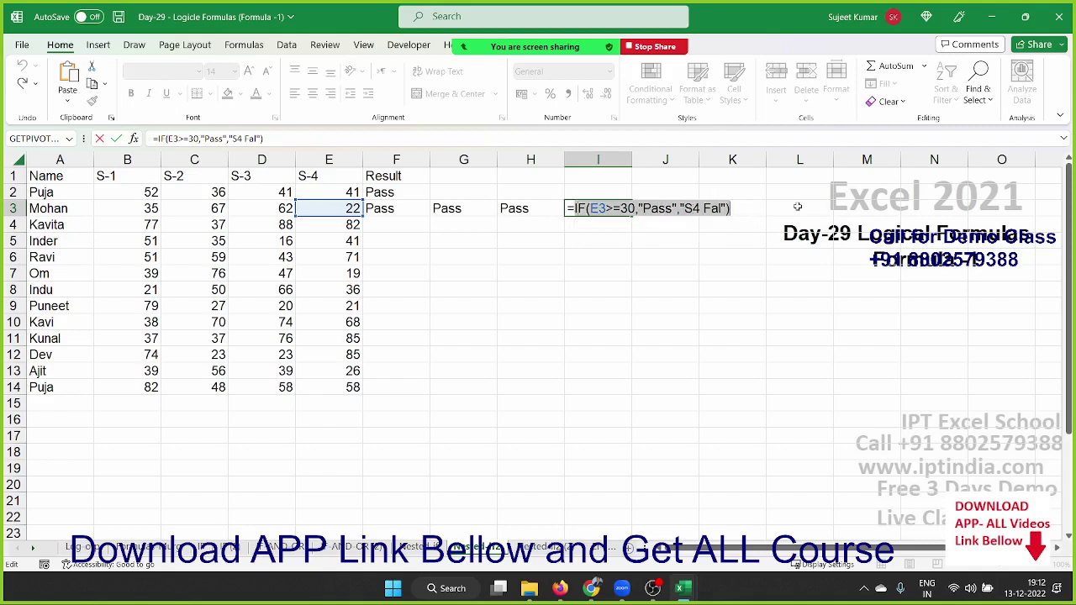
pyautogui.press('Escape')
pyautogui.click(528, 211)
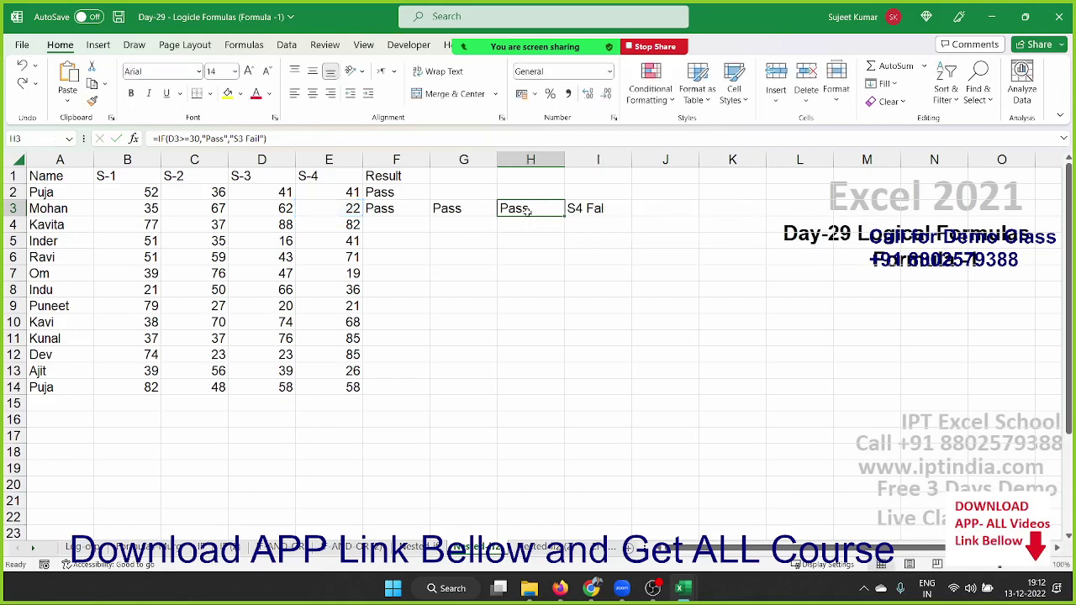
pyautogui.doubleClick(528, 211)
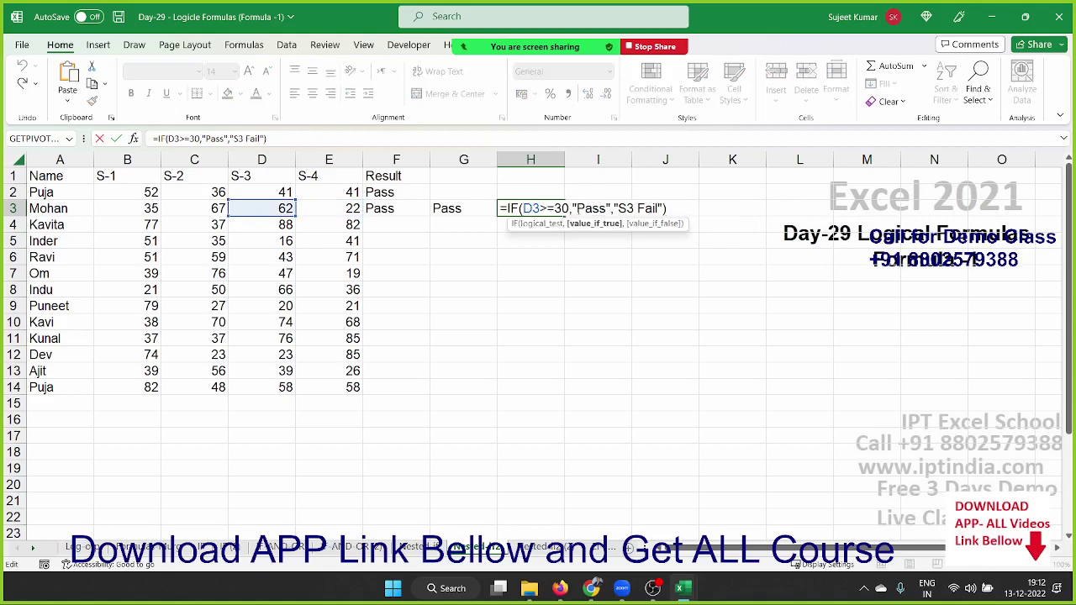
pyautogui.moveTo(573, 208); pyautogui.dragTo(612, 209)
pyautogui.hotkey('ctrl', 'v')
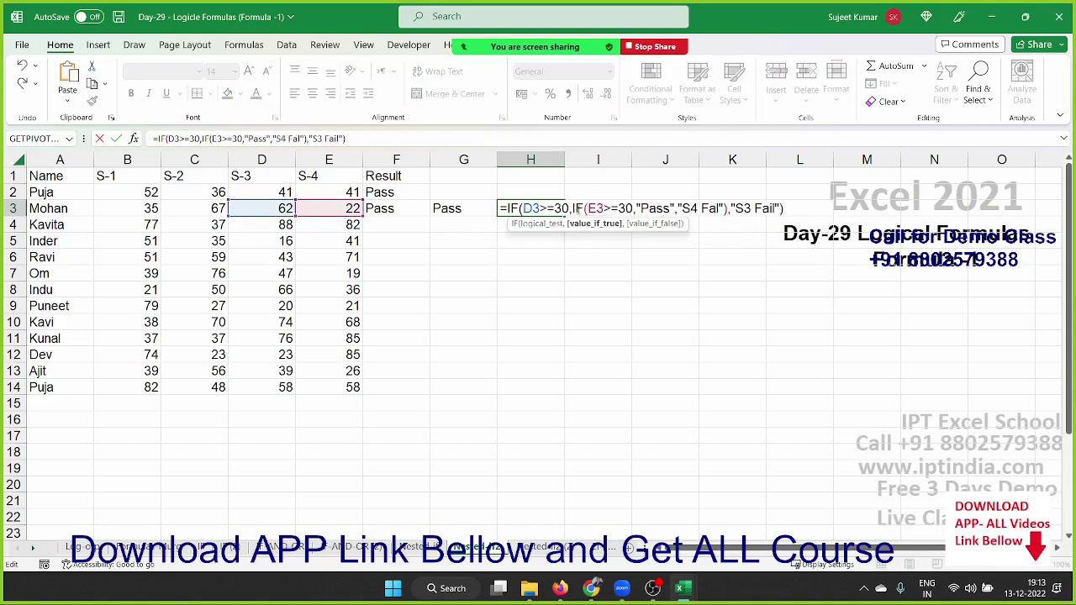
pyautogui.press('Return')
pyautogui.press('Up')
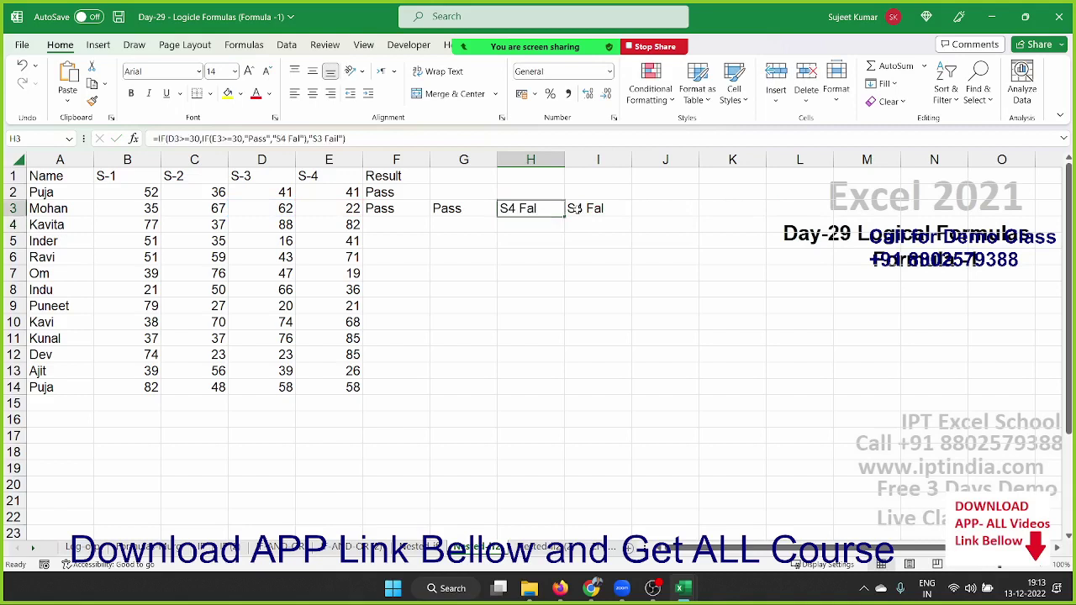
# Clear scratch cell I3 and select H3's nested formula text after the equals sign.
pyautogui.click(578, 209)
pyautogui.press('Delete')
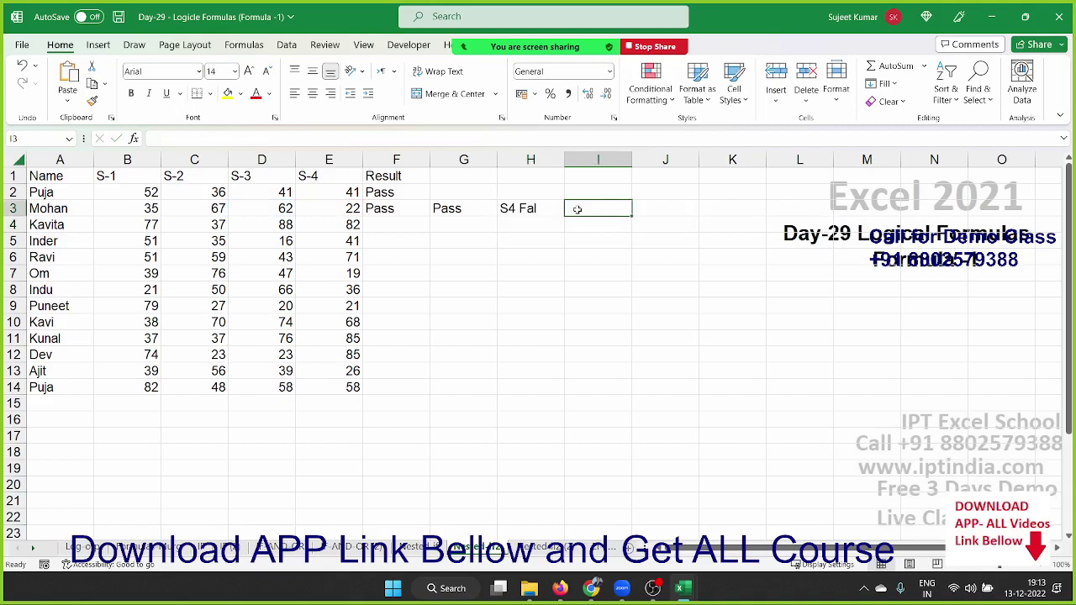
pyautogui.press('Left')
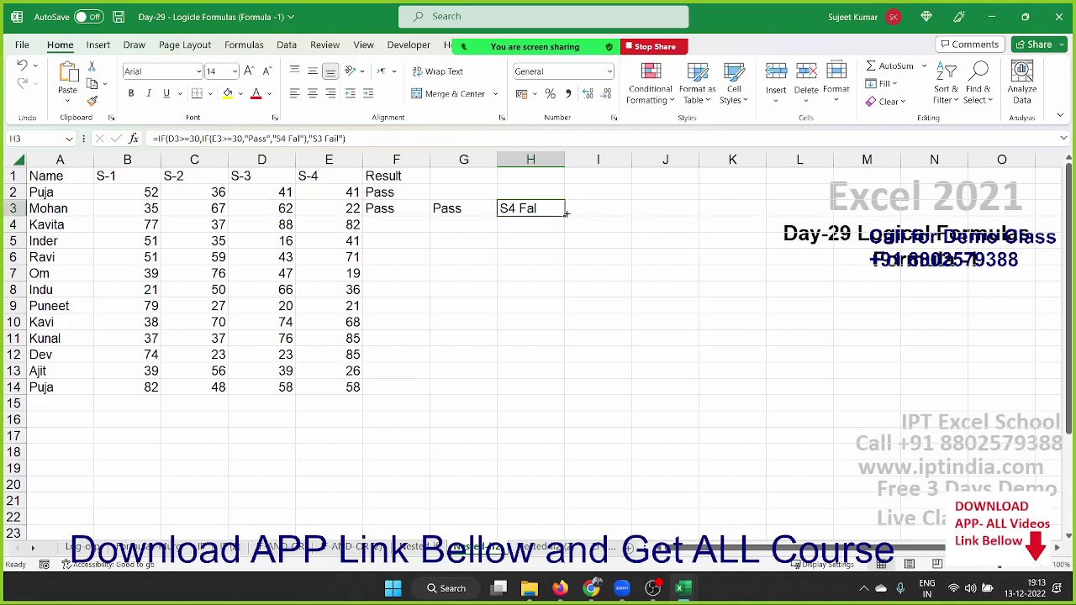
pyautogui.doubleClick(552, 209)
pyautogui.moveTo(503, 209); pyautogui.dragTo(822, 217)
pyautogui.hotkey('ctrl', 'c')
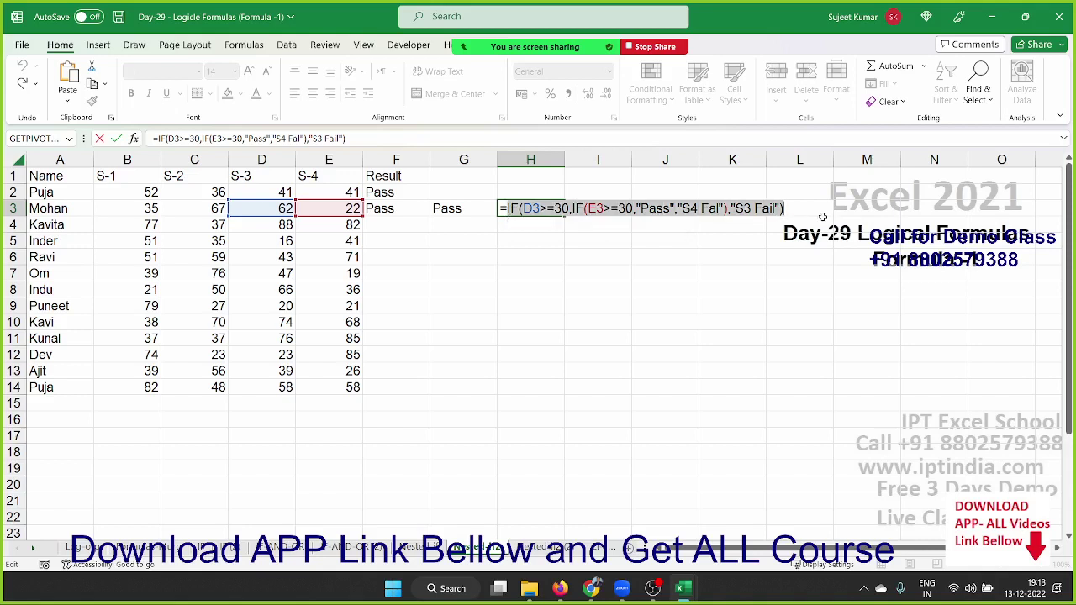
# Paste the S3/S4 check into G3 in place of "Pass" and clear helper cell H3.
pyautogui.press('Escape')
pyautogui.doubleClick(468, 209)
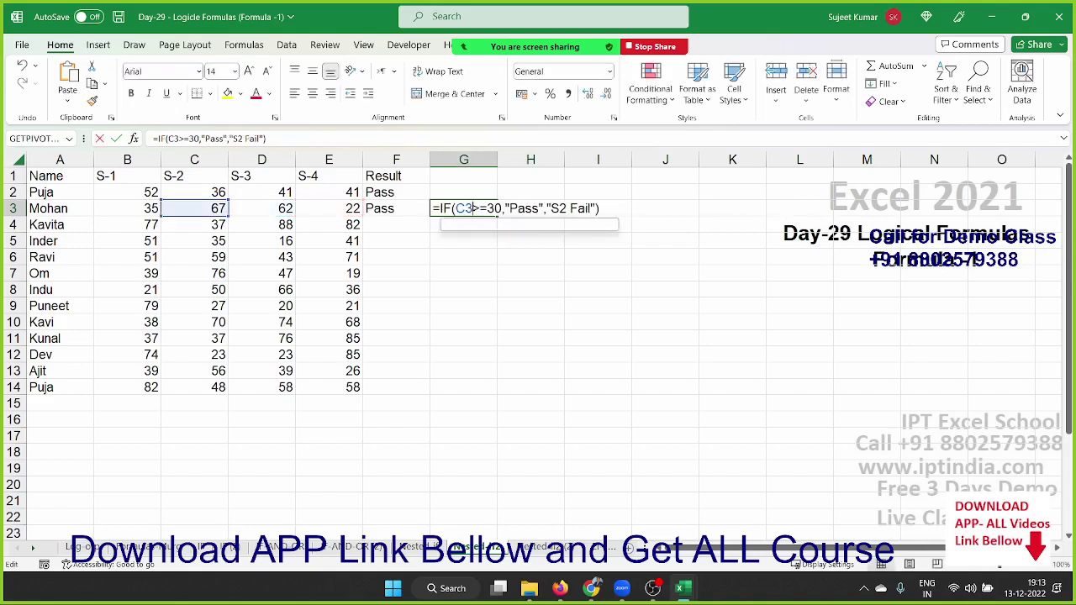
pyautogui.doubleClick(522, 208)
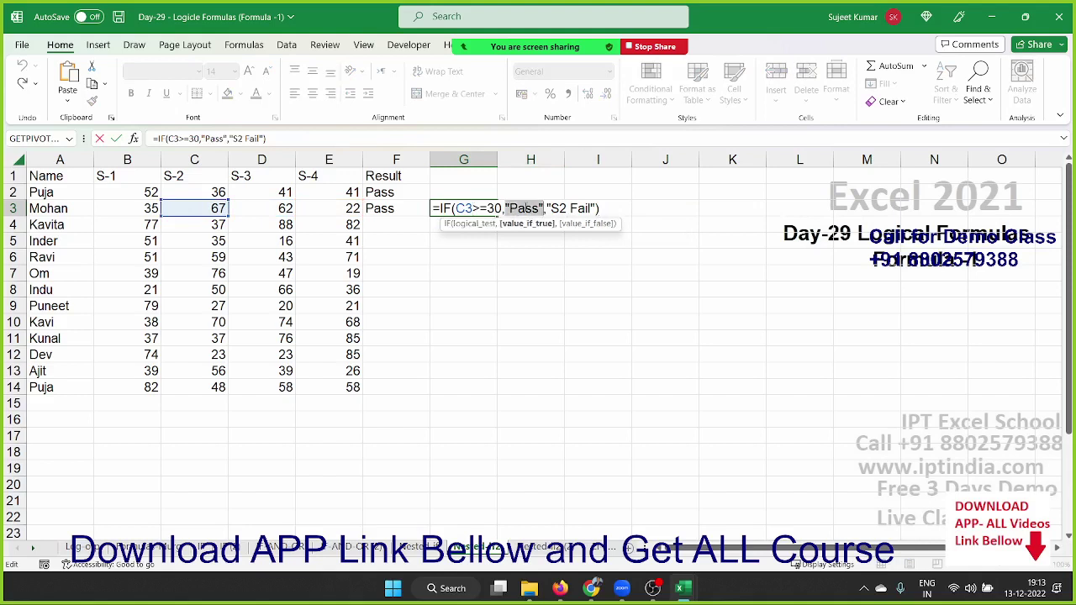
pyautogui.hotkey('ctrl', 'v')
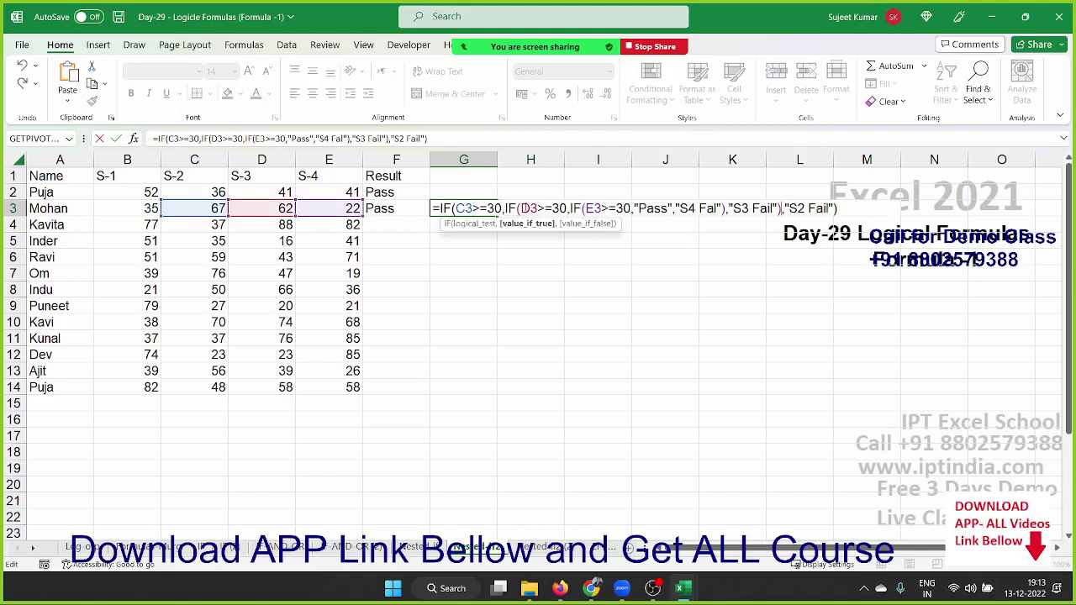
pyautogui.press('Return')
pyautogui.press('Up')
pyautogui.click(524, 207)
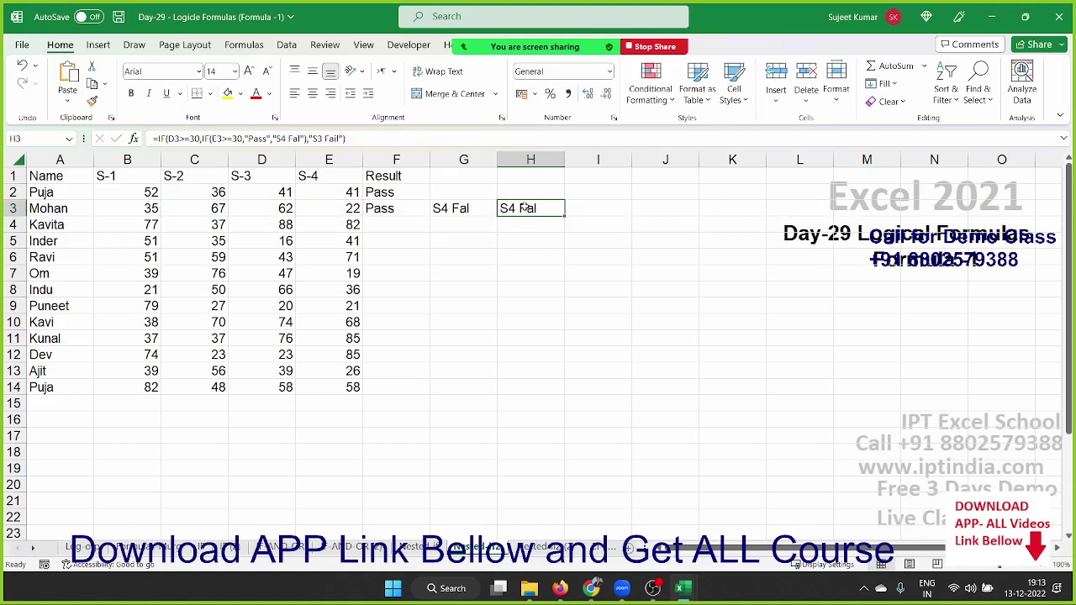
pyautogui.press('Delete')
# Put G3's three-level formula into F3's "Pass" argument, making a four-level nested IF.
pyautogui.click(461, 209)
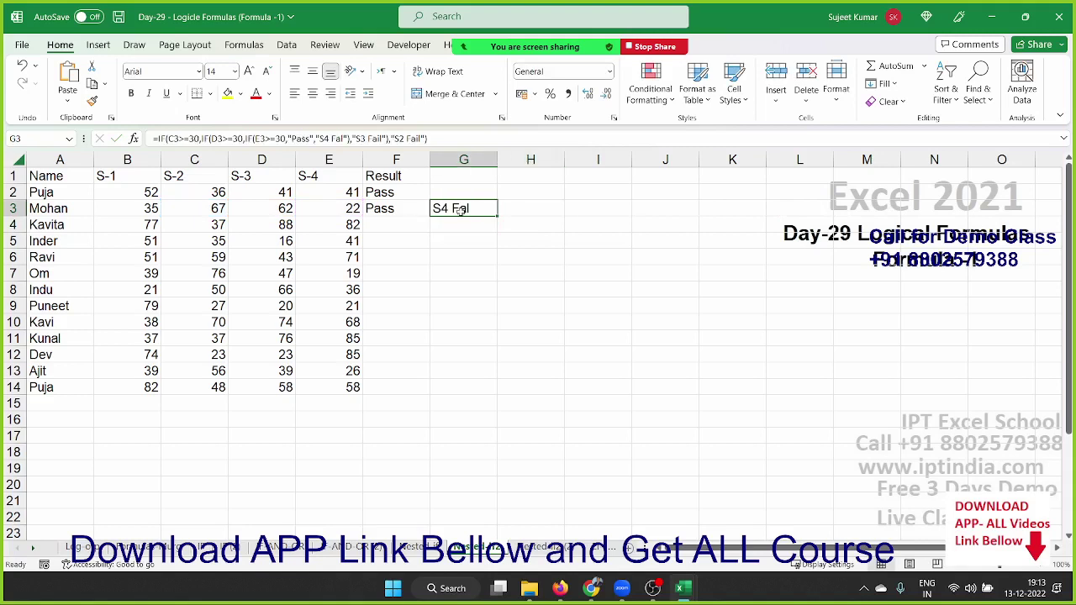
pyautogui.doubleClick(461, 208)
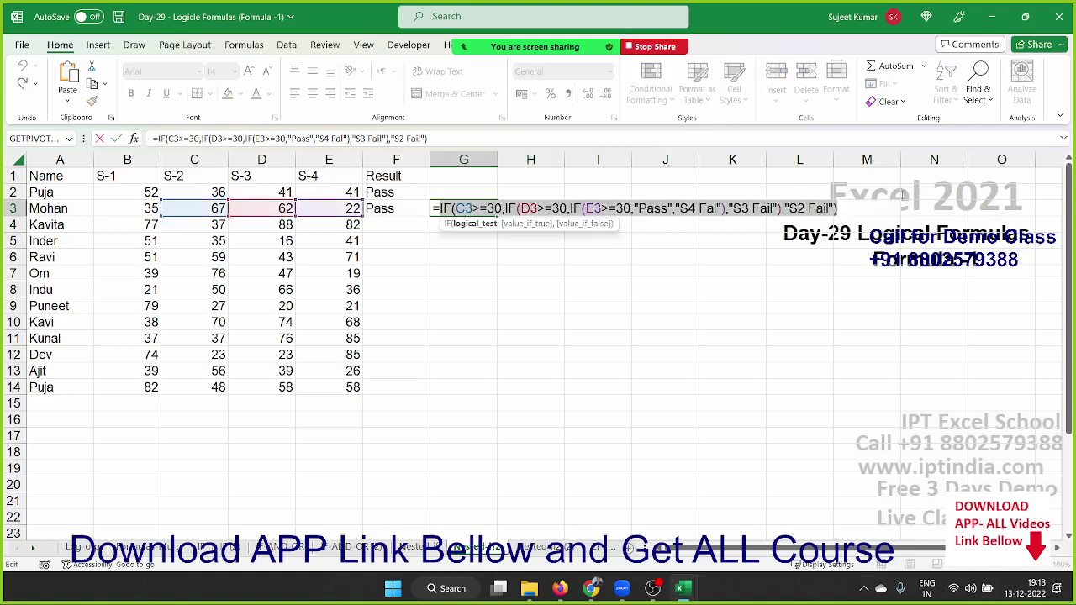
pyautogui.press('Escape')
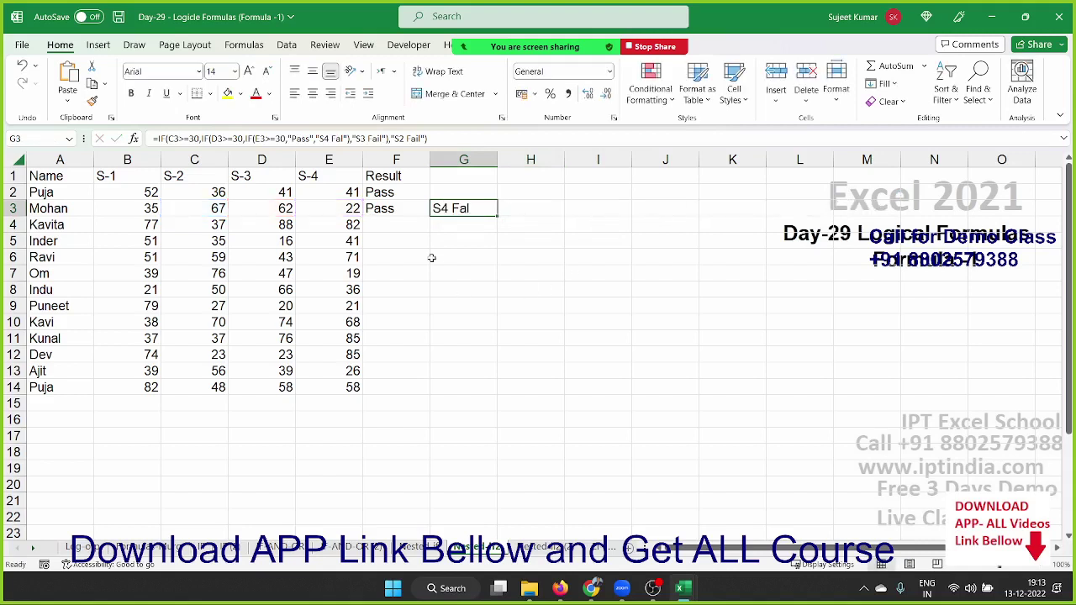
pyautogui.doubleClick(404, 212)
pyautogui.doubleClick(459, 209)
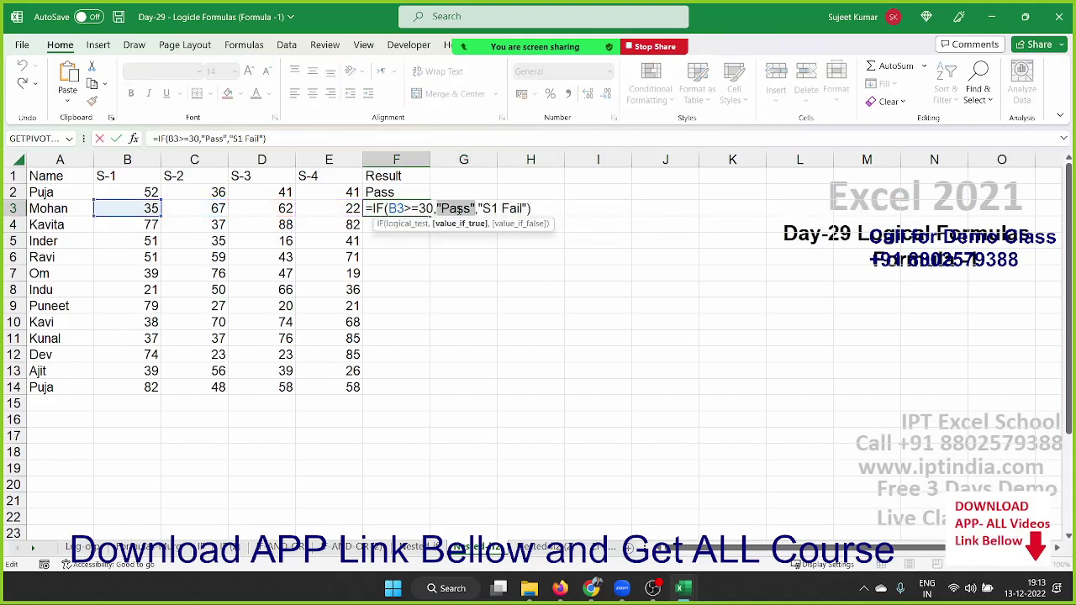
pyautogui.write('IF(C3>=30,IF(D3>=30,IF(E3>=30,"Pass","S4 Fal"),"S3 Fail"),"S2 Fail")')
pyautogui.press('Return')
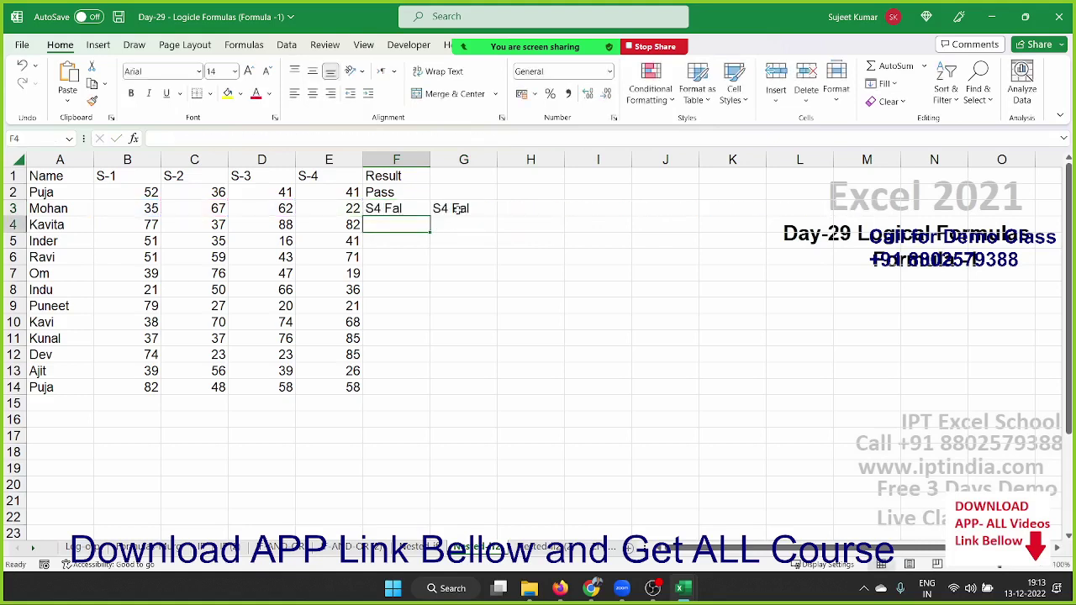
# Fill the nested Result formula from F2 down through F14, then go to the Sales sheet.
pyautogui.click(460, 208)
pyautogui.press('Left')
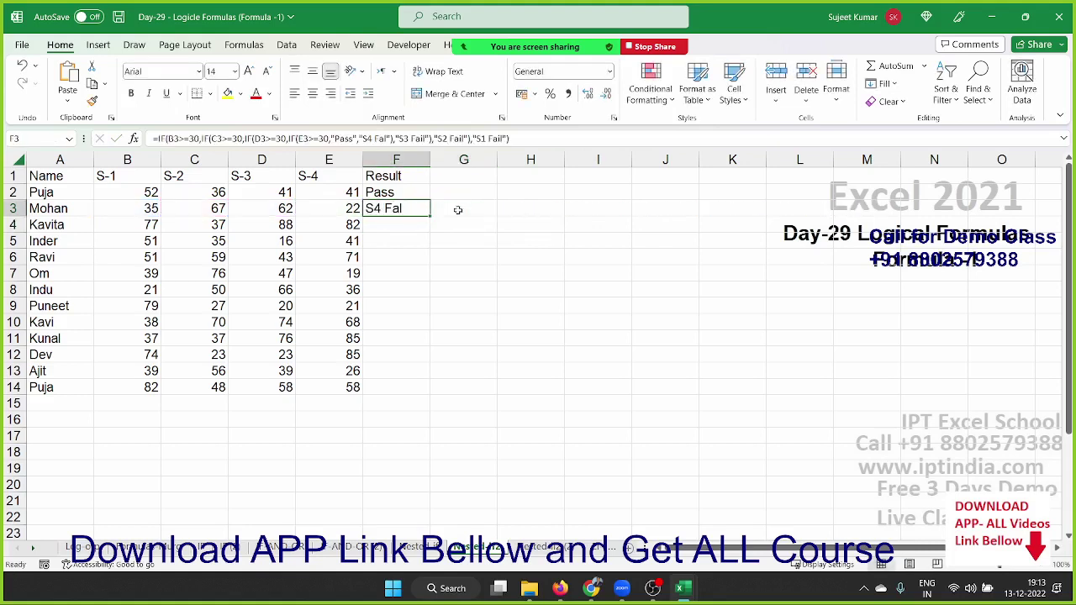
pyautogui.press('Up')
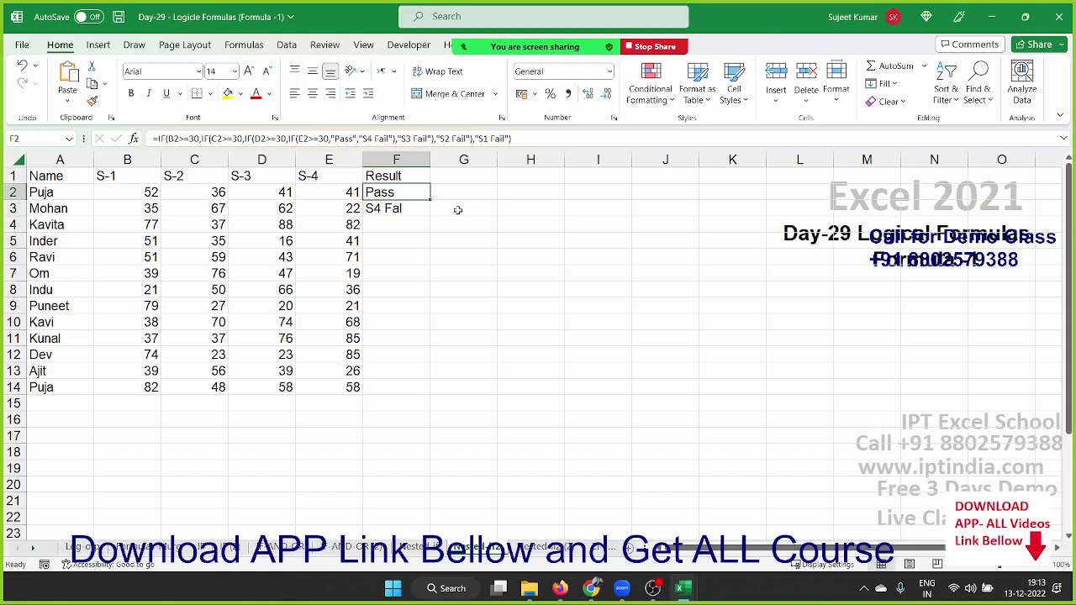
pyautogui.press('Down')
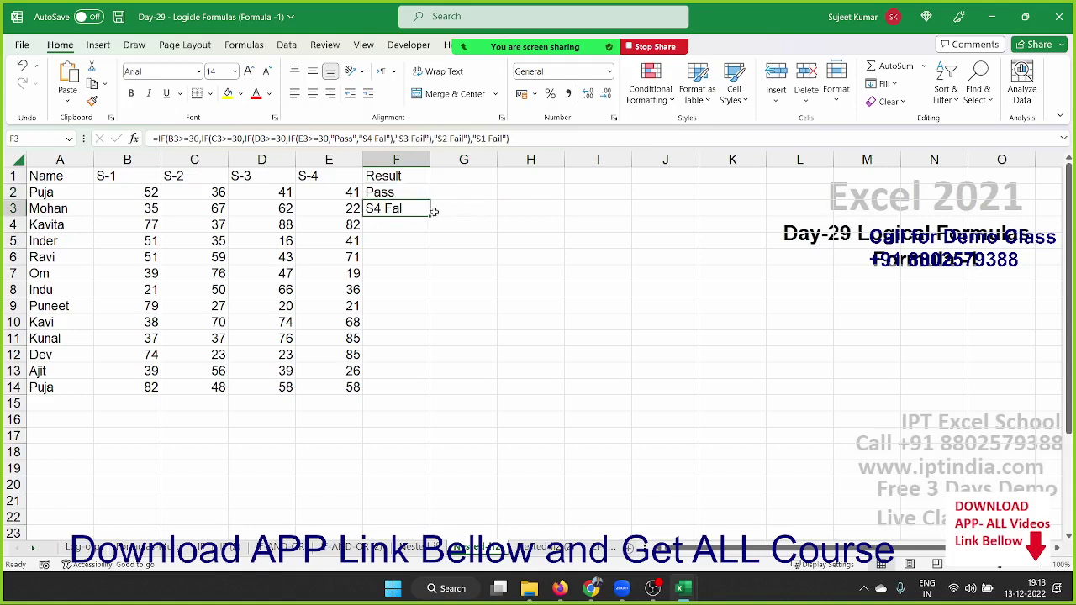
pyautogui.doubleClick(429, 216)
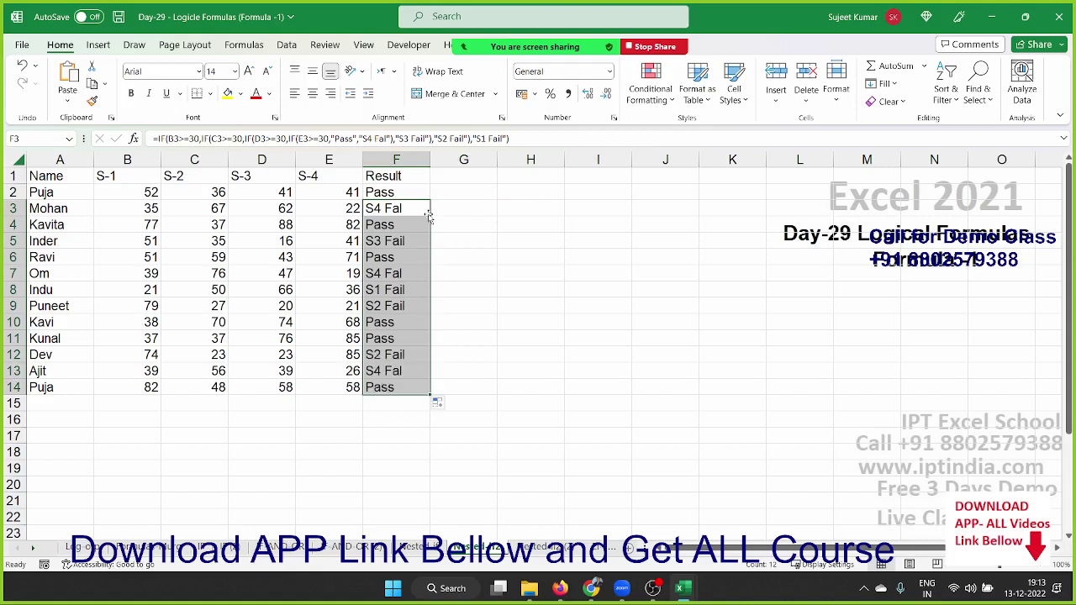
pyautogui.click(422, 197)
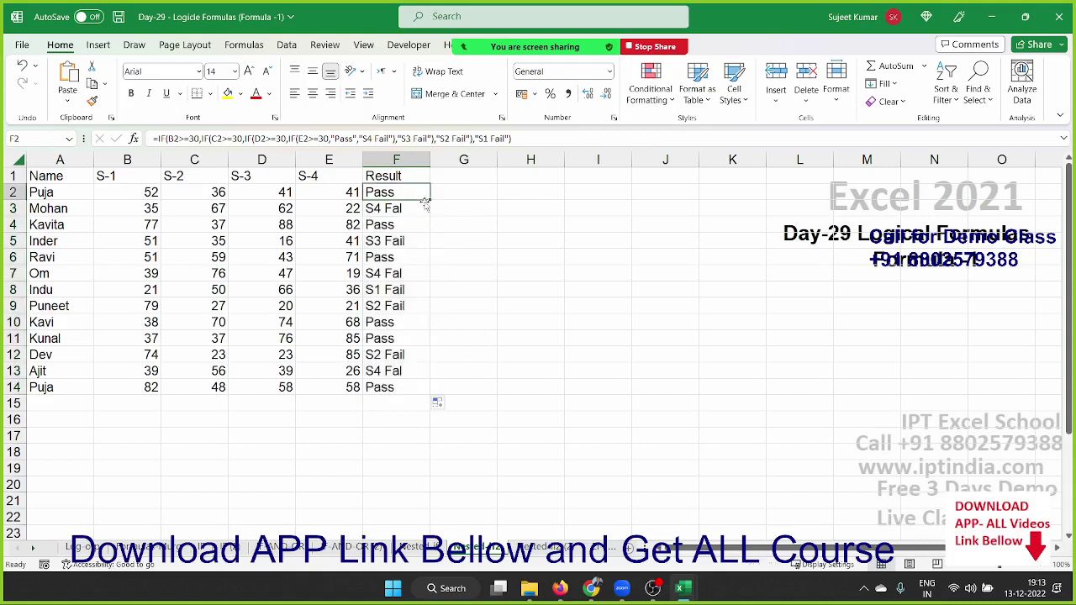
pyautogui.doubleClick(429, 200)
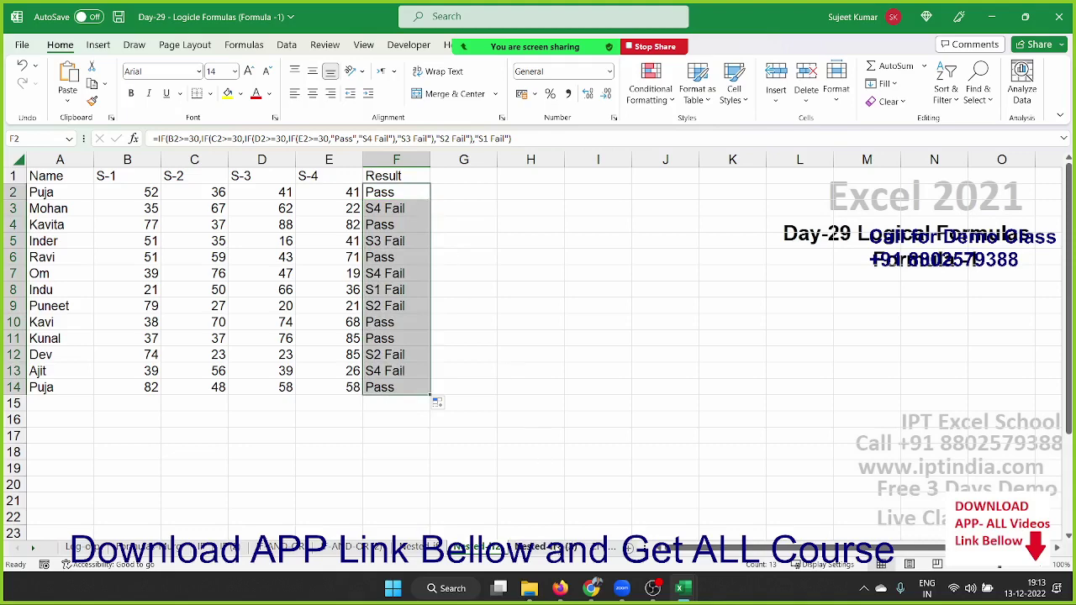
pyautogui.click(554, 549)
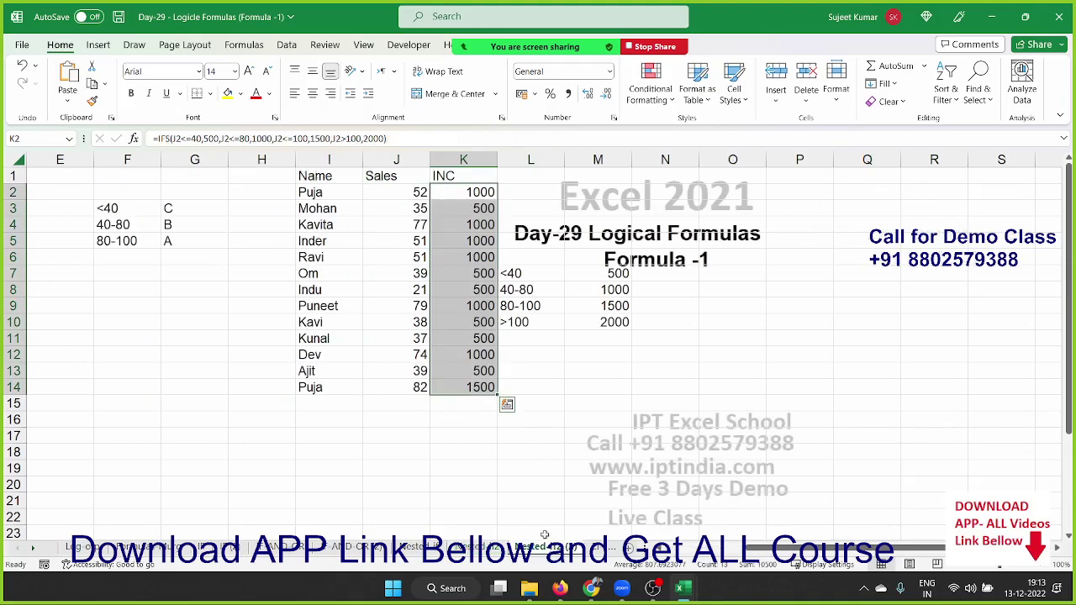
# Scroll down to the Status table and clear G30's existing formula.
pyautogui.click(464, 547)
pyautogui.click(277, 417)
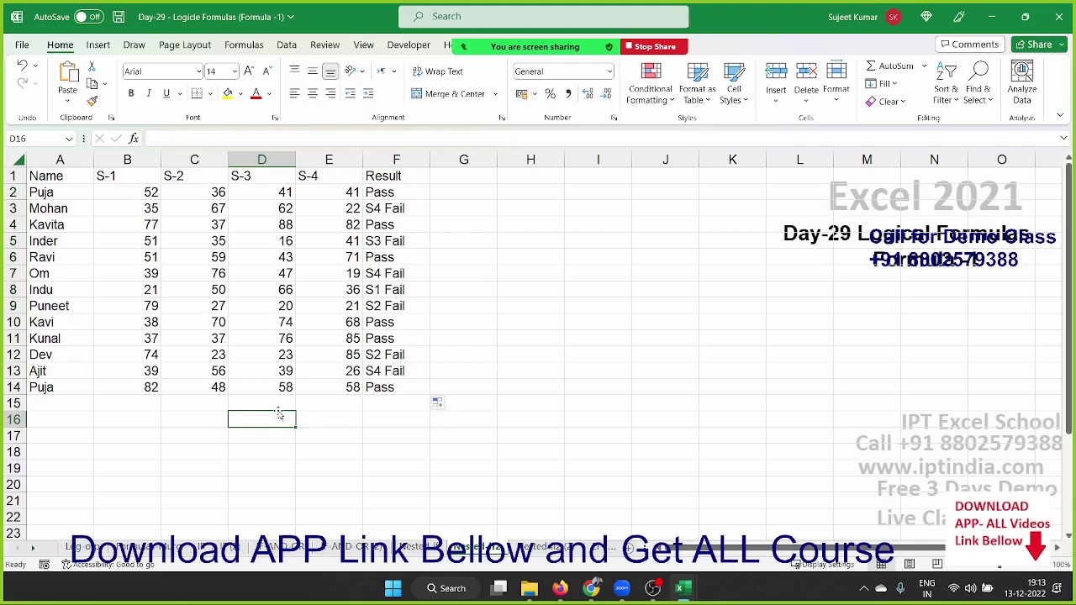
pyautogui.click(168, 338)
pyautogui.scroll(-2, 167, 340)
pyautogui.scroll(-1, 166, 341)
pyautogui.scroll(-2, 166, 340)
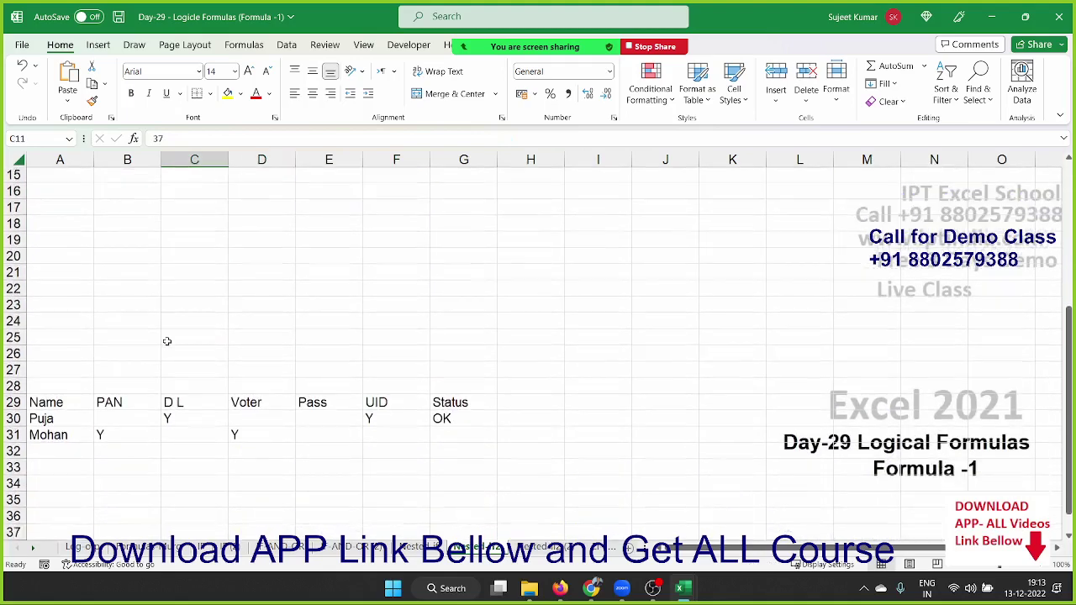
pyautogui.click(454, 388)
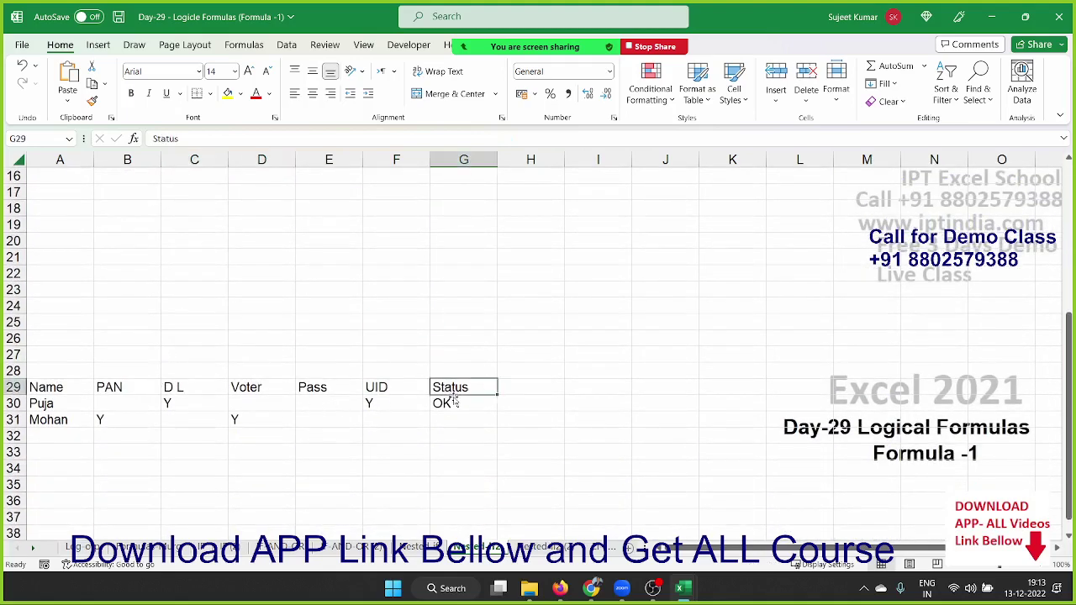
pyautogui.click(454, 404)
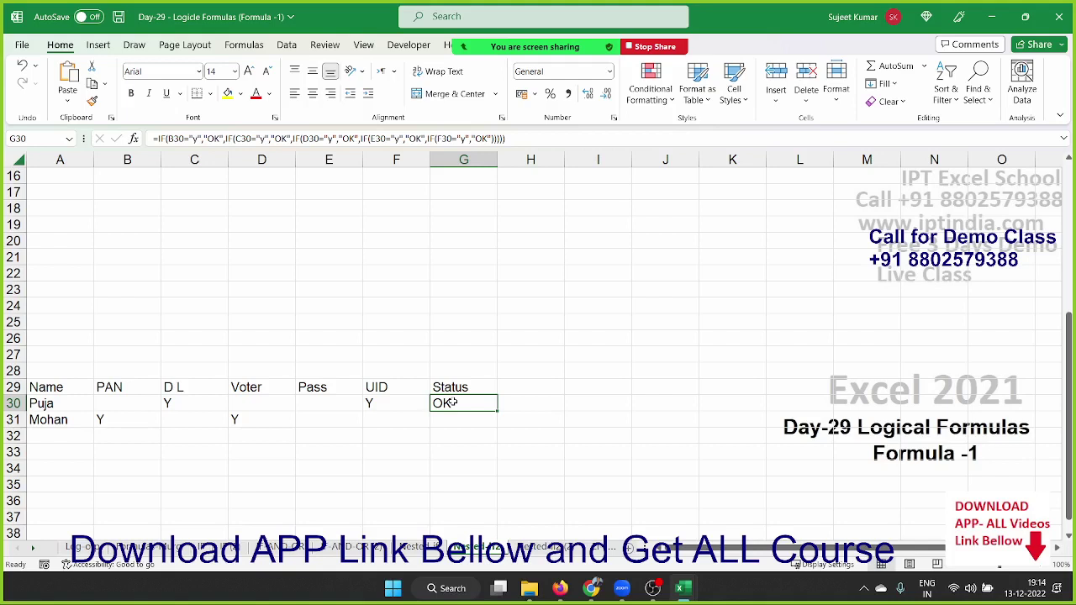
pyautogui.press('Delete')
# Start G30's IF: B30="y" returns "OK", otherwise nest a C30="y" test.
pyautogui.write('=')
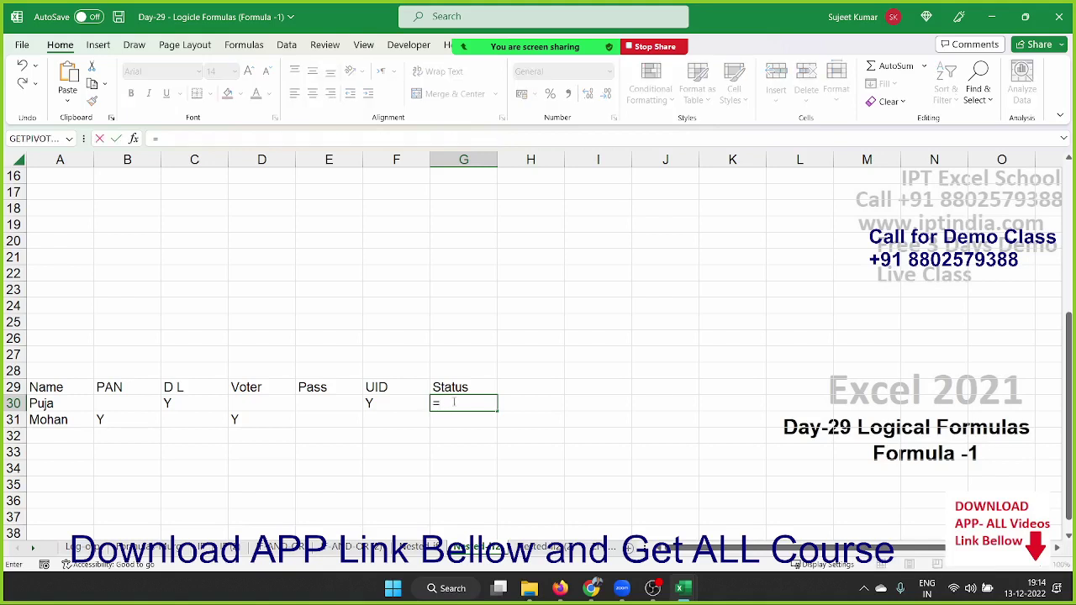
pyautogui.write('if')
pyautogui.press('Tab')
pyautogui.press('Left')
pyautogui.press('Left')
pyautogui.press('Left')
pyautogui.press('Left')
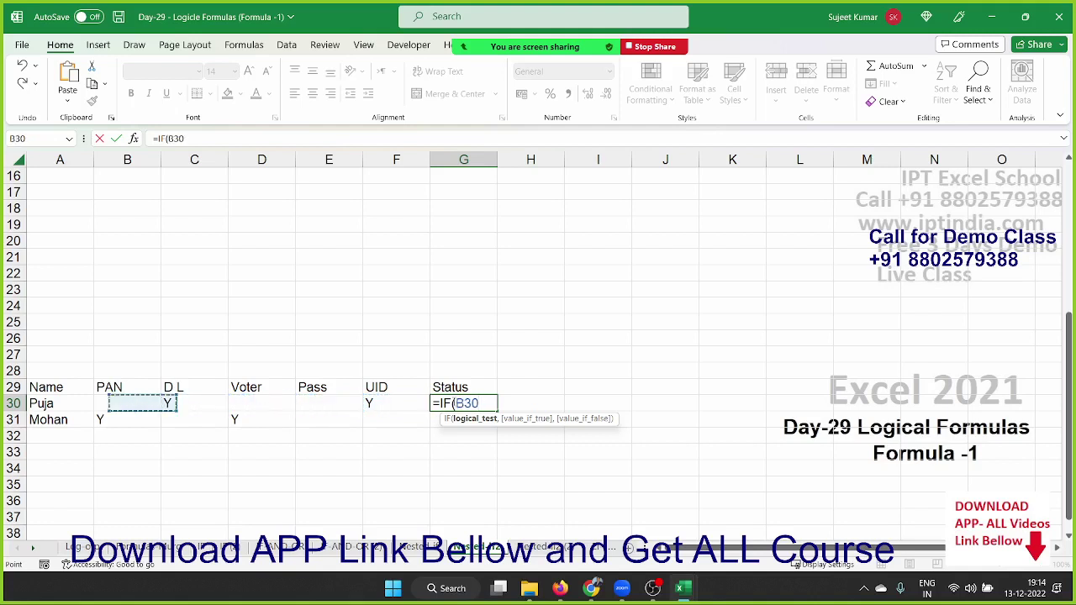
pyautogui.write('="y')
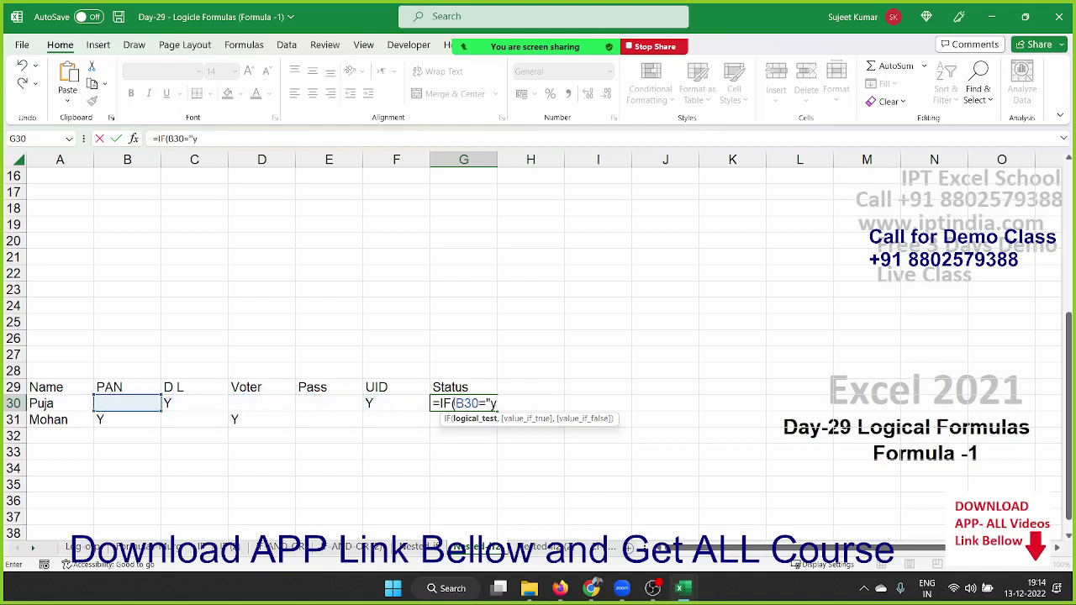
pyautogui.write('"')
pyautogui.write(',"')
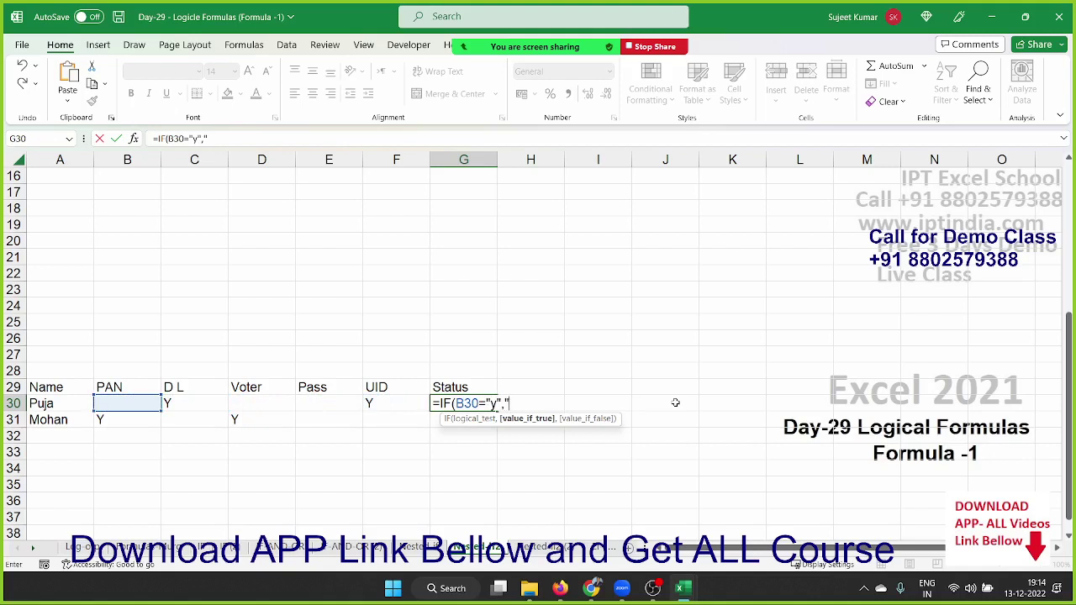
pyautogui.write('OK')
pyautogui.write('"')
pyautogui.write(',')
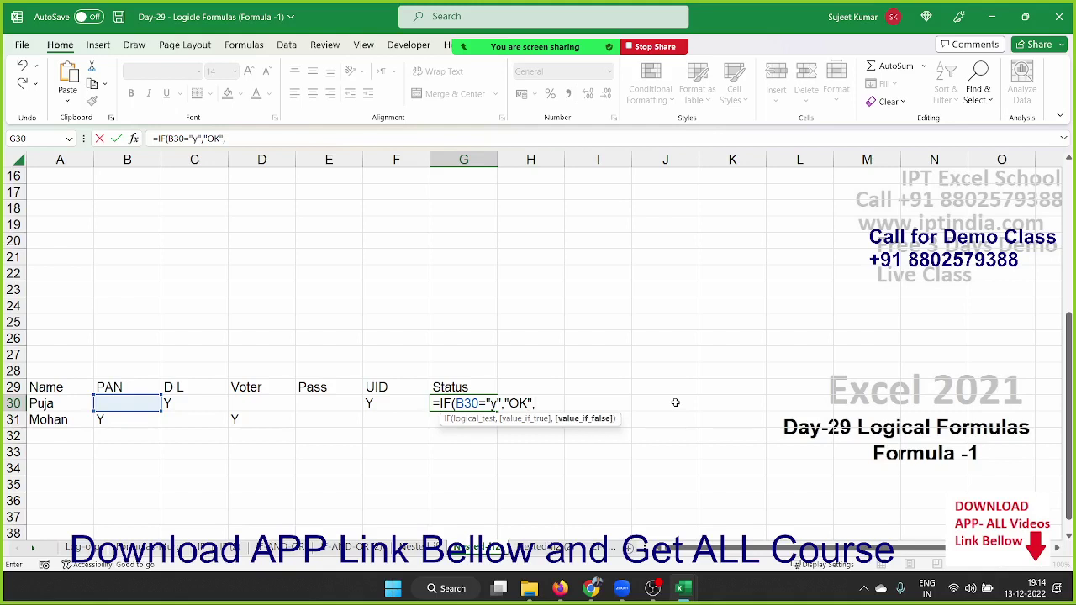
pyautogui.write('IF(')
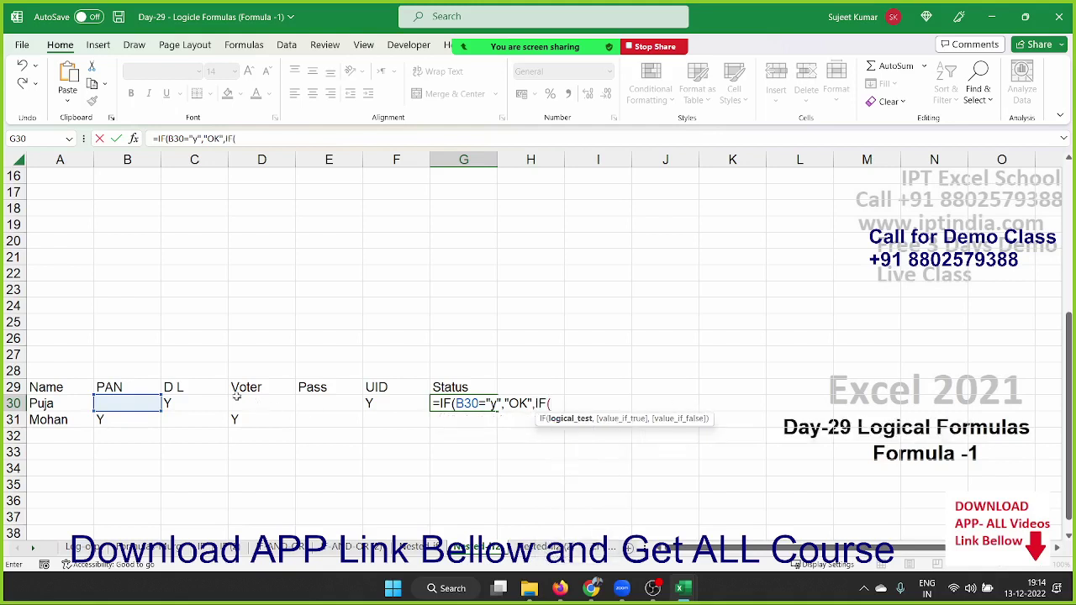
pyautogui.click(201, 403)
pyautogui.write('=')
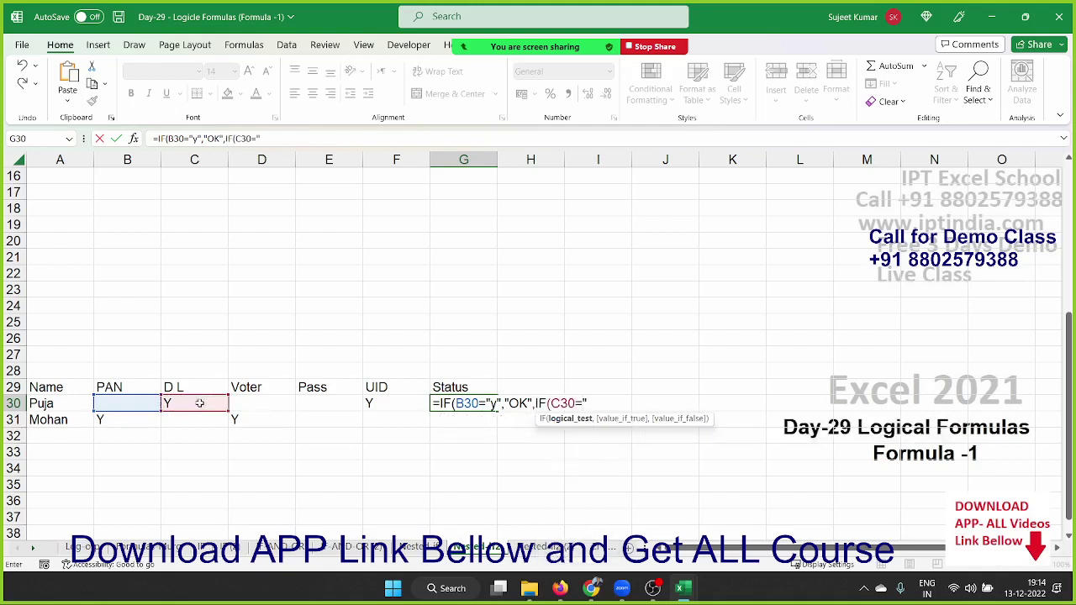
pyautogui.write('"y","')
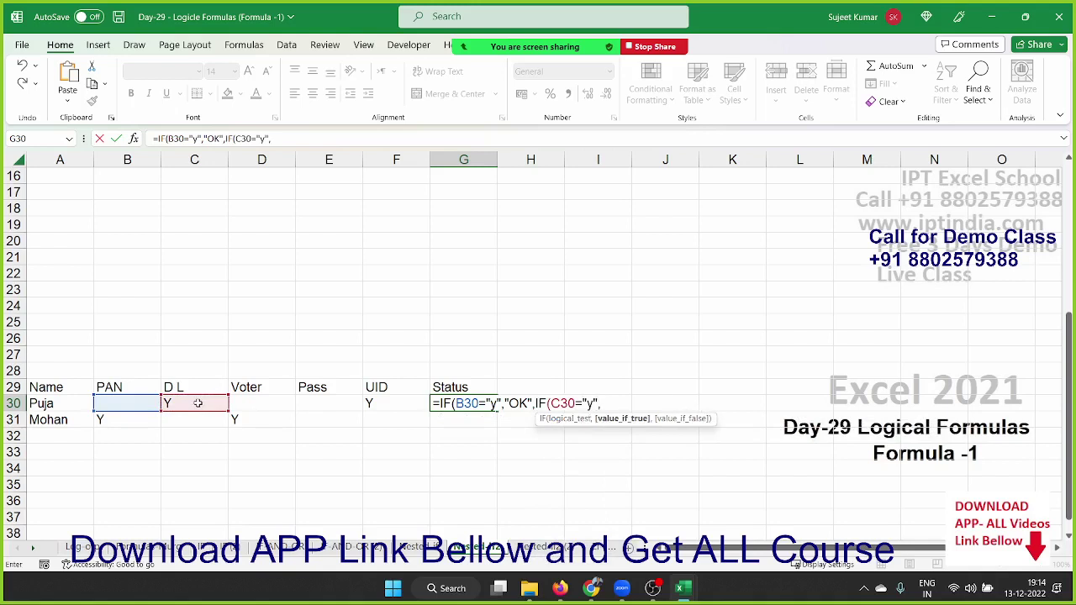
pyautogui.write('O')
pyautogui.write('K"')
pyautogui.write(',IF(')
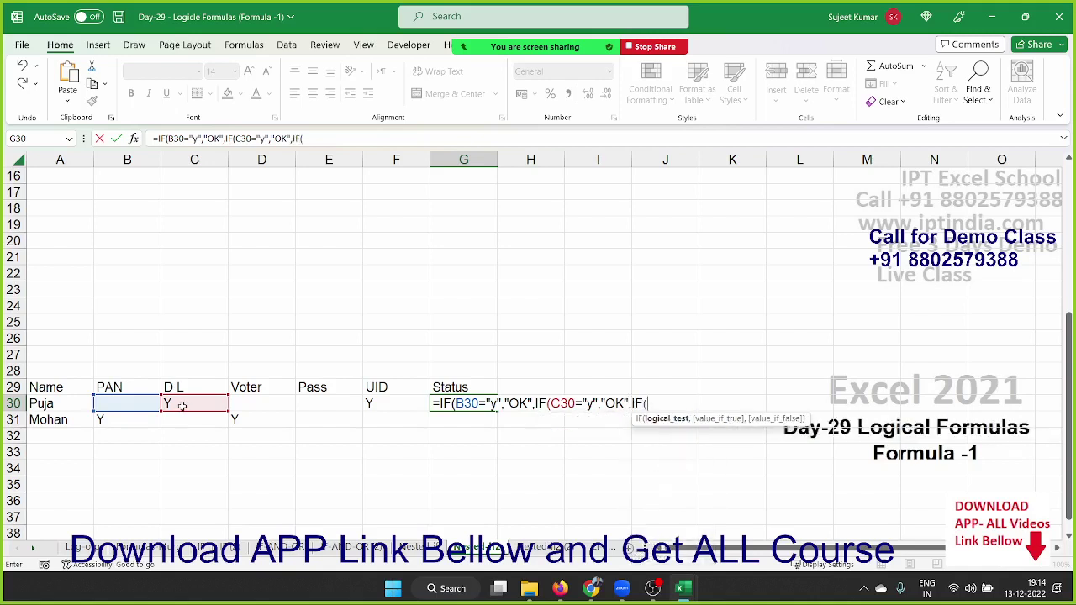
# Add D30, E30 and F30 tests returning "OK", with "Pending" as the final result.
pyautogui.click(259, 405)
pyautogui.write('=')
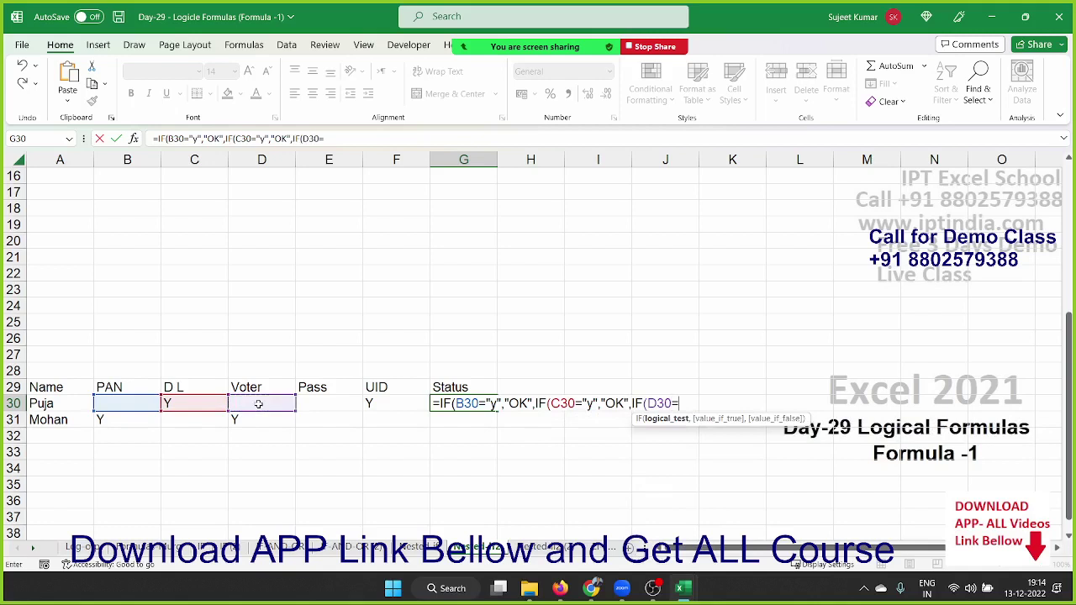
pyautogui.write('"y",')
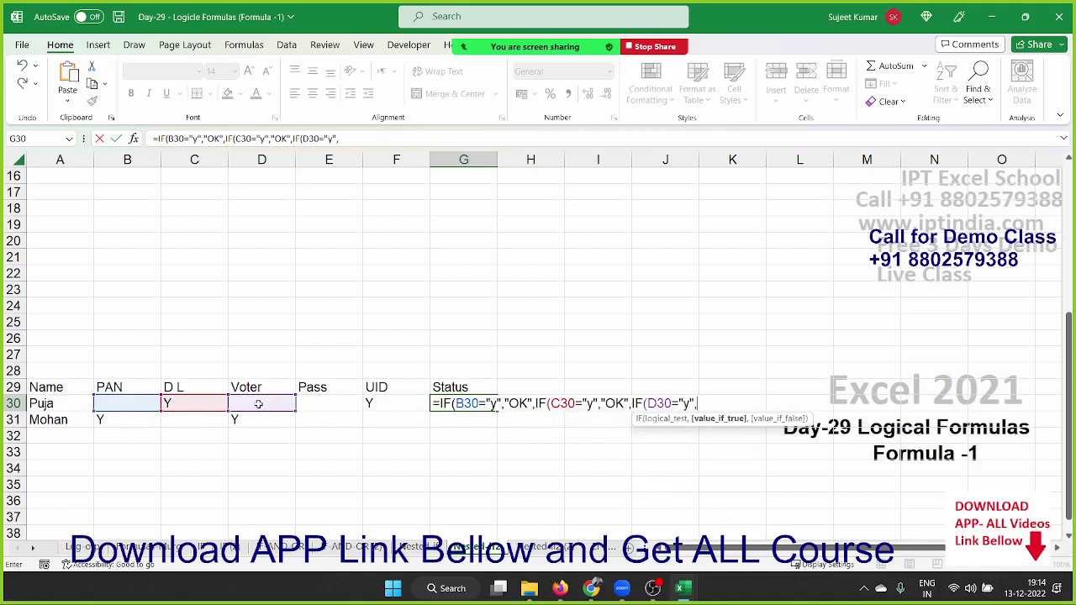
pyautogui.write('"OK')
pyautogui.write('",')
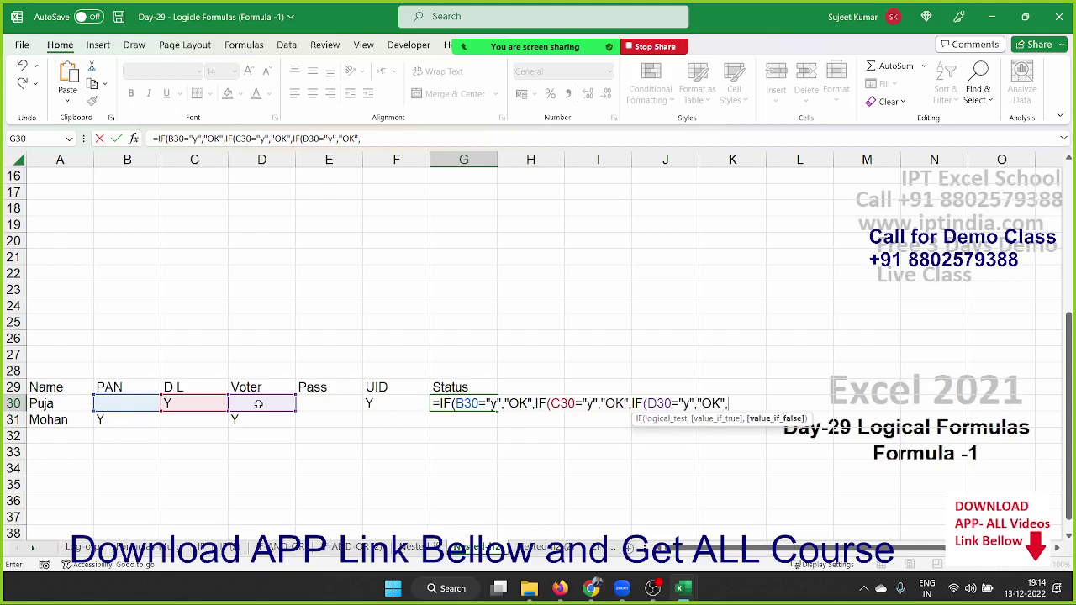
pyautogui.write('IF(')
pyautogui.click(343, 392)
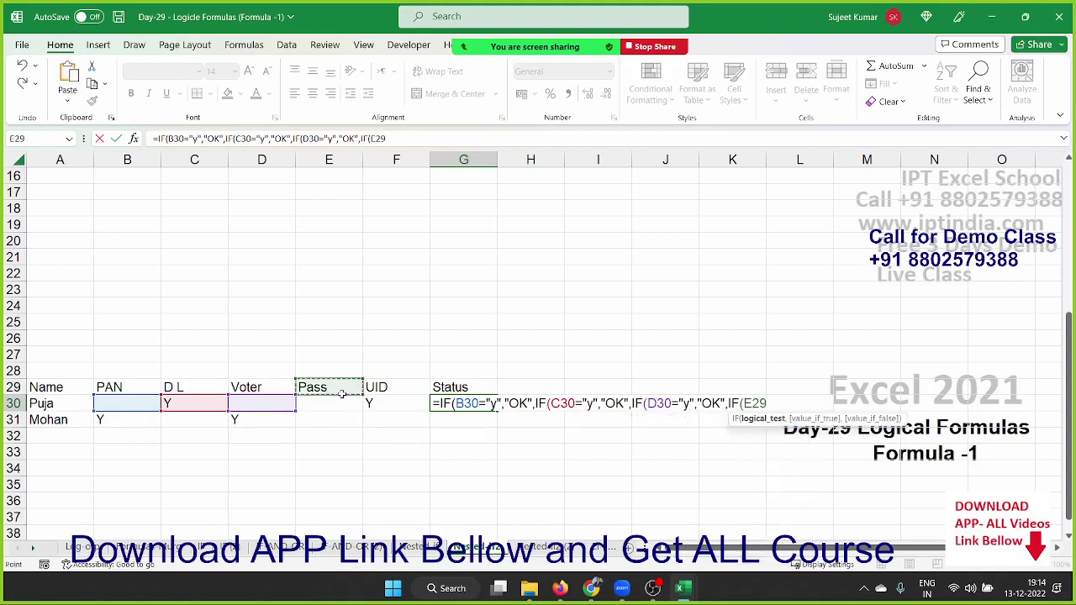
pyautogui.click(344, 400)
pyautogui.write('=')
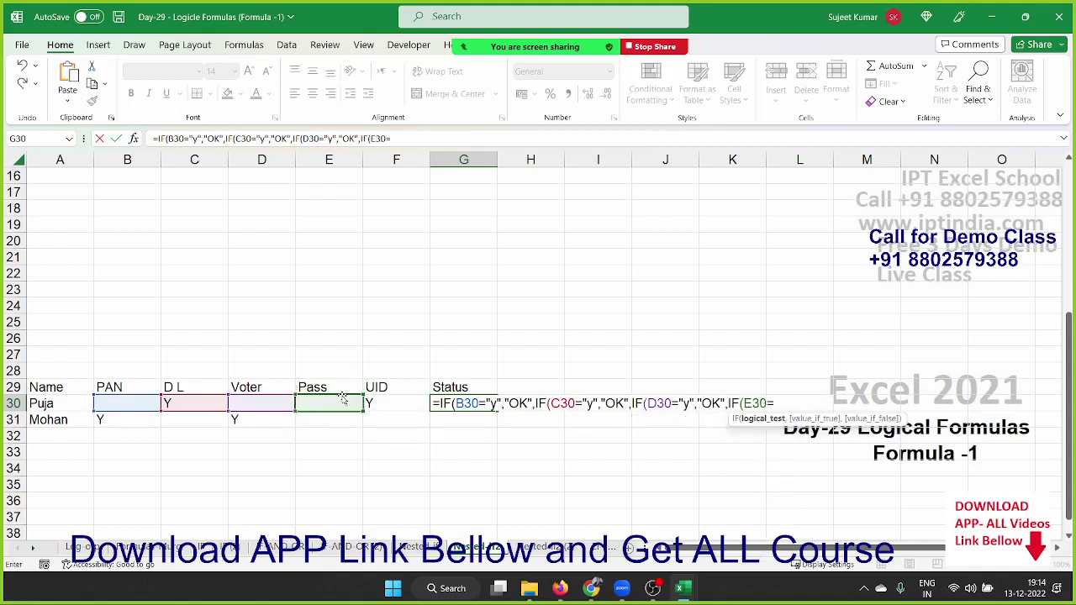
pyautogui.write('"Y"')
pyautogui.write(',"OK"')
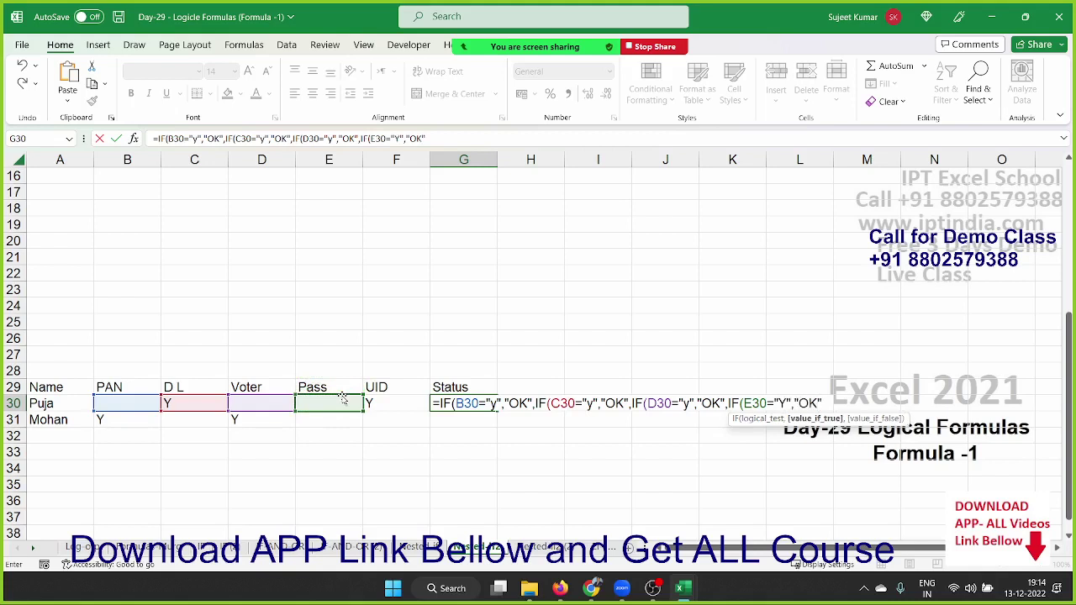
pyautogui.write(',I')
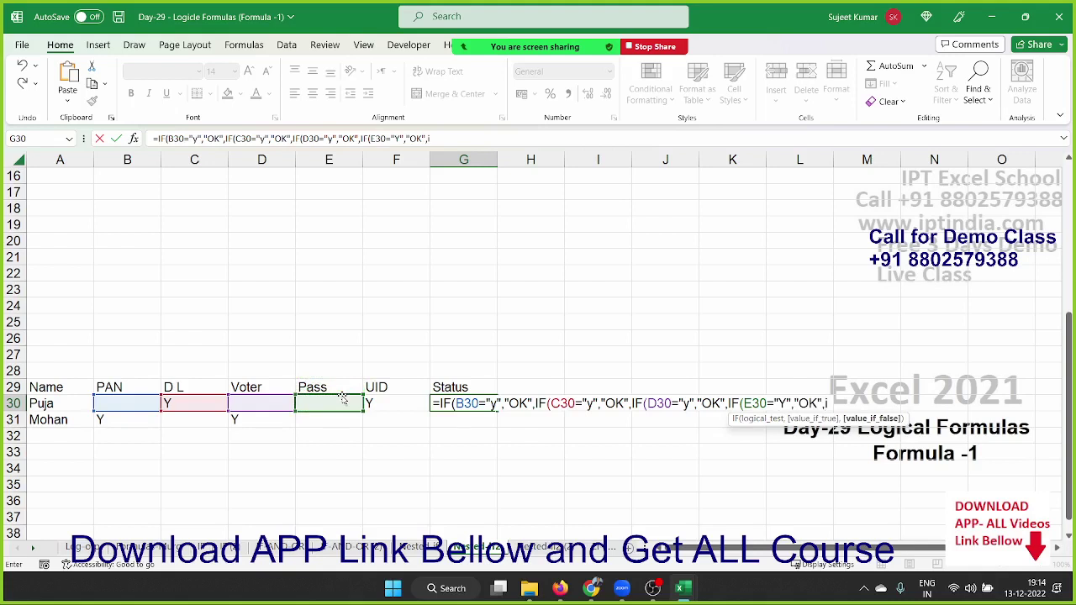
pyautogui.write('F(')
pyautogui.click(373, 404)
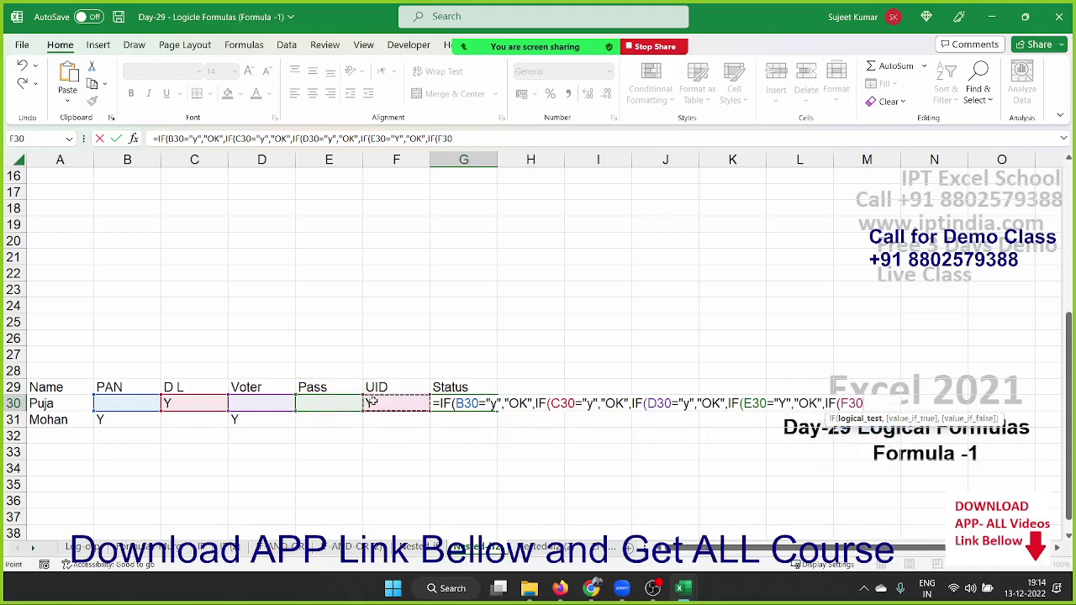
pyautogui.write('="y')
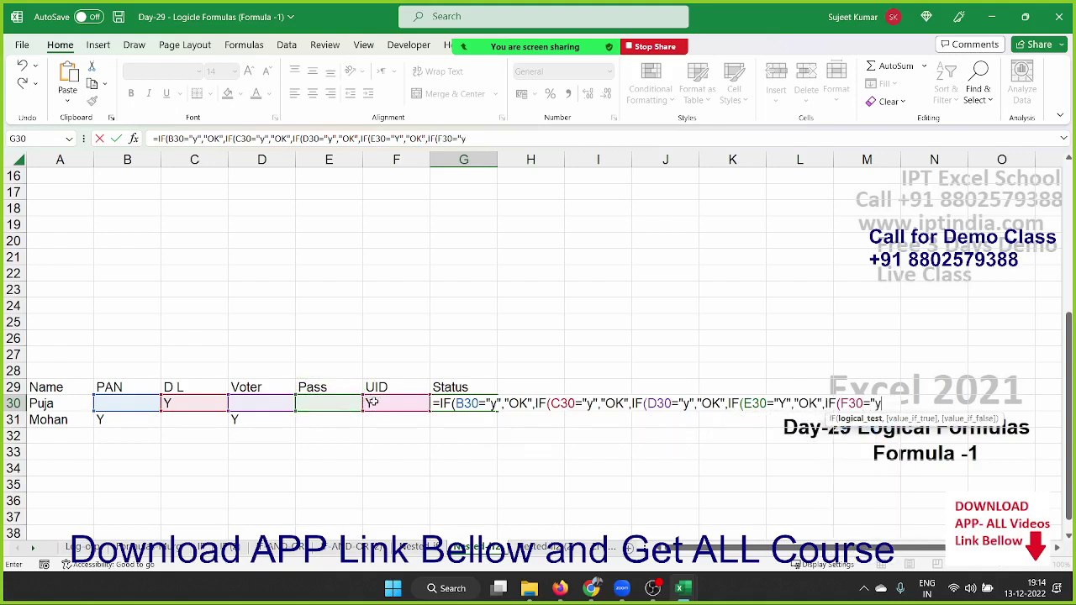
pyautogui.write('","O')
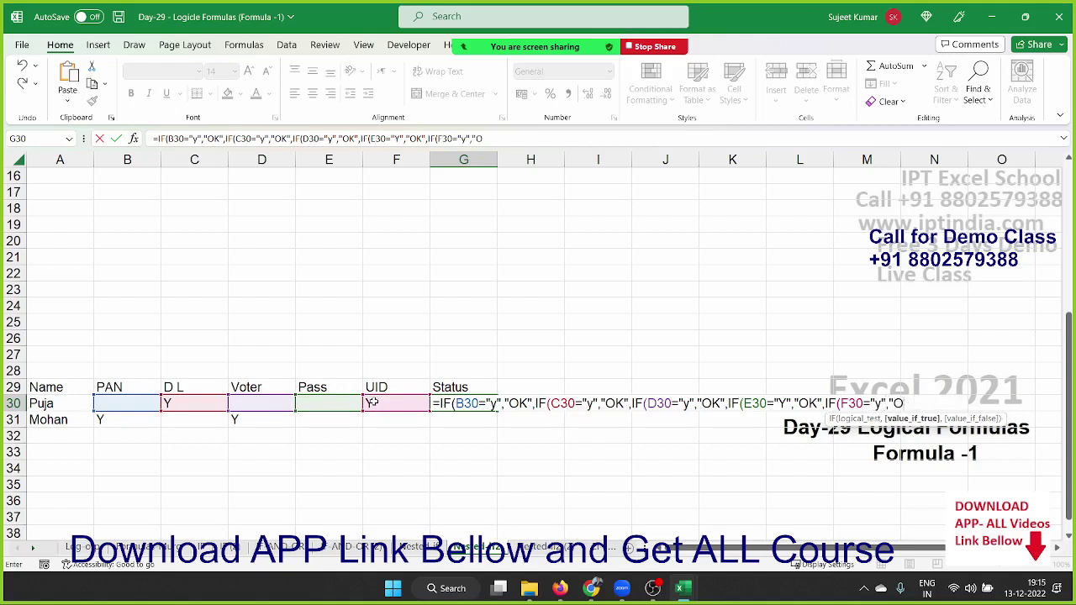
pyautogui.write('K","')
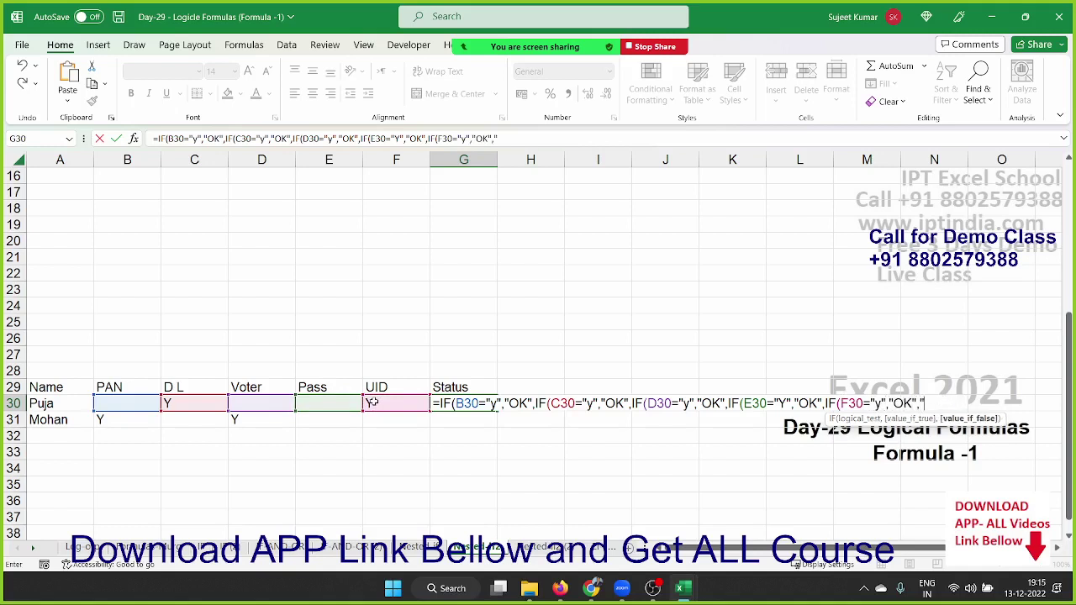
pyautogui.write('Ped')
pyautogui.press('BackSpace')
pyautogui.write('n')
pyautogui.write('ding')
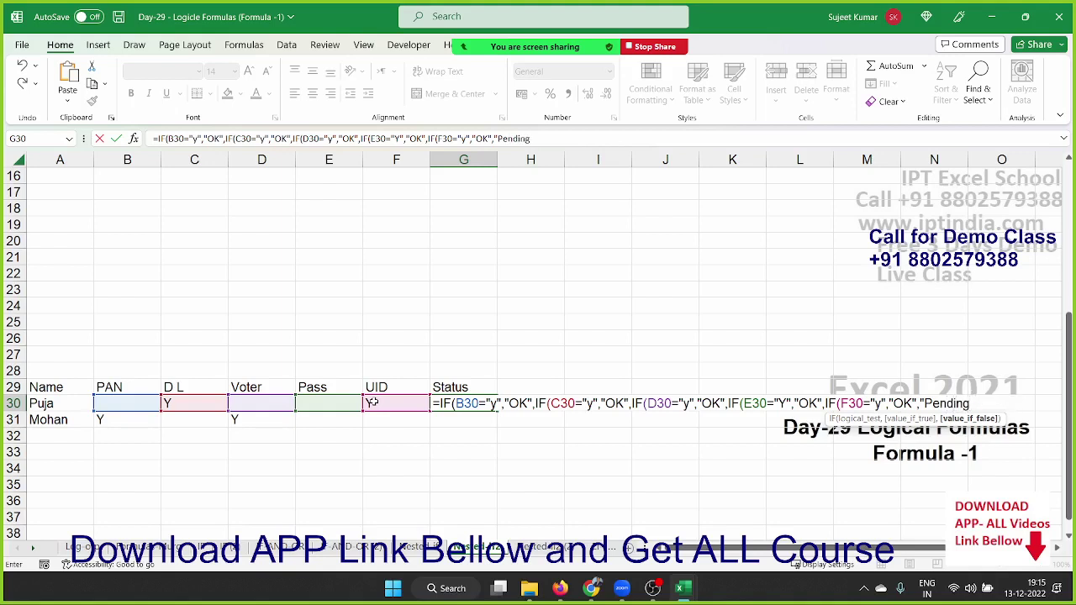
pyautogui.write('"')
pyautogui.press('Return')
pyautogui.press('Return')
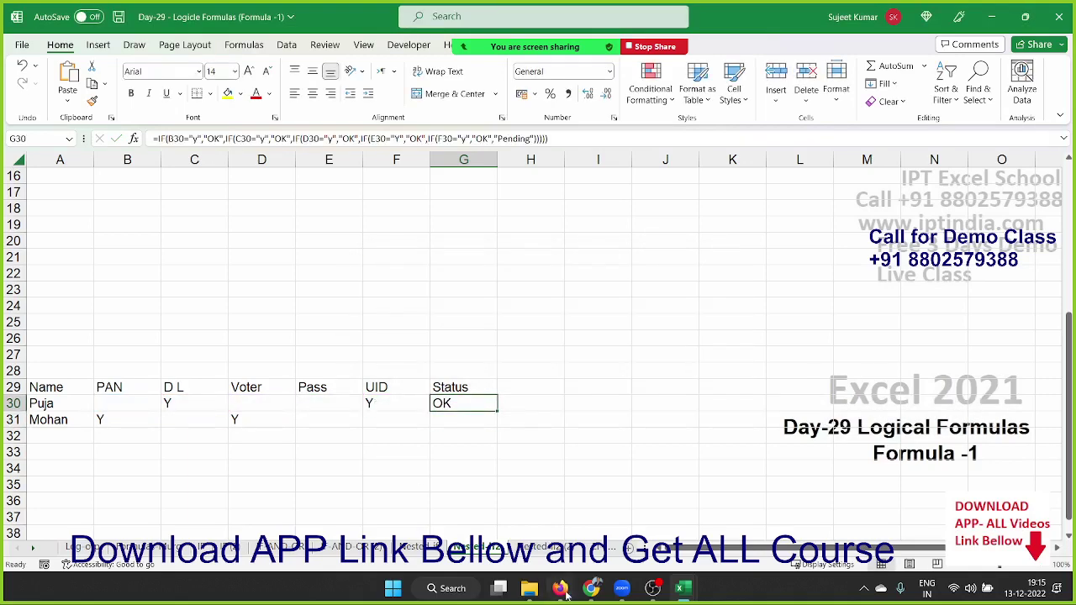
# On the marks sheet, select C2:D14 and delete the old grade results.
pyautogui.click(543, 548)
pyautogui.click(262, 271)
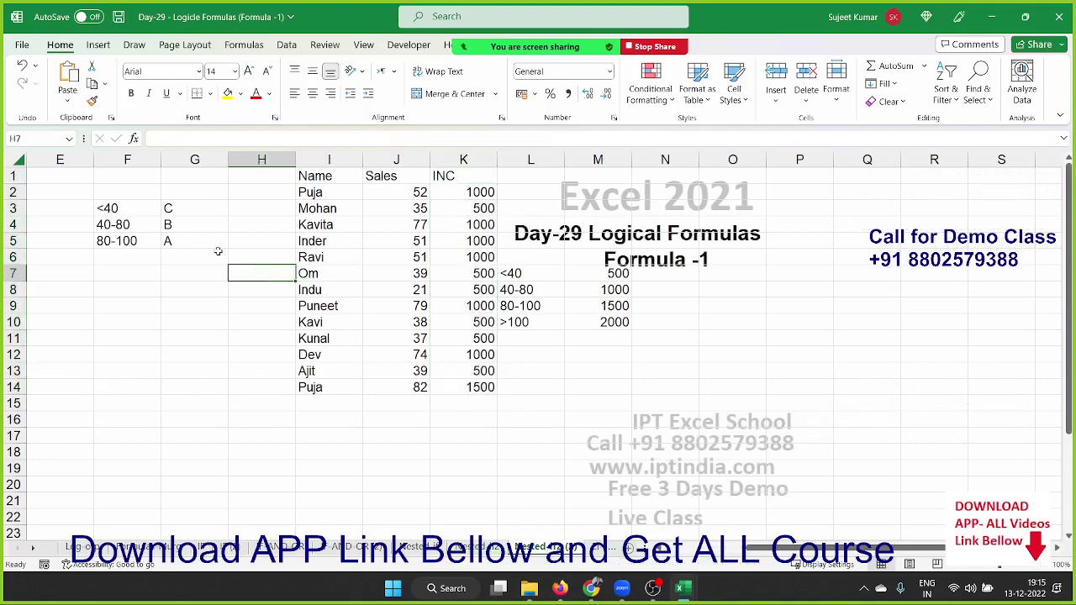
pyautogui.press('Left')
pyautogui.press('Left')
pyautogui.press('Left')
pyautogui.press('Left')
pyautogui.press('Left')
pyautogui.press('Left')
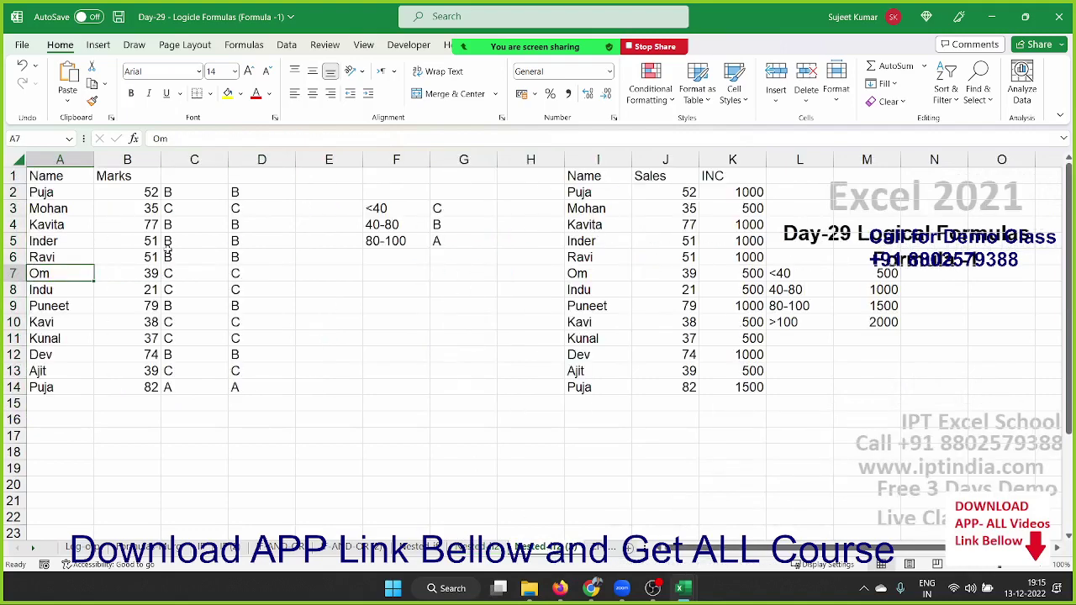
pyautogui.press('Up')
pyautogui.press('Up')
pyautogui.press('Up')
pyautogui.press('Up')
pyautogui.press('Right')
pyautogui.press('Right')
pyautogui.press('Up')
pyautogui.hotkey('shift', 'Right')
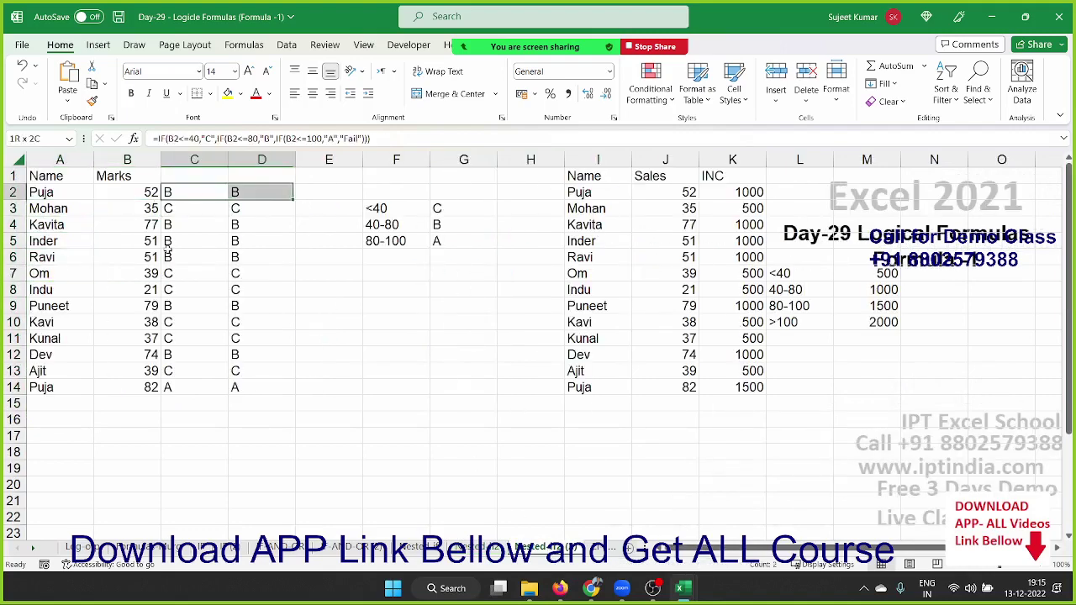
pyautogui.hotkey('ctrl', 'shift', 'Down')
pyautogui.press('Delete')
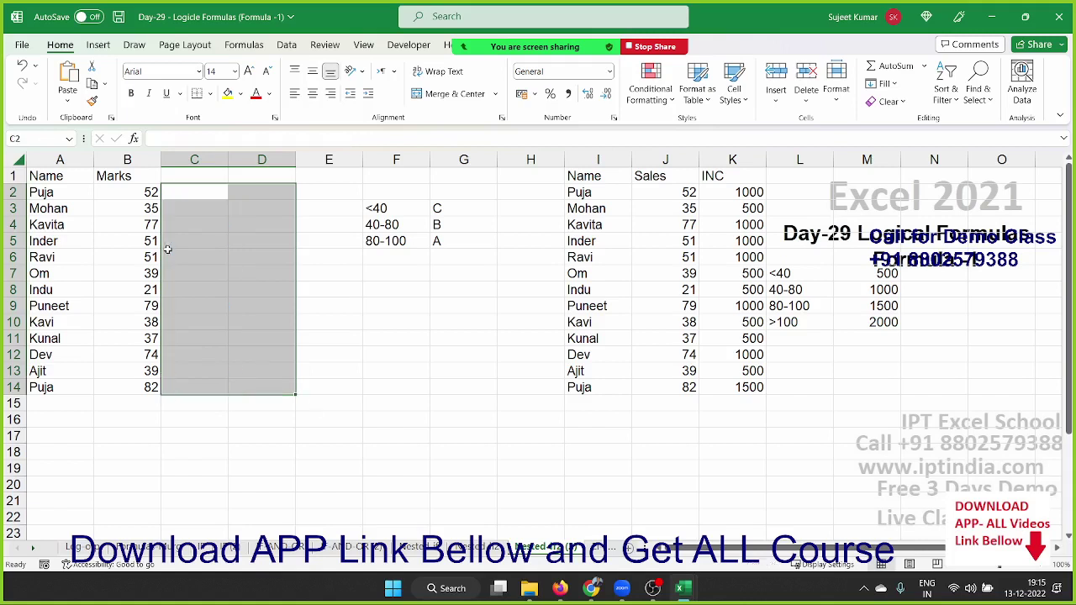
# Check the grade bands in F3:F5, then return to cell C2.
pyautogui.press('Right')
pyautogui.press('Right')
pyautogui.press('Right')
pyautogui.press('Down')
pyautogui.hotkey('shift', 'Down')
pyautogui.hotkey('shift', 'Down')
pyautogui.press('Up')
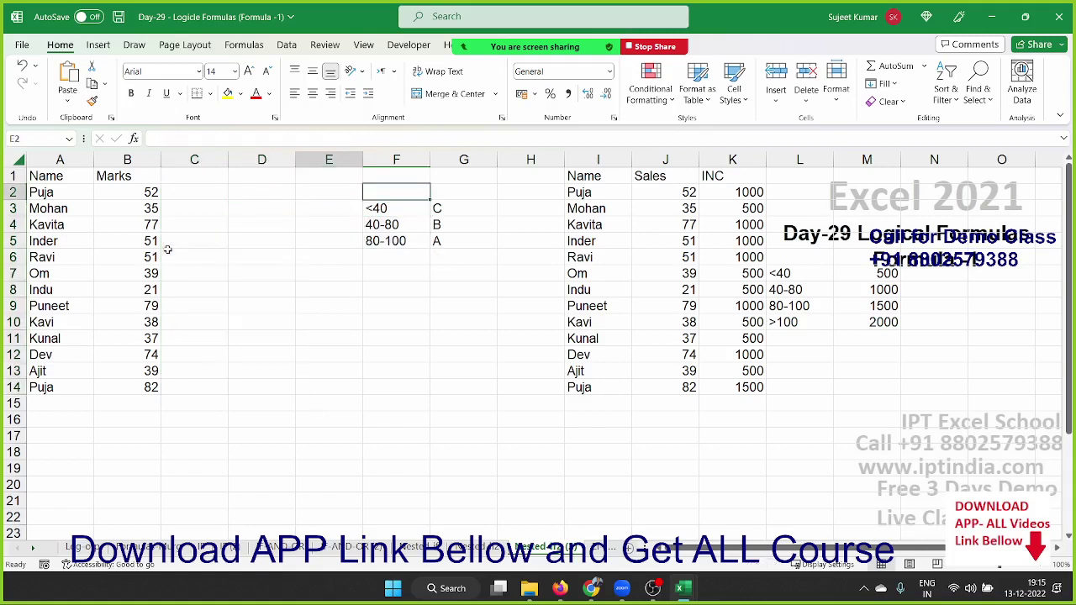
pyautogui.press('Left')
pyautogui.press('Left')
pyautogui.press('Left')
# Enter =IF(B2<=40,"C",IF(B2<=80,"B",IF(B2<=100,"A","Fail"))) in C2, accepting the suggested correction.
pyautogui.write('=if(')
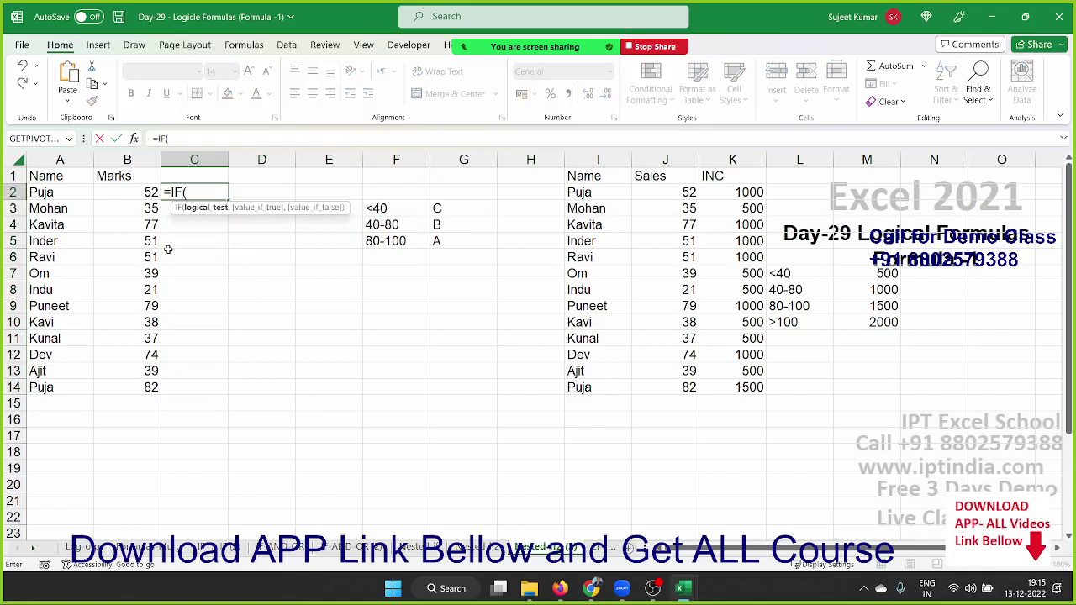
pyautogui.press('Left')
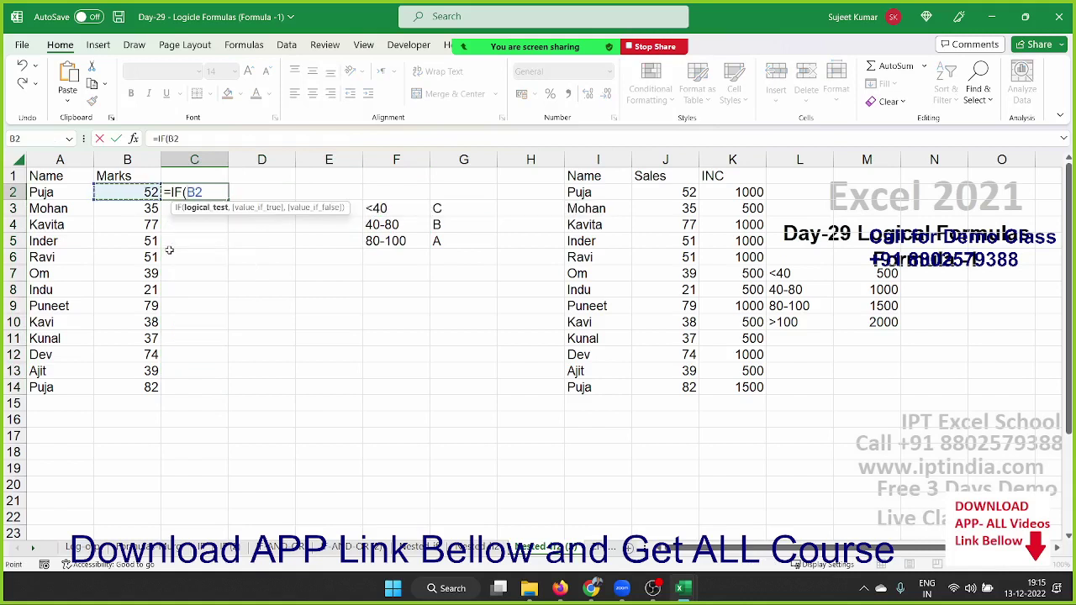
pyautogui.write('<=40')
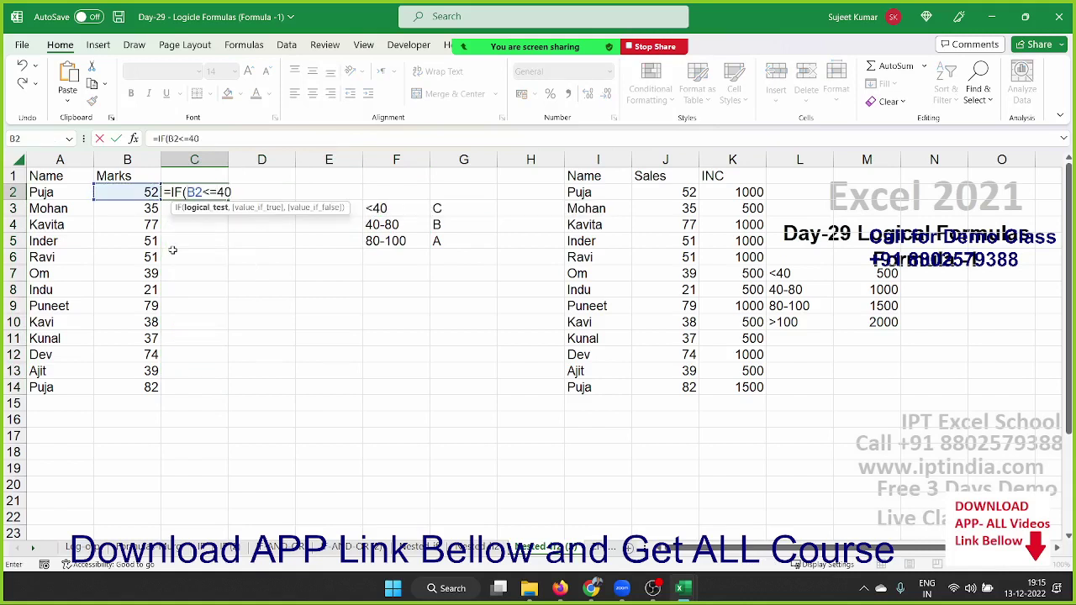
pyautogui.write(',"')
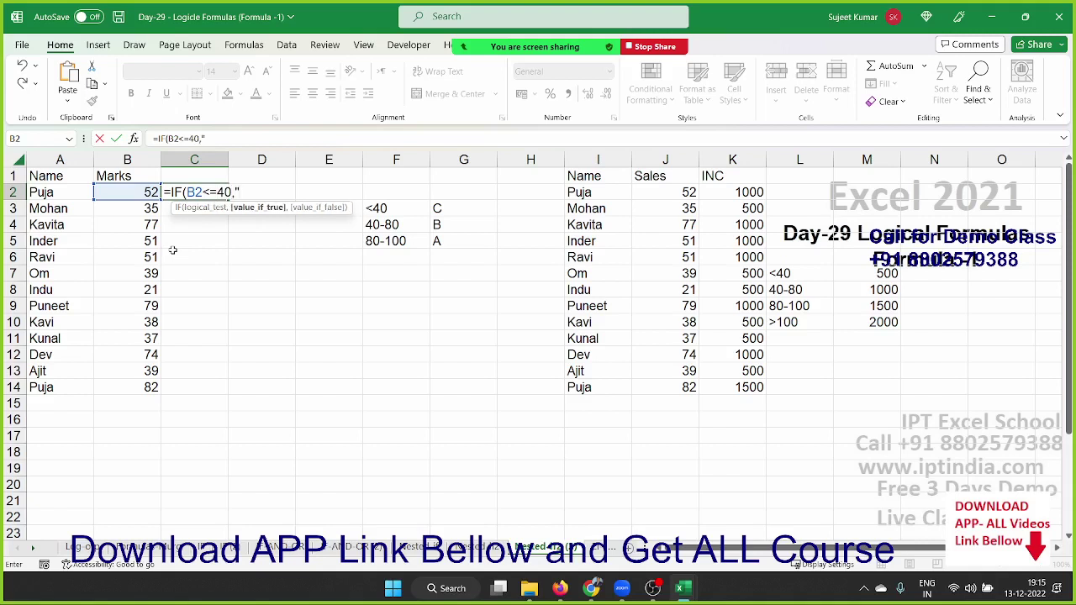
pyautogui.write('C"')
pyautogui.write(',IF(')
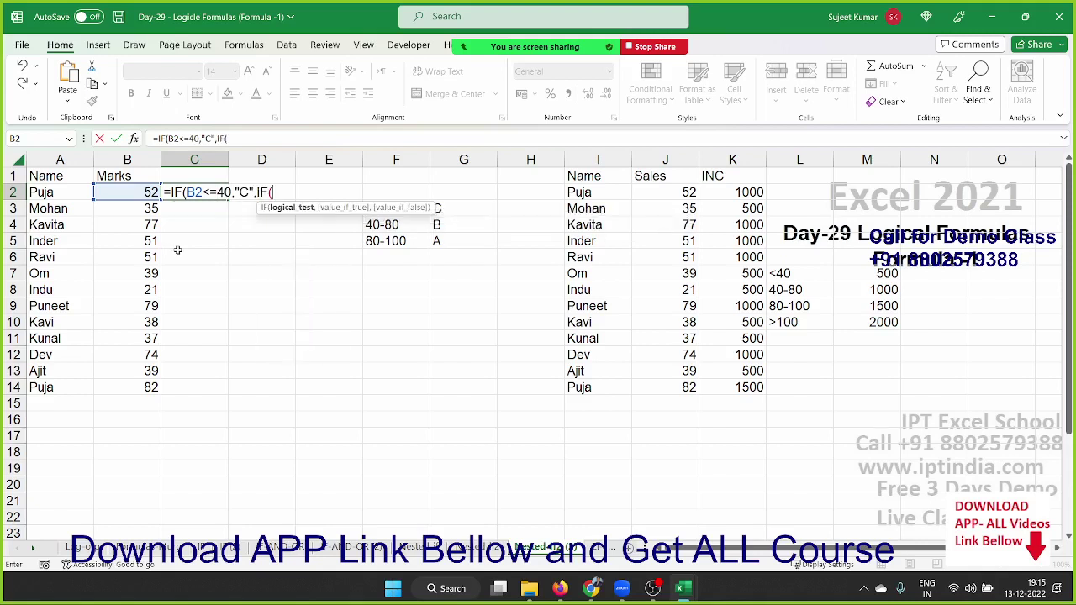
pyautogui.write('B2<=')
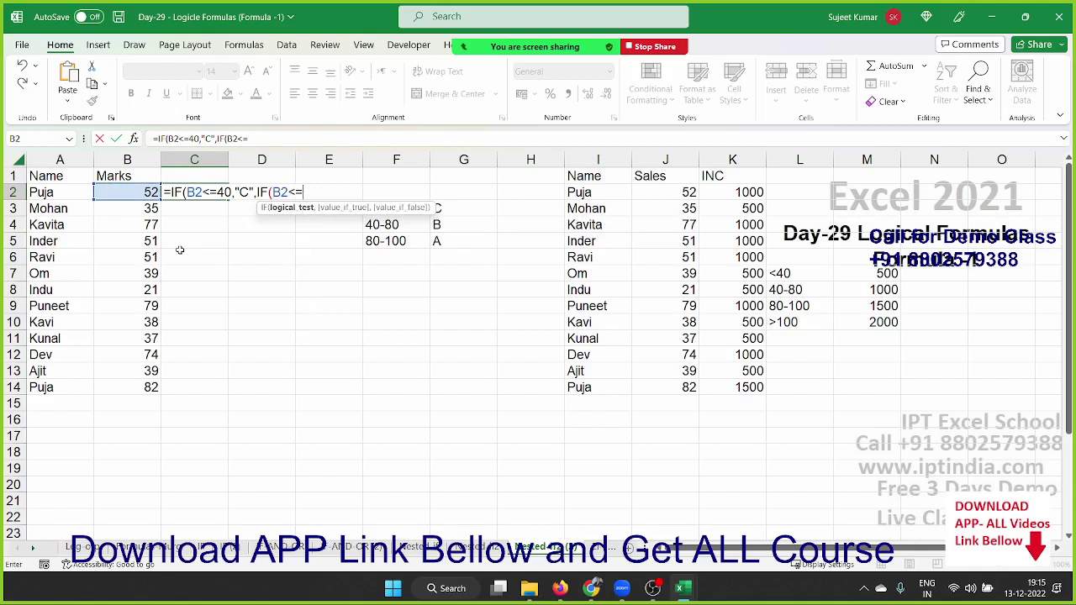
pyautogui.write('6')
pyautogui.press('BackSpace')
pyautogui.write('80')
pyautogui.write(',"B')
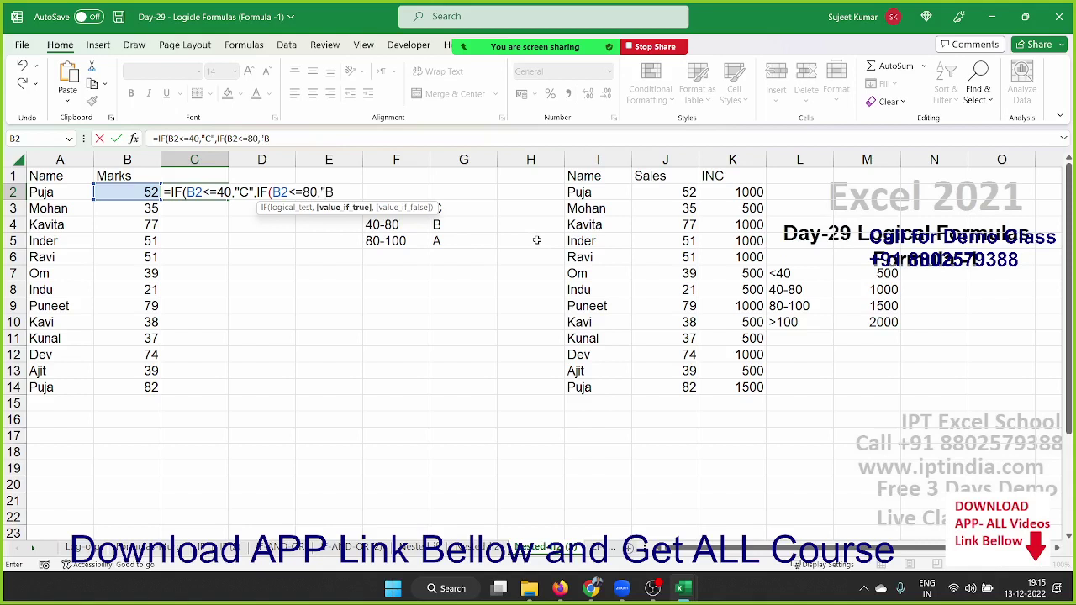
pyautogui.write('",')
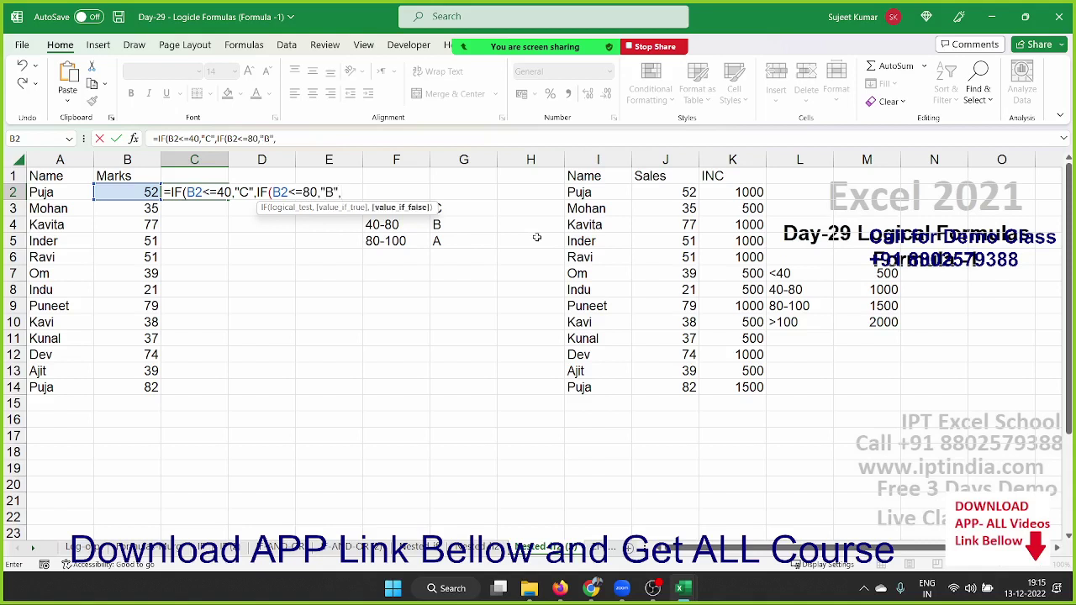
pyautogui.write('IF(B2')
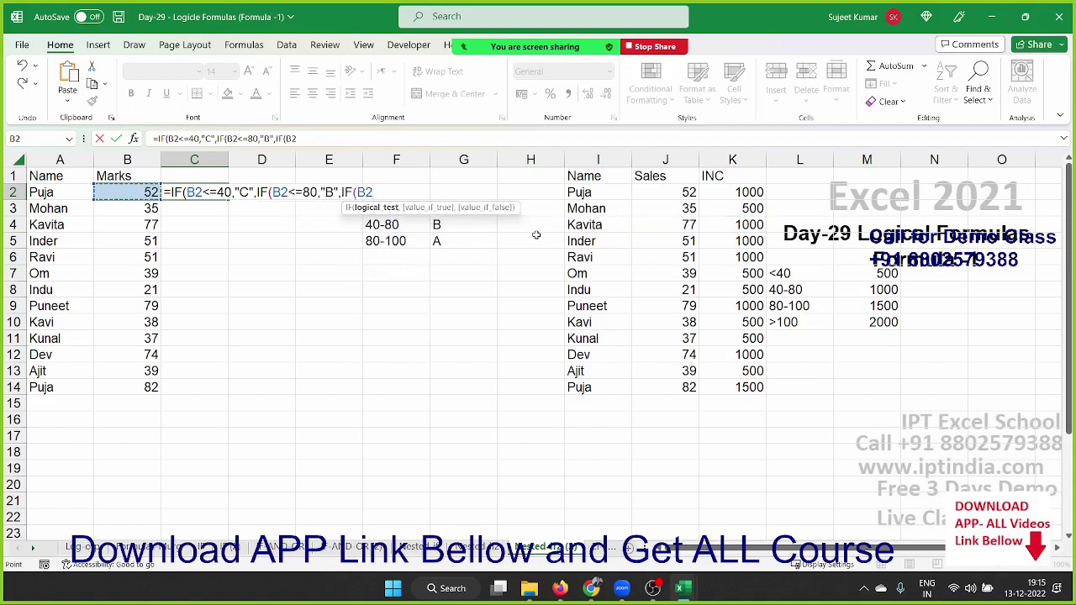
pyautogui.write('<=')
pyautogui.write('100,"')
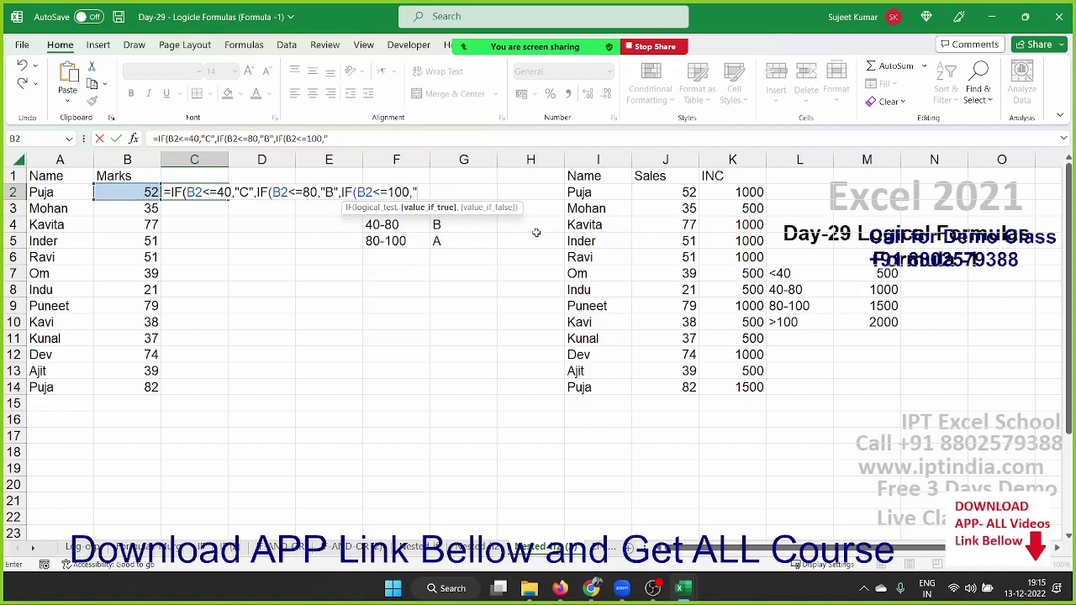
pyautogui.write('A"')
pyautogui.write(',"Fail')
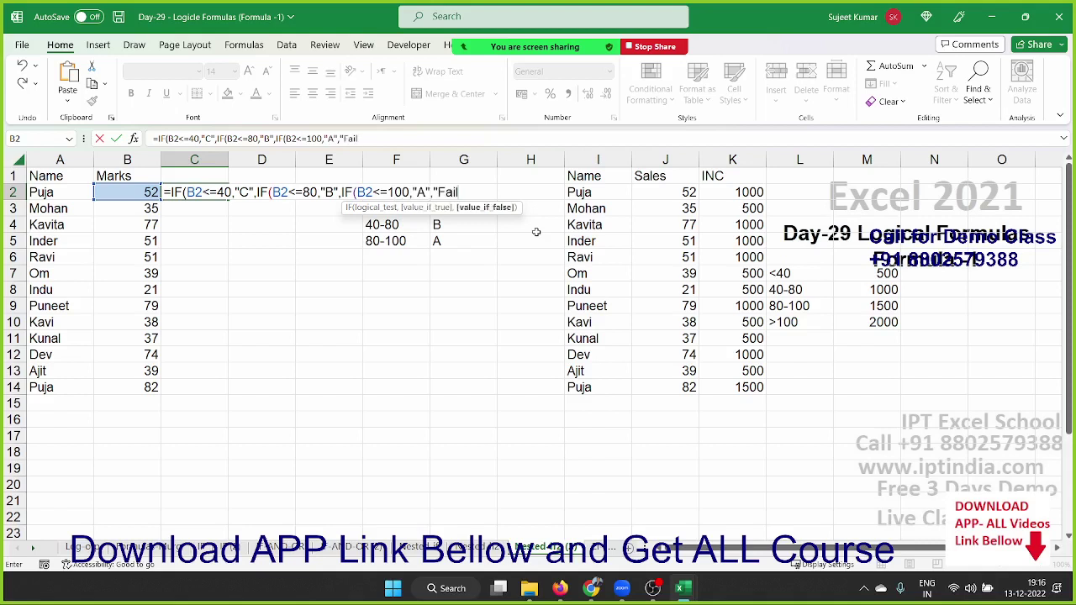
pyautogui.write('"')
pyautogui.press('Return')
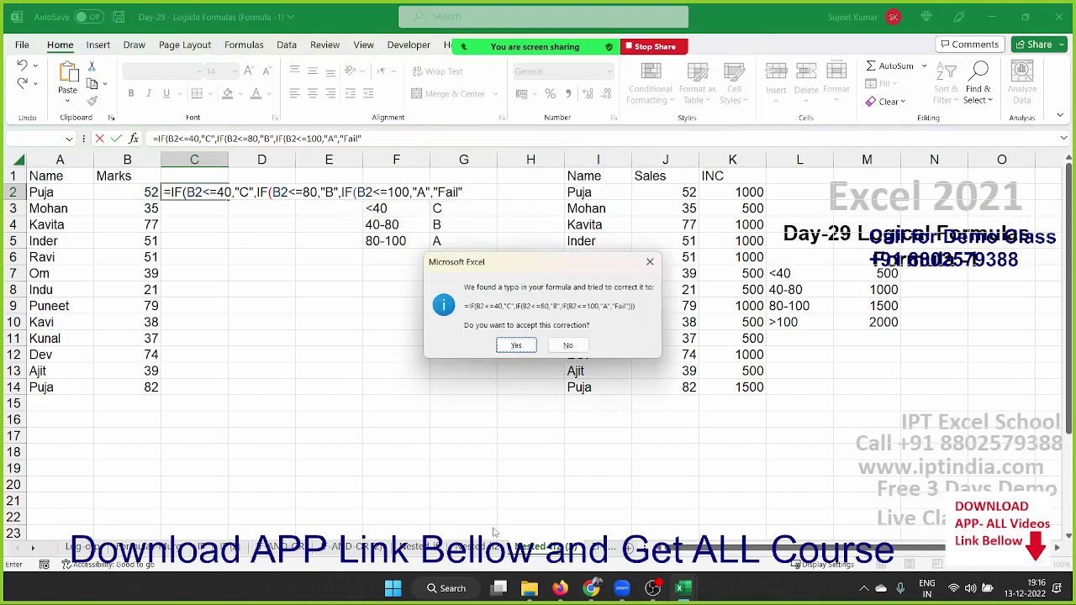
pyautogui.press('Return')
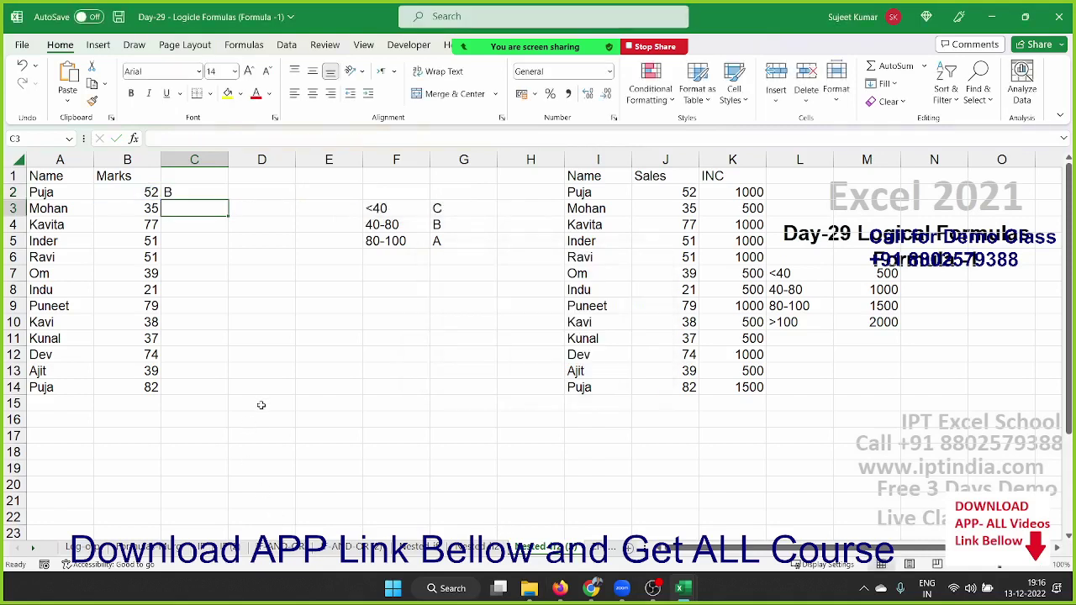
pyautogui.write('=ifs')
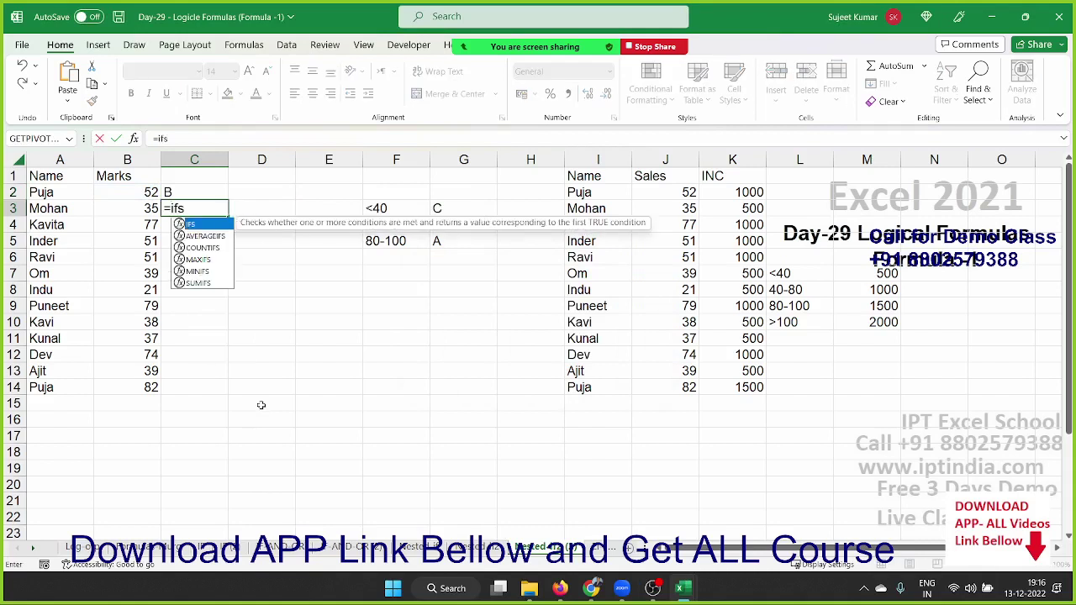
# Enter =IFS(B3<=40,"C",B3<=80,"B",B3<=100,"A") in C3, returning C for 35 marks.
pyautogui.press('Tab')
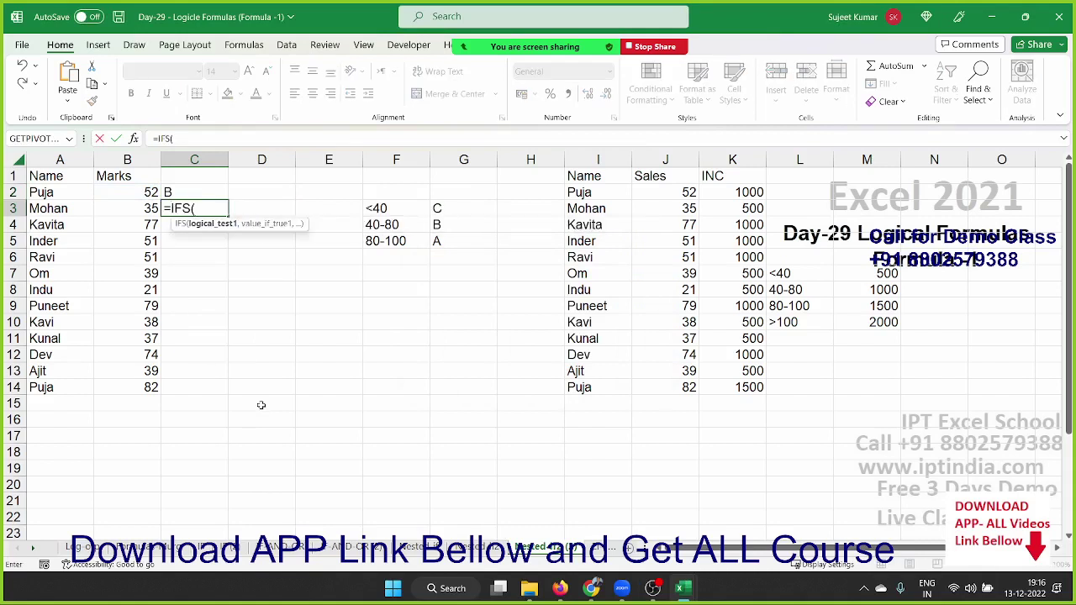
pyautogui.click(136, 211)
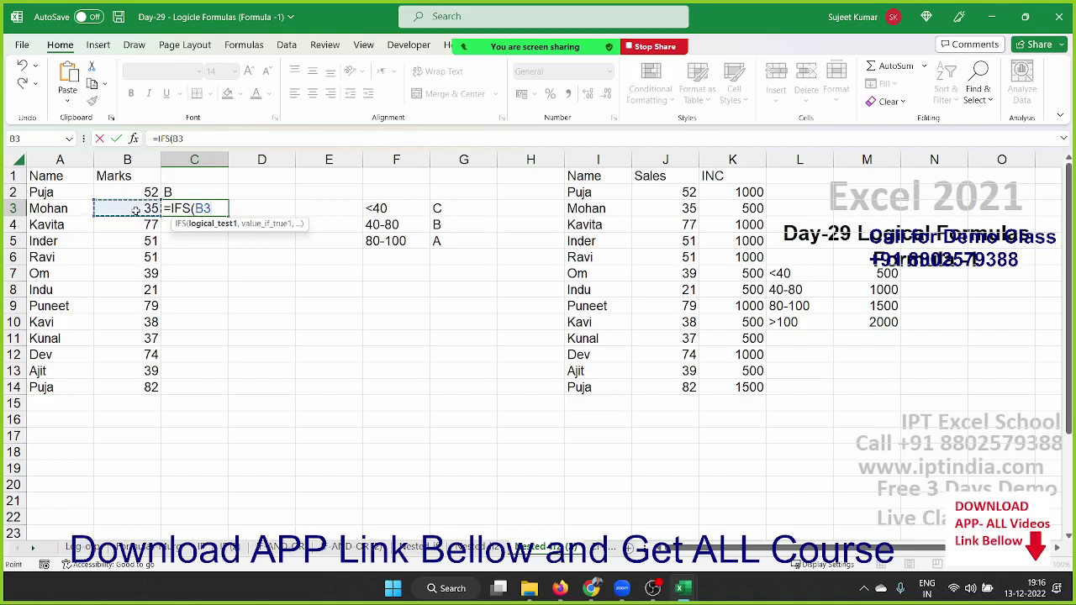
pyautogui.write('<')
pyautogui.write('=40,"')
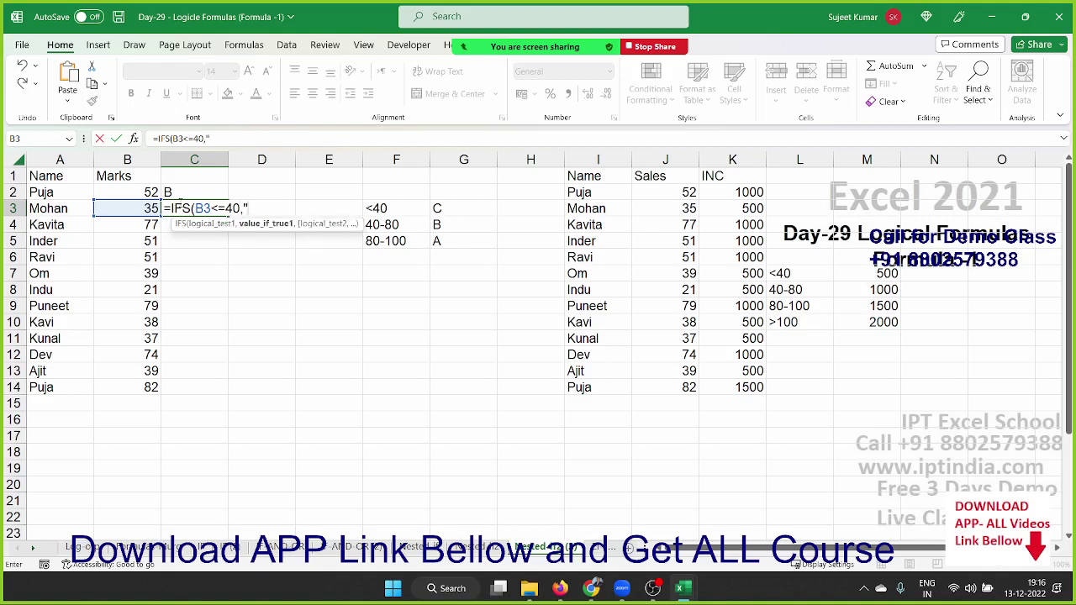
pyautogui.write('C"')
pyautogui.write(',')
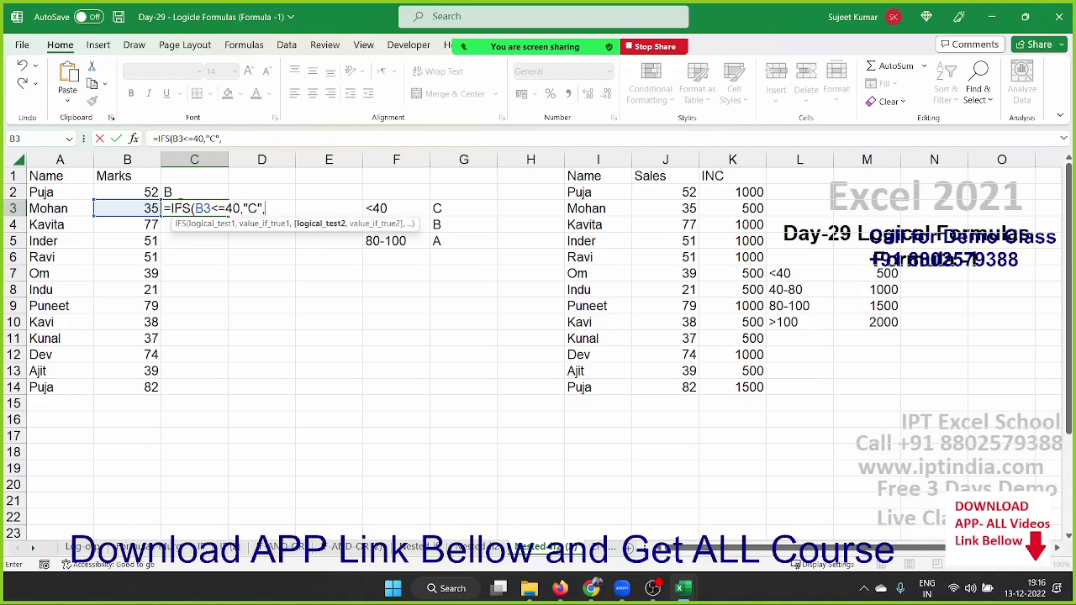
pyautogui.click(109, 206)
pyautogui.write('<=')
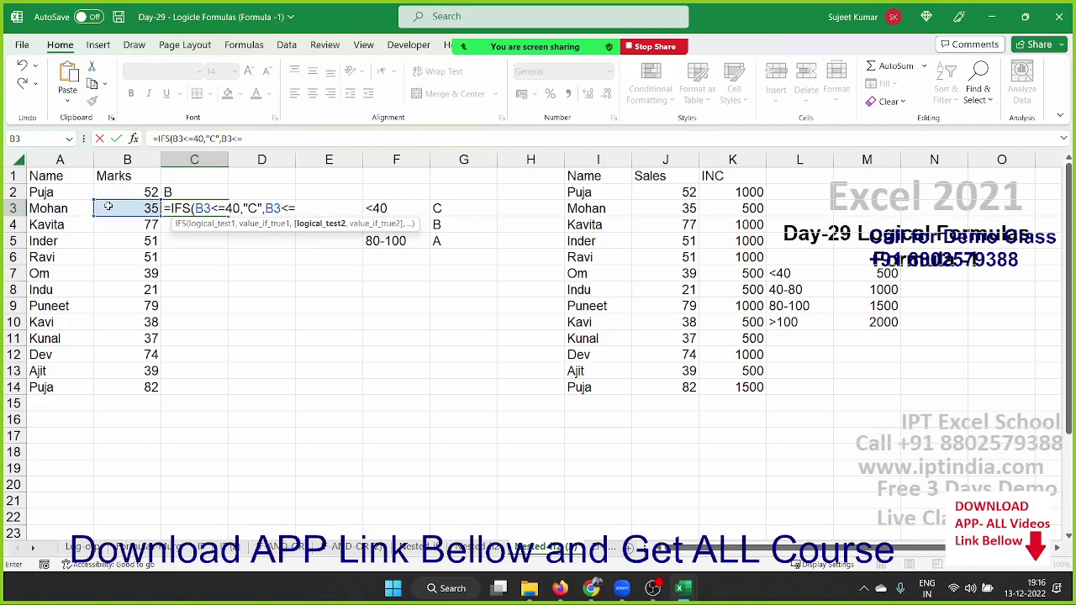
pyautogui.write('80')
pyautogui.write(',"B"')
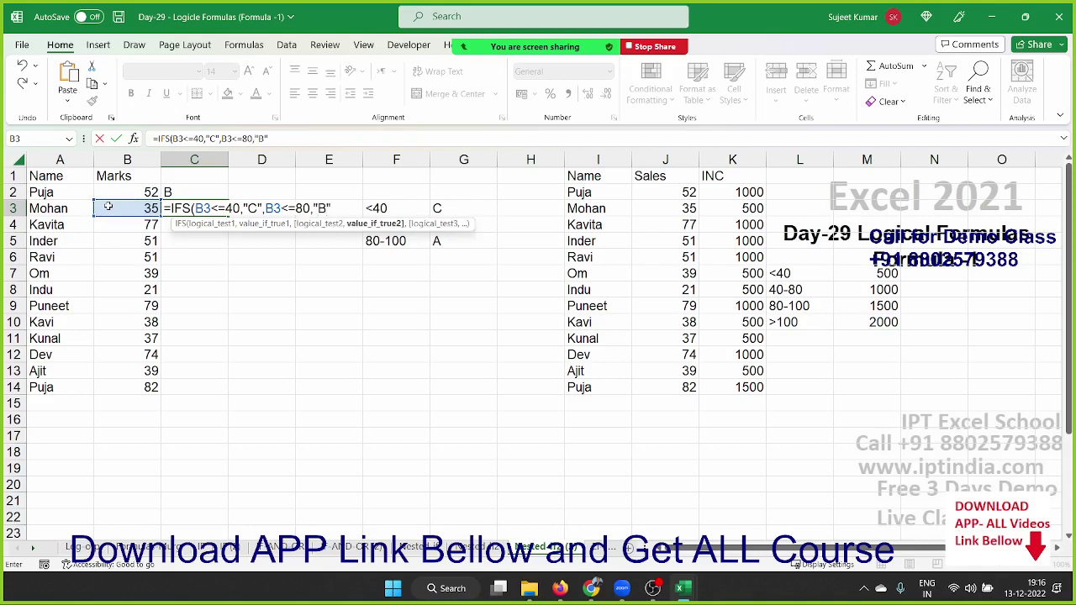
pyautogui.write(',')
pyautogui.click(107, 206)
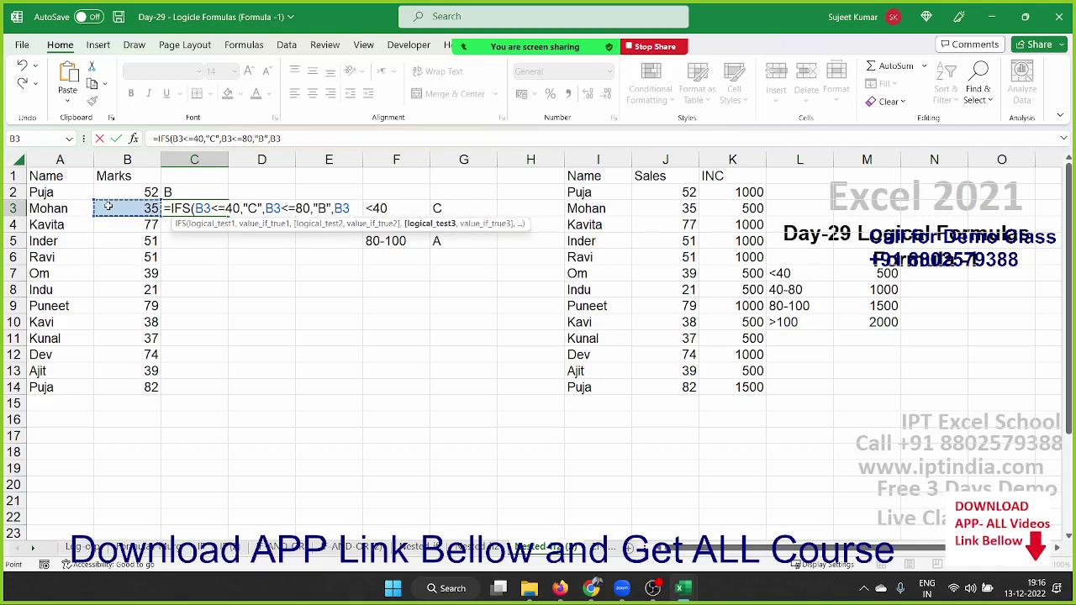
pyautogui.write('<=1')
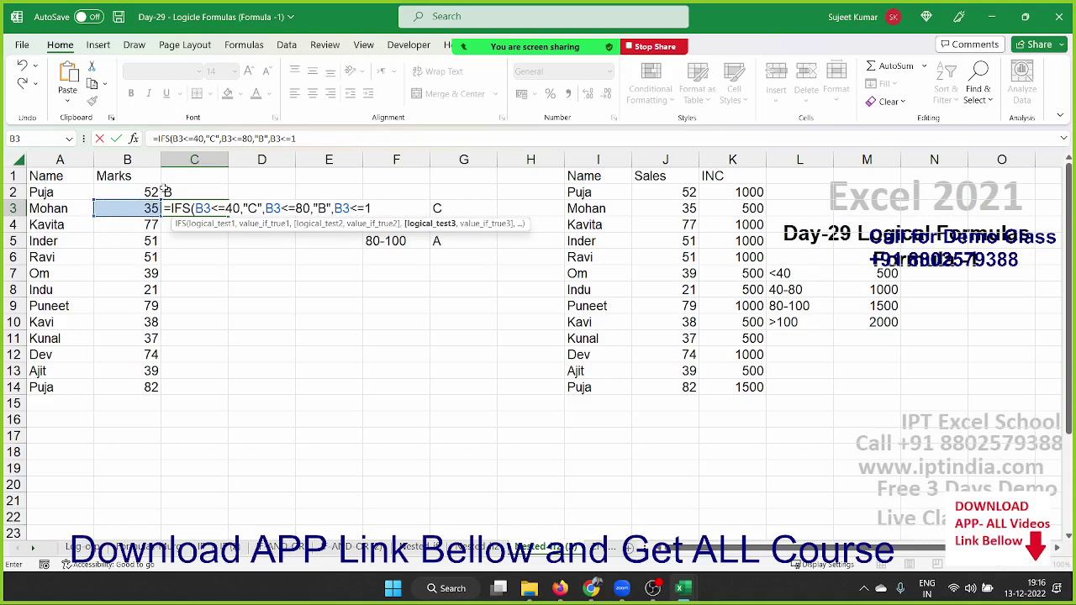
pyautogui.write('00,"A')
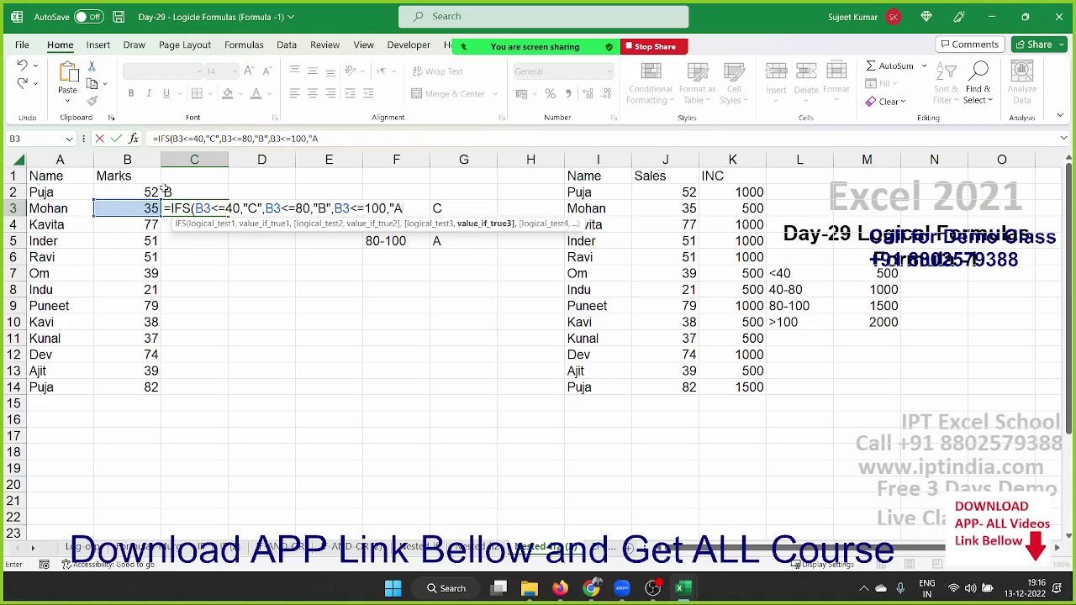
pyautogui.write('")')
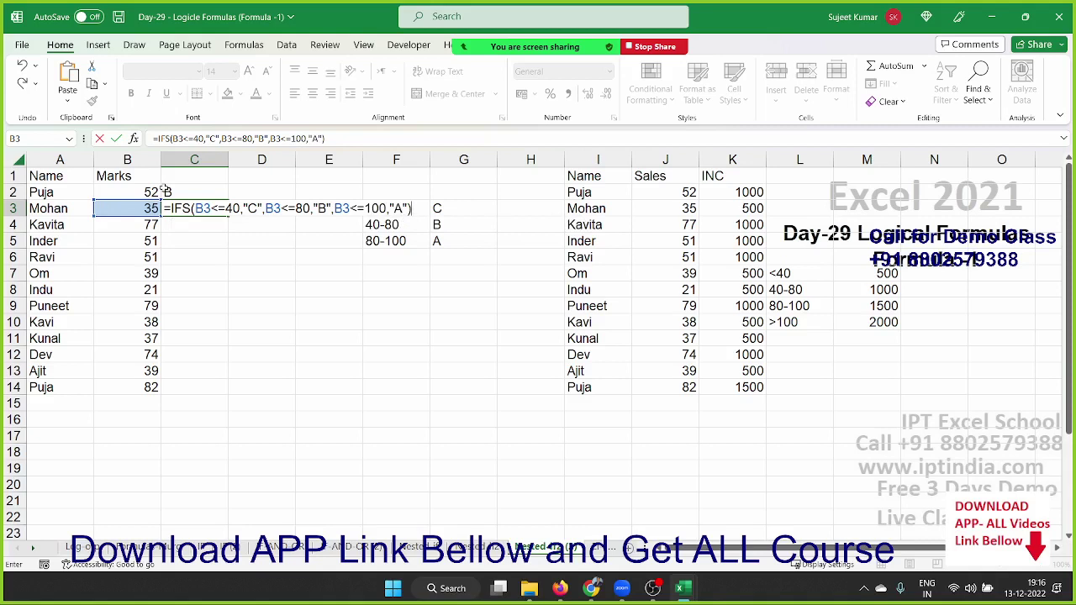
pyautogui.press('Return')
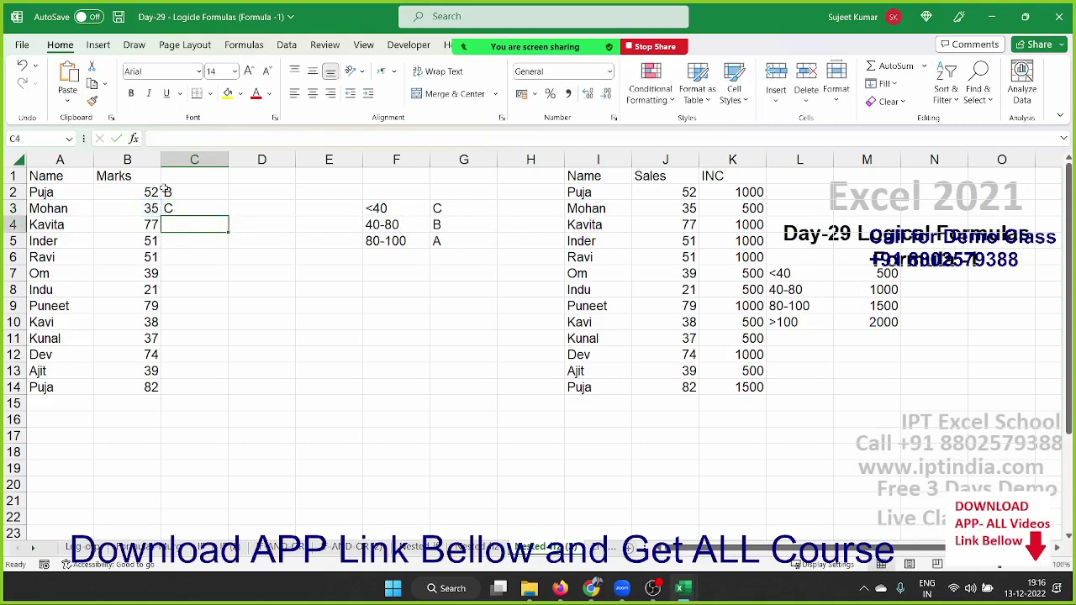
pyautogui.press('Up')
pyautogui.press('Right')
# Enter =FORMULATEXT(C2) in D2 and fill it down to D3.
pyautogui.press('Up')
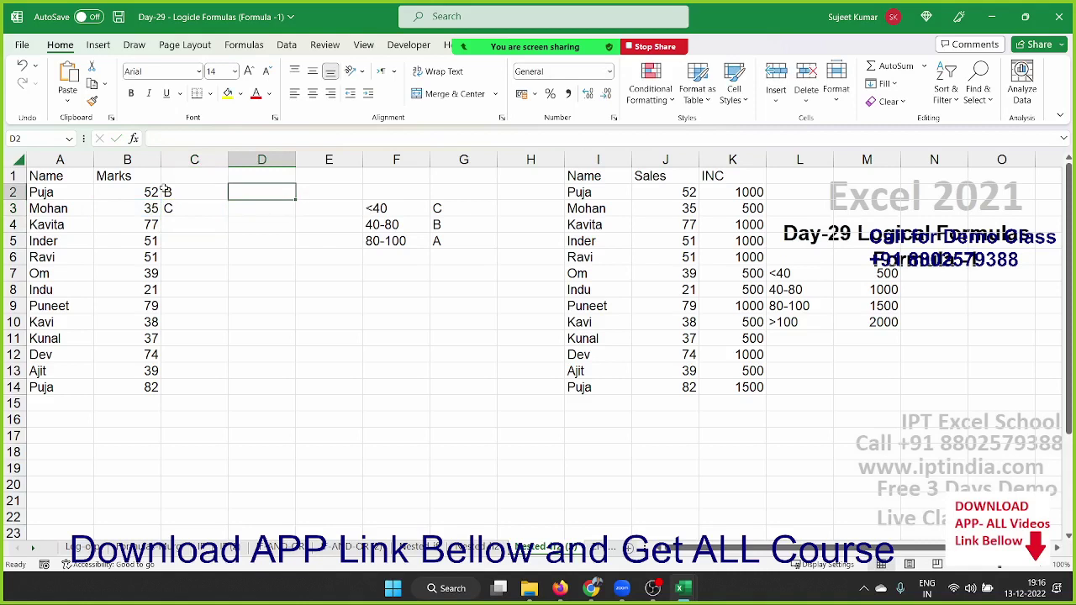
pyautogui.write('=for')
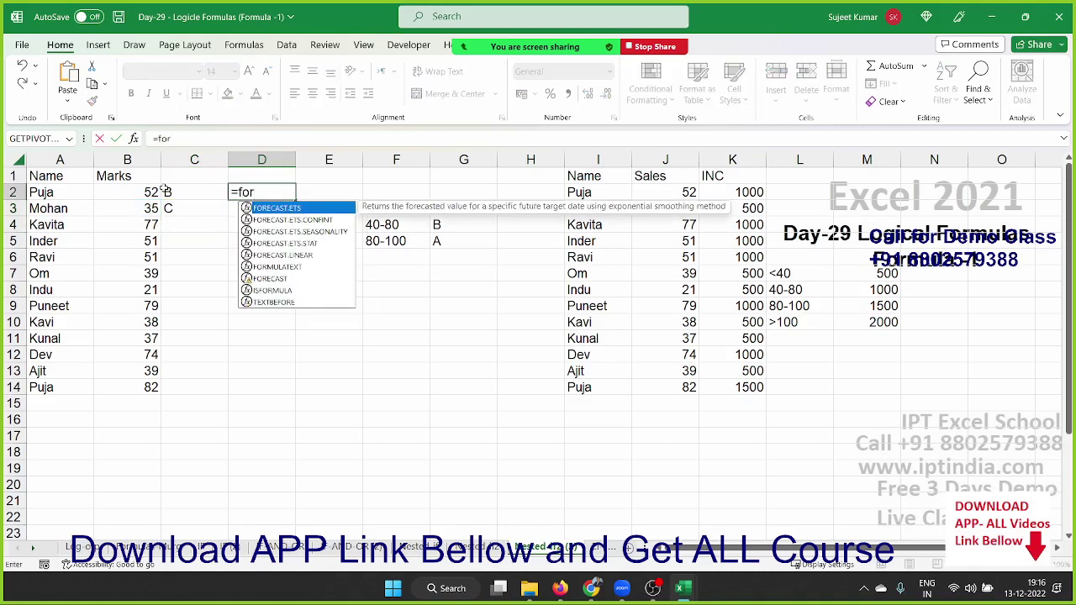
pyautogui.press('Down')
pyautogui.press('Down')
pyautogui.press('Down')
pyautogui.press('Down')
pyautogui.press('Down')
pyautogui.press('Tab')
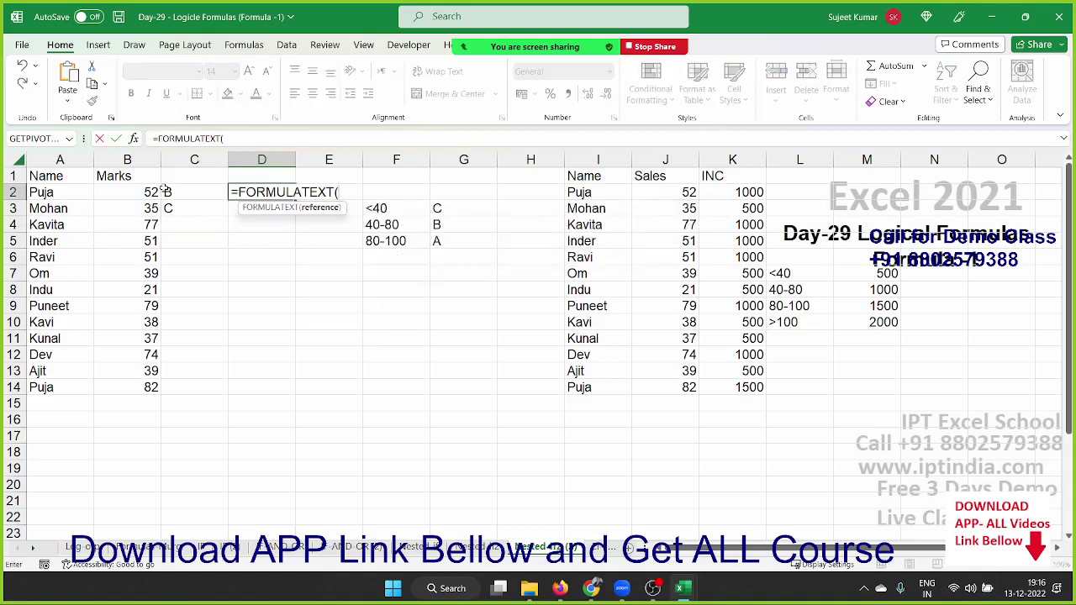
pyautogui.click(166, 190)
pyautogui.press('Return')
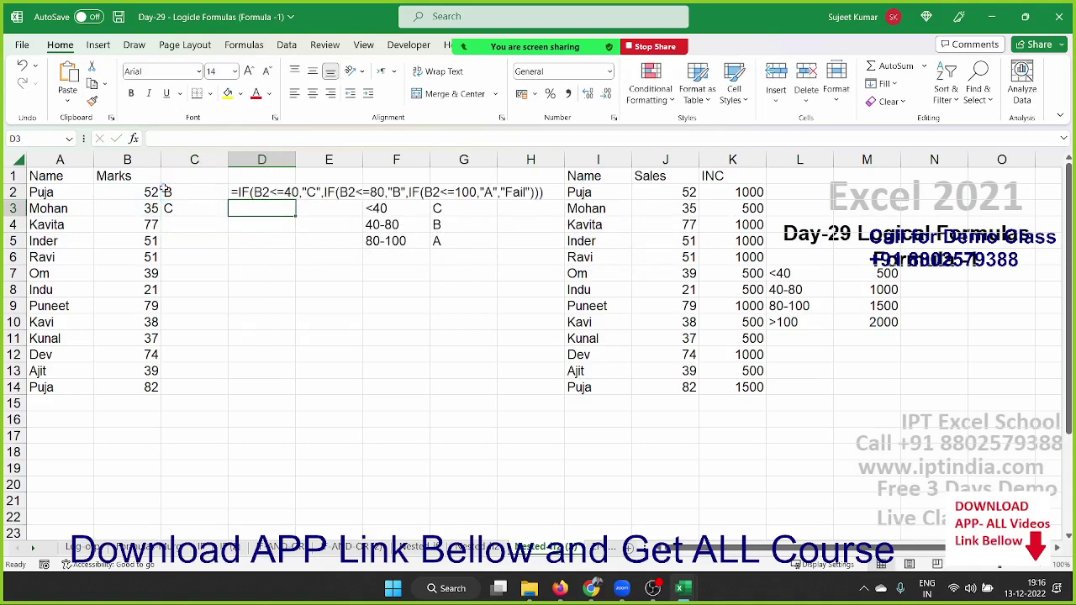
pyautogui.hotkey('ctrl', 'd')
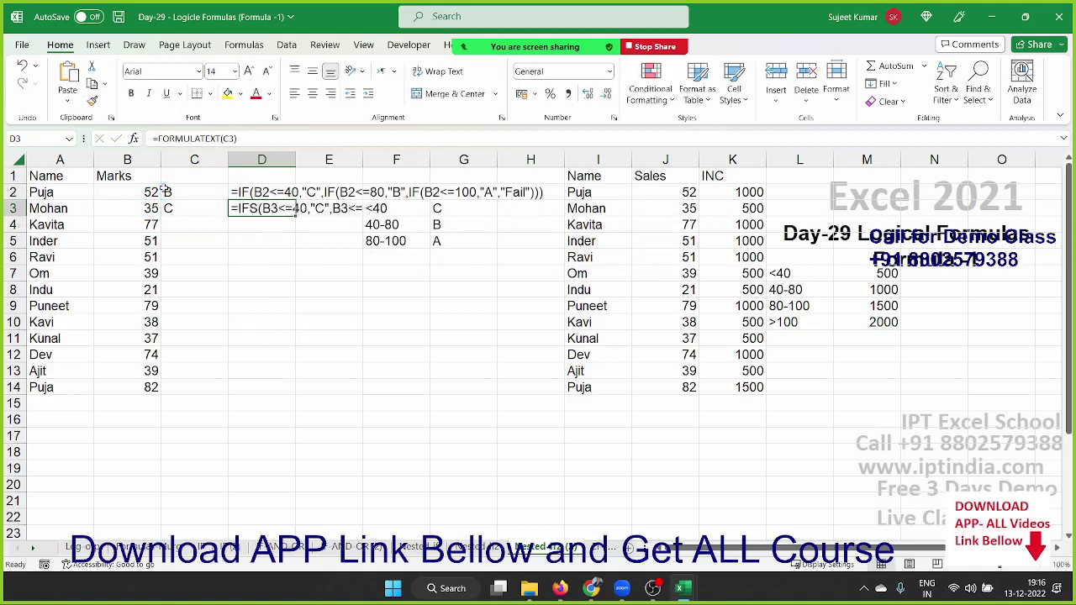
# Move the grade band table from F3:G5 down to F7:G9.
pyautogui.press('Right')
pyautogui.press('Right')
pyautogui.hotkey('shift', 'Right')
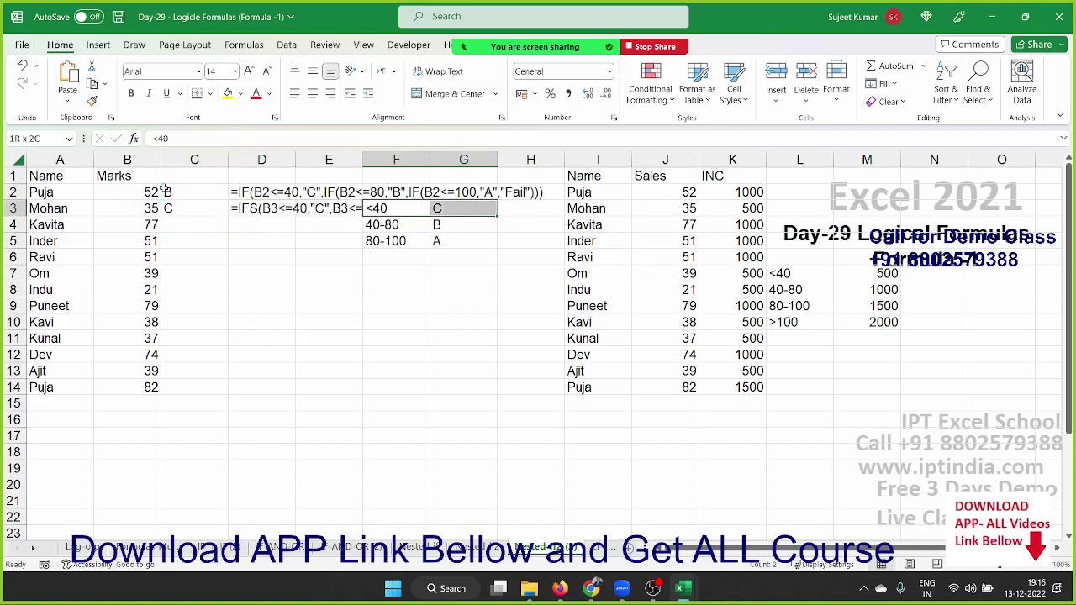
pyautogui.hotkey('shift', 'Down')
pyautogui.hotkey('shift', 'Down')
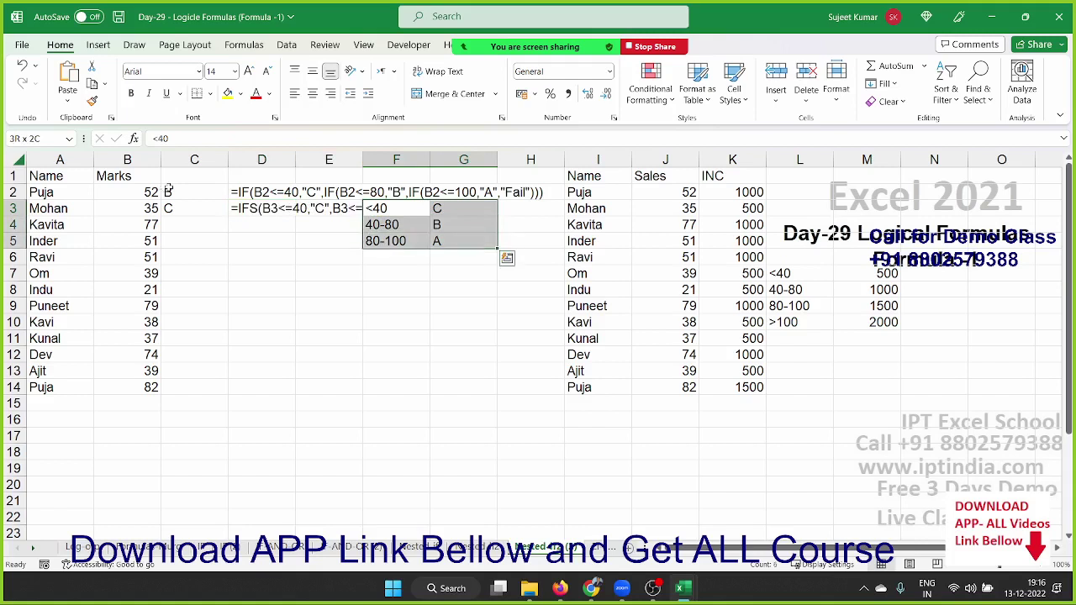
pyautogui.moveTo(439, 251); pyautogui.dragTo(443, 313)
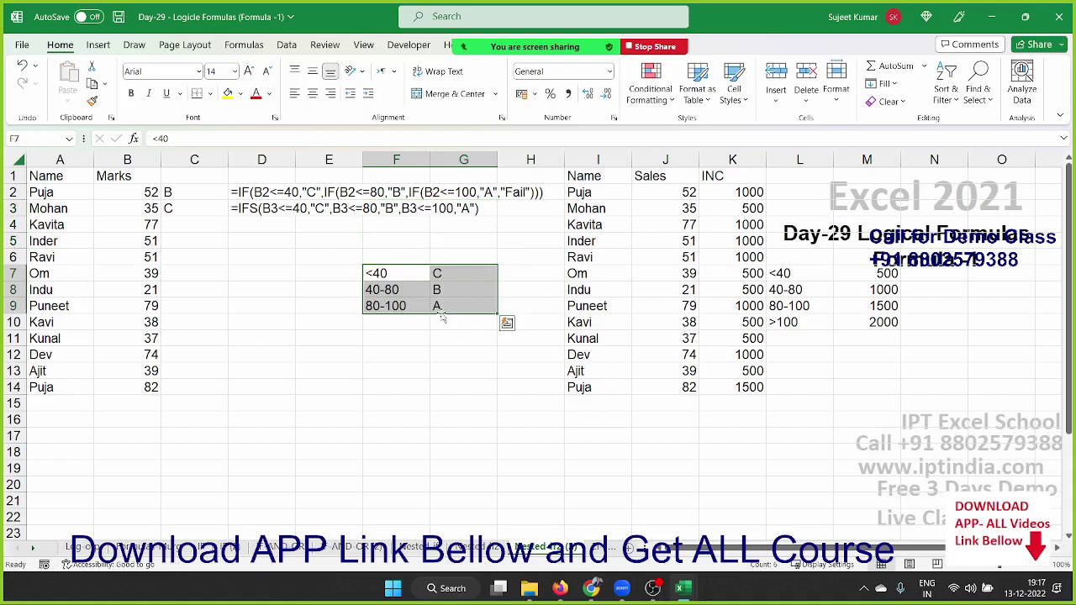
pyautogui.click(385, 357)
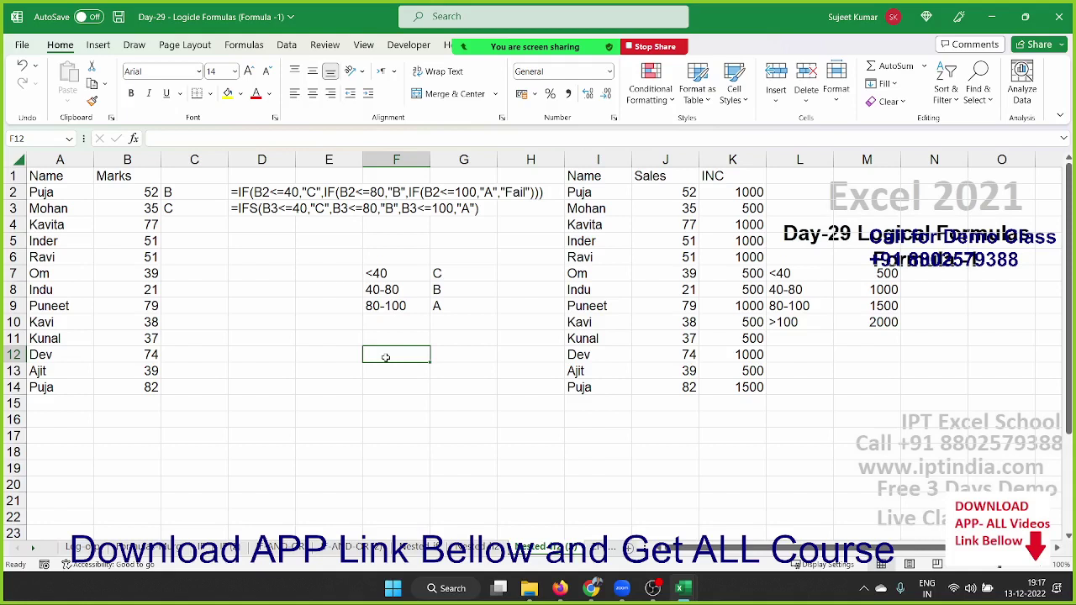
# Review the nested IF formula in D2 and the IFS formula text in D3.
pyautogui.press('Left')
pyautogui.press('Left')
pyautogui.press('Up')
pyautogui.press('Up')
pyautogui.press('Up')
pyautogui.press('Up')
pyautogui.press('Up')
pyautogui.press('Up')
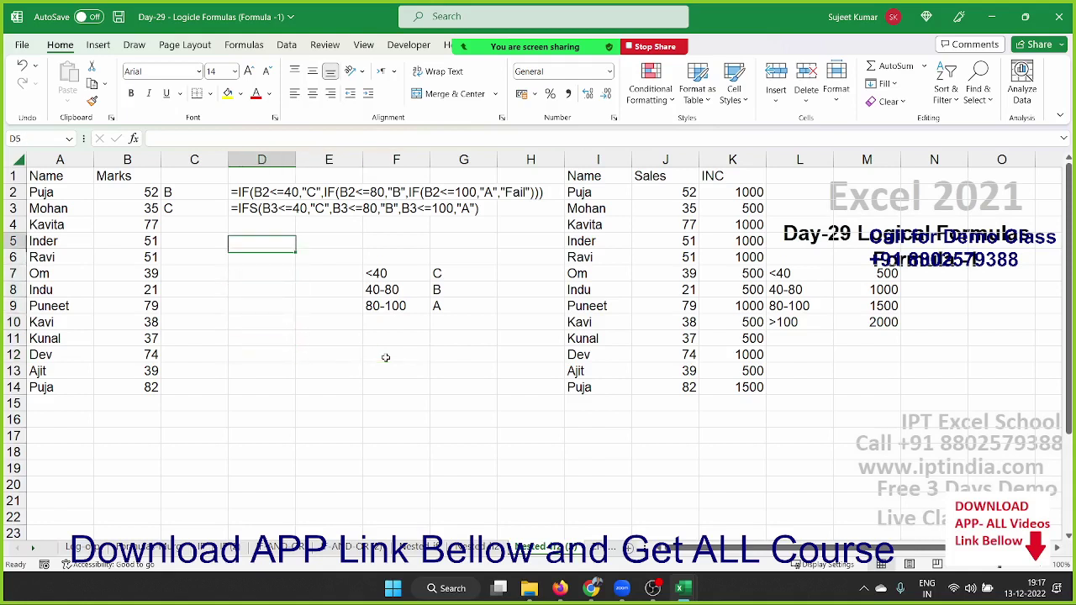
pyautogui.press('Up')
pyautogui.press('Up')
pyautogui.press('Up')
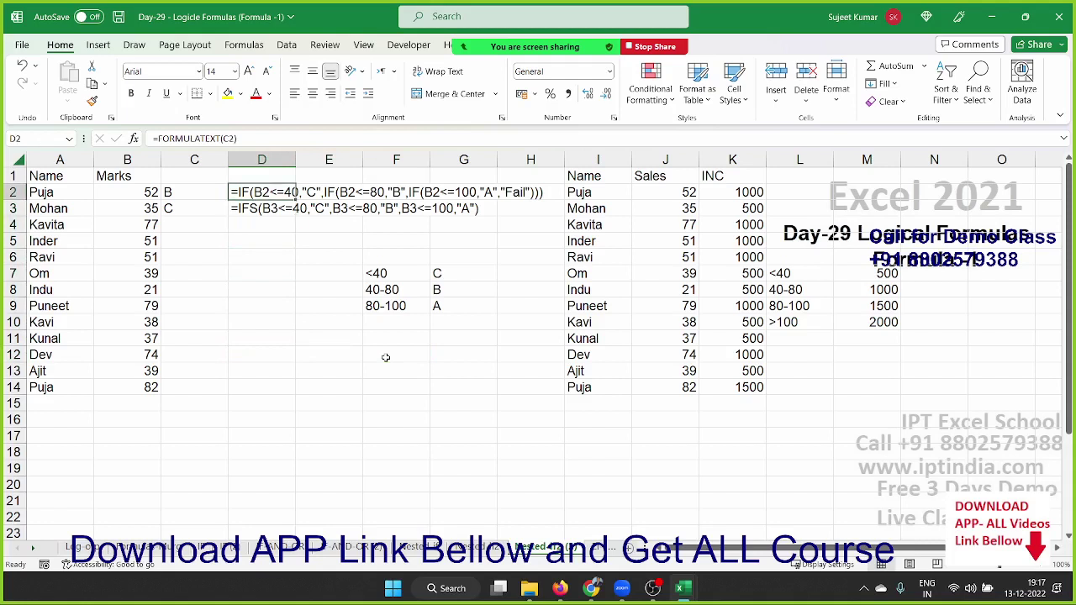
pyautogui.hotkey('shift', 'Right')
pyautogui.hotkey('shift', 'Right')
pyautogui.press('Down')
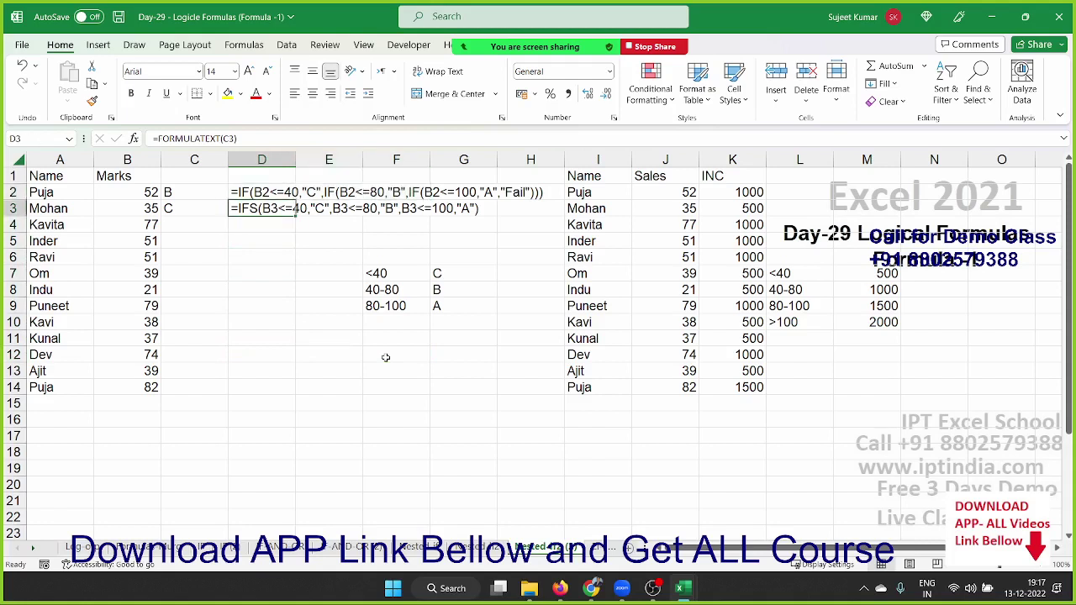
pyautogui.hotkey('shift', 'Down')
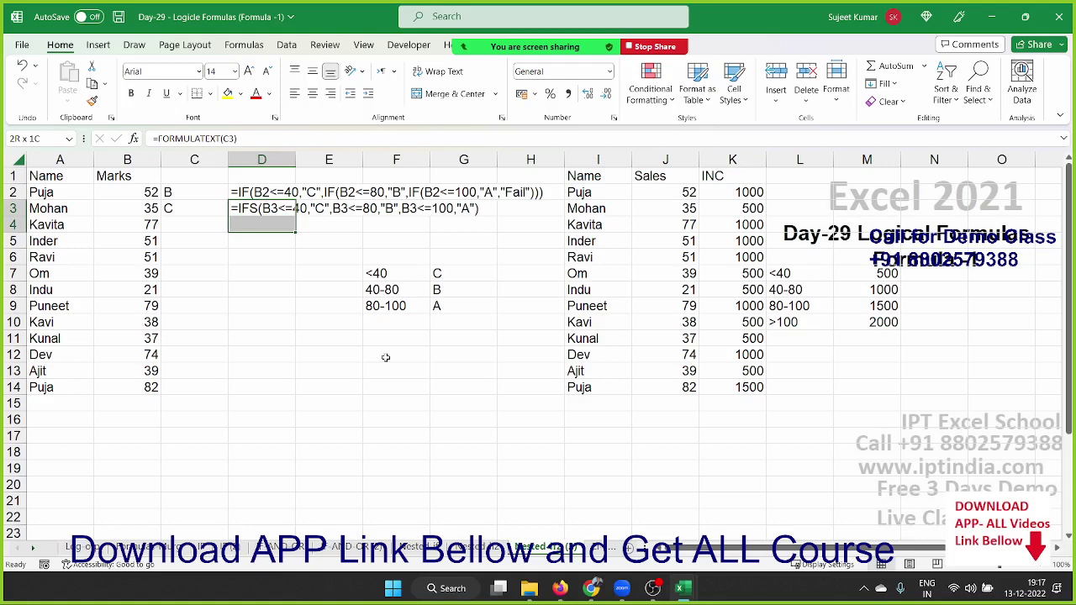
pyautogui.press('Up')
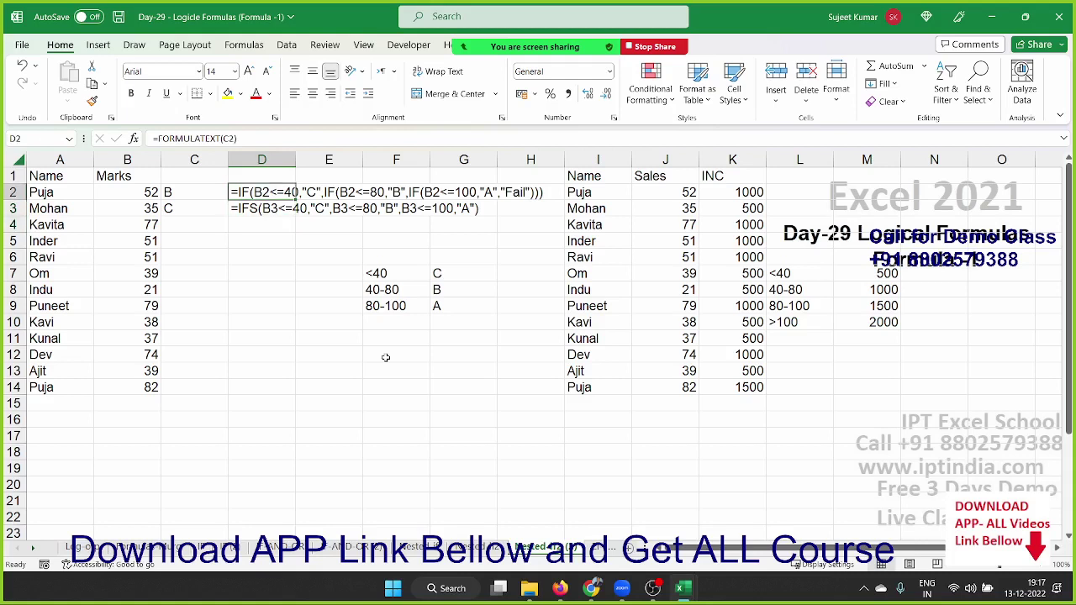
pyautogui.press('Down')
pyautogui.press('Right')
pyautogui.press('Right')
pyautogui.press('Right')
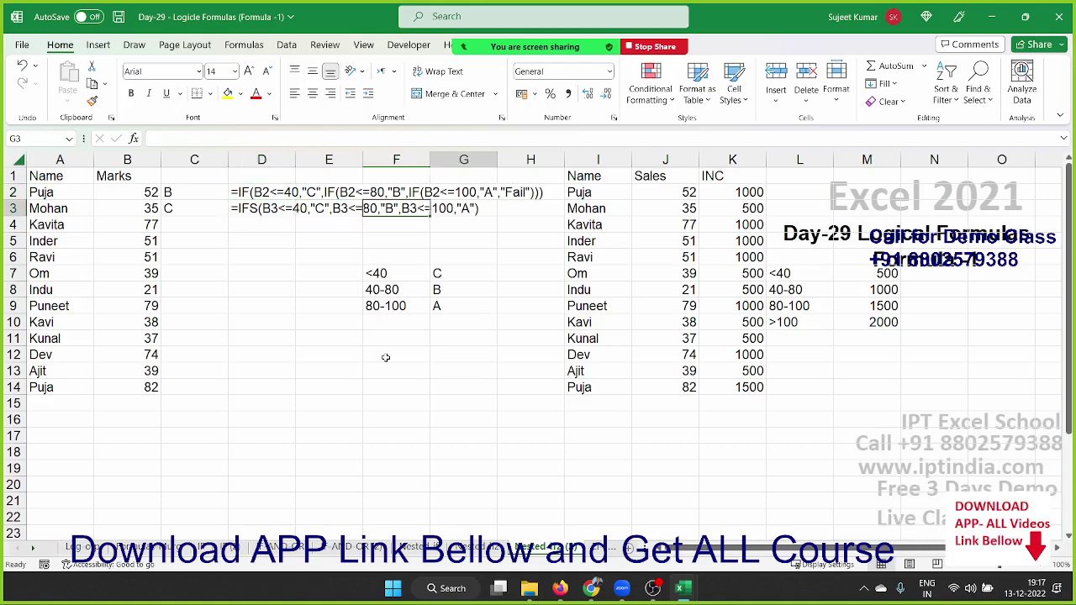
pyautogui.press('Right')
pyautogui.press('Right')
pyautogui.press('Right')
pyautogui.press('Right')
pyautogui.press('Right')
pyautogui.press('Right')
pyautogui.press('Right')
pyautogui.press('Right')
pyautogui.press('Right')
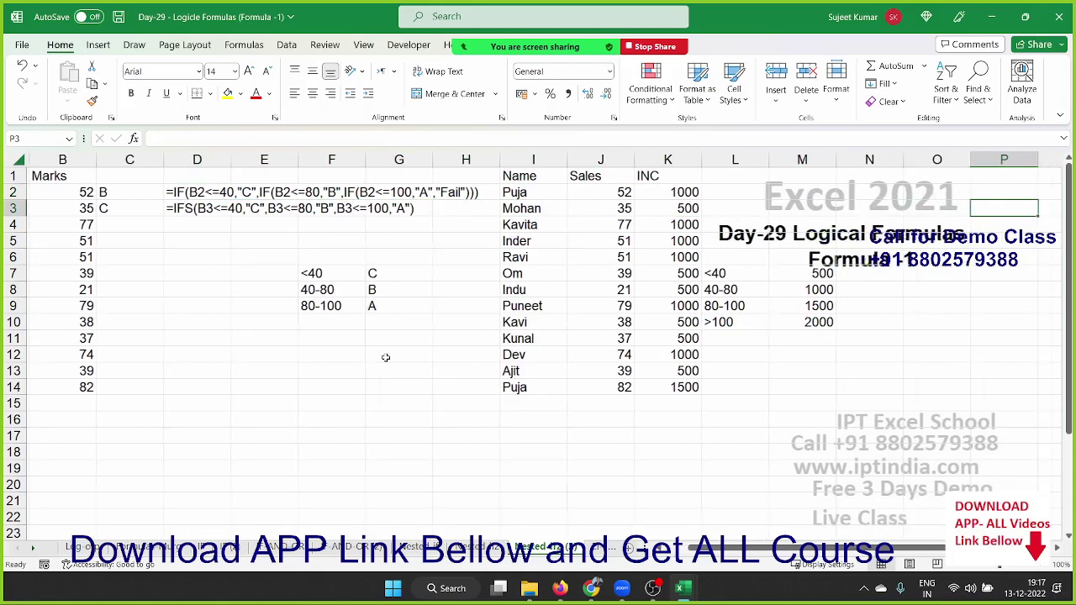
pyautogui.press('Right')
pyautogui.press('Left')
pyautogui.press('Left')
pyautogui.press('Left')
pyautogui.press('Left')
pyautogui.press('Left')
pyautogui.press('Left')
# Clear the existing INC values in column K and check the slab incentive amounts.
pyautogui.hotkey('shift', 'Up')
pyautogui.hotkey('ctrl', 'shift', 'Down')
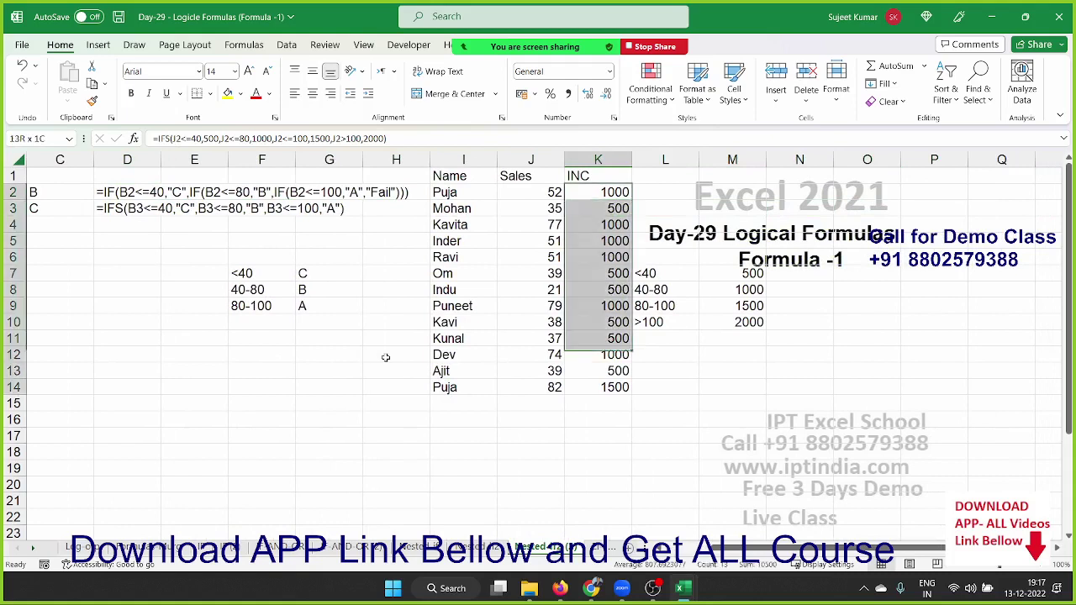
pyautogui.press('Delete')
pyautogui.press('Down')
pyautogui.press('Down')
pyautogui.press('Down')
pyautogui.press('Down')
pyautogui.press('Right')
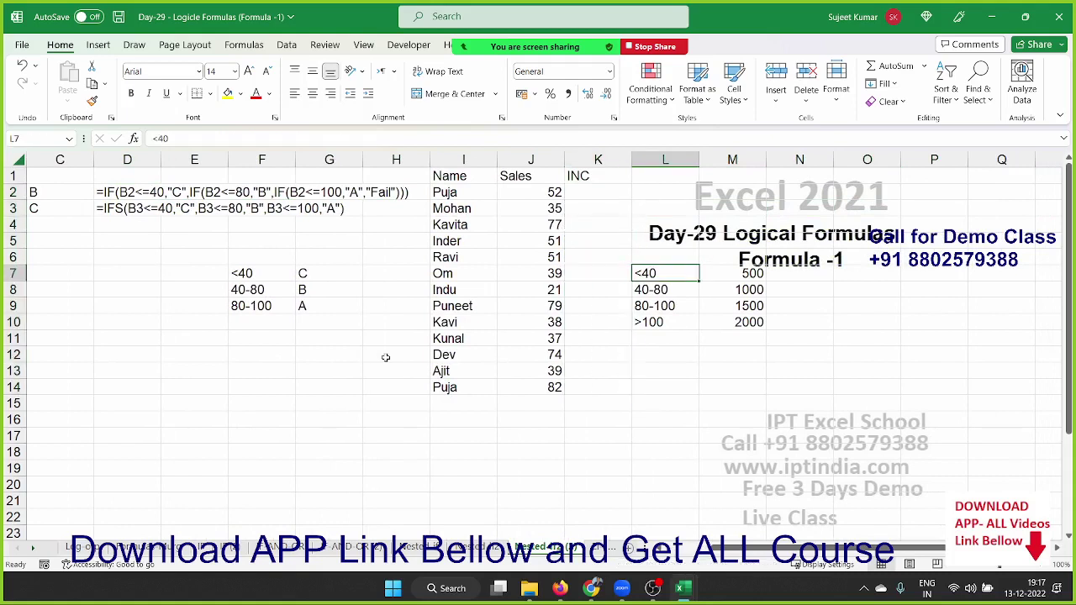
pyautogui.press('Right')
pyautogui.press('Down')
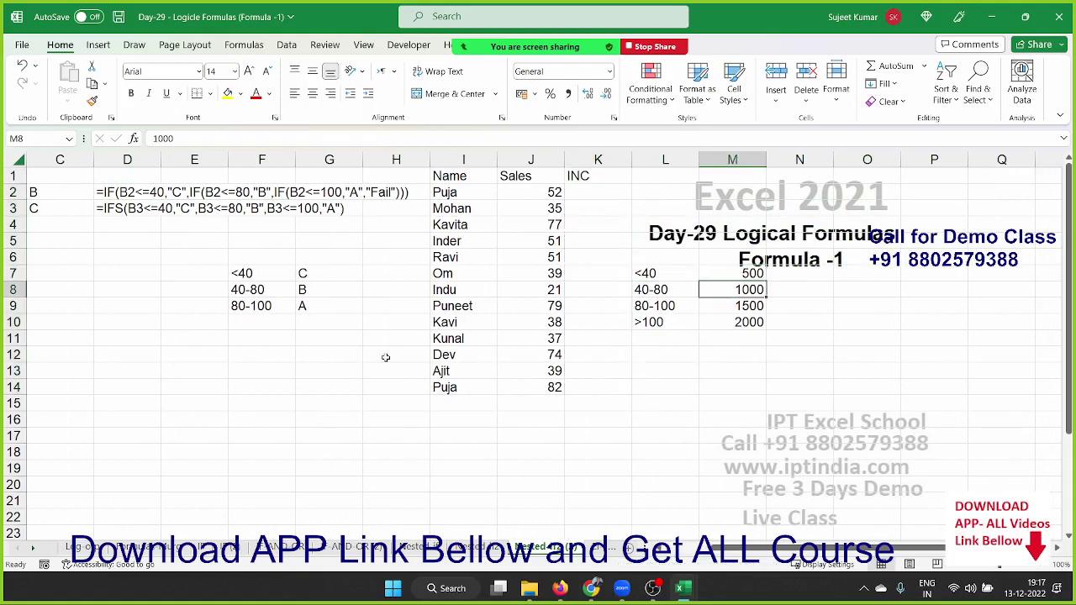
pyautogui.press('Down')
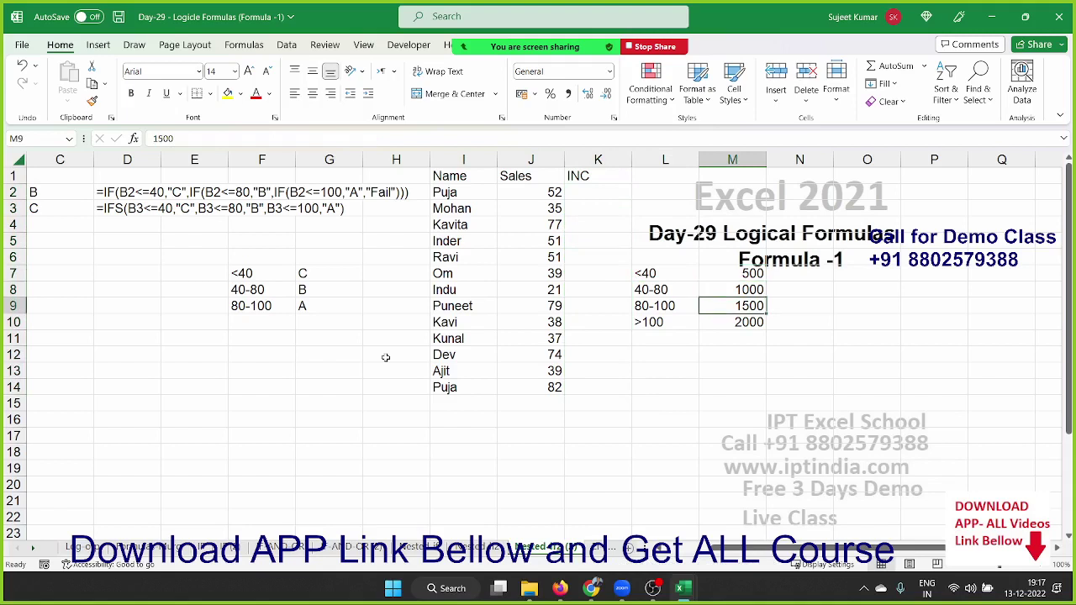
pyautogui.press('Down')
pyautogui.press('Left')
pyautogui.press('Left')
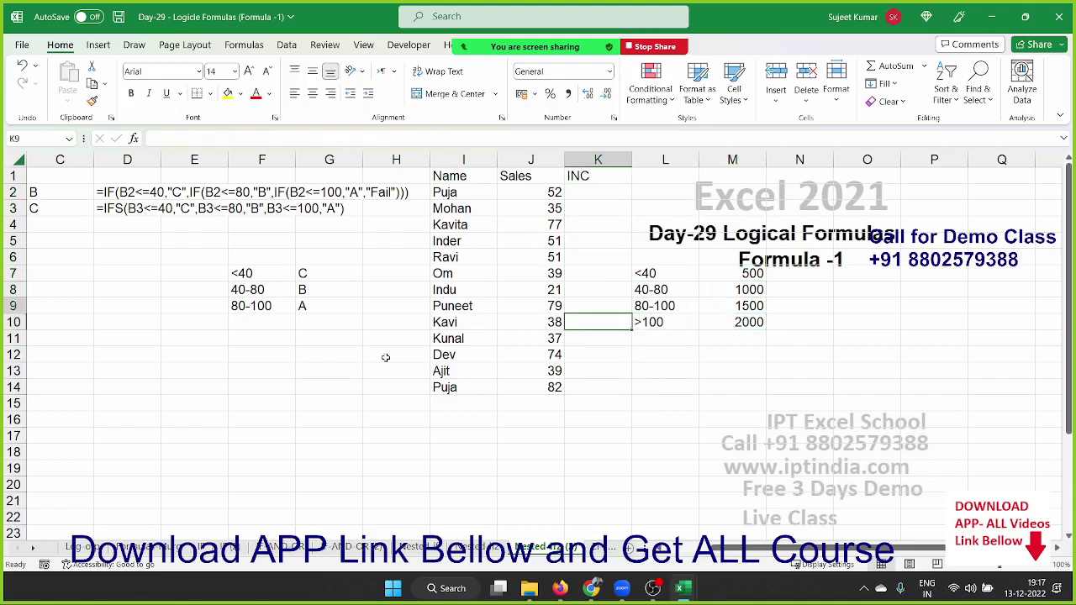
pyautogui.press('Up')
pyautogui.press('Up')
pyautogui.press('Up')
pyautogui.press('Up')
pyautogui.press('Up')
pyautogui.press('Up')
pyautogui.press('Up')
pyautogui.press('Up')
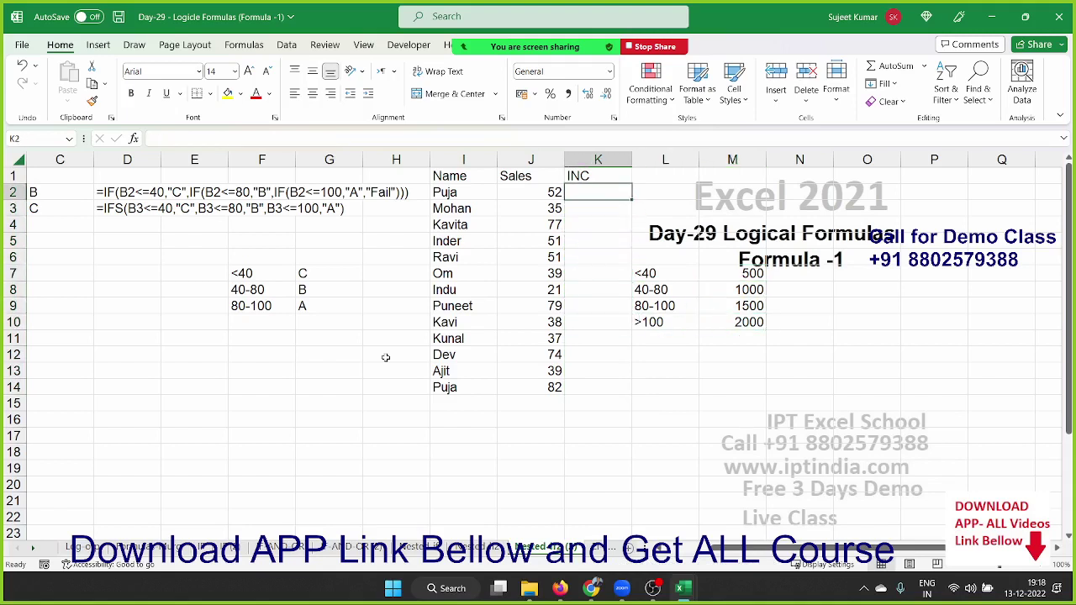
# Enter =IFS(J2<40,500,J2<=80,1000,J2<=100,1500,J2>100,2000) in K2, returning 1000.
pyautogui.write('=if')
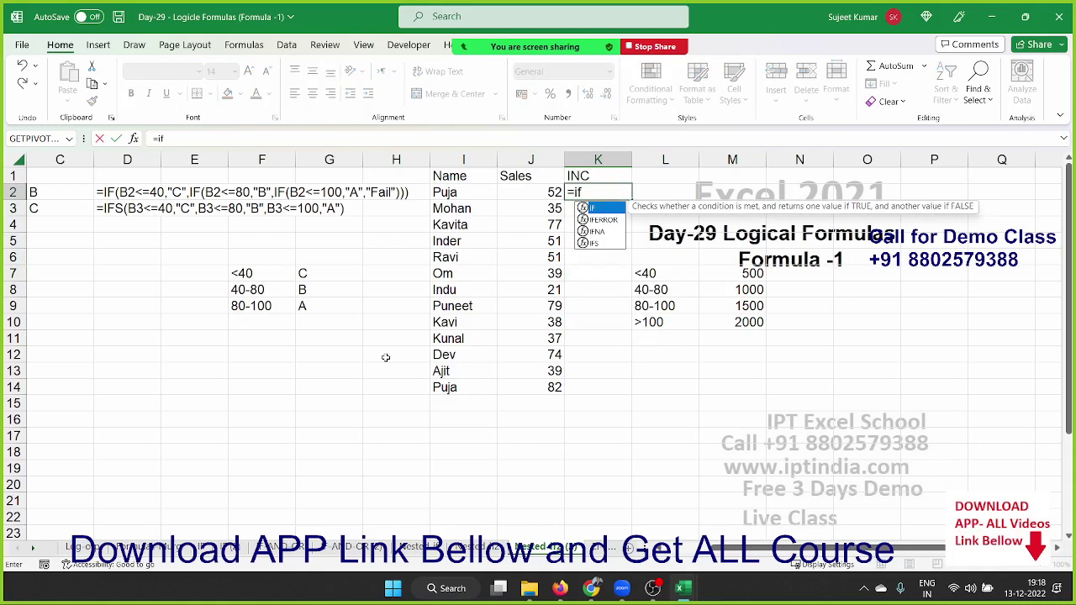
pyautogui.press('Down')
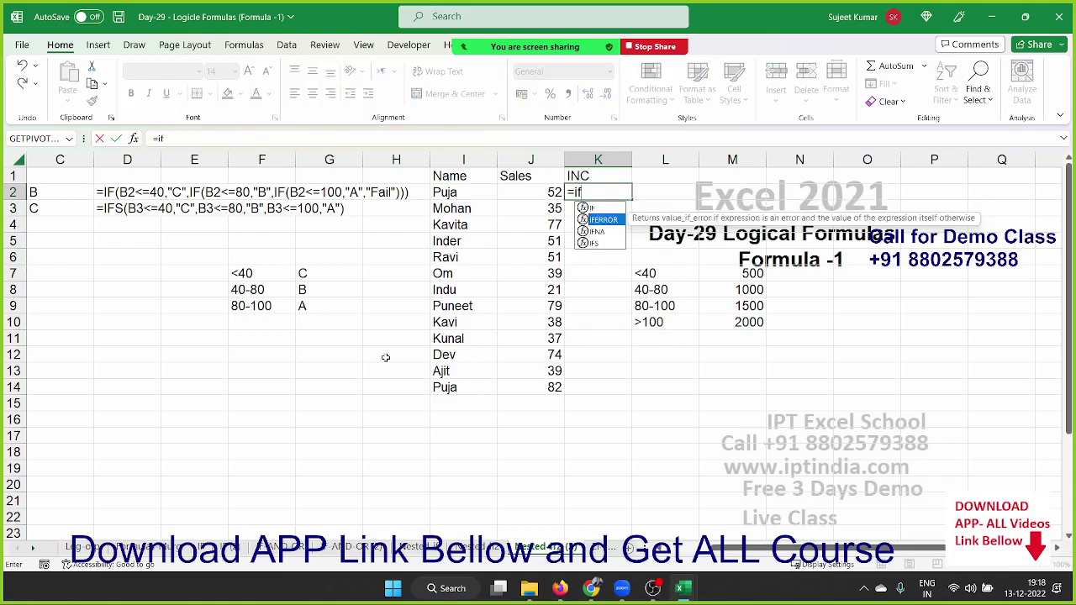
pyautogui.press('Down')
pyautogui.press('Down')
pyautogui.press('Tab')
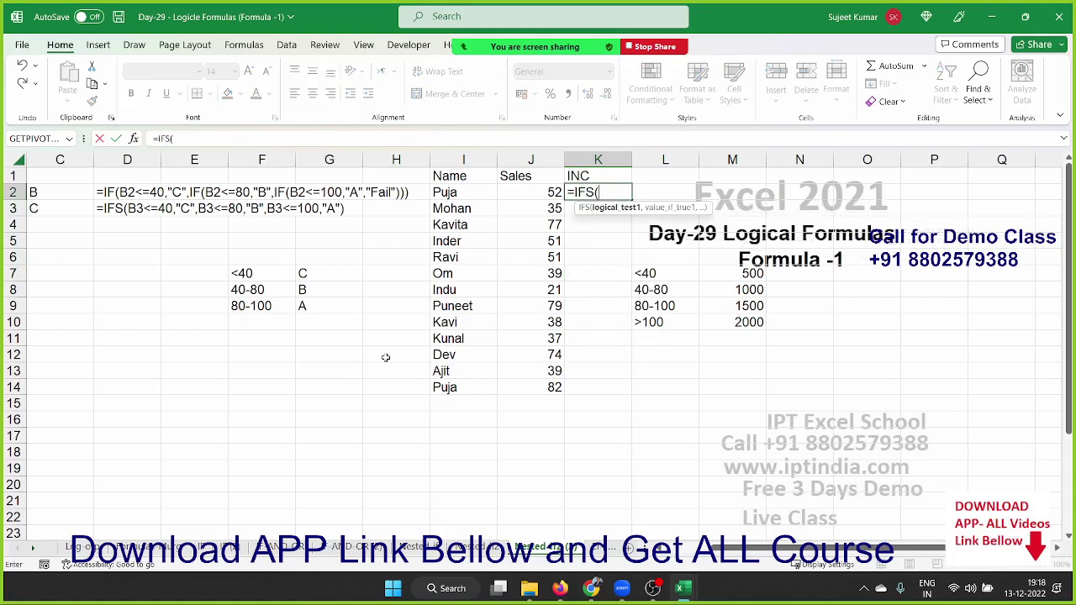
pyautogui.press('Left')
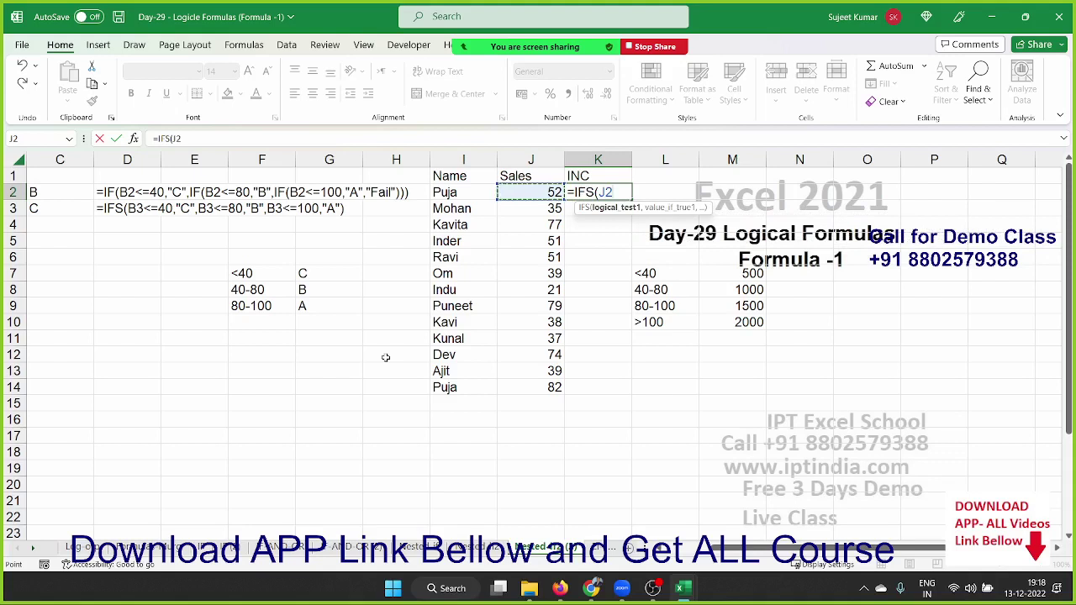
pyautogui.write('<=')
pyautogui.write('40,')
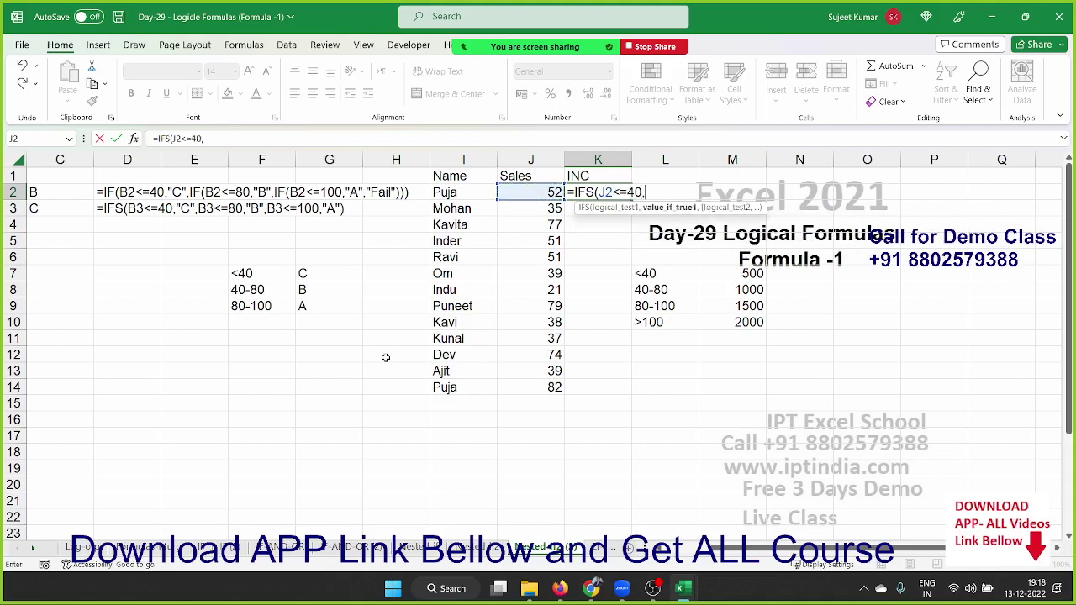
pyautogui.press('BackSpace')
pyautogui.press('BackSpace')
pyautogui.press('BackSpace')
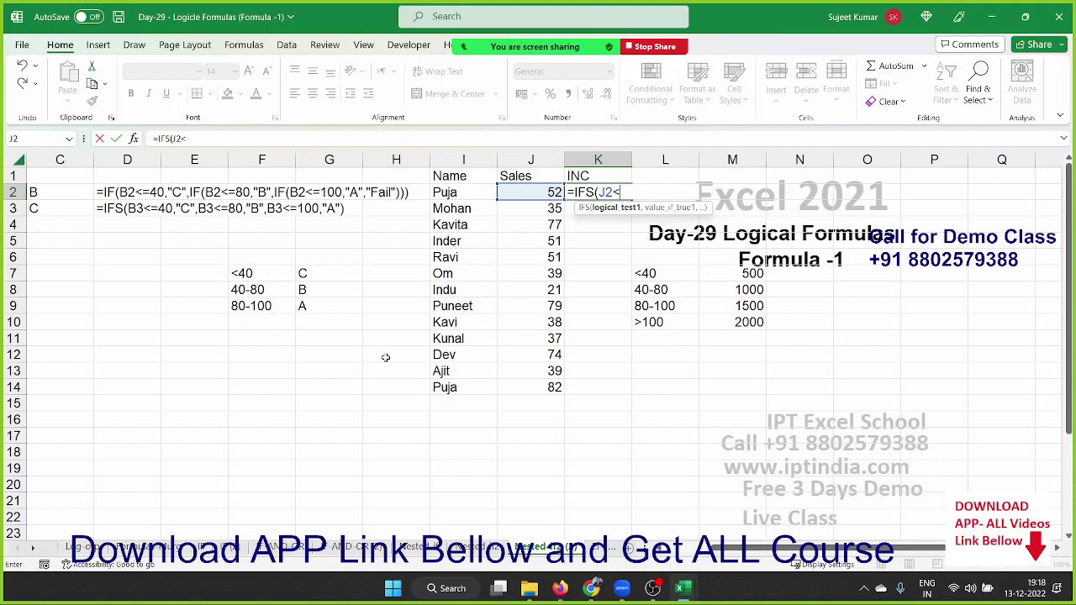
pyautogui.write('40,')
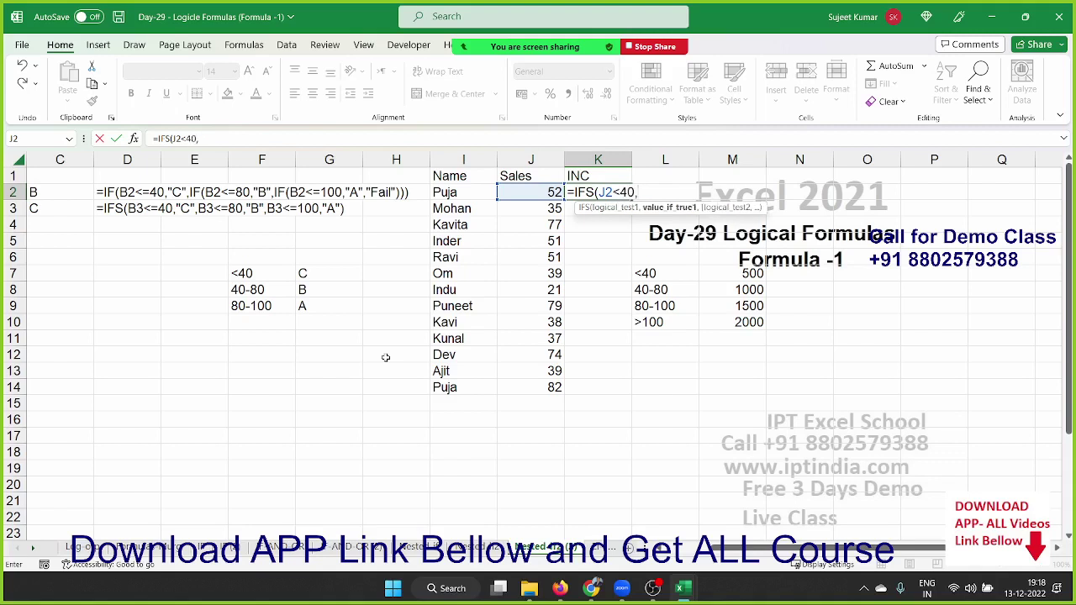
pyautogui.write('500')
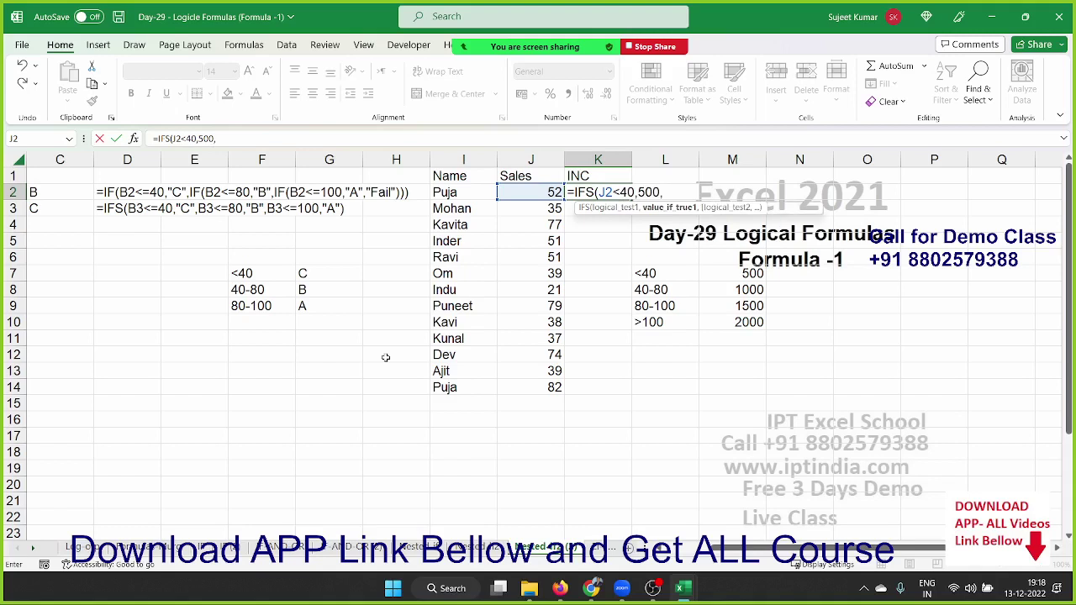
pyautogui.write(',')
pyautogui.press('Left')
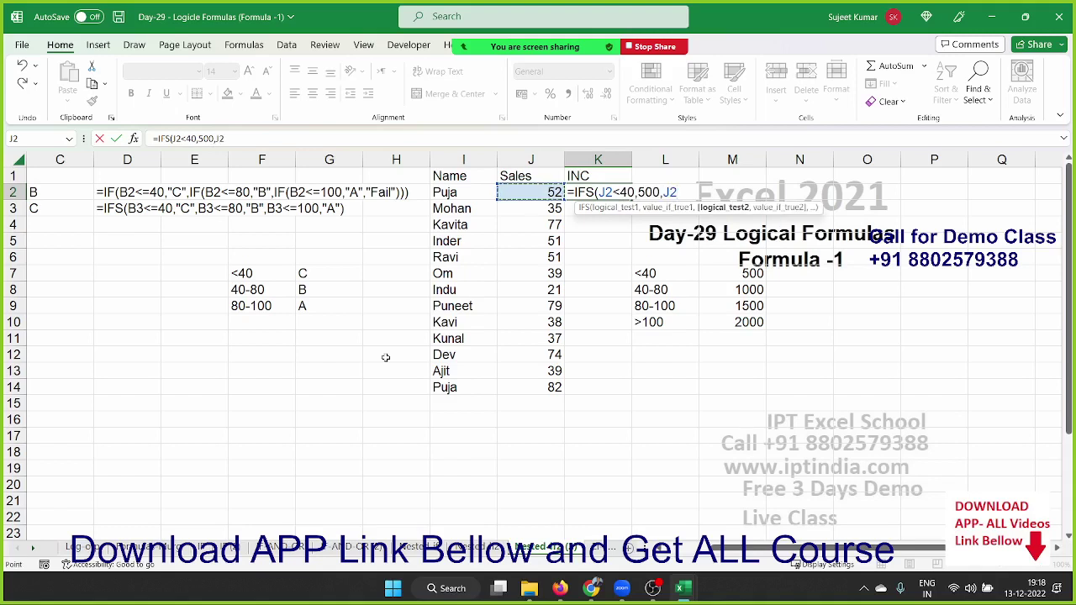
pyautogui.write('<')
pyautogui.write('=80')
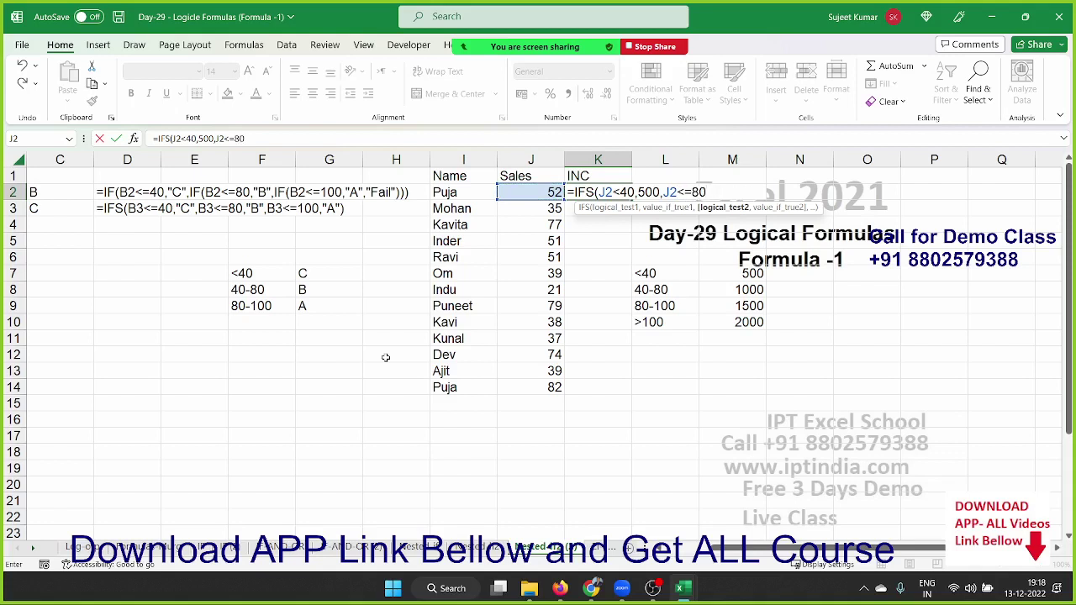
pyautogui.write(',')
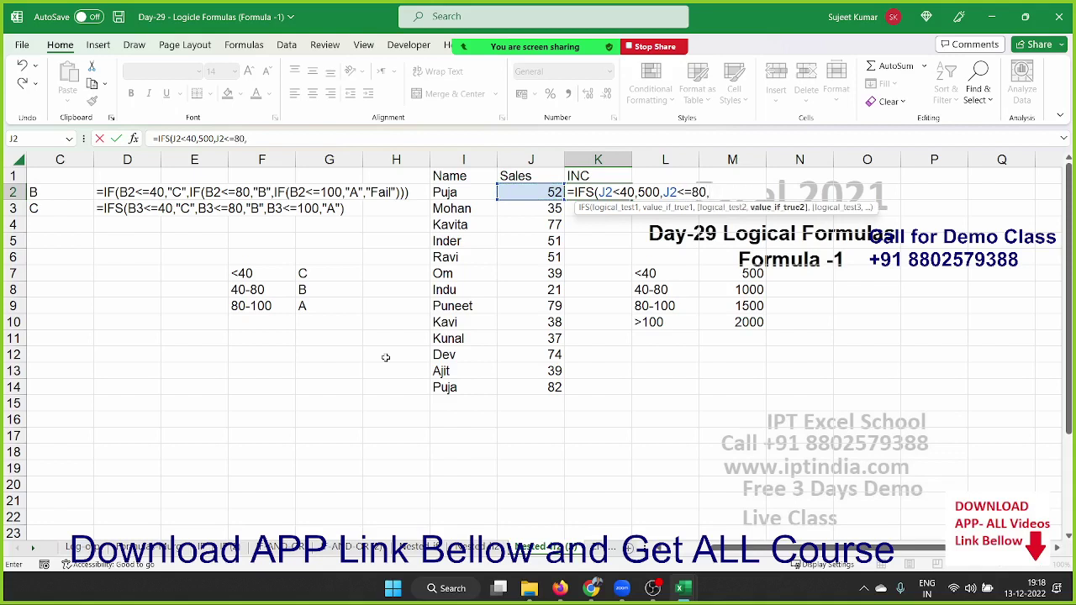
pyautogui.write('1000')
pyautogui.write(',J2<')
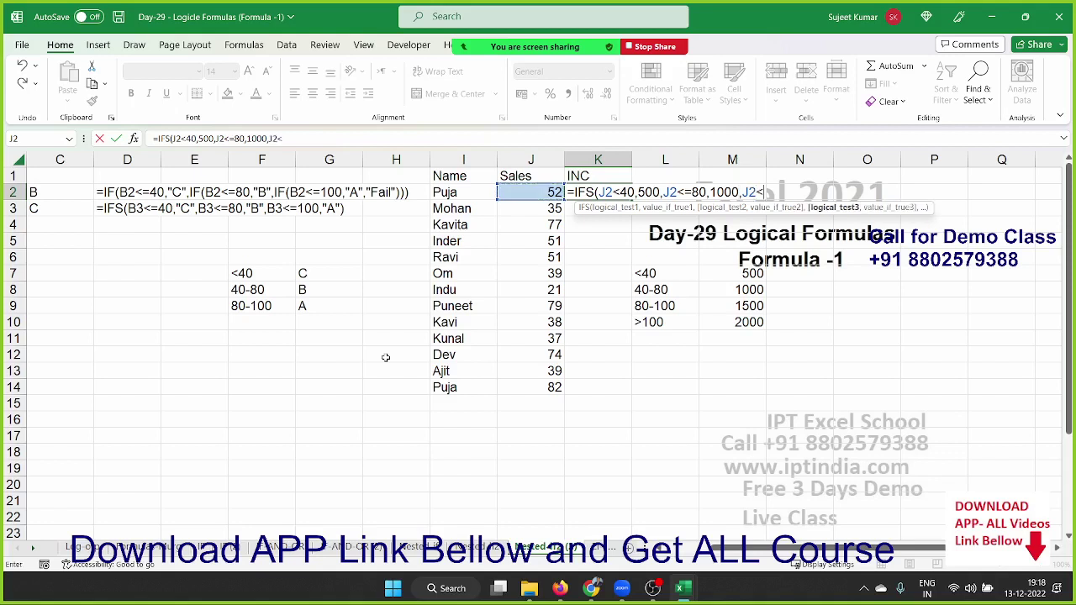
pyautogui.write('=100')
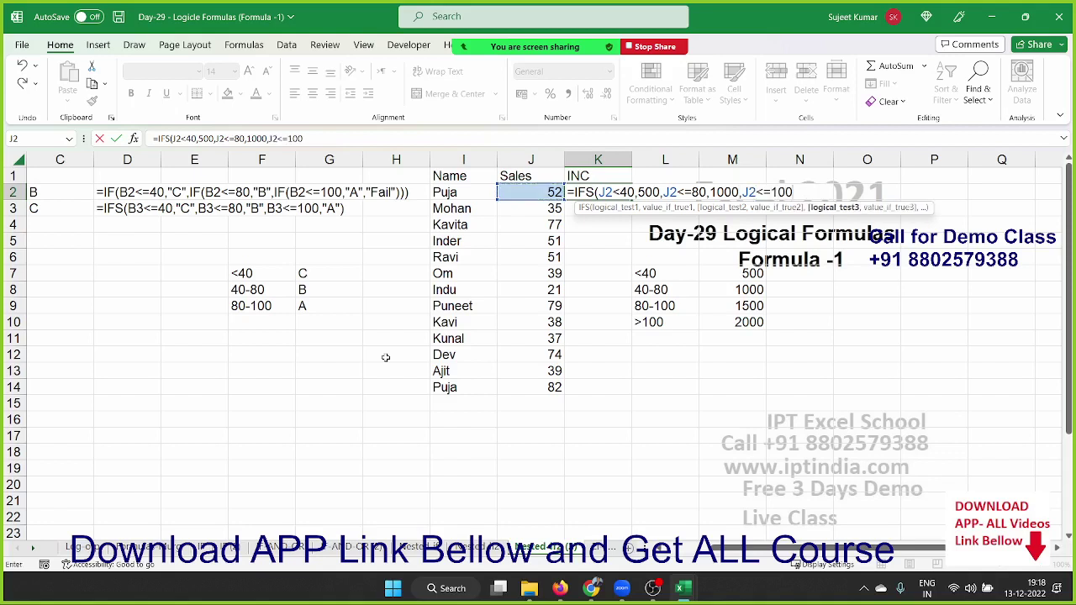
pyautogui.write(',')
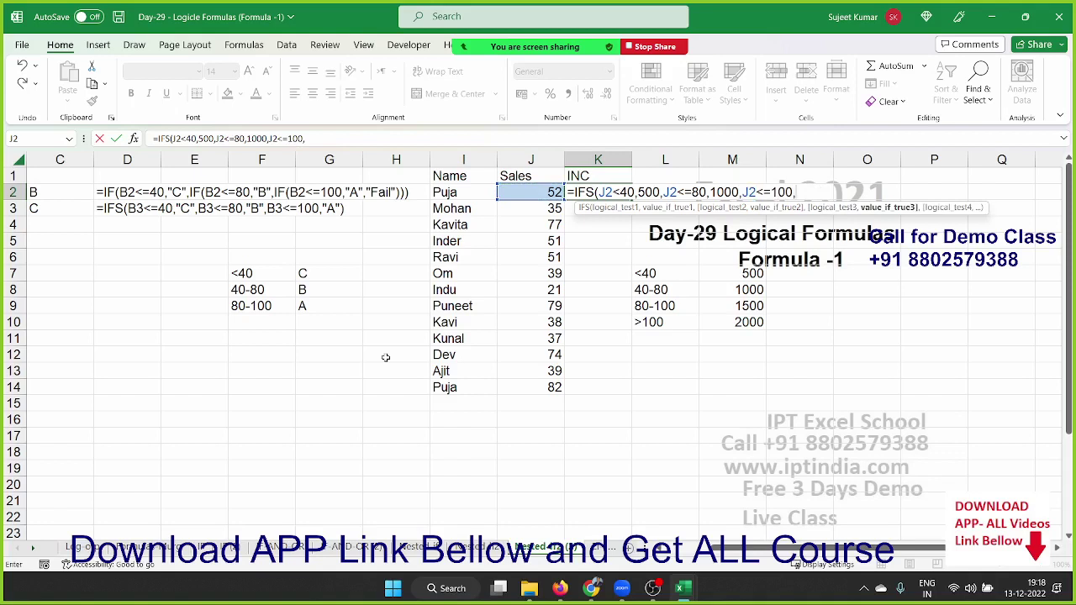
pyautogui.write('1500')
pyautogui.write(',')
pyautogui.press('Left')
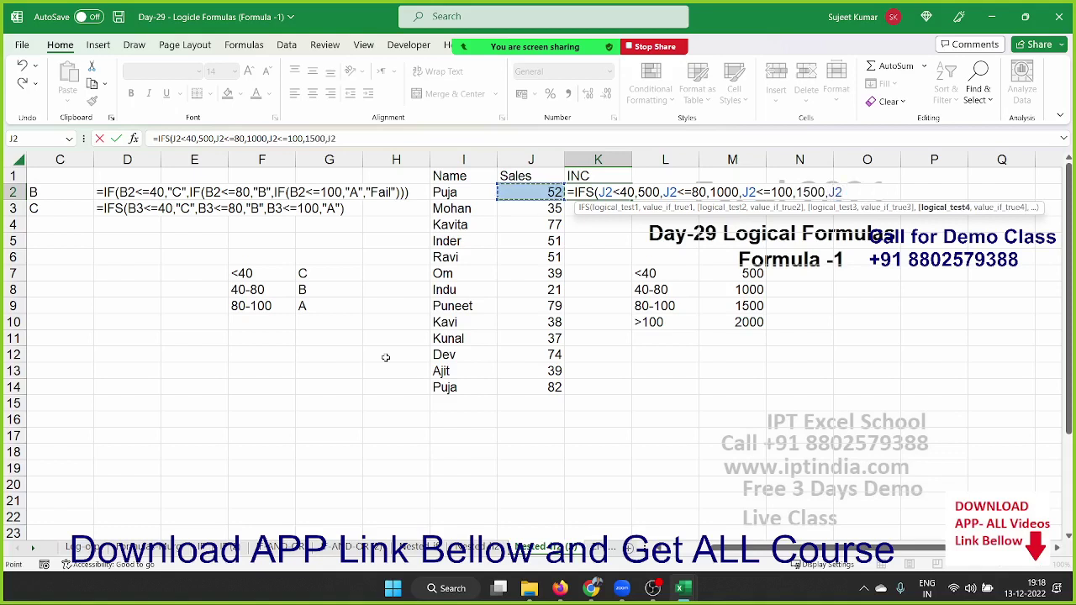
pyautogui.write('>10')
pyautogui.write('0,20')
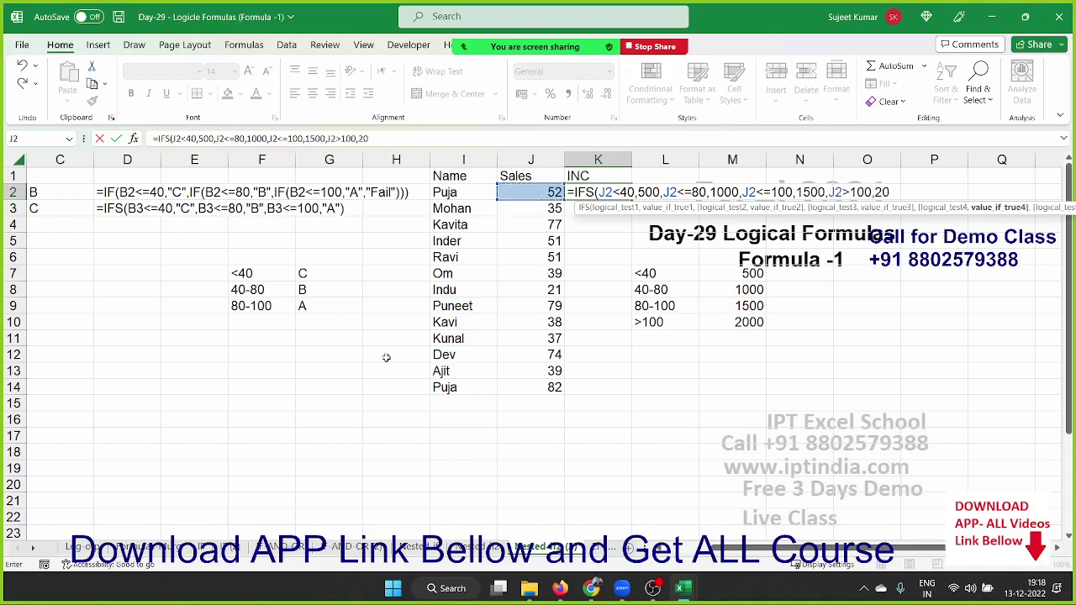
pyautogui.write('00')
pyautogui.press('Return')
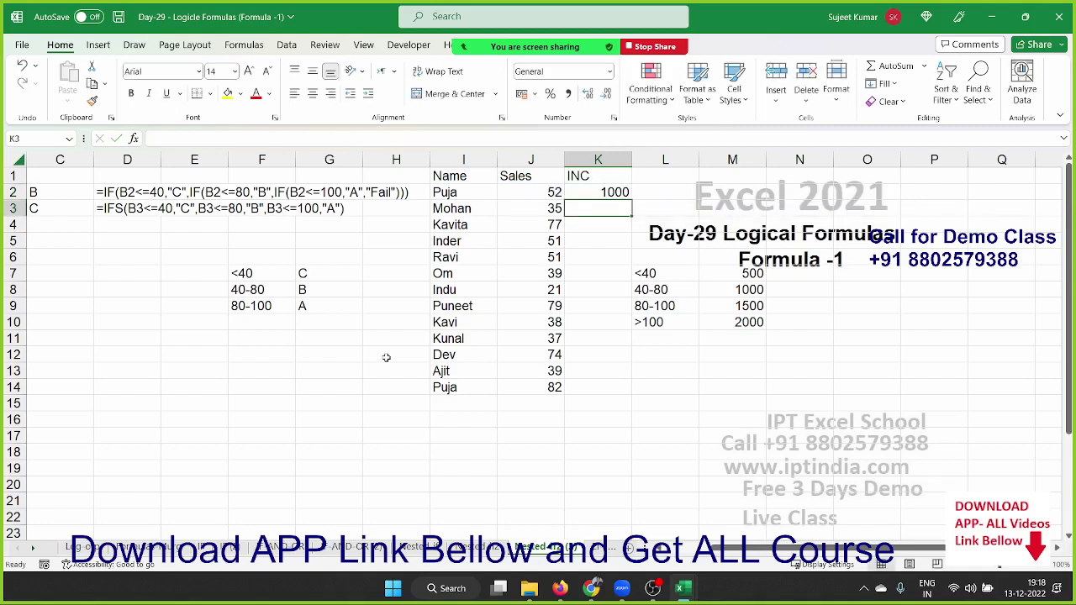
# Fill the K2 IFS incentive formula down to K14 and bring the later worksheets into view.
pyautogui.press('Up')
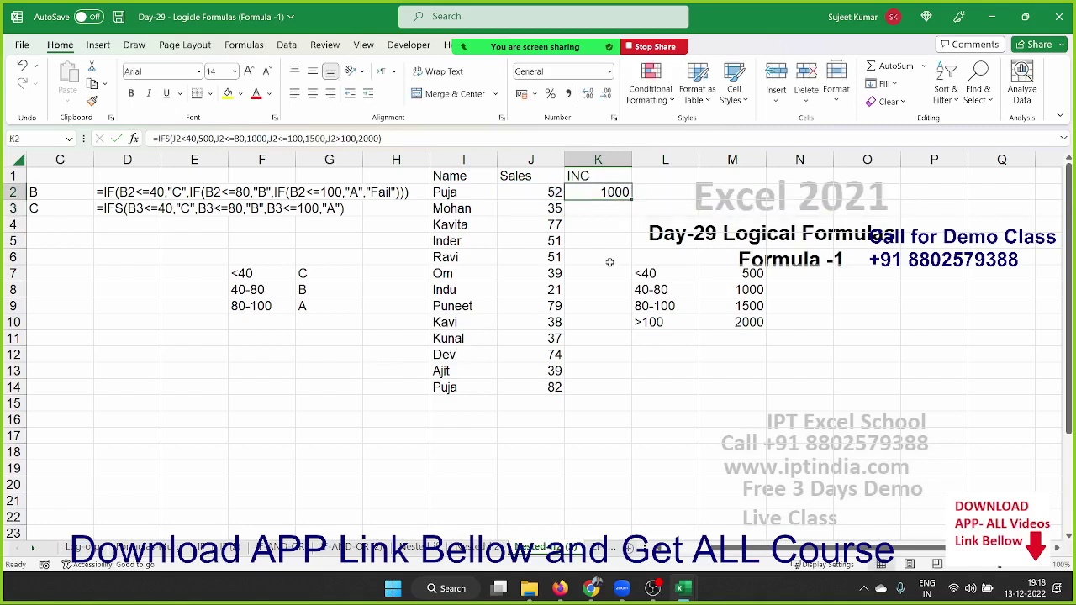
pyautogui.doubleClick(631, 199)
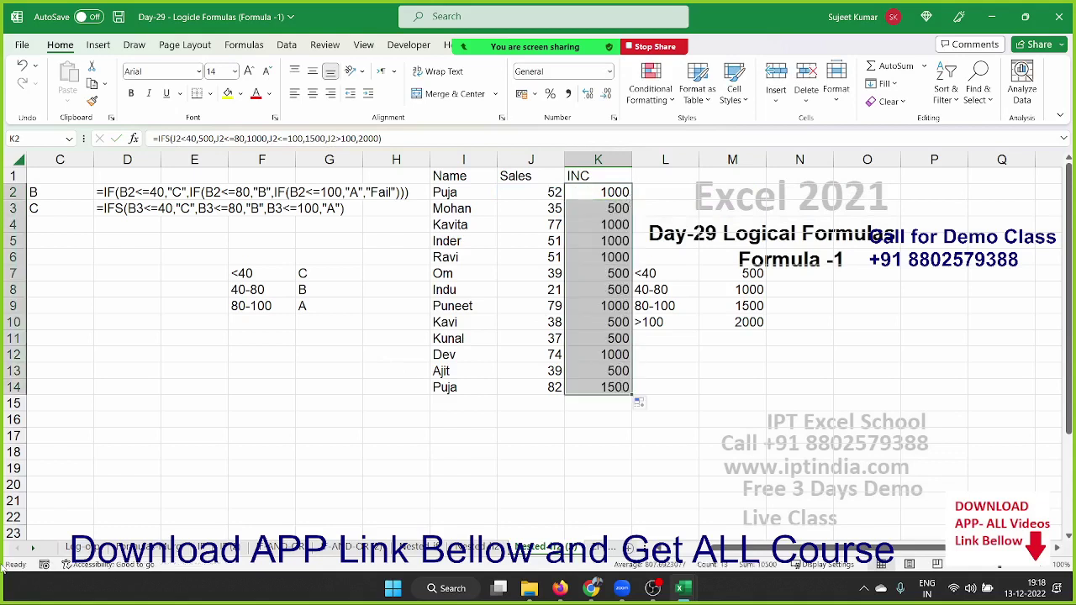
pyautogui.click(37, 551)
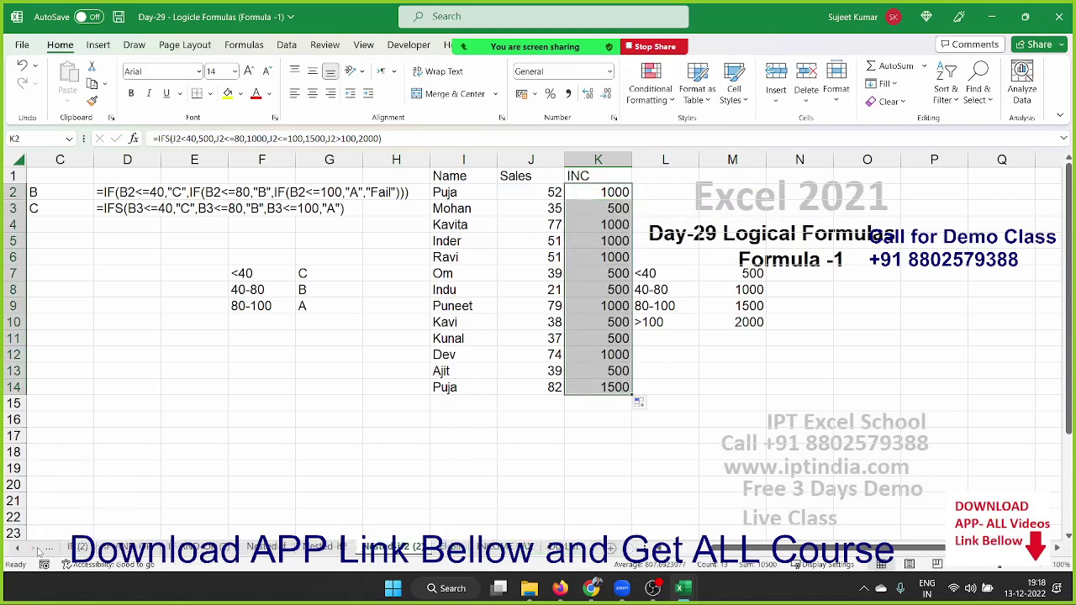
pyautogui.click(448, 548)
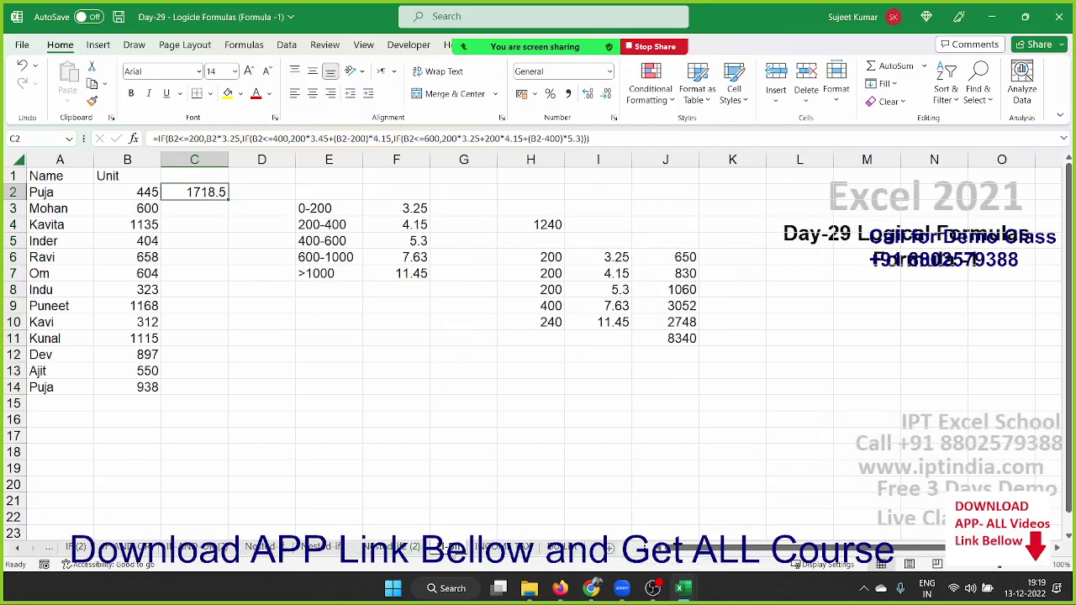
pyautogui.click(486, 548)
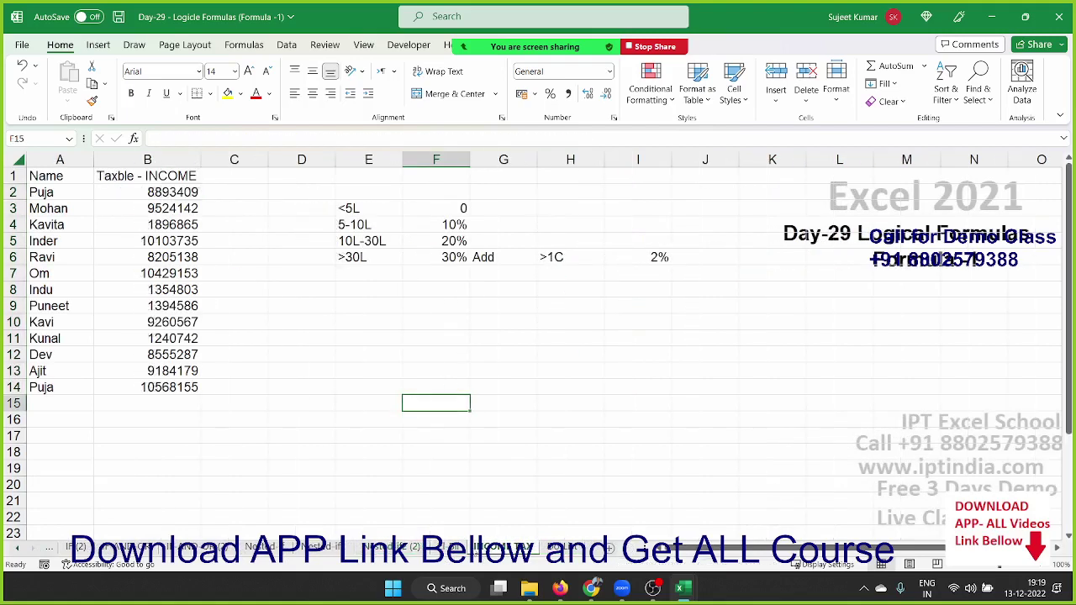
pyautogui.click(449, 548)
pyautogui.click(345, 407)
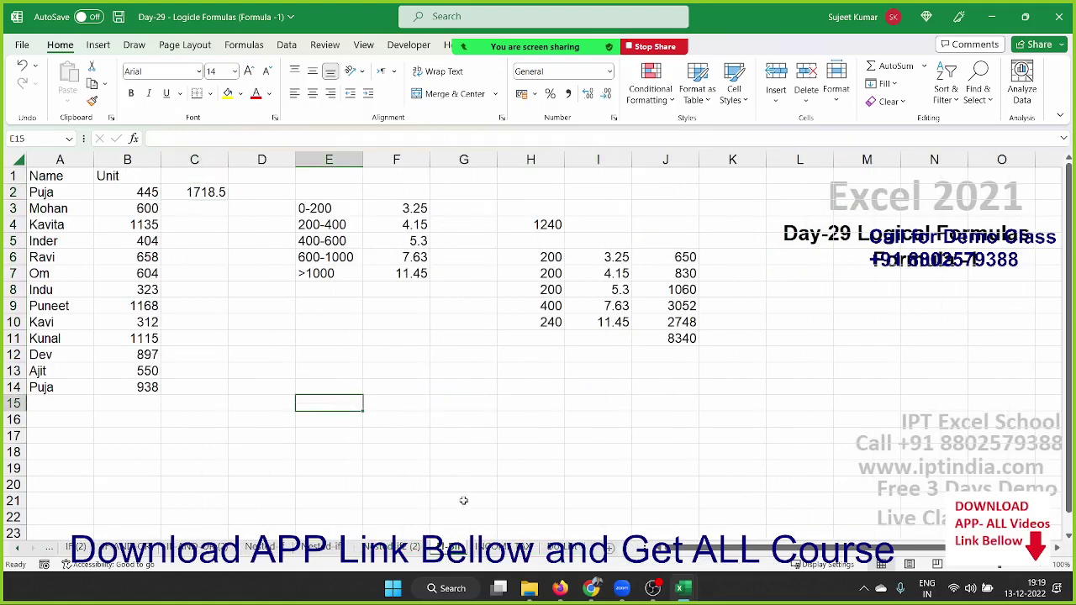
pyautogui.click(525, 548)
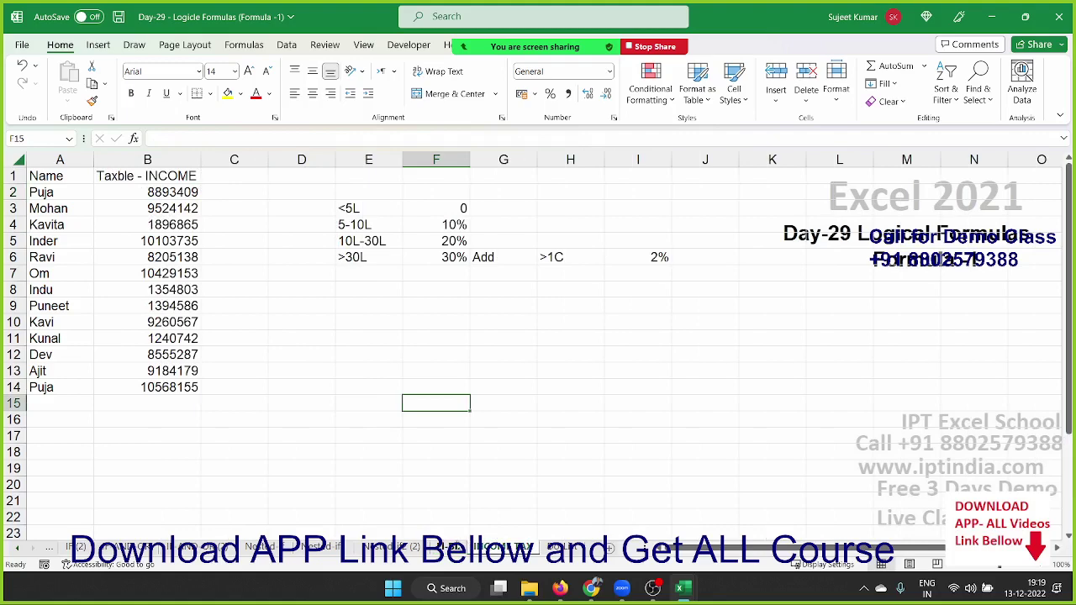
pyautogui.click(454, 548)
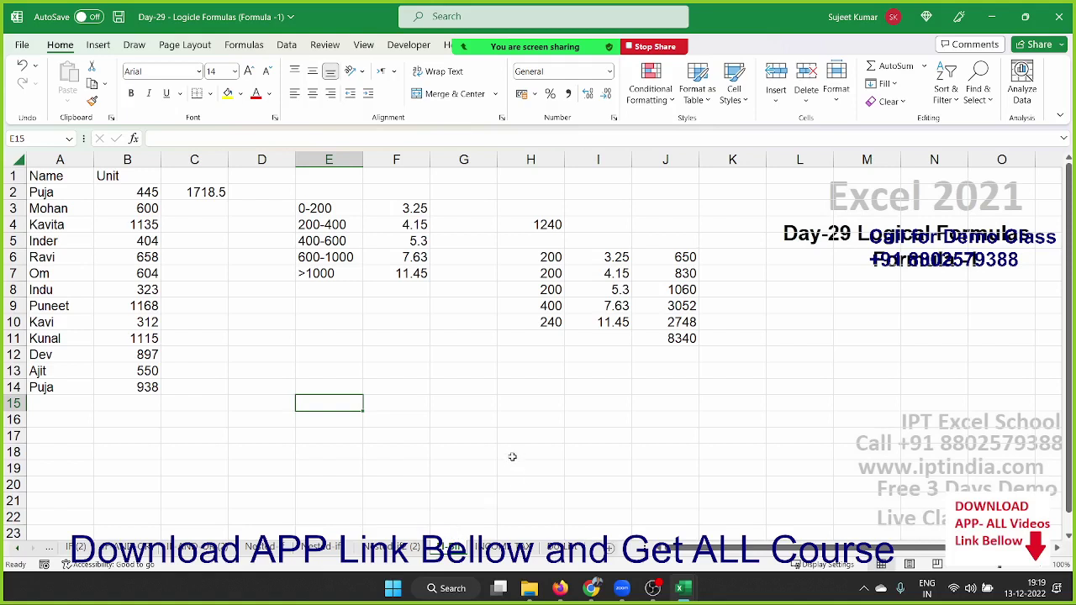
pyautogui.click(313, 367)
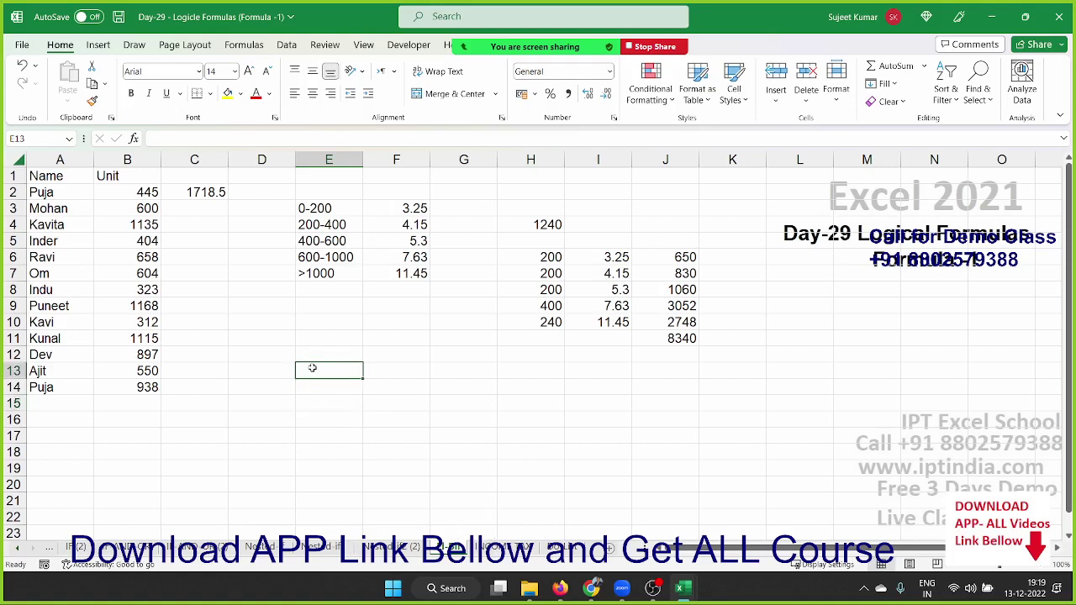
# Delete the old bill formula from C2 and review each slab with its rate.
pyautogui.click(192, 192)
pyautogui.press('Delete')
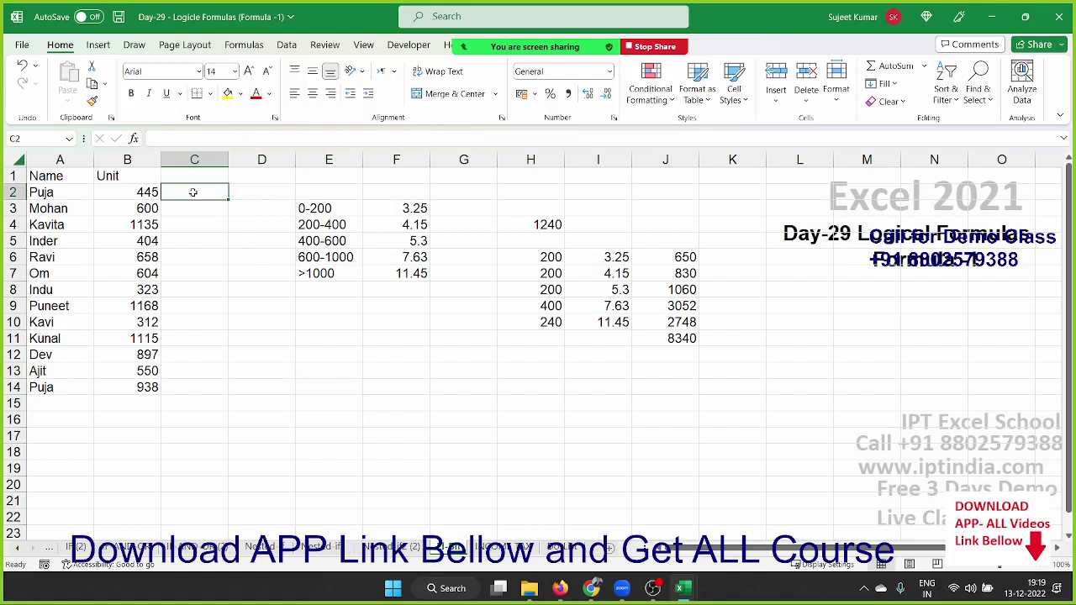
pyautogui.press('Right')
pyautogui.press('Right')
pyautogui.press('Down')
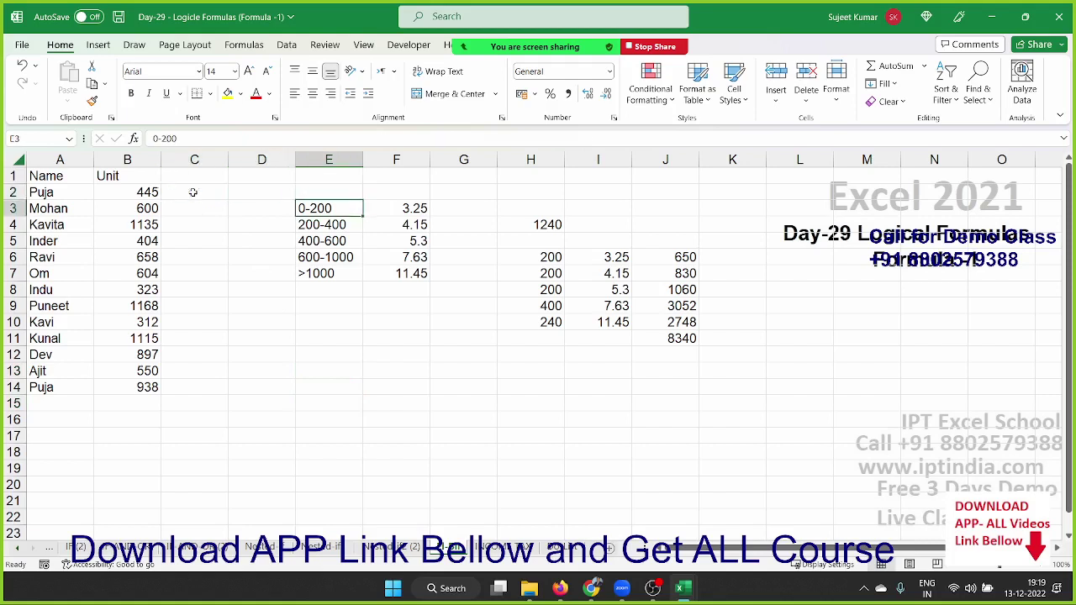
pyautogui.hotkey('shift', 'Right')
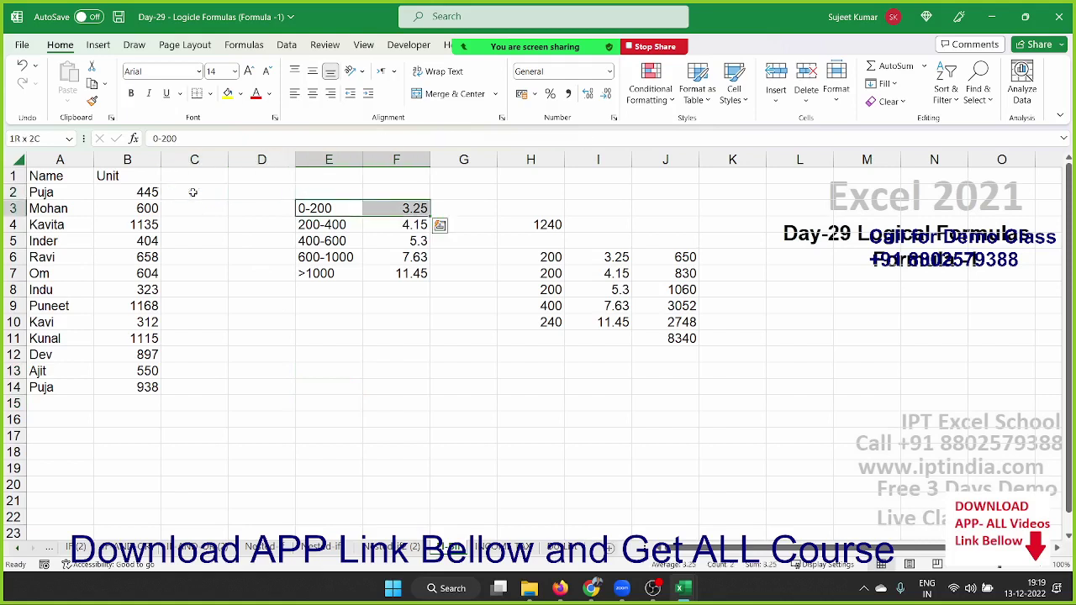
pyautogui.press('Down')
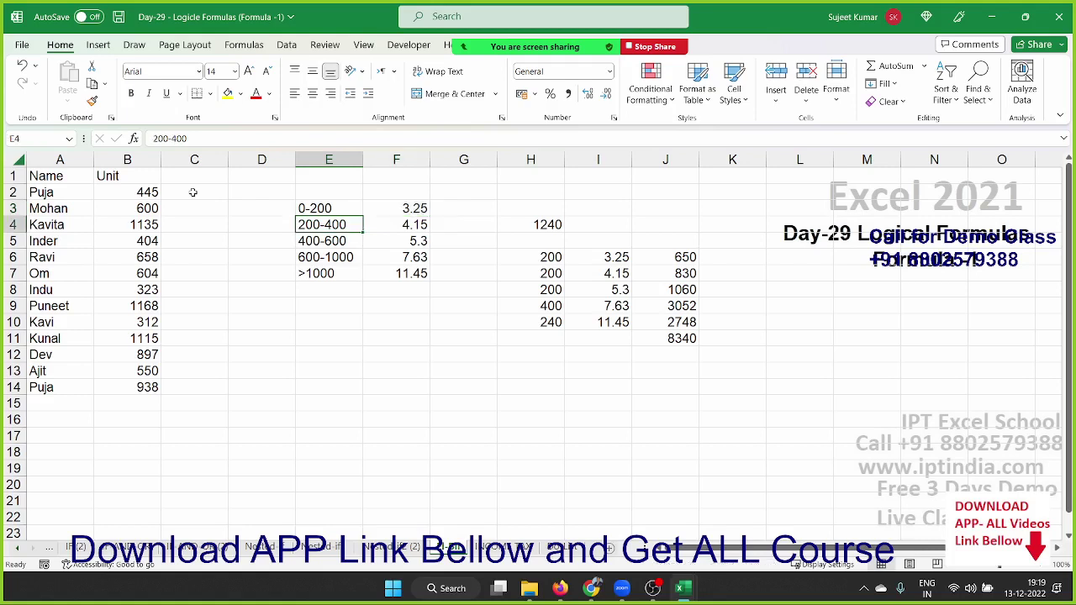
pyautogui.hotkey('shift', 'Right')
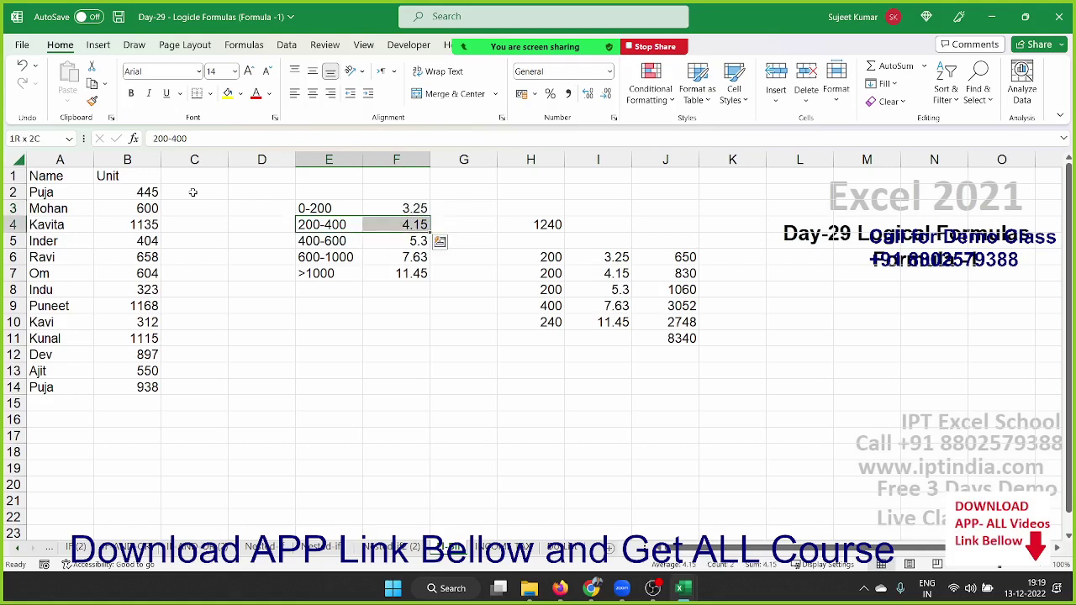
pyautogui.press('Down')
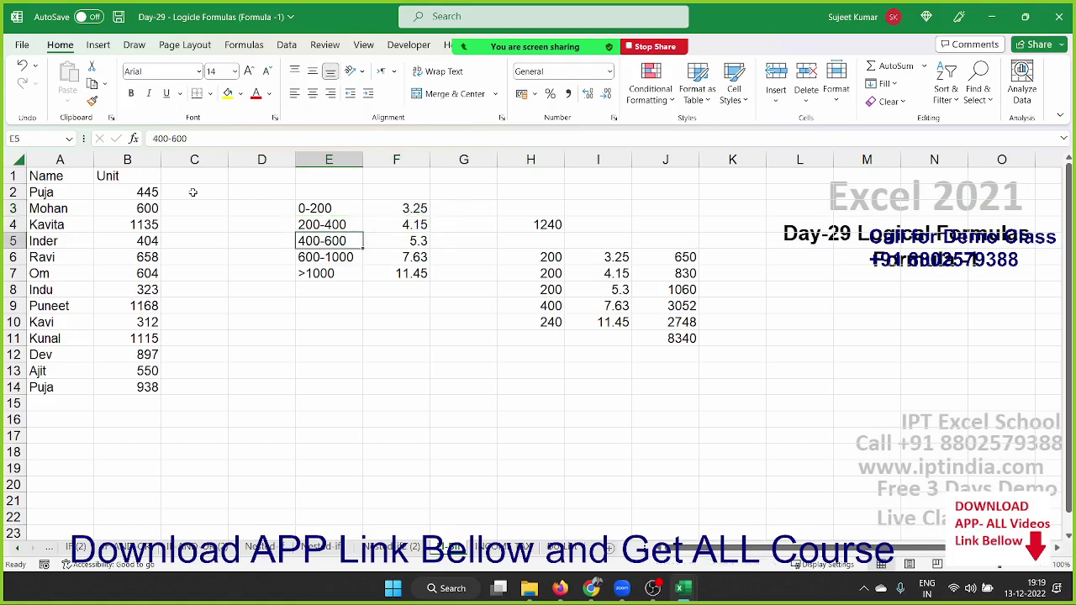
pyautogui.press('Down')
pyautogui.hotkey('shift', 'Right')
pyautogui.press('Down')
pyautogui.hotkey('shift', 'Right')
# Look over the worked 1240-unit breakdown that totals 8340.
pyautogui.press('Right')
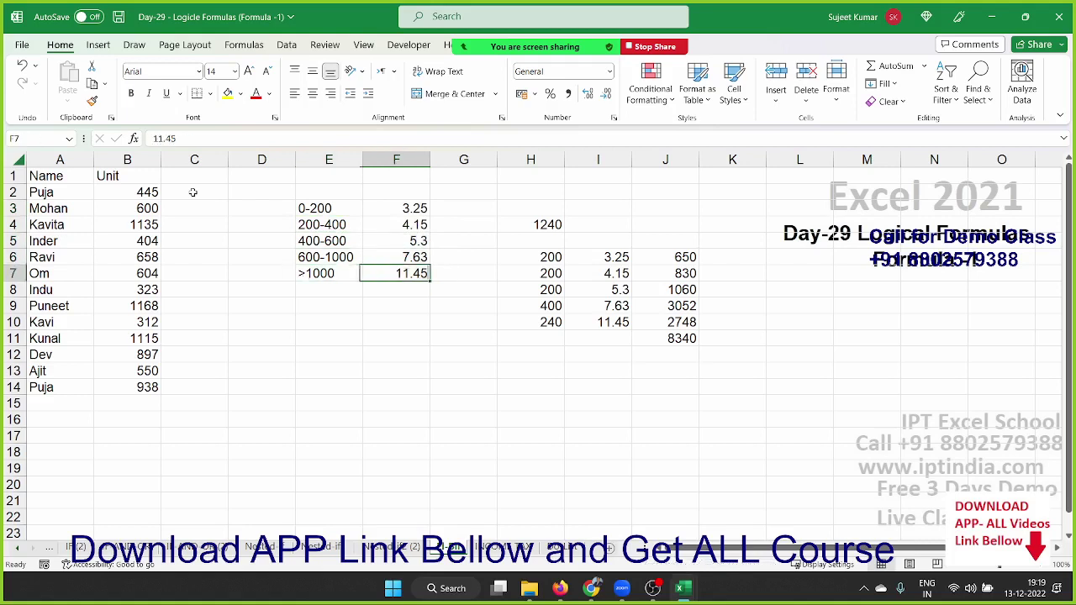
pyautogui.press('Right')
pyautogui.press('Up')
pyautogui.press('Up')
pyautogui.press('Up')
pyautogui.press('Up')
pyautogui.press('Right')
pyautogui.press('Right')
pyautogui.press('Down')
pyautogui.press('Left')
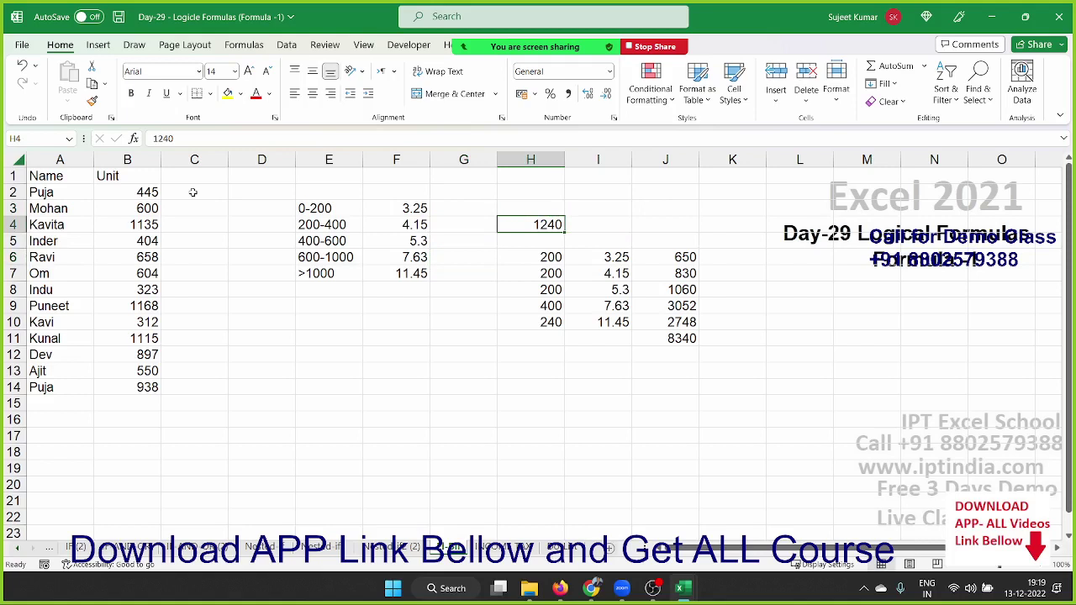
pyautogui.press('Right')
pyautogui.write('11')
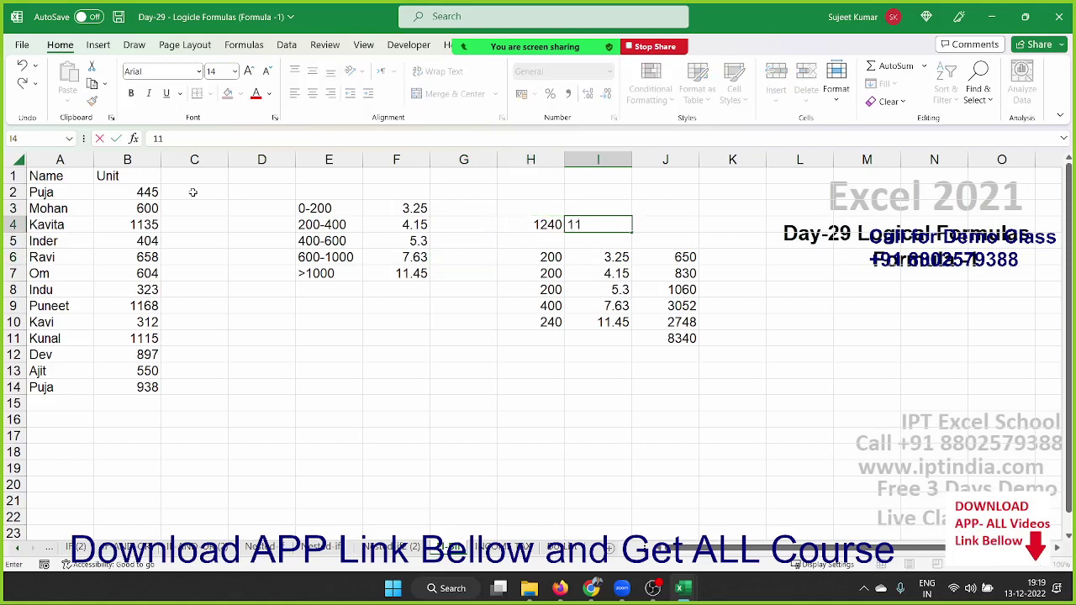
pyautogui.write('.45')
pyautogui.press('Right')
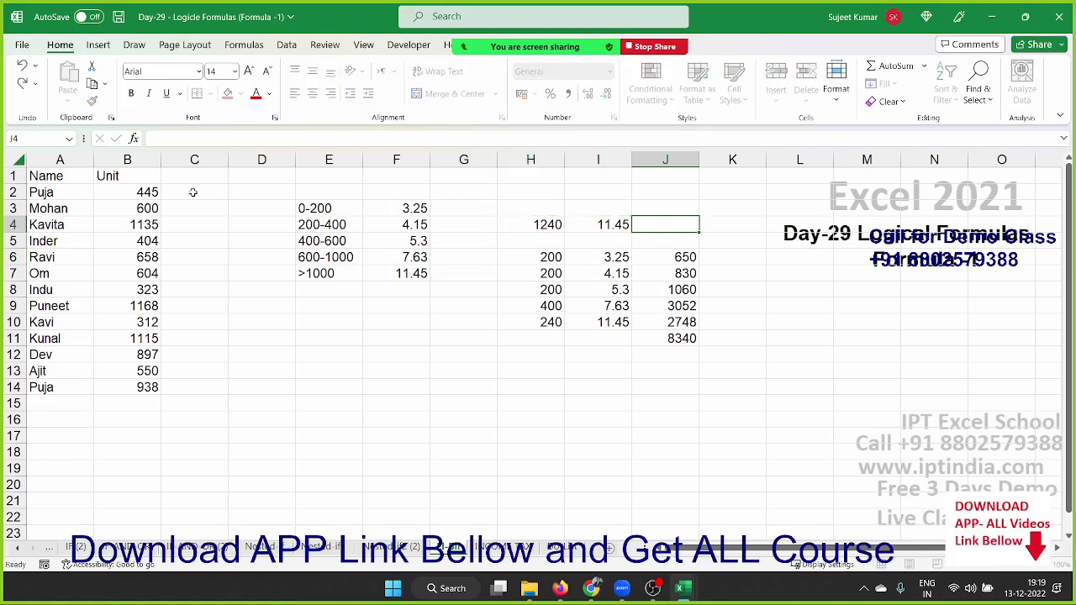
pyautogui.write('=')
pyautogui.press('Left')
pyautogui.press('Left')
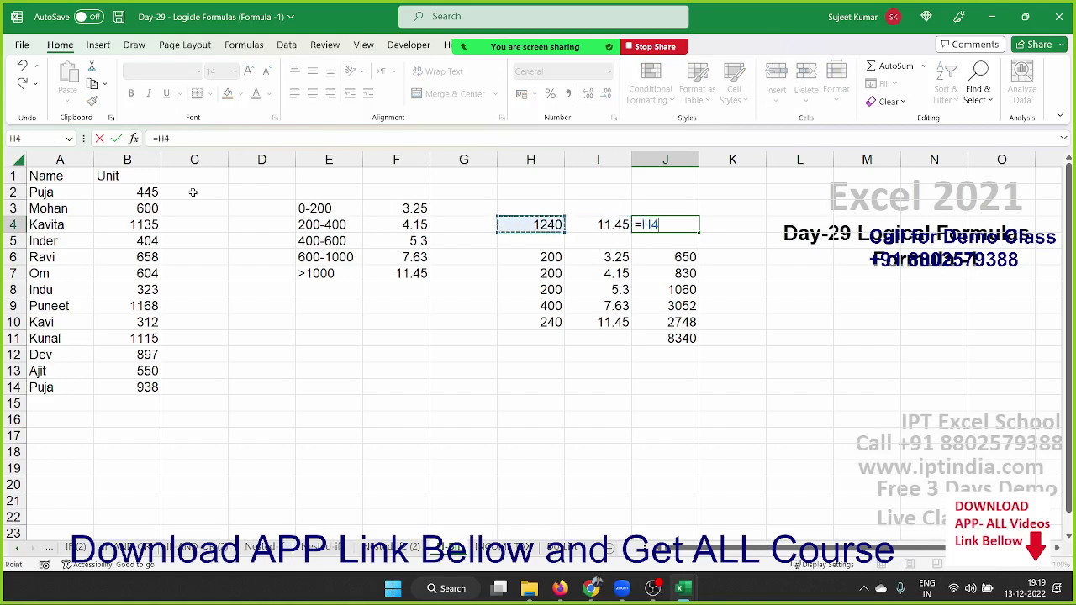
pyautogui.write('*')
pyautogui.press('Left')
pyautogui.hotkey('ctrl', 'Return')
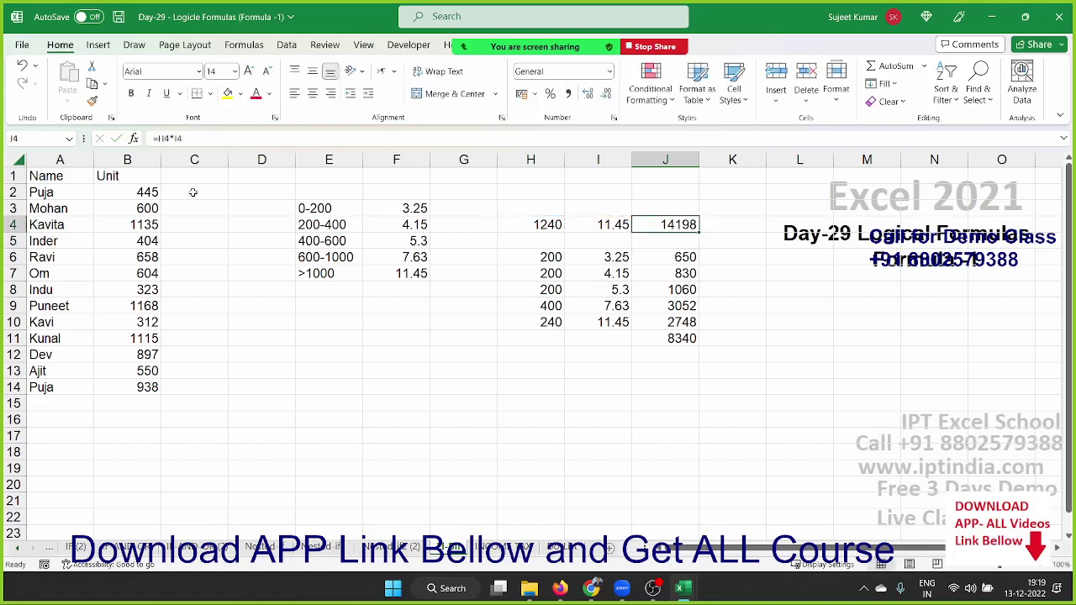
pyautogui.press('Left')
pyautogui.press('Left')
pyautogui.press('Left')
pyautogui.press('Left')
pyautogui.press('Left')
pyautogui.press('Up')
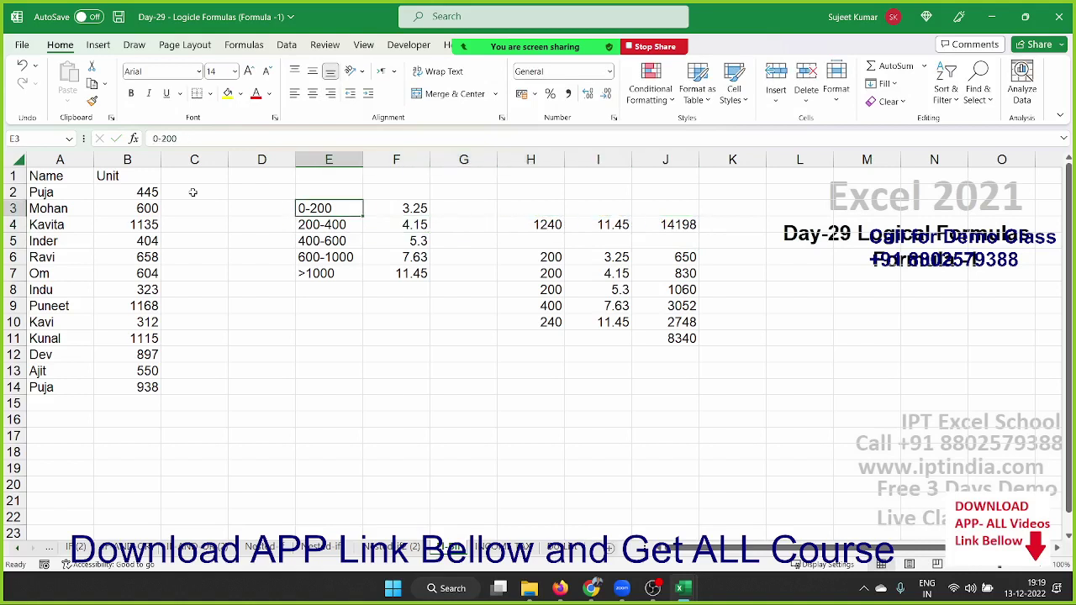
pyautogui.hotkey('shift', 'Right')
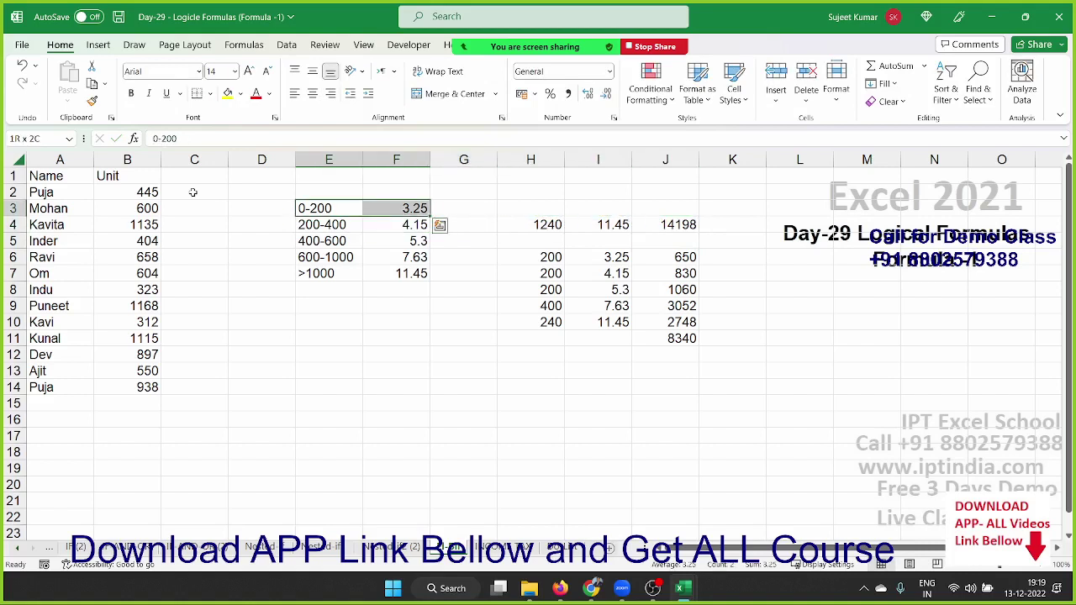
pyautogui.press('Down')
pyautogui.press('Down')
pyautogui.press('Right')
pyautogui.press('Right')
pyautogui.press('Right')
pyautogui.press('Right')
pyautogui.press('Down')
pyautogui.press('Left')
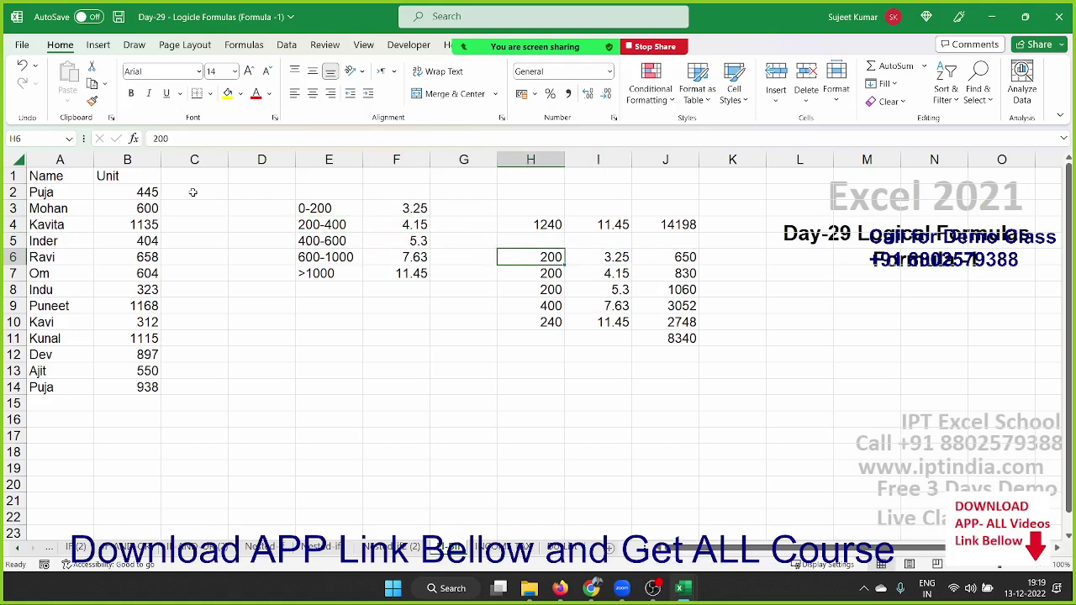
pyautogui.hotkey('shift', 'Right')
pyautogui.hotkey('shift', 'Right')
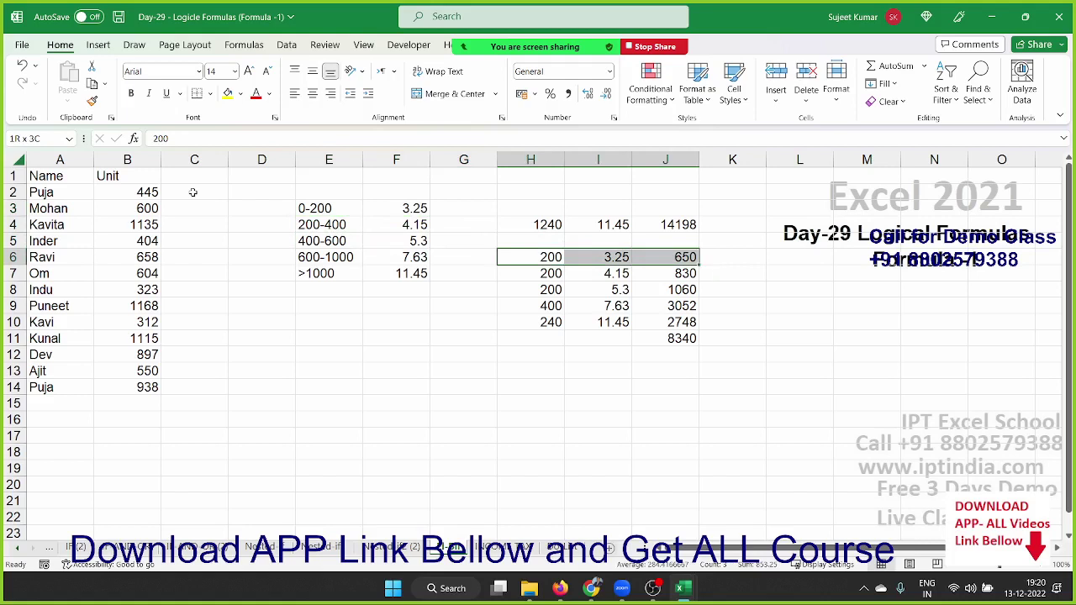
pyautogui.hotkey('shift', 'Down')
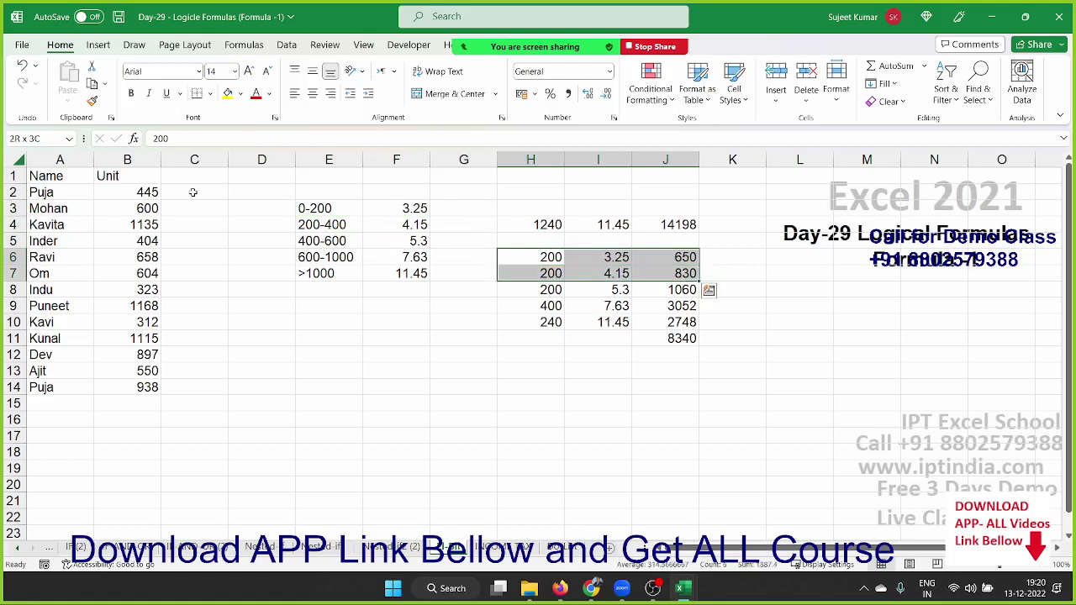
pyautogui.hotkey('shift', 'Down')
pyautogui.hotkey('shift', 'Down')
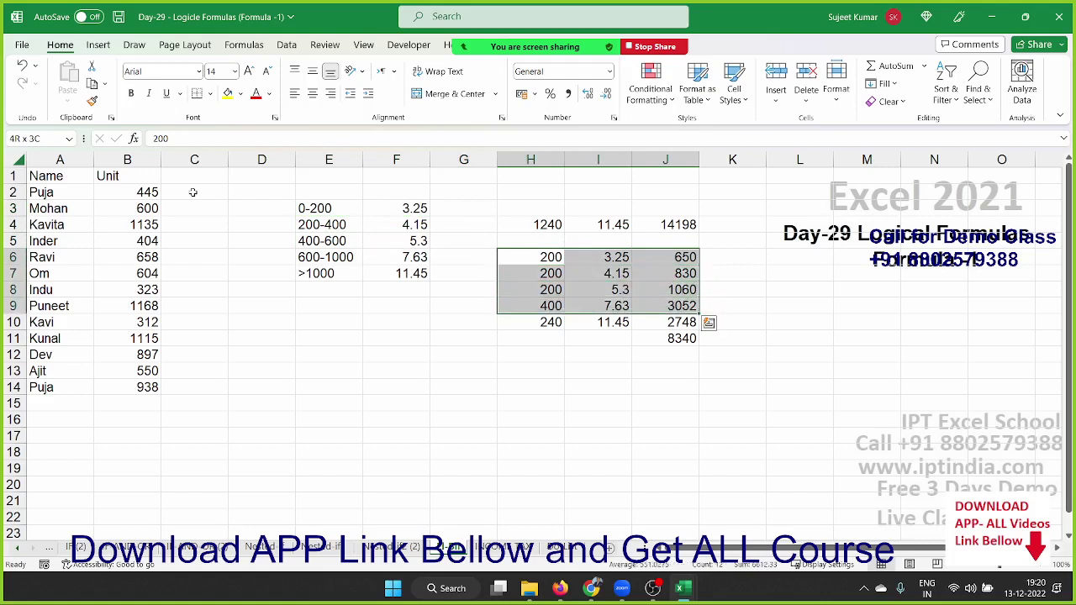
pyautogui.press('Down')
pyautogui.press('Down')
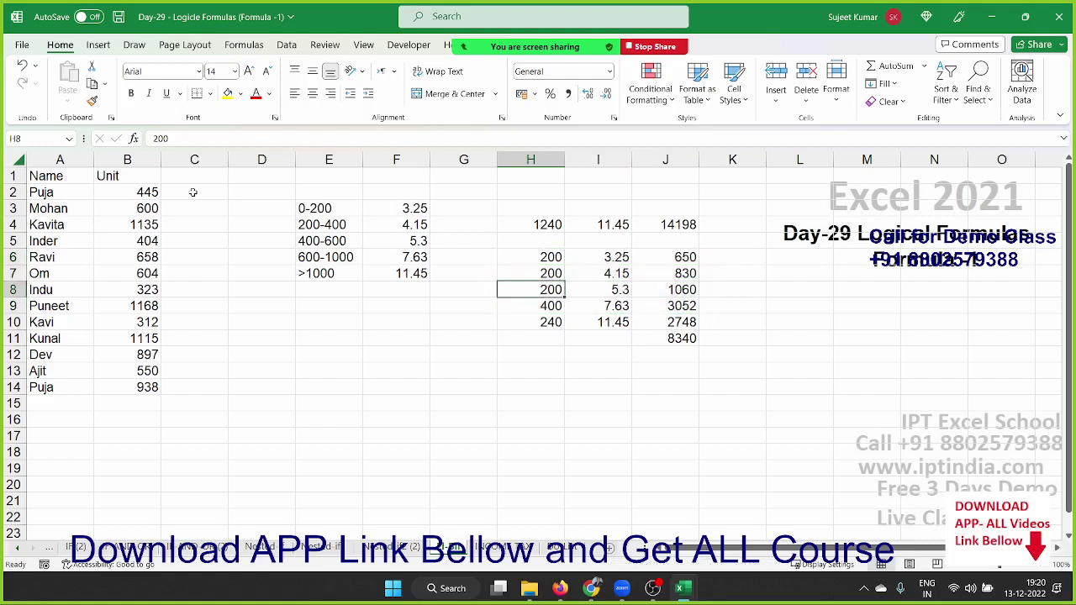
pyautogui.press('Down')
pyautogui.press('Down')
pyautogui.hotkey('shift', 'Right')
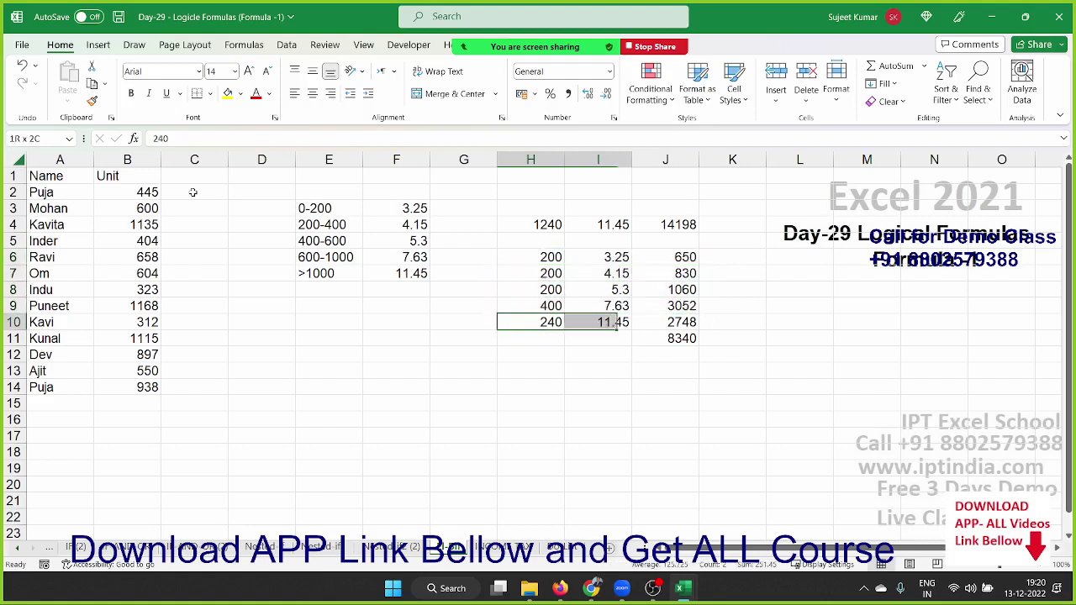
pyautogui.hotkey('shift', 'Right')
pyautogui.press('Down')
pyautogui.press('Right')
pyautogui.press('Right')
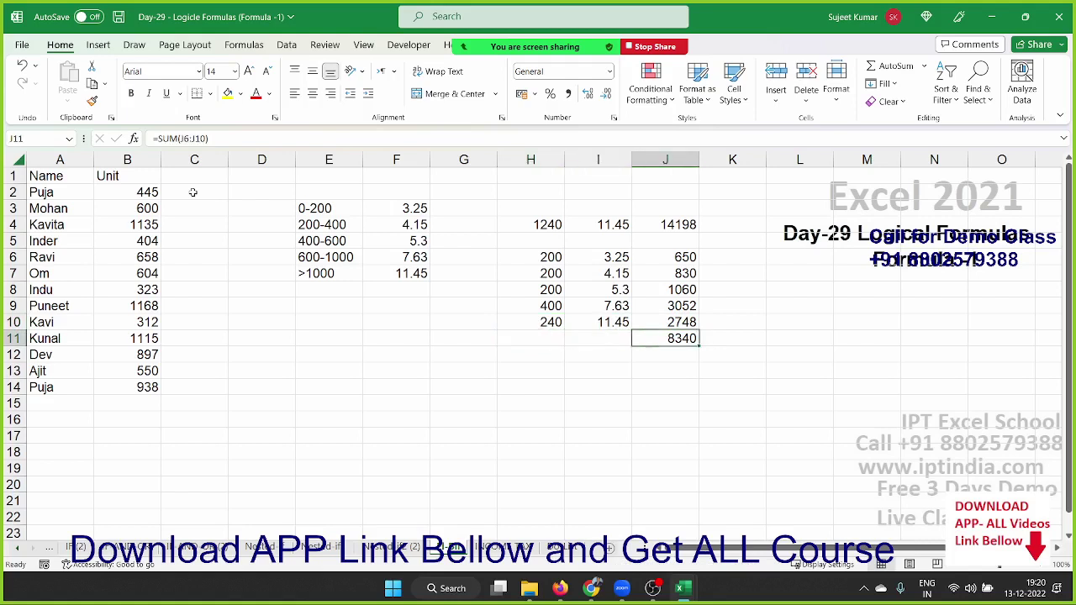
pyautogui.press('Left')
pyautogui.press('Left')
pyautogui.press('Left')
pyautogui.press('Left')
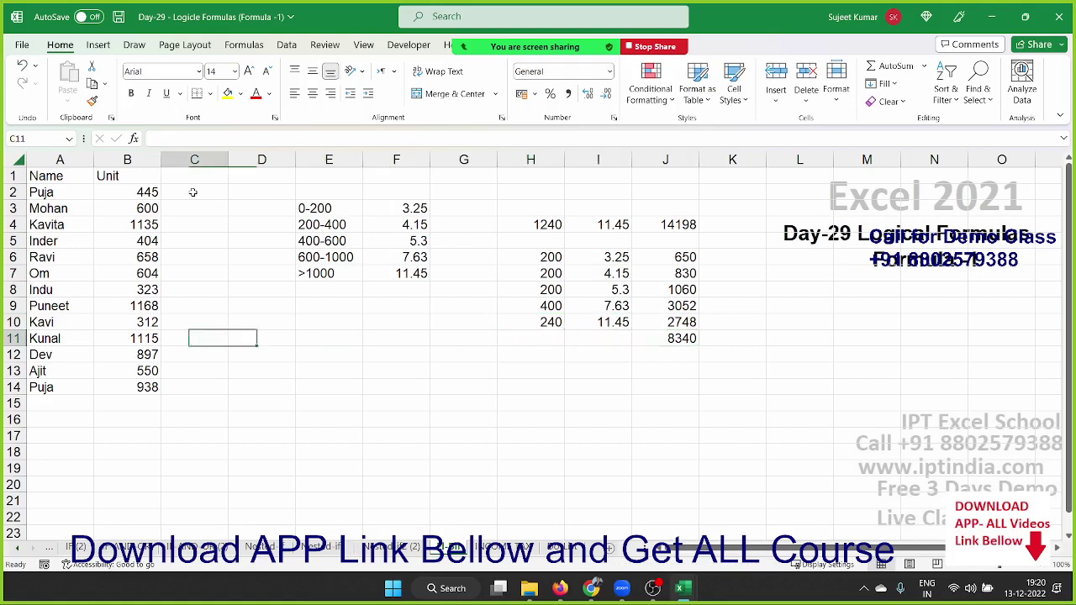
pyautogui.press('Left')
pyautogui.press('Left')
pyautogui.press('Up')
pyautogui.press('Up')
pyautogui.press('Up')
pyautogui.press('Up')
# Start C2's formula as =IFS(B2<=200,B2*3.25, for the first slab.
pyautogui.click(192, 193)
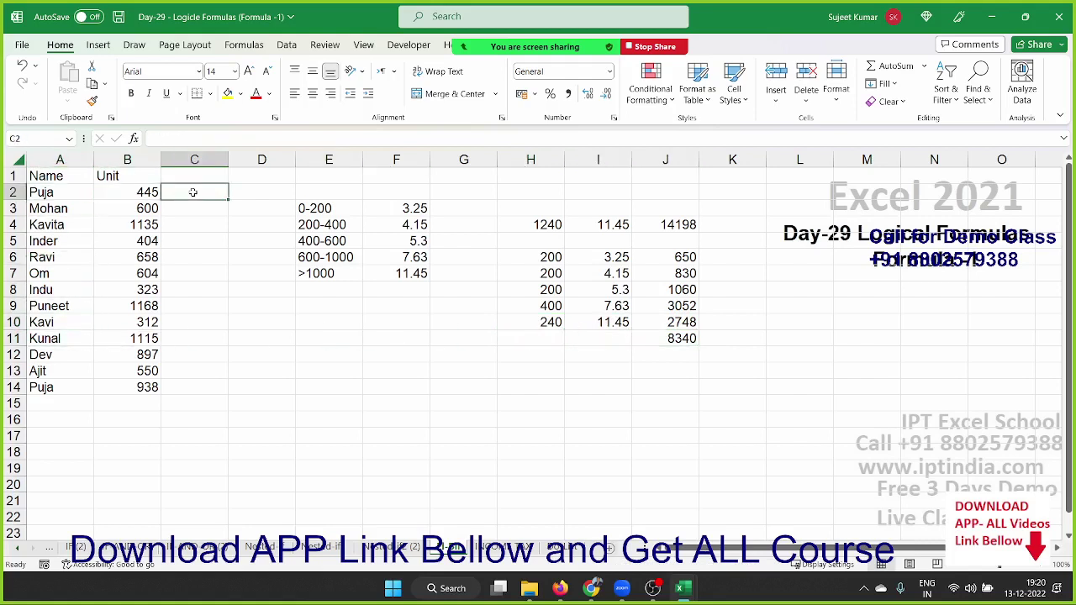
pyautogui.press('Left')
pyautogui.press('Right')
pyautogui.write('=')
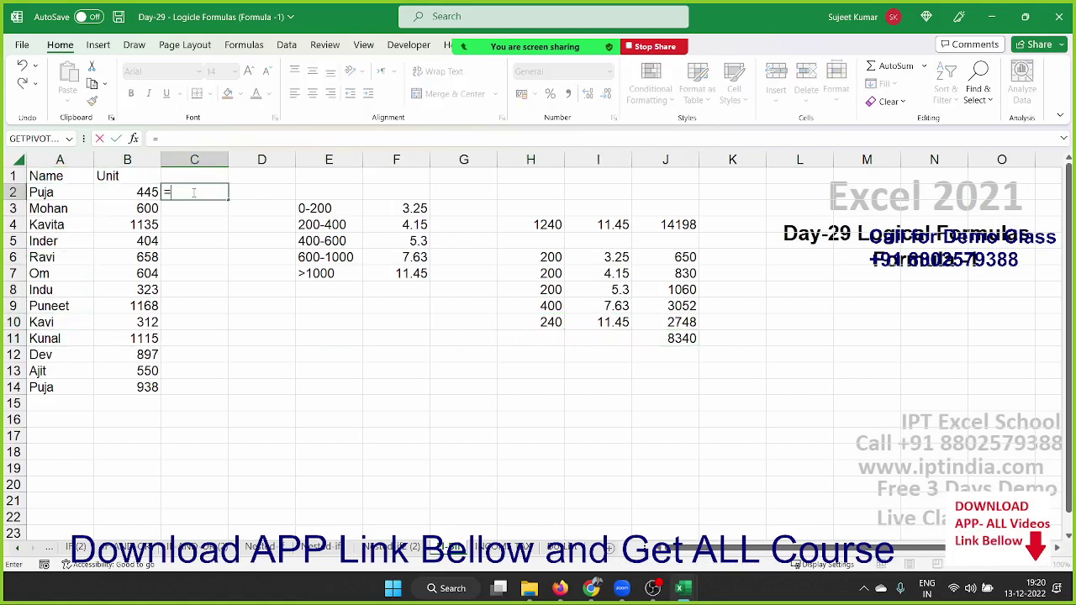
pyautogui.write('if')
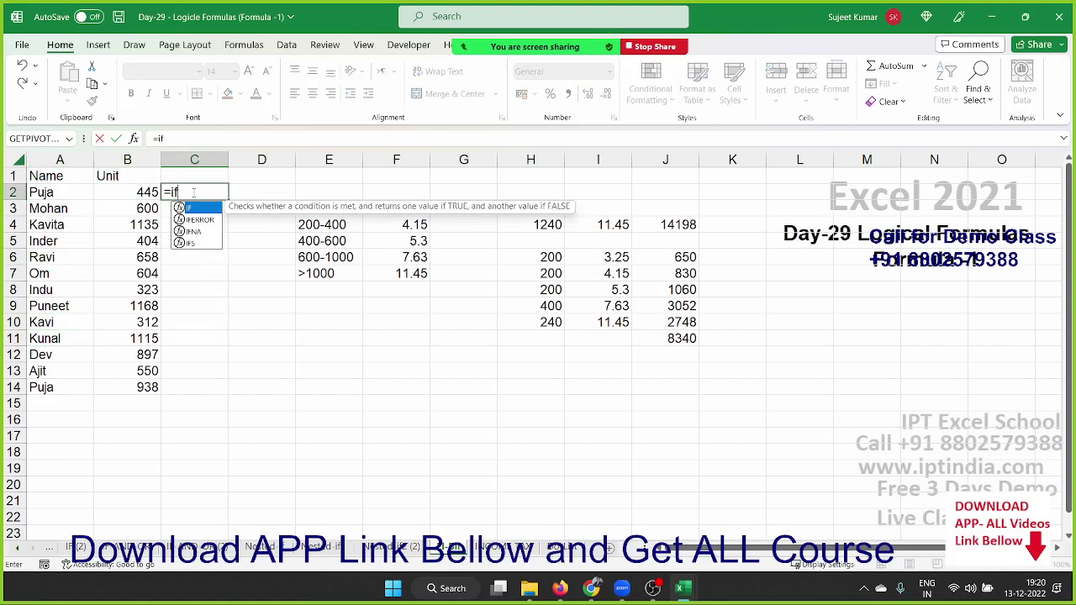
pyautogui.press('Down')
pyautogui.press('Down')
pyautogui.press('Down')
pyautogui.press('Tab')
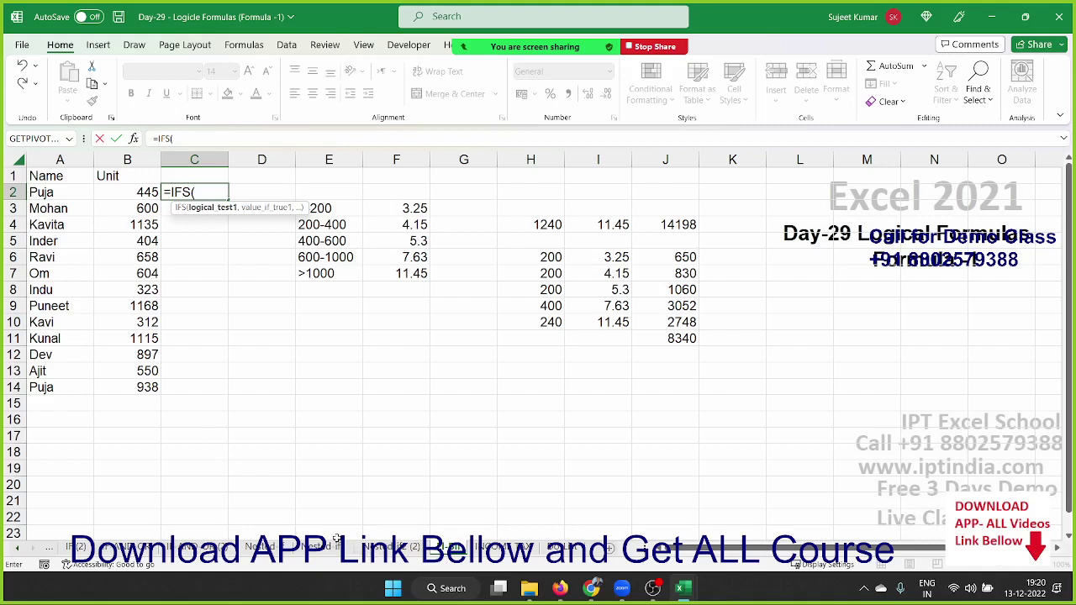
pyautogui.click(136, 193)
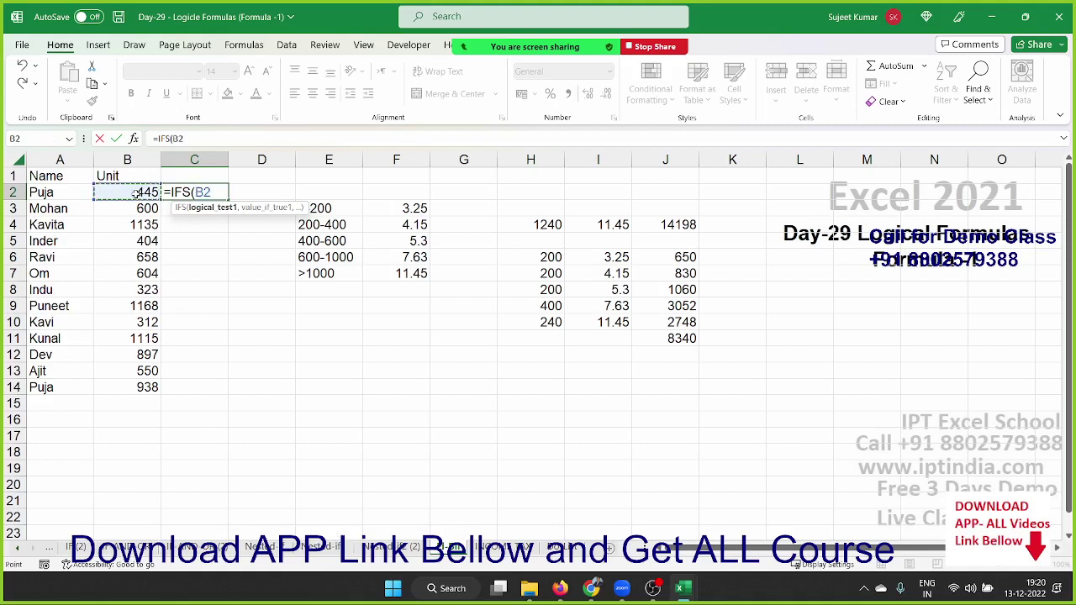
pyautogui.write('<')
pyautogui.write('=200')
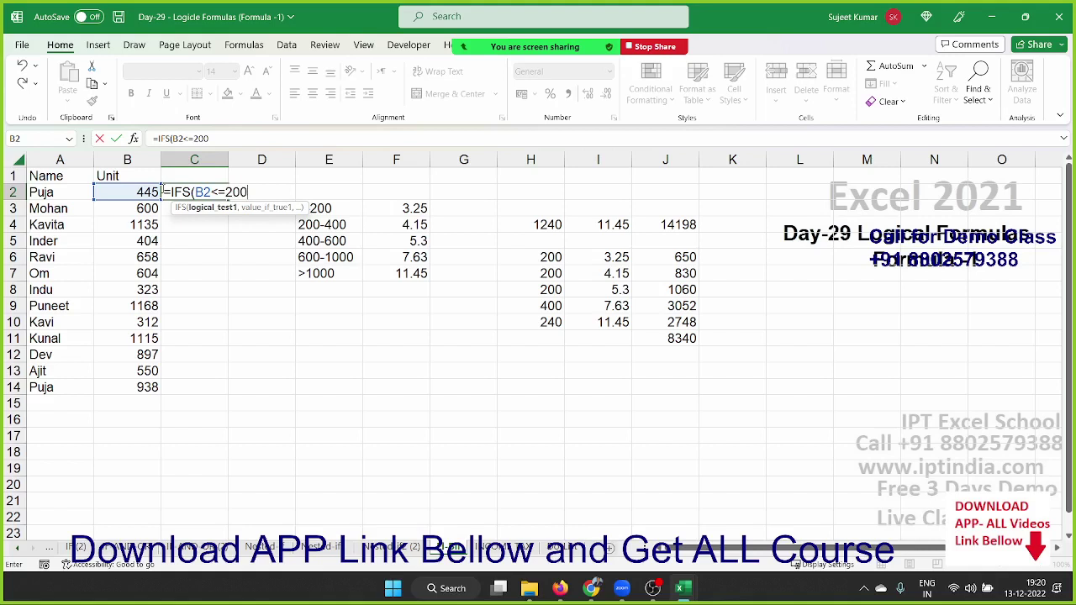
pyautogui.write(',')
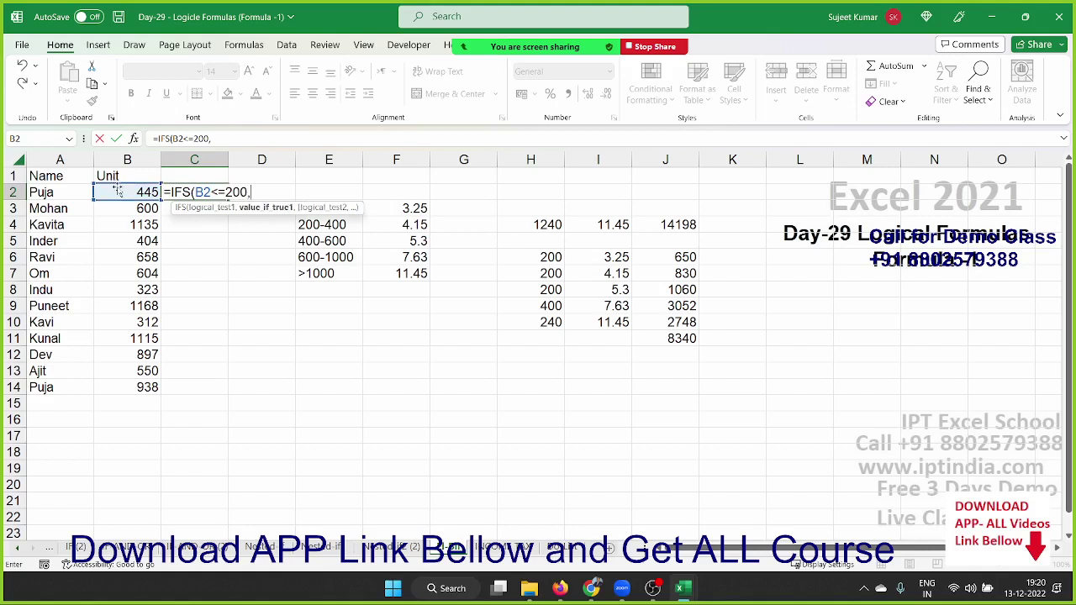
pyautogui.click(120, 192)
pyautogui.write('*3')
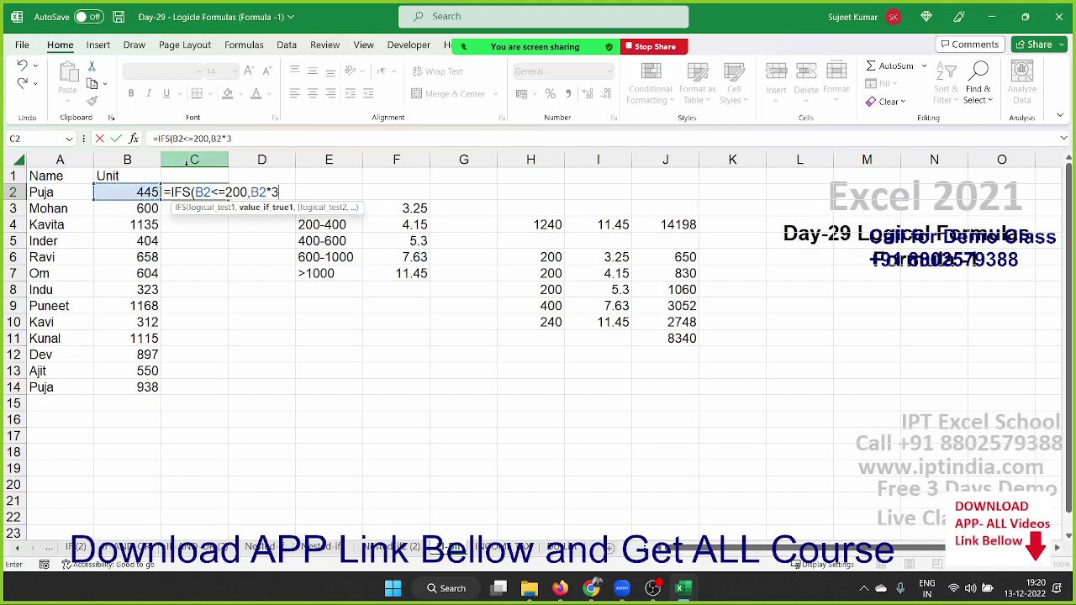
pyautogui.write('.25')
pyautogui.write(',')
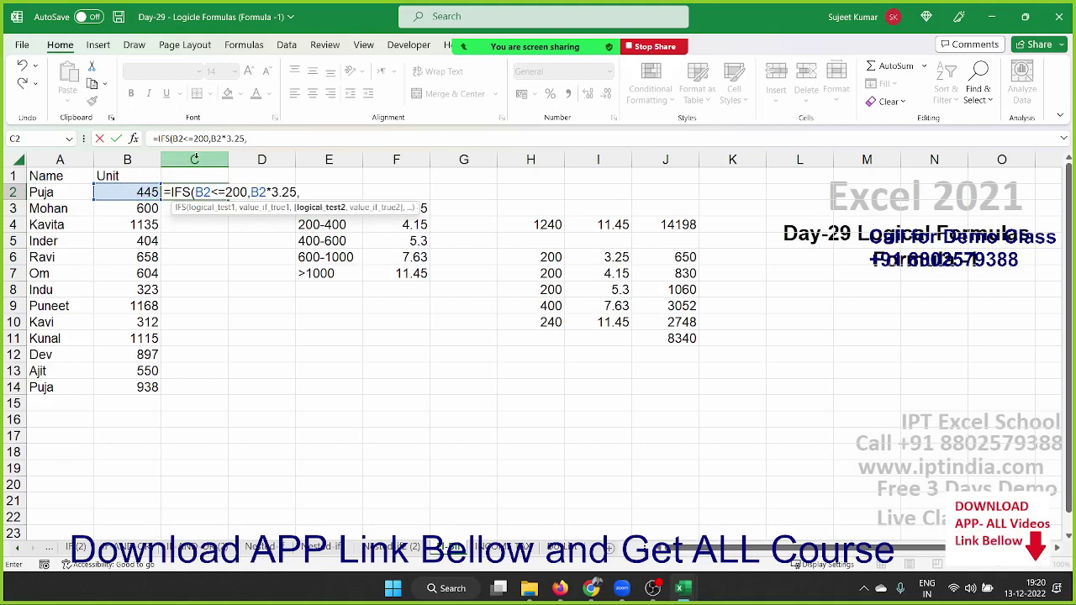
# Add the 200–400 slab 650+(B2-200)*4.15 and the up-to-600 slab 650+830+(B2-400)*5.30.
pyautogui.click(133, 192)
pyautogui.write('<')
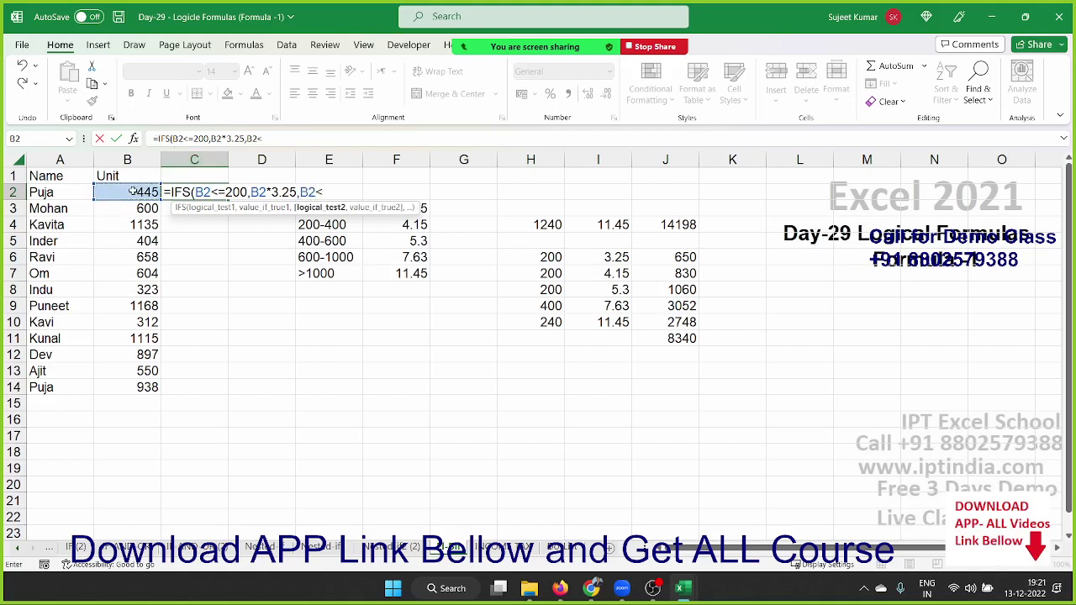
pyautogui.write('40')
pyautogui.write('0,')
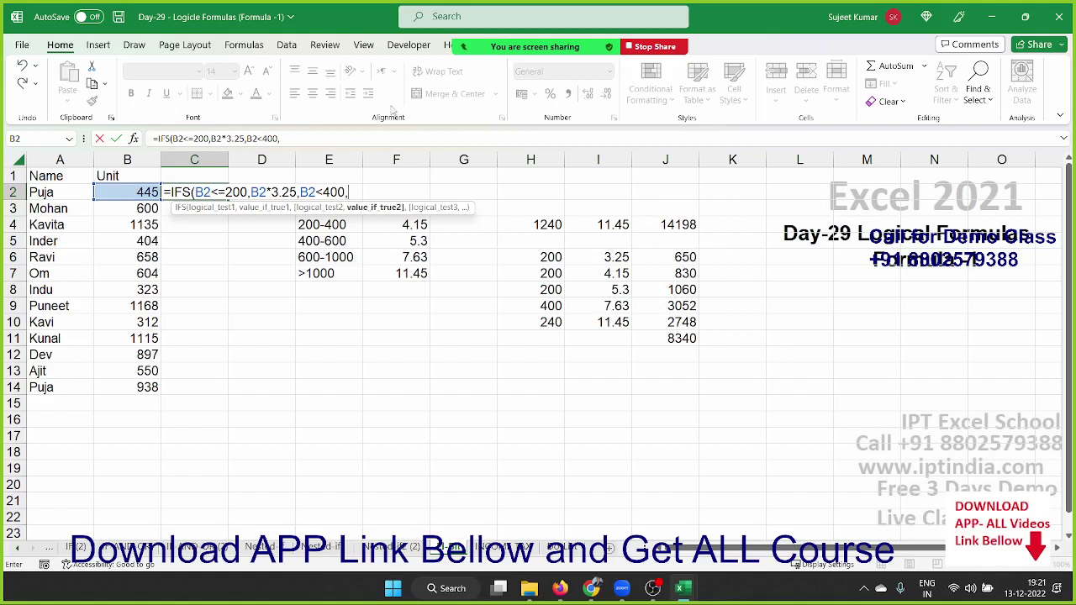
pyautogui.write('650+')
pyautogui.write('(')
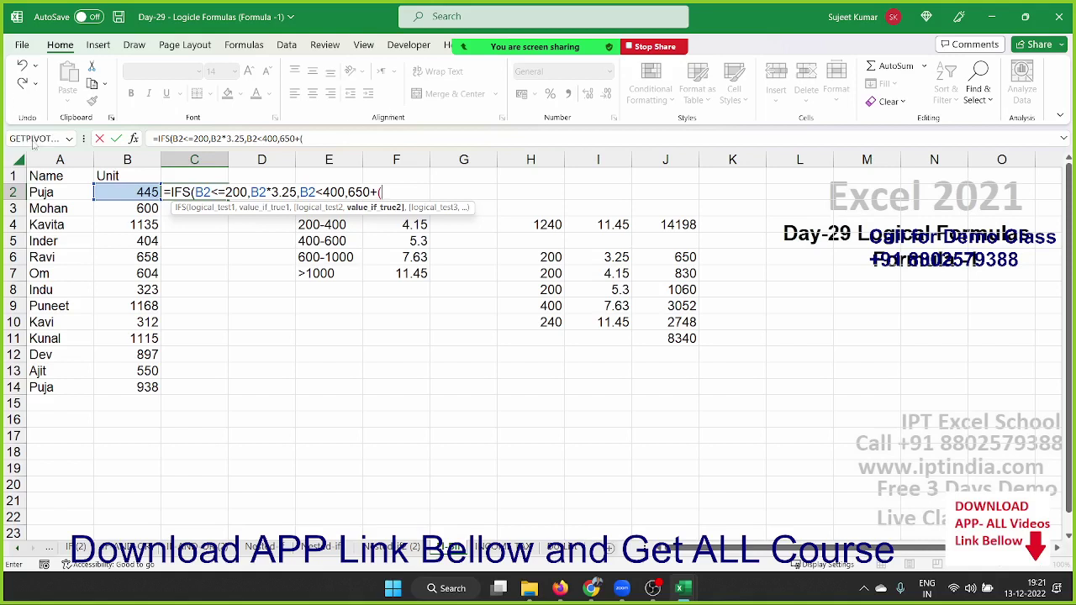
pyautogui.click(112, 190)
pyautogui.write('-2')
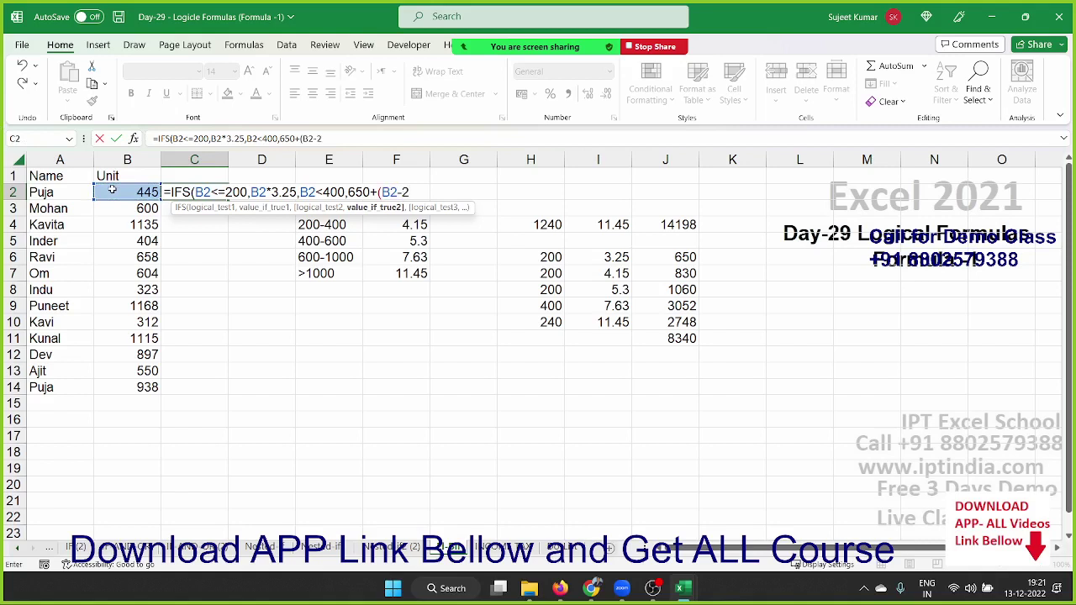
pyautogui.write('00')
pyautogui.write(')')
pyautogui.write('+')
pyautogui.write('4.')
pyautogui.write('15')
pyautogui.press('BackSpace')
pyautogui.press('BackSpace')
pyautogui.press('BackSpace')
pyautogui.press('BackSpace')
pyautogui.press('BackSpace')
pyautogui.write('*4.')
pyautogui.write('15')
pyautogui.write(',')
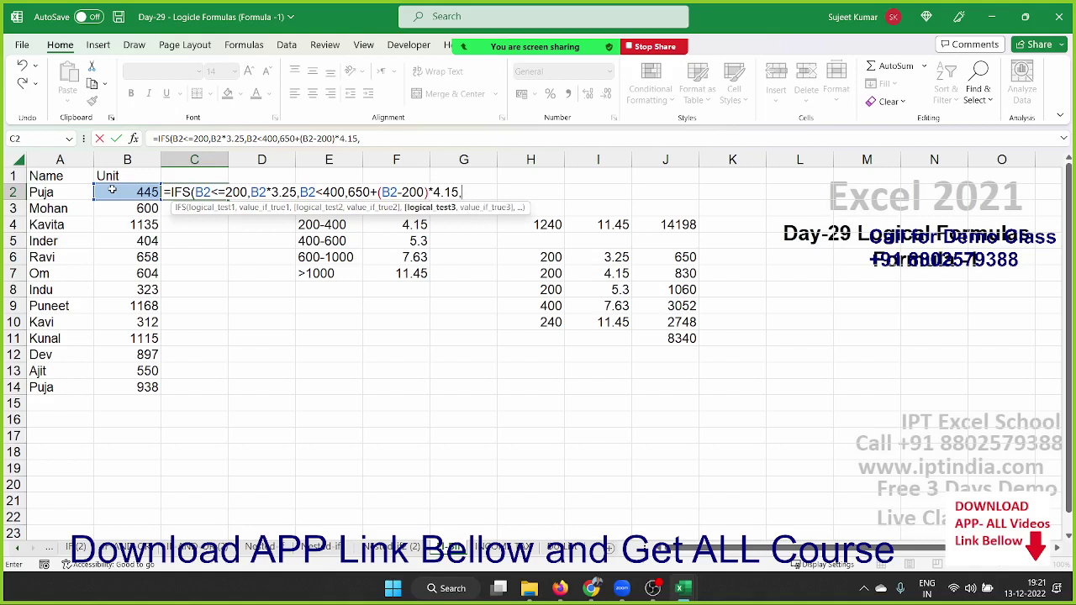
pyautogui.click(112, 190)
pyautogui.write('<')
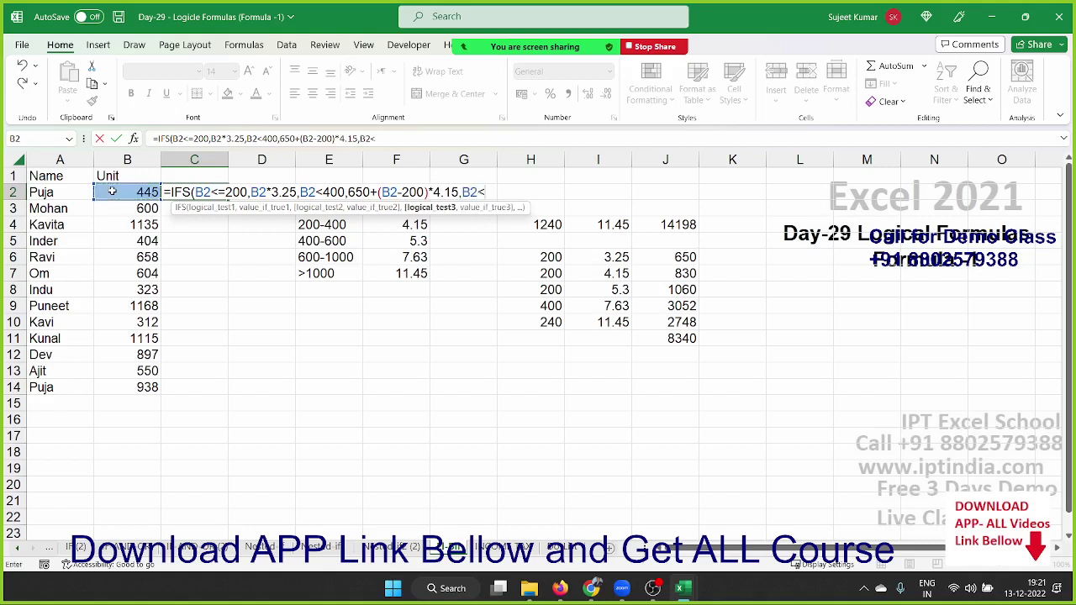
pyautogui.write('=600')
pyautogui.write(',')
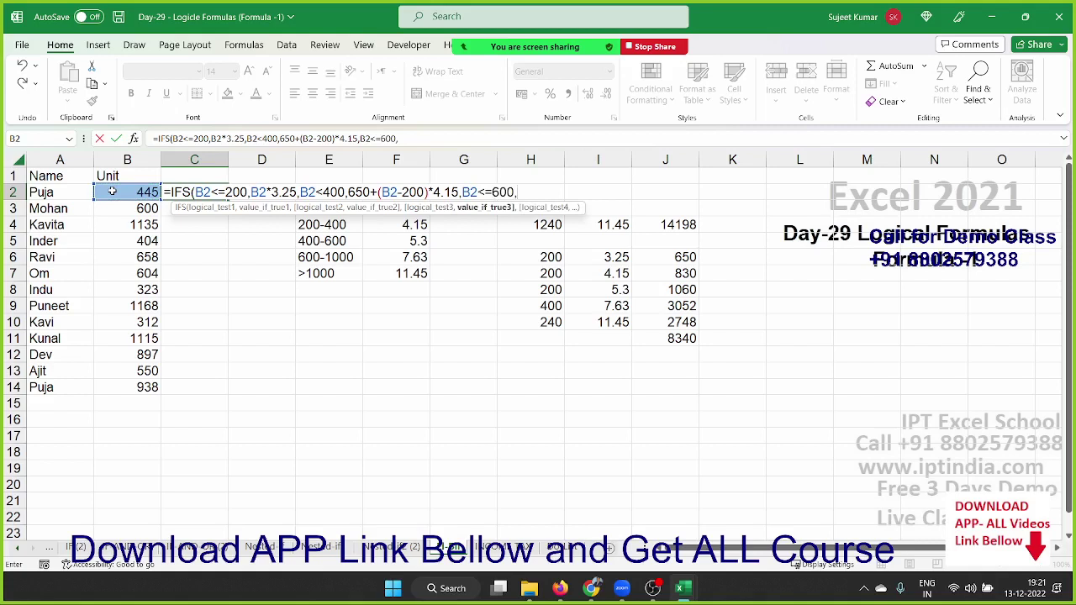
pyautogui.write('650+')
pyautogui.write('830')
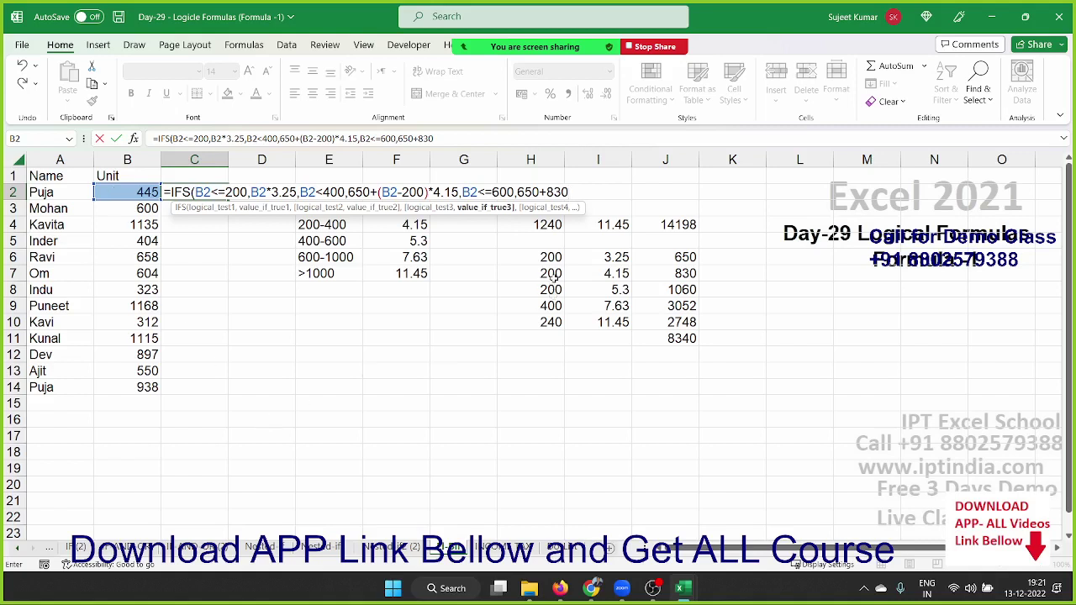
pyautogui.write('+')
pyautogui.write('(')
pyautogui.click(148, 192)
pyautogui.write('-')
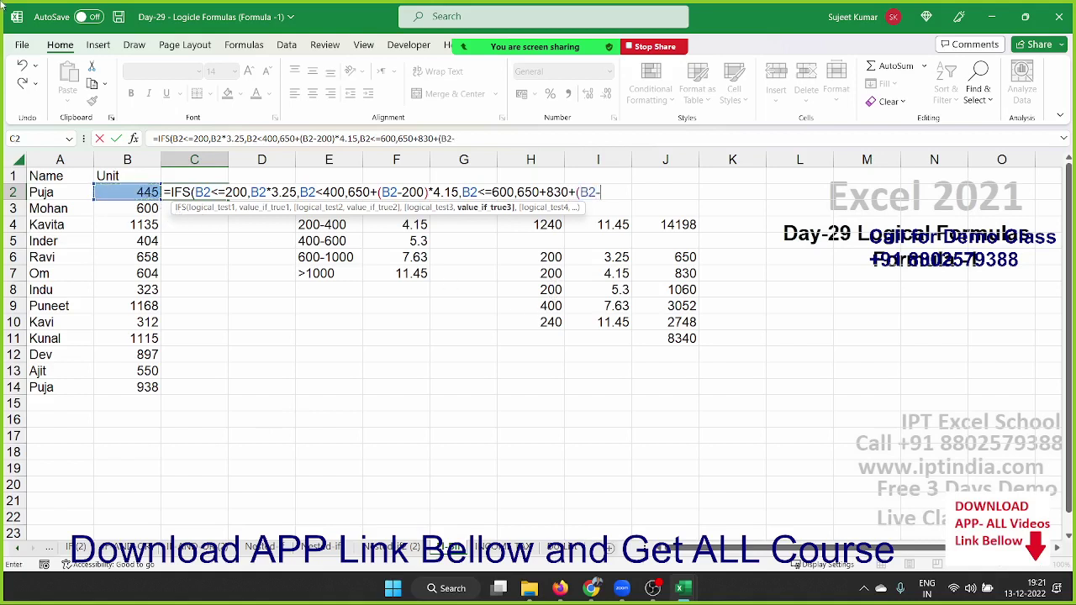
pyautogui.write('400)')
pyautogui.write('*')
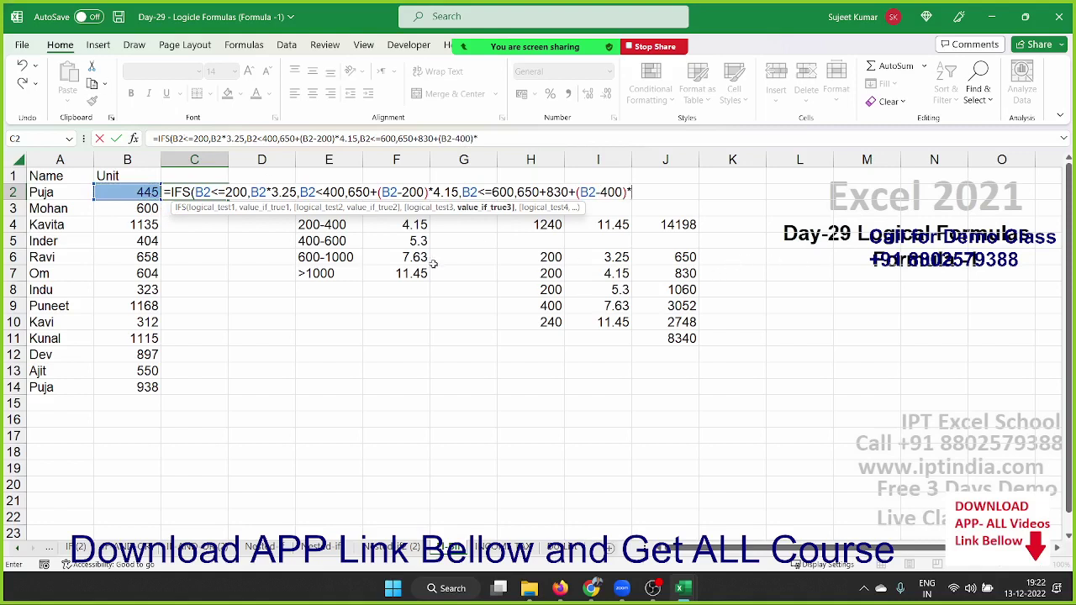
pyautogui.write('5.30')
pyautogui.write(',')
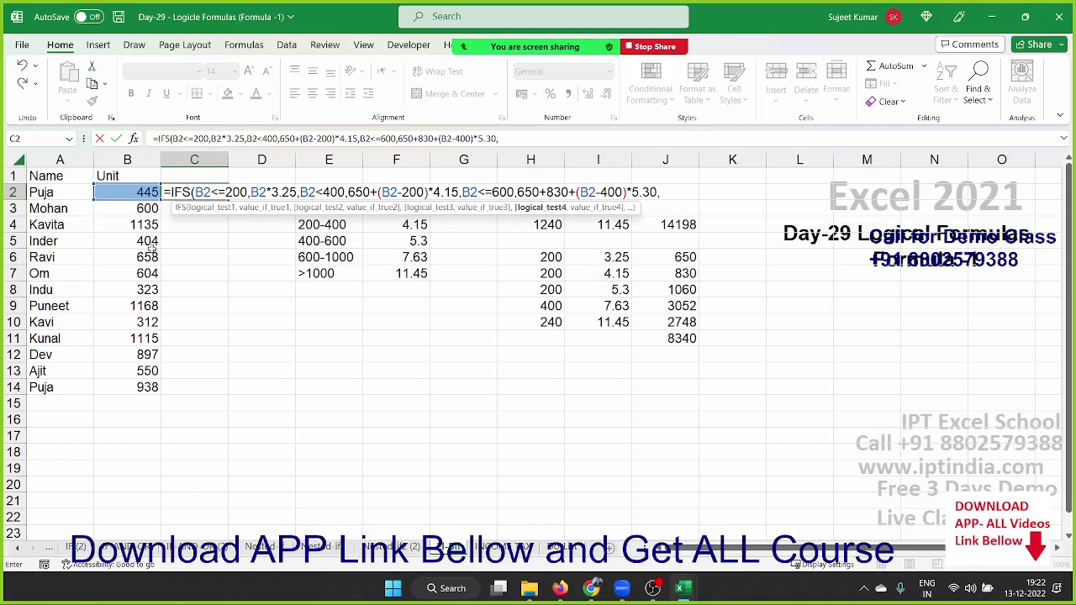
# Add the B2<=1000 slab 650+830+1060+(B2-600)*7.63, then begin B2>100 with 650+830+1060+3052.
pyautogui.click(133, 191)
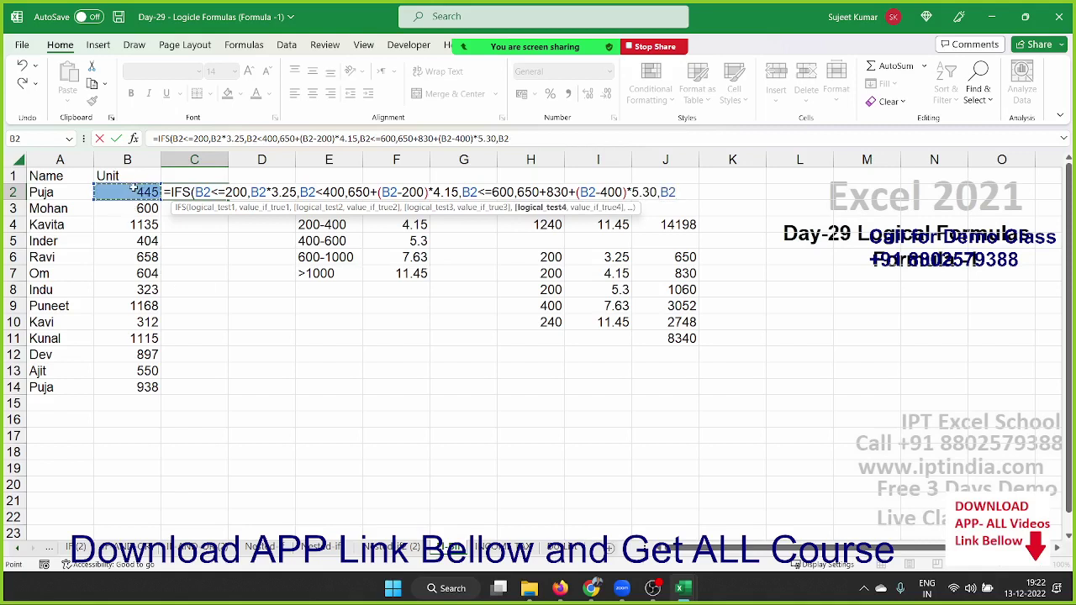
pyautogui.write('<=')
pyautogui.write('100')
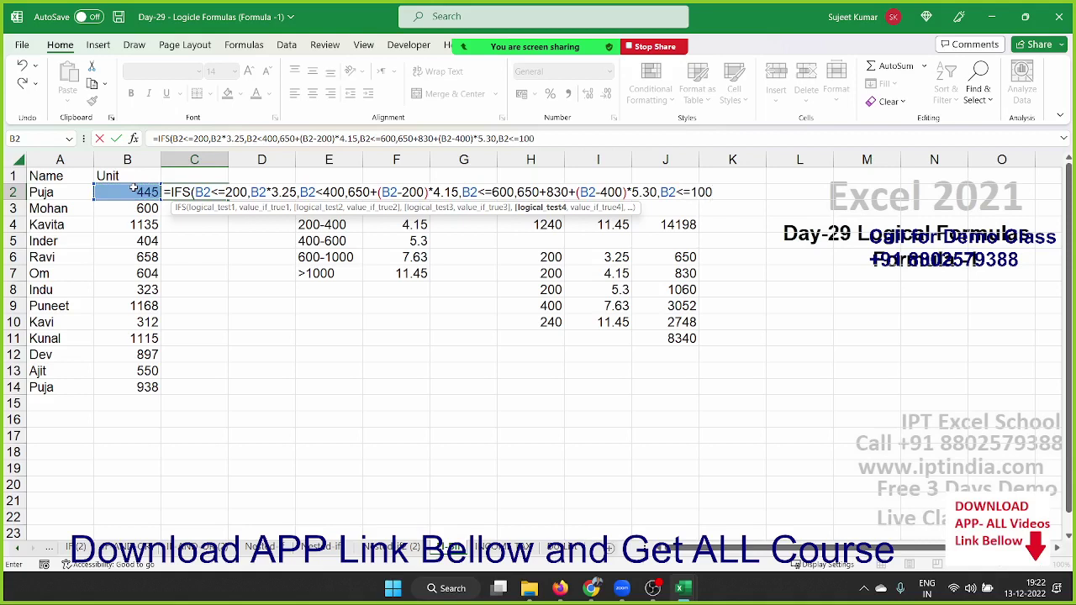
pyautogui.write('0,')
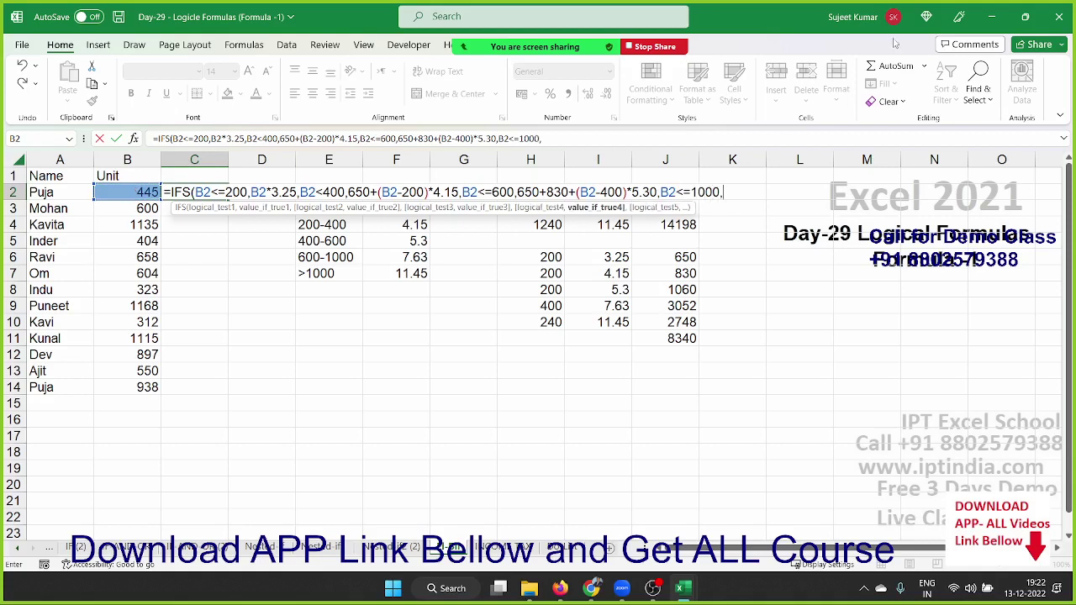
pyautogui.write('650')
pyautogui.write('+')
pyautogui.write('830+')
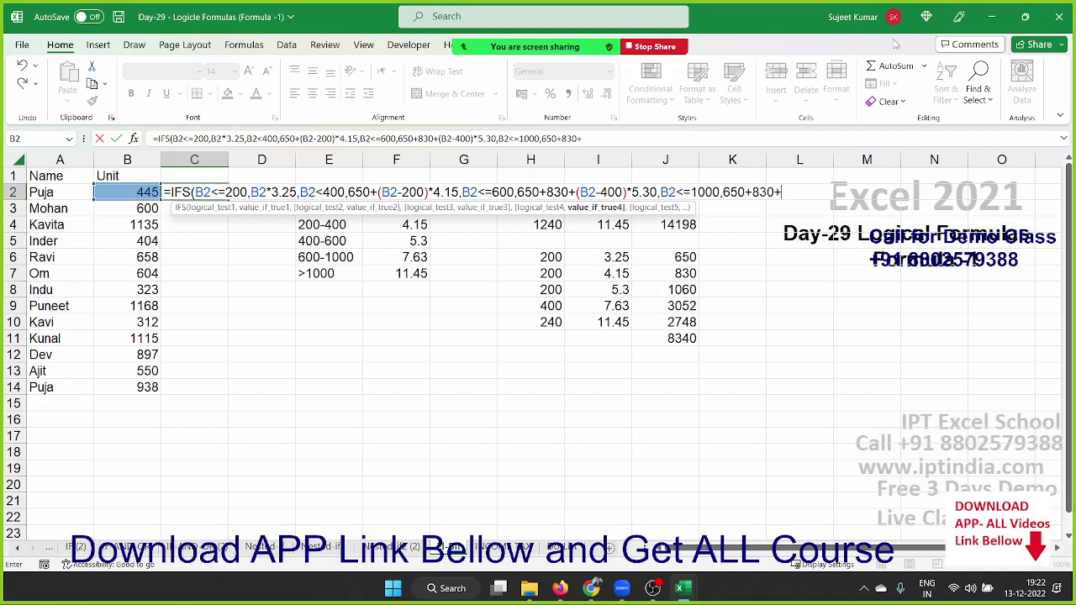
pyautogui.write('106')
pyautogui.write('0,')
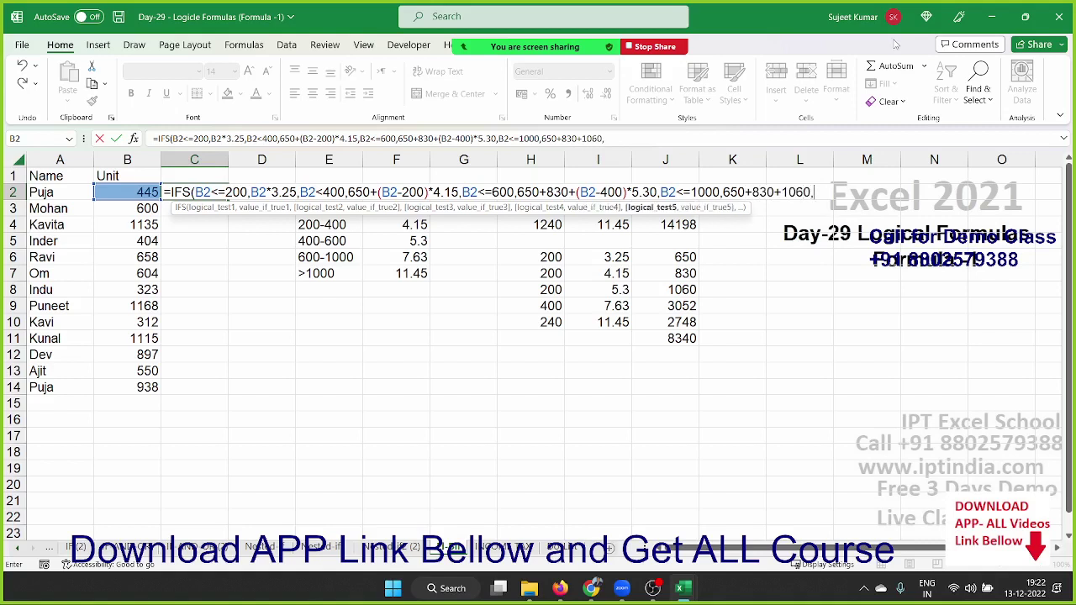
pyautogui.press('BackSpace')
pyautogui.write('+(')
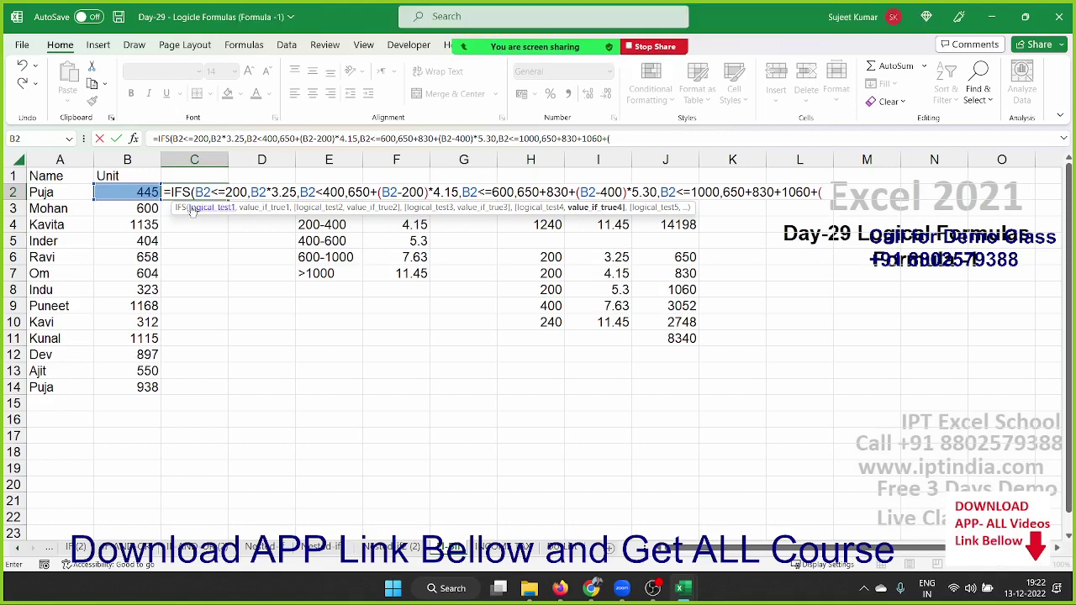
pyautogui.click(147, 191)
pyautogui.write('-')
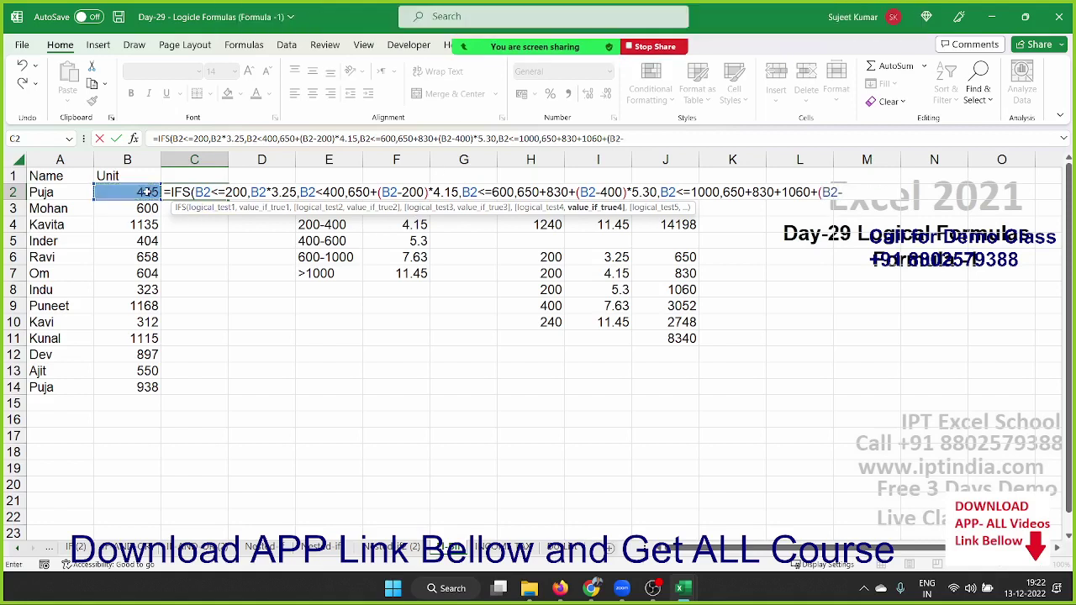
pyautogui.write('600')
pyautogui.write(')*')
pyautogui.write('7.')
pyautogui.write('63')
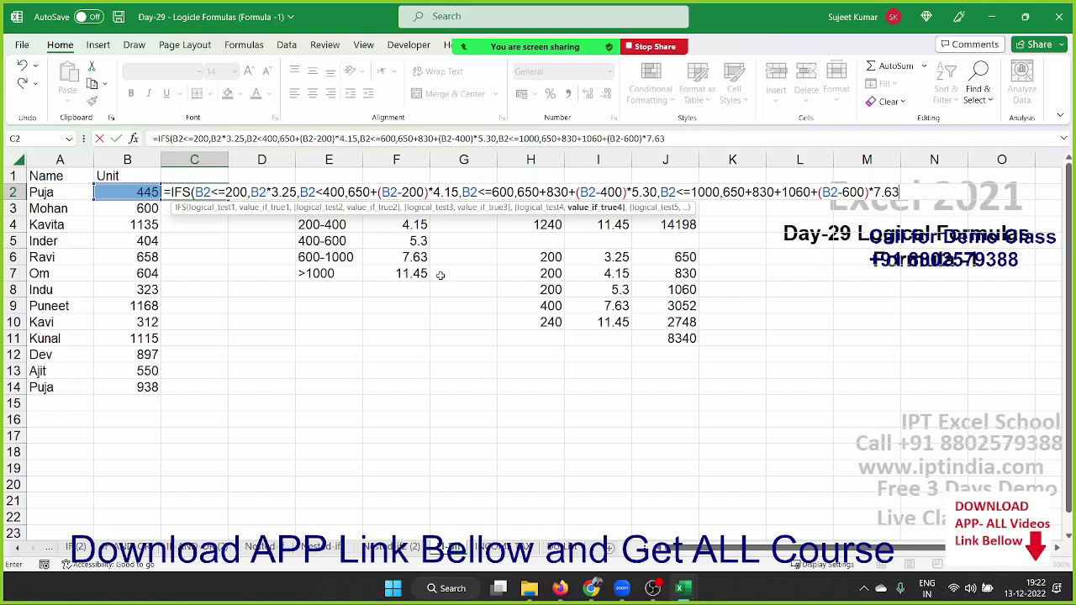
pyautogui.write(',')
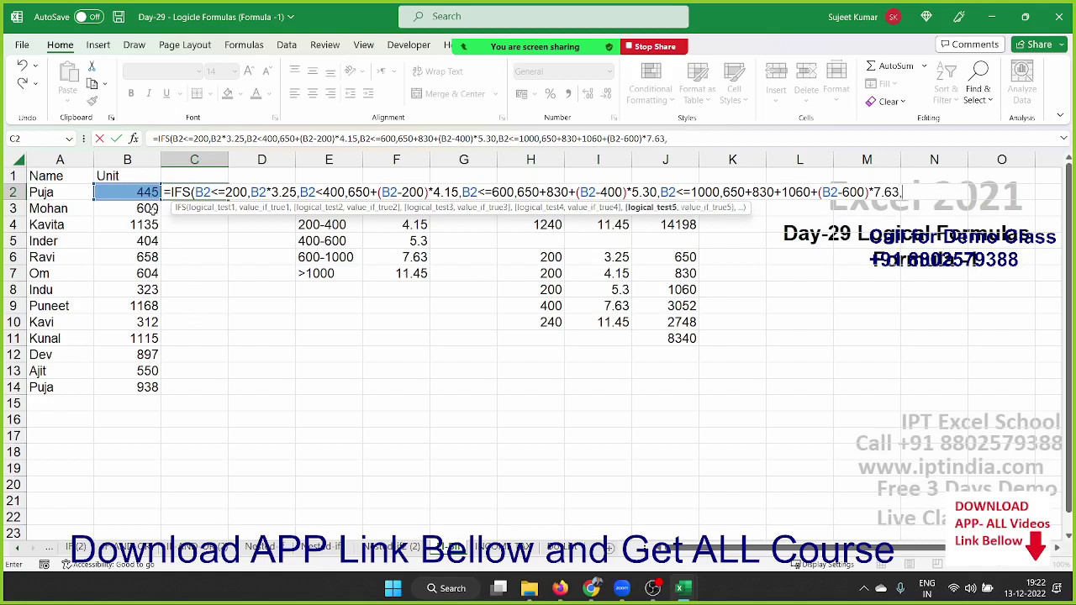
pyautogui.click(145, 192)
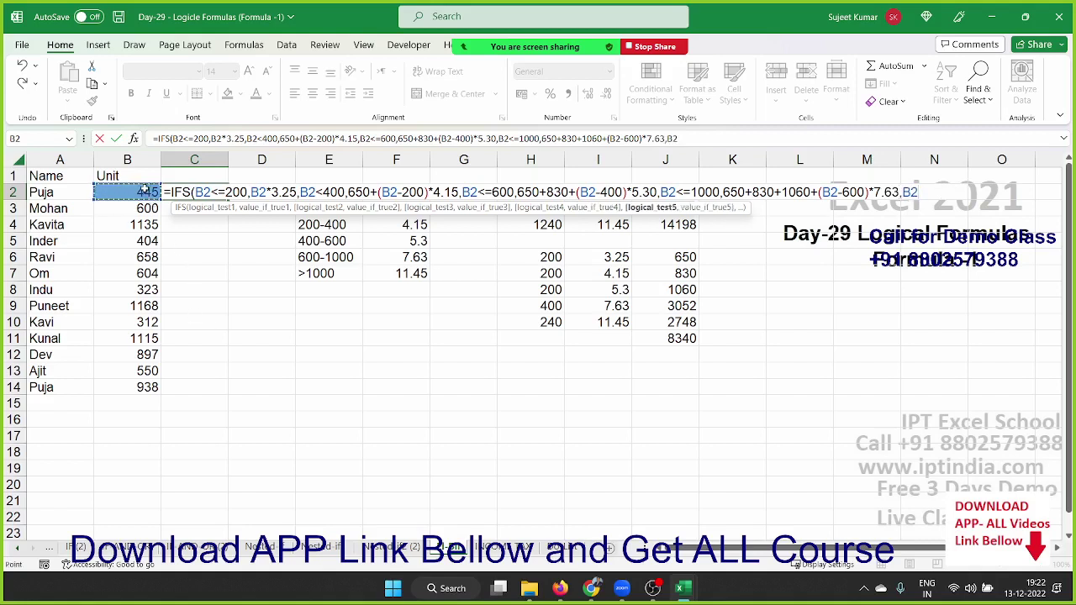
pyautogui.write('>100')
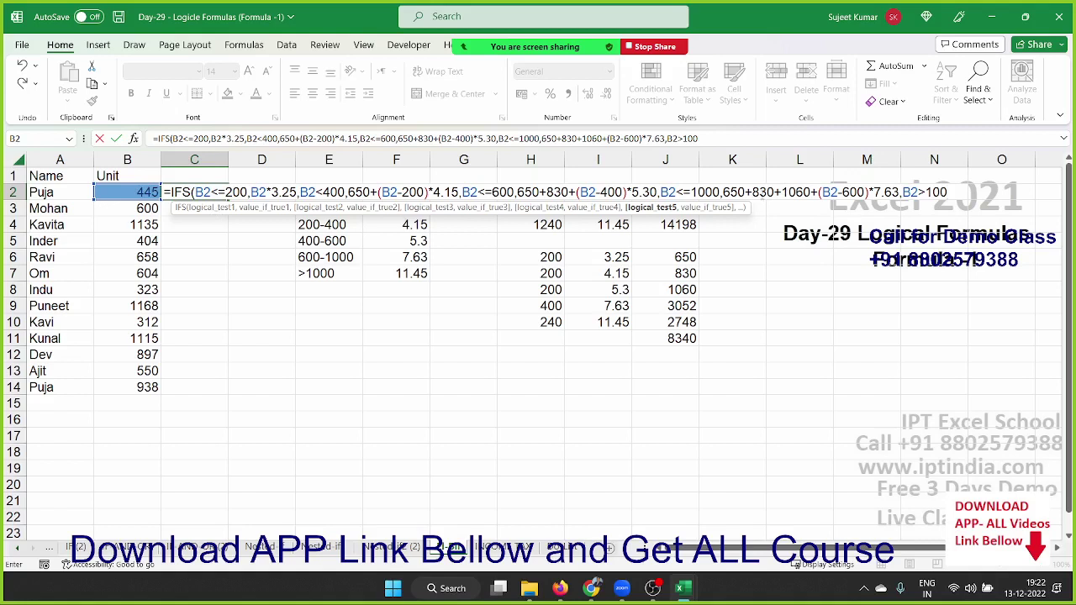
pyautogui.write(',')
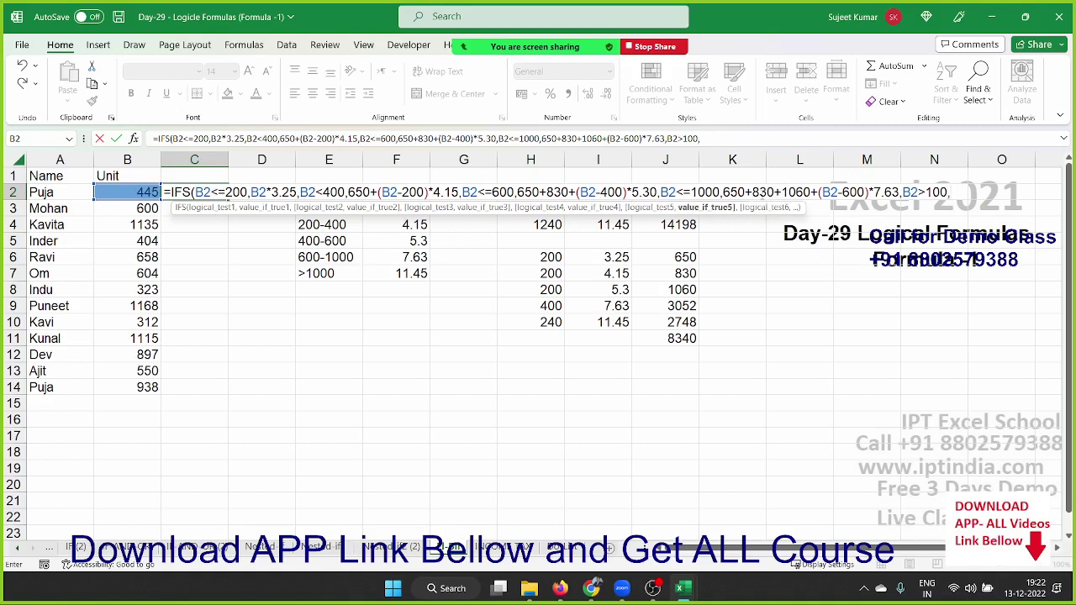
pyautogui.write('650')
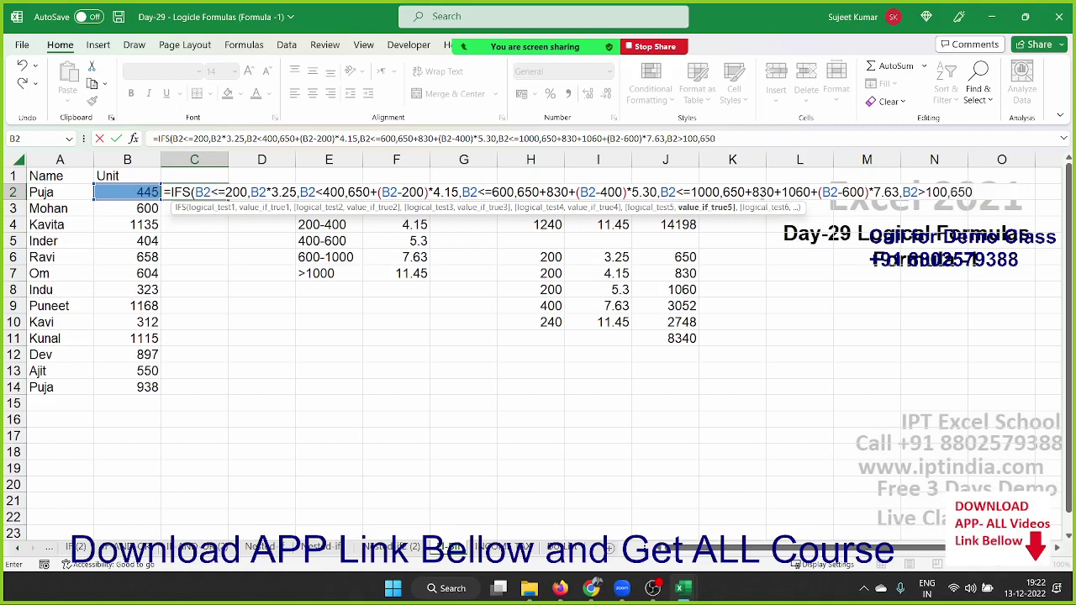
pyautogui.write('+830')
pyautogui.write('+1060')
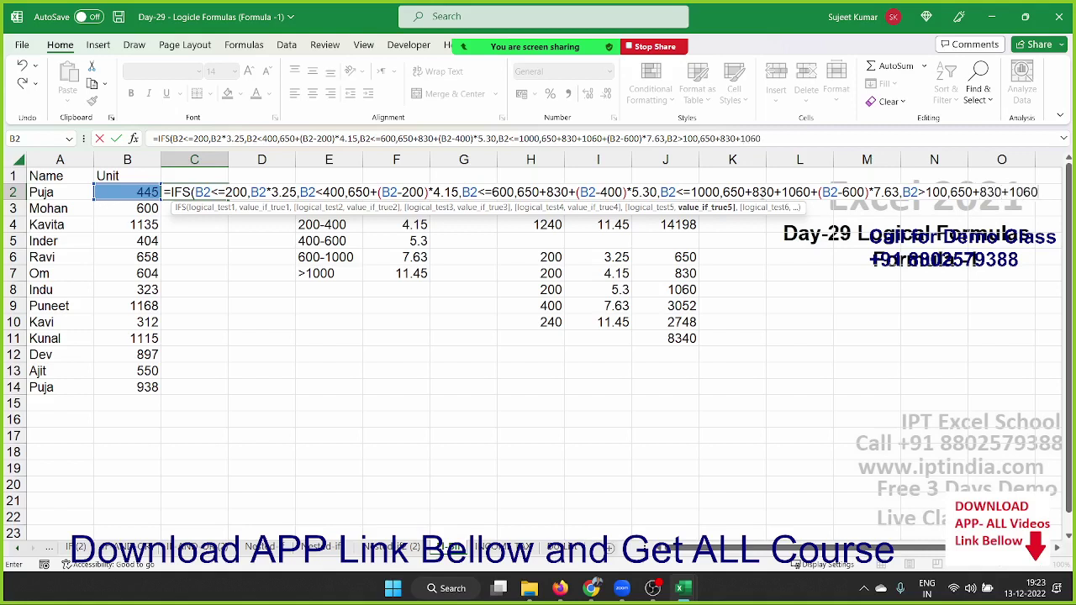
pyautogui.write('+3052')
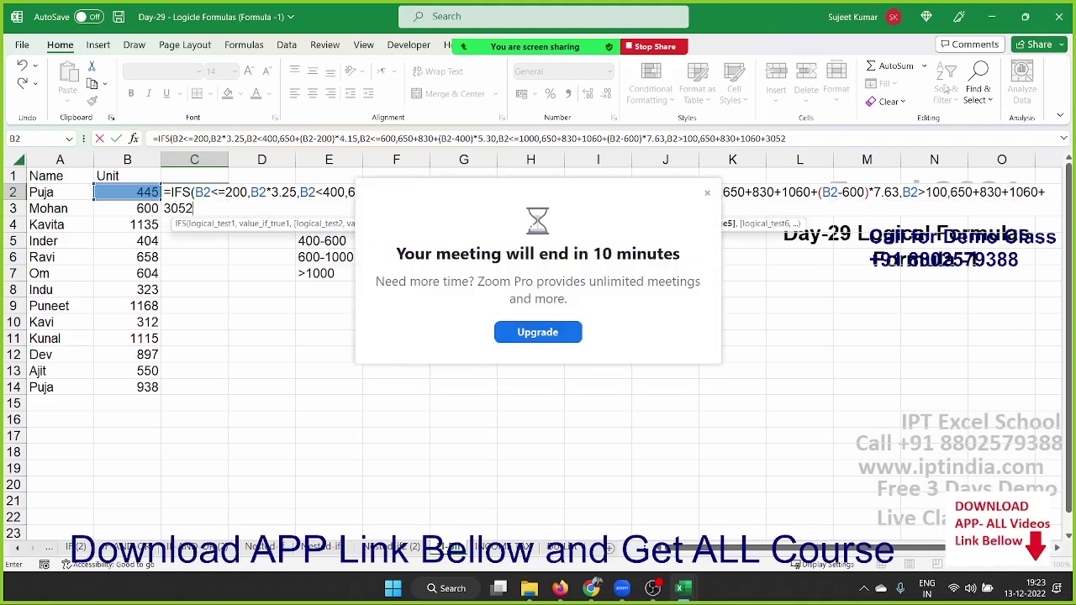
# Append +(B2-1000)*11.45, commit and accept Excel's correction so C2 shows 1718.5.
pyautogui.click(707, 194)
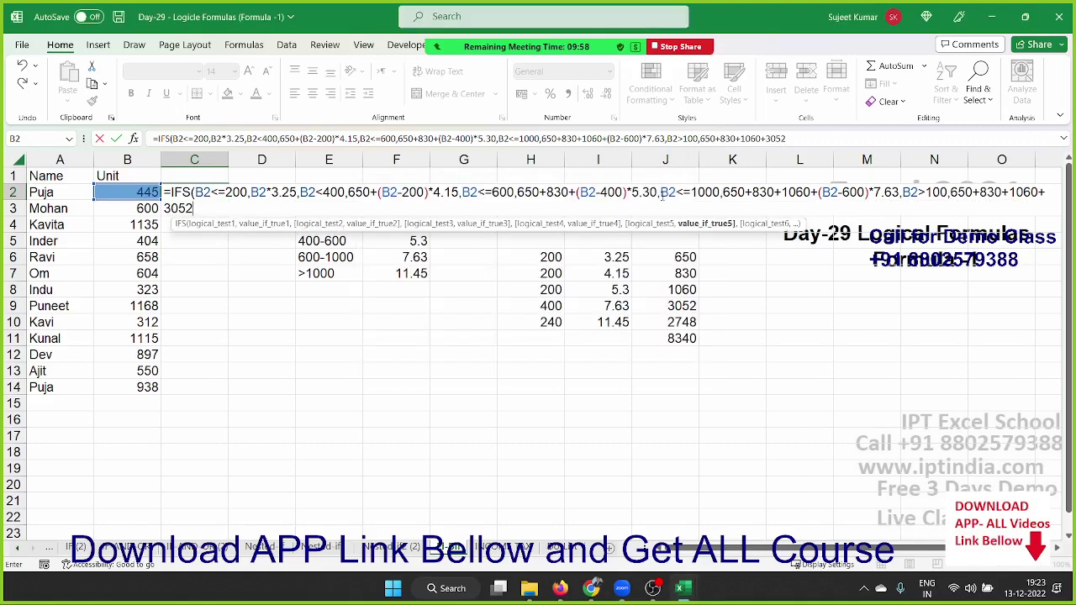
pyautogui.write(',')
pyautogui.press('BackSpace')
pyautogui.write('+(')
pyautogui.click(118, 196)
pyautogui.write('-100')
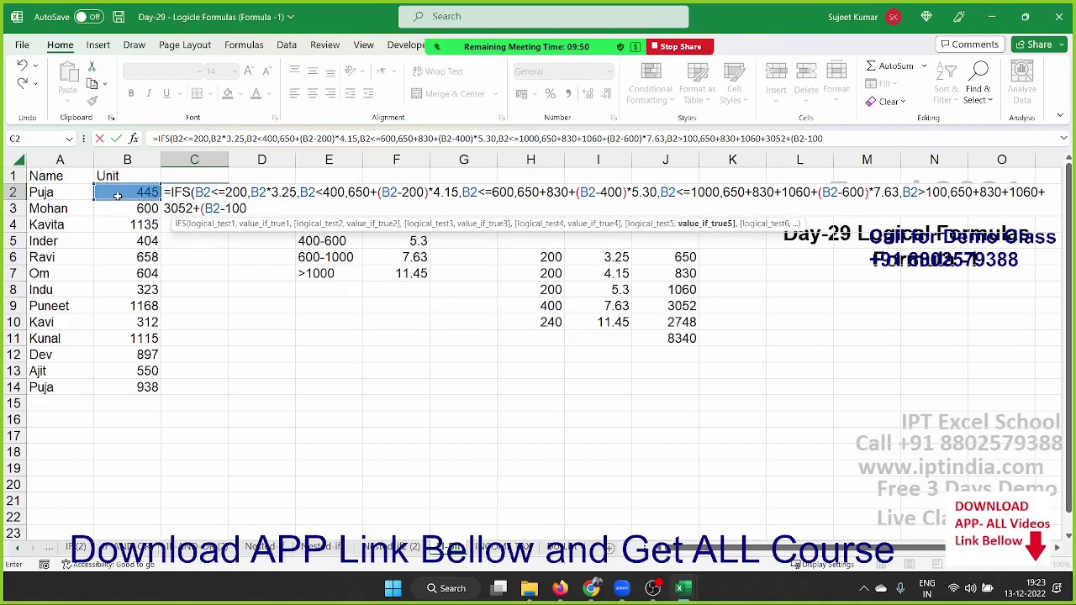
pyautogui.write('0)')
pyautogui.write('*1')
pyautogui.write('1.')
pyautogui.write('45')
pyautogui.press('Return')
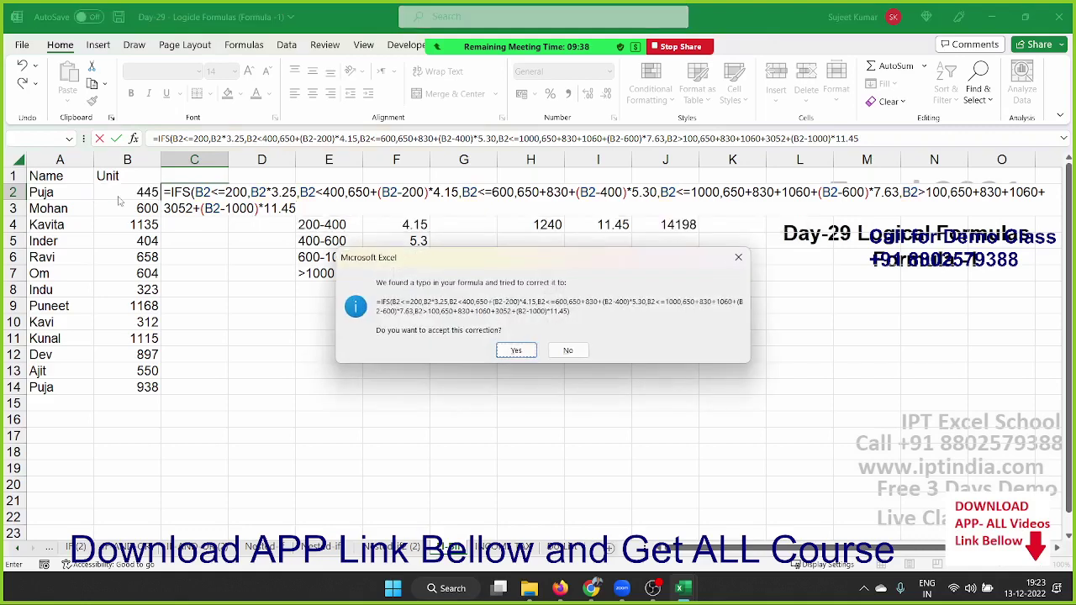
pyautogui.press('Return')
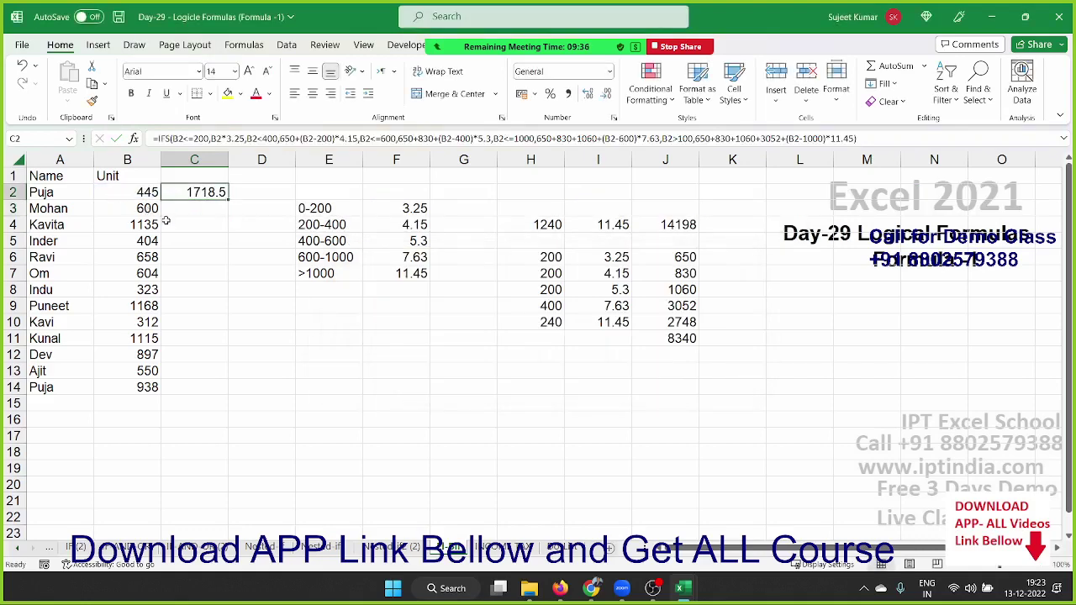
# Fill C2's bill formula down to C14, e.g. 7137.75 for 1135 units, then select B2.
pyautogui.doubleClick(228, 200)
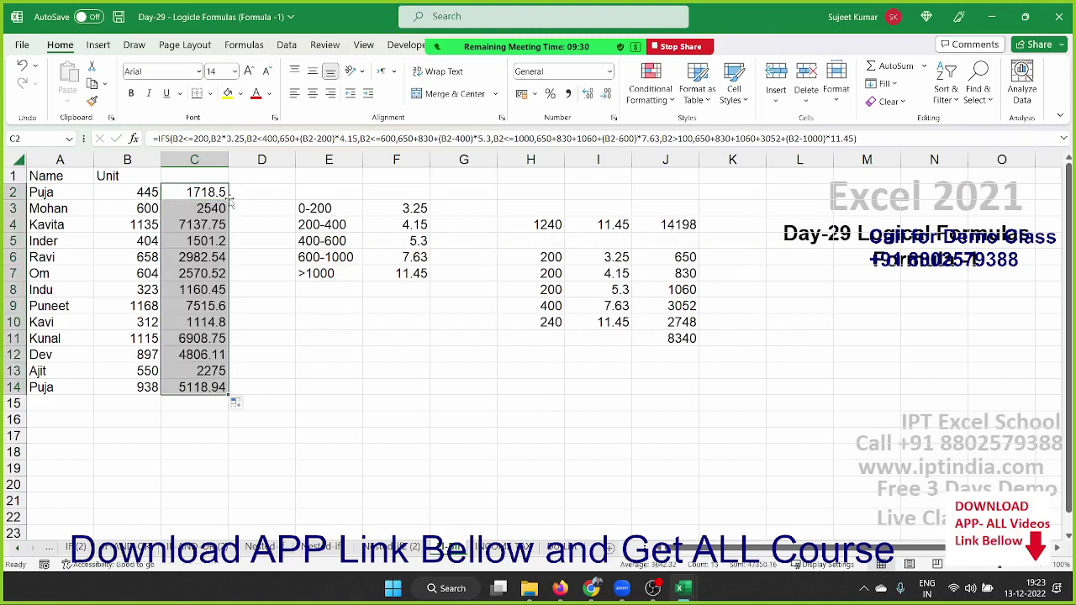
pyautogui.click(142, 348)
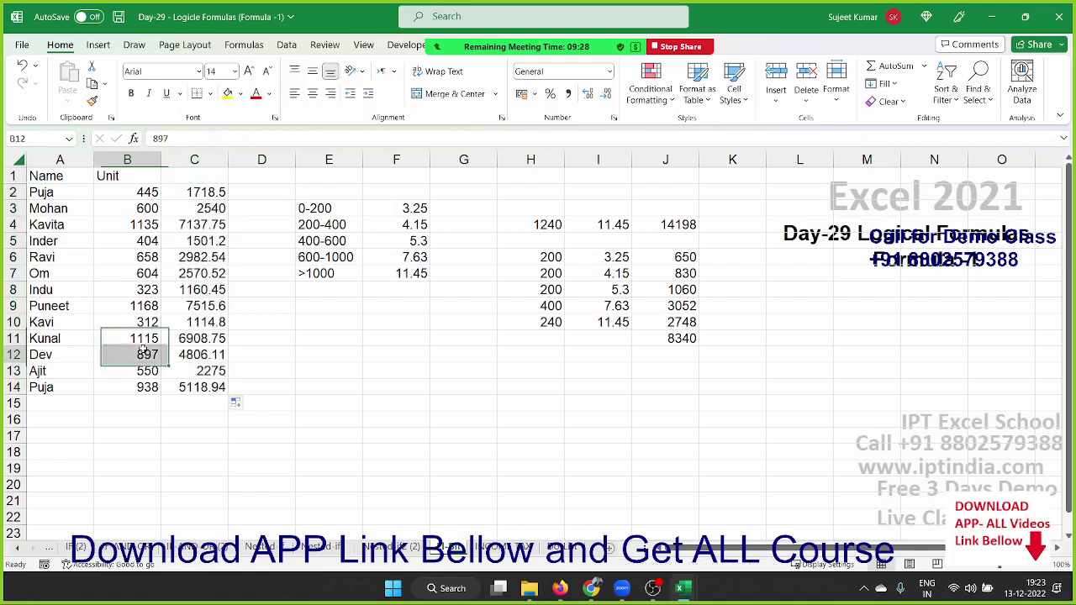
pyautogui.click(151, 192)
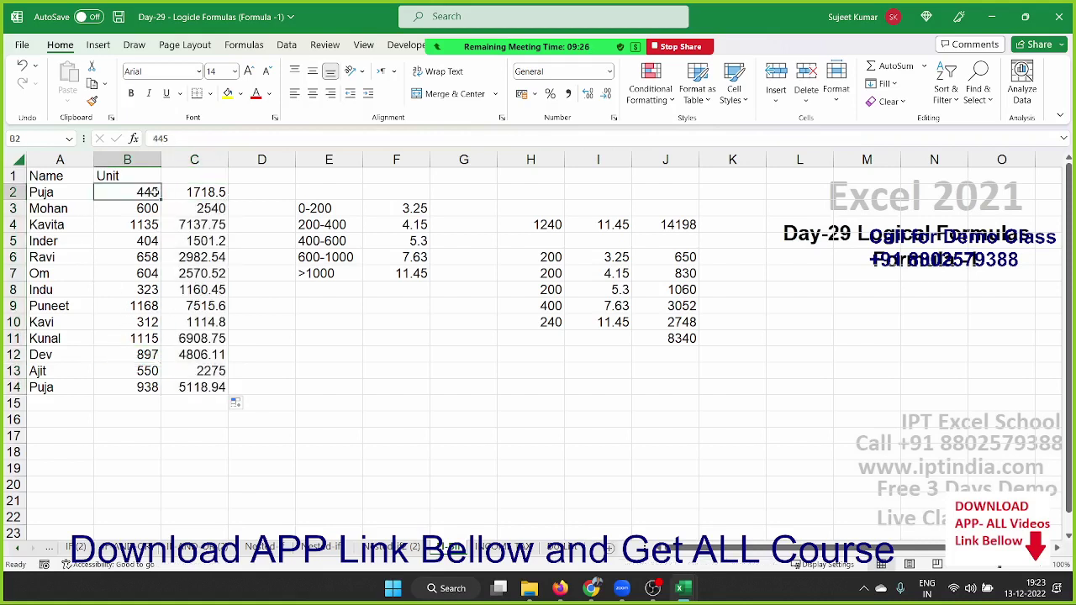
# Enter 1240 units in B2 and confirm C2's bill of 8340 matches the J11 total.
pyautogui.write('1240')
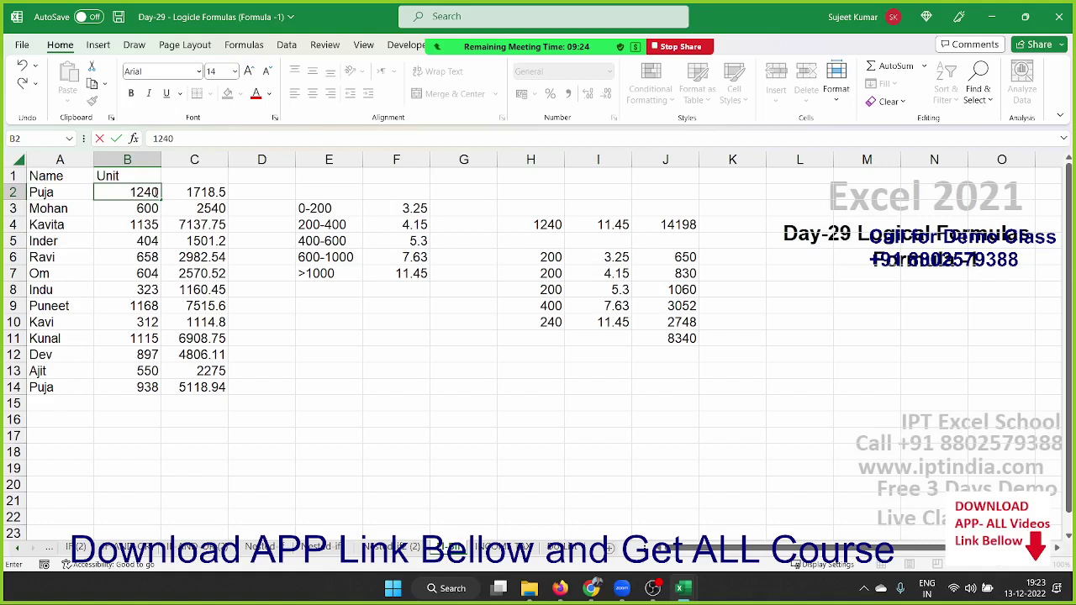
pyautogui.press('Return')
pyautogui.press('Up')
pyautogui.press('Right')
pyautogui.press('Right')
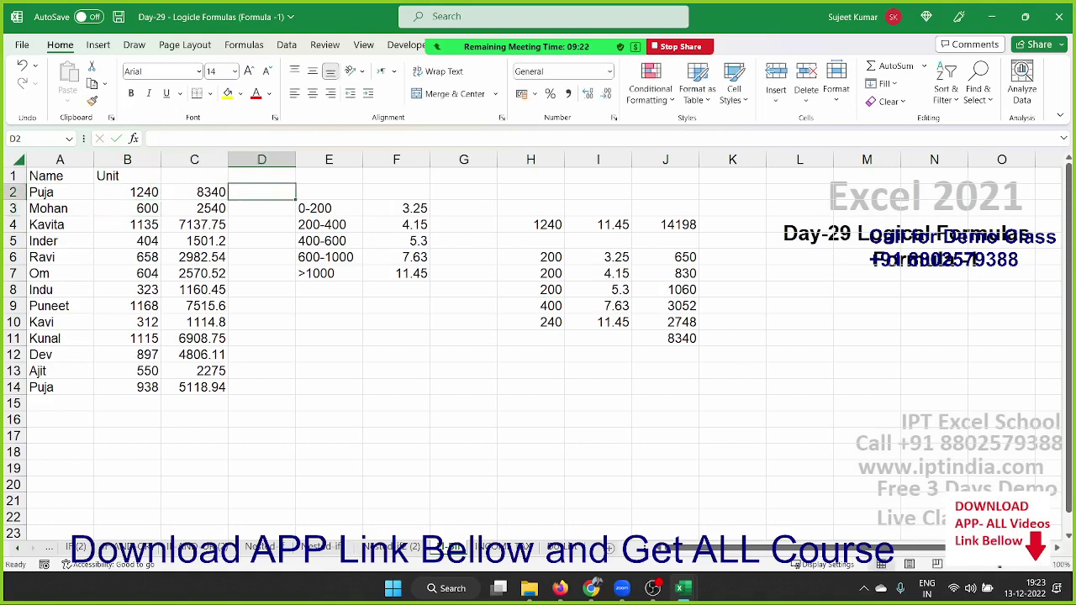
pyautogui.click(683, 334)
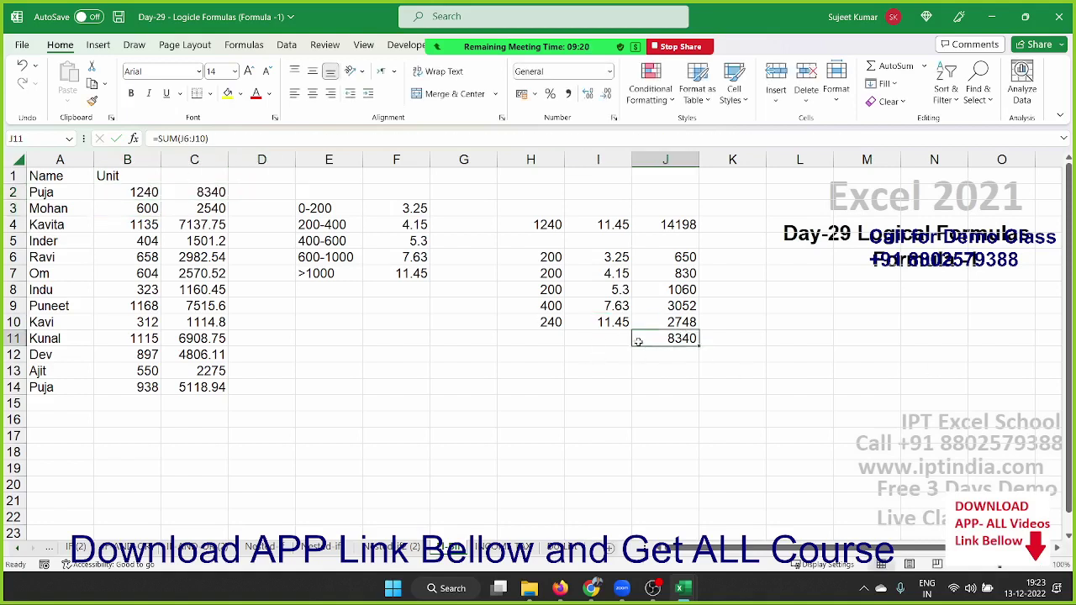
pyautogui.click(214, 192)
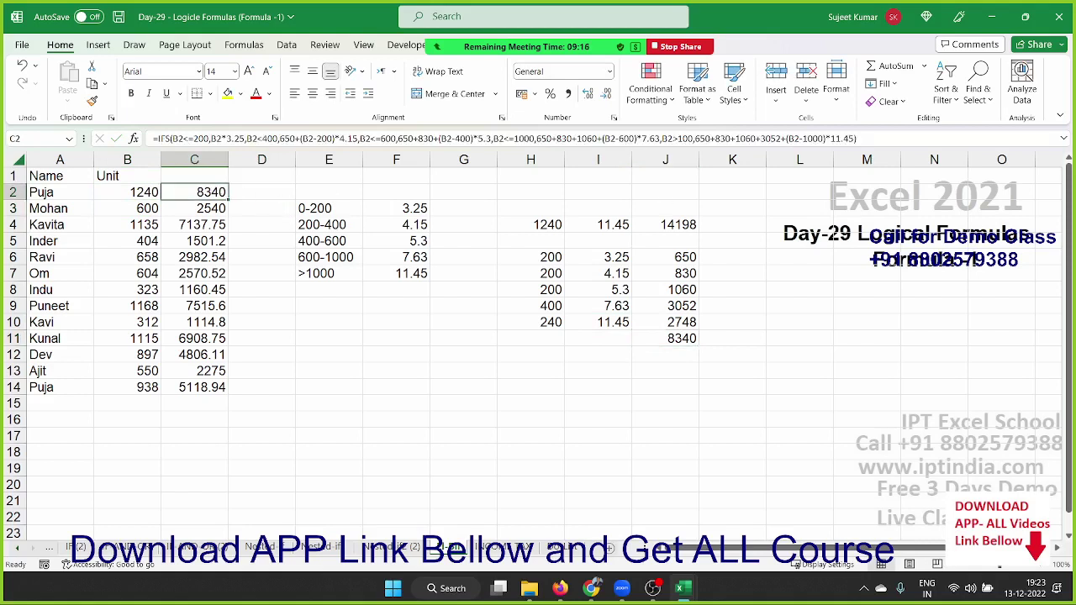